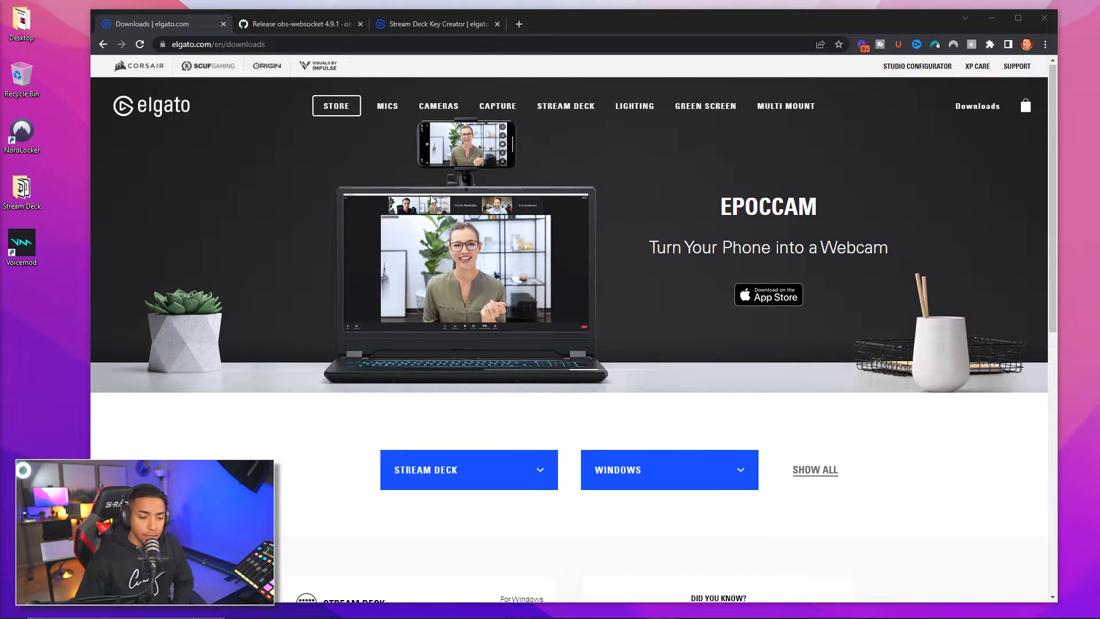
Locate the Windows Stream Deck 5.3.1 download on Elgato's site, then view the obs-websocket 4.9.1 release
scroll(601, 416, "down", 2)
left_click(523, 359)
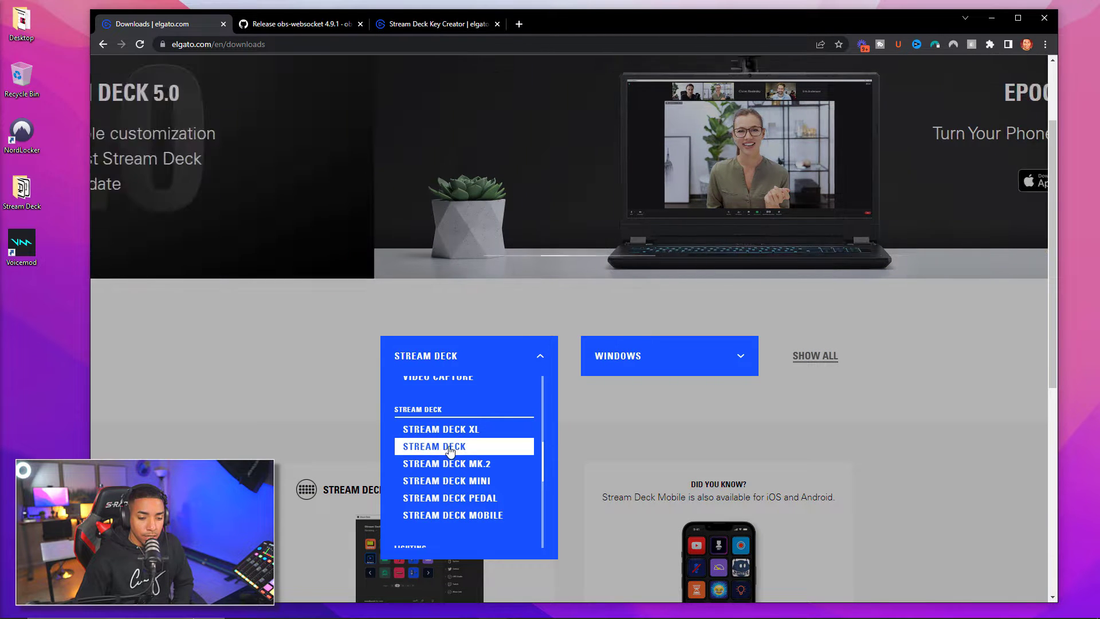
left_click(435, 446)
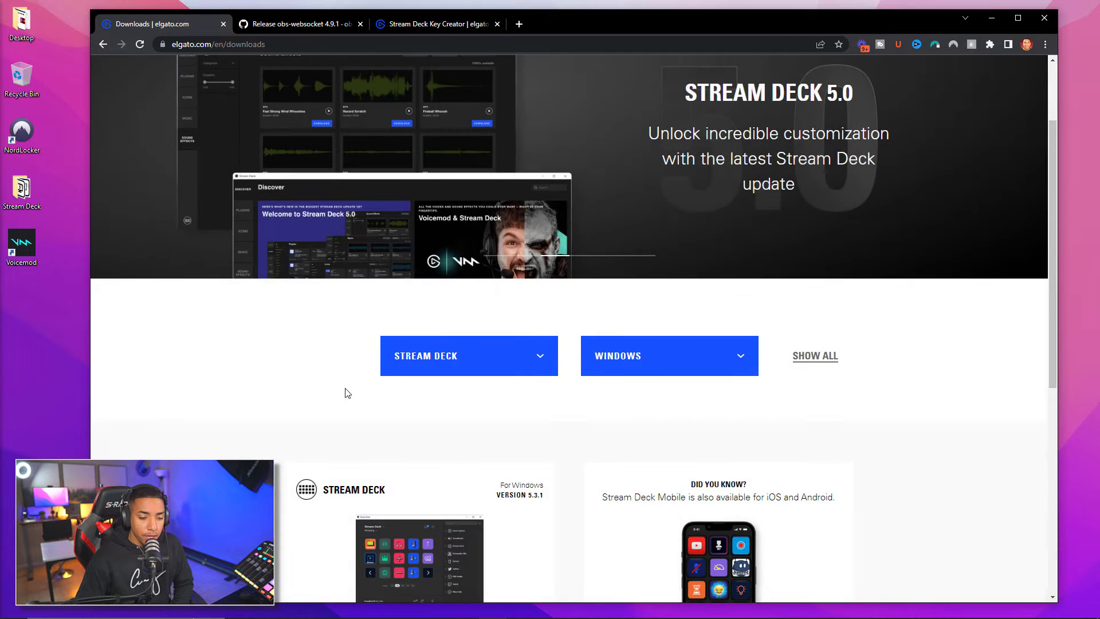
scroll(349, 372, "down", 1)
scroll(344, 350, "down", 3)
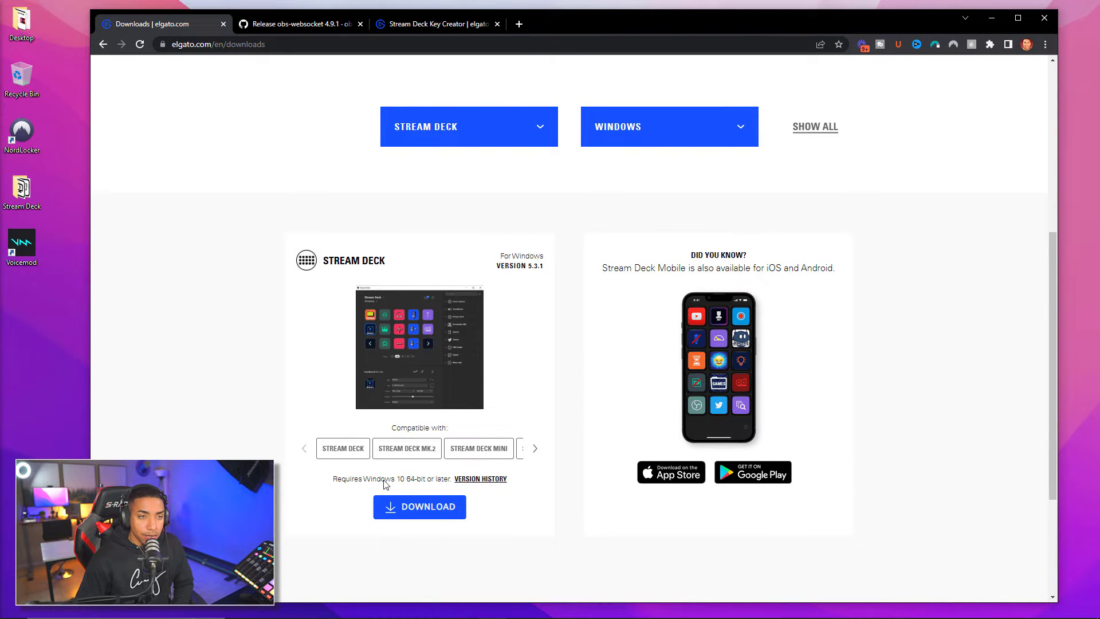
left_click(277, 23)
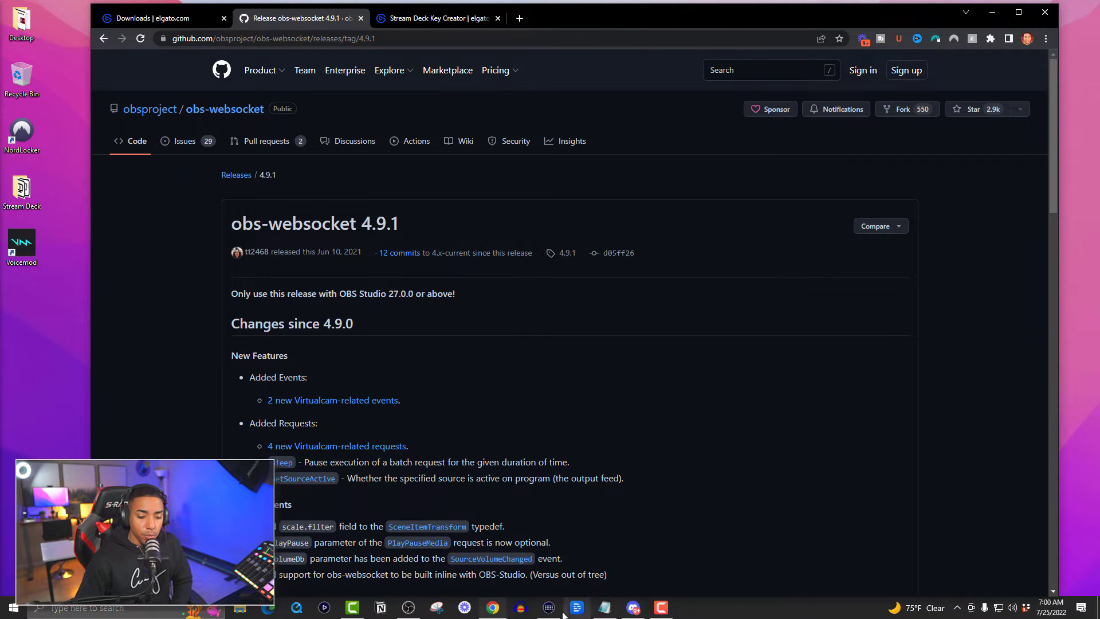
Bring Stream Deck forward, minimize Chrome, shift the app window left, and open its Preferences
left_click(556, 611)
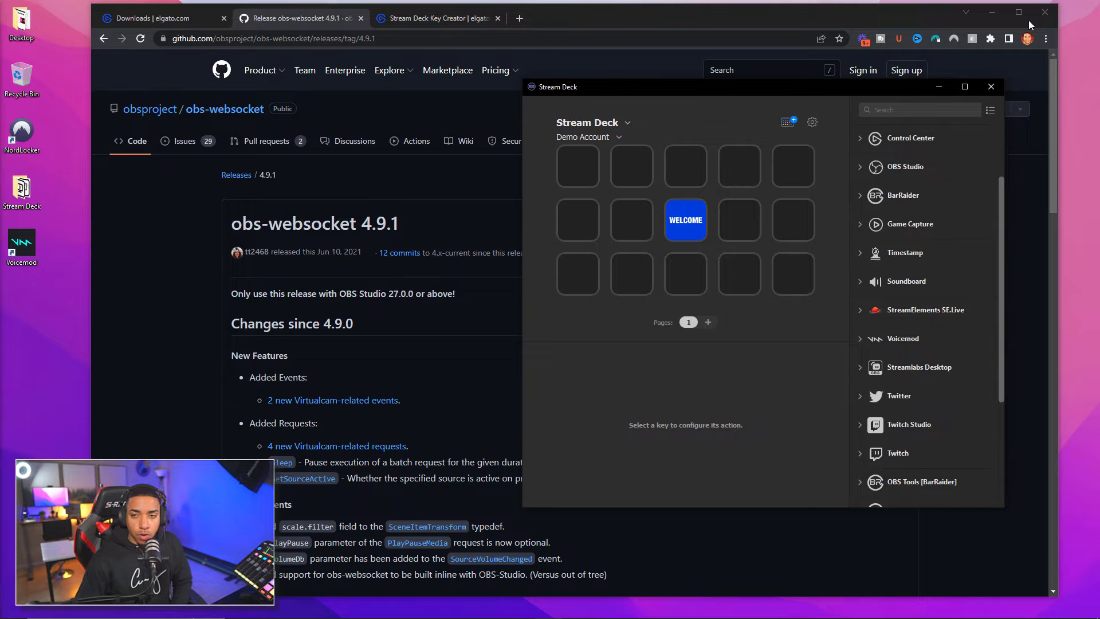
left_click(991, 12)
left_click_drag(733, 87, 545, 88)
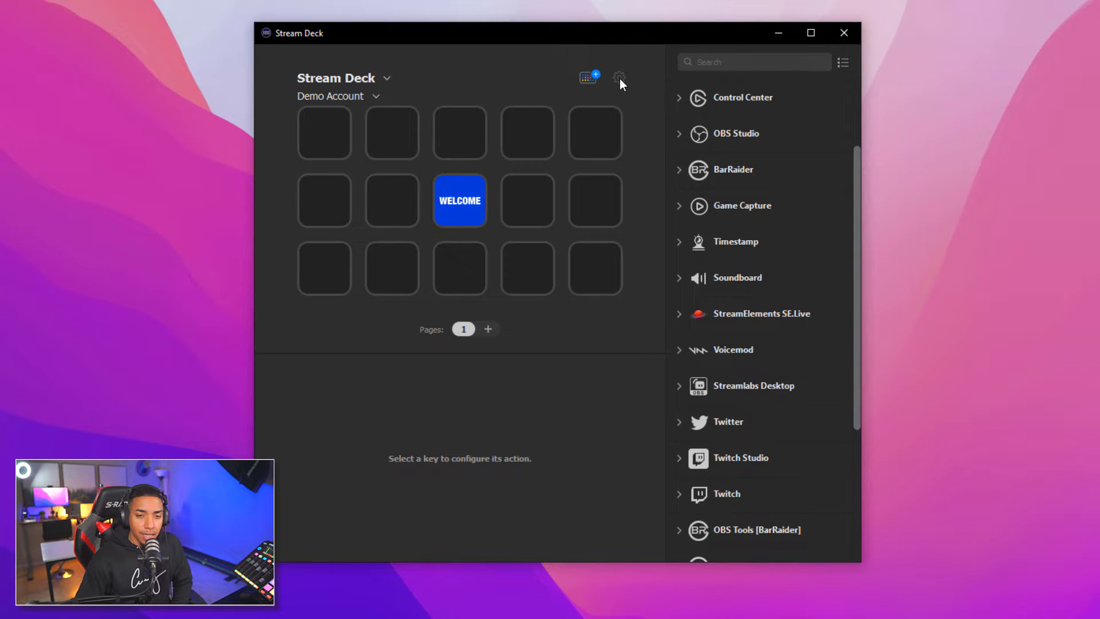
left_click(619, 78)
In General settings, try Sleep After 'Never', restore it to 2 hours, then view Accounts
left_click(304, 165)
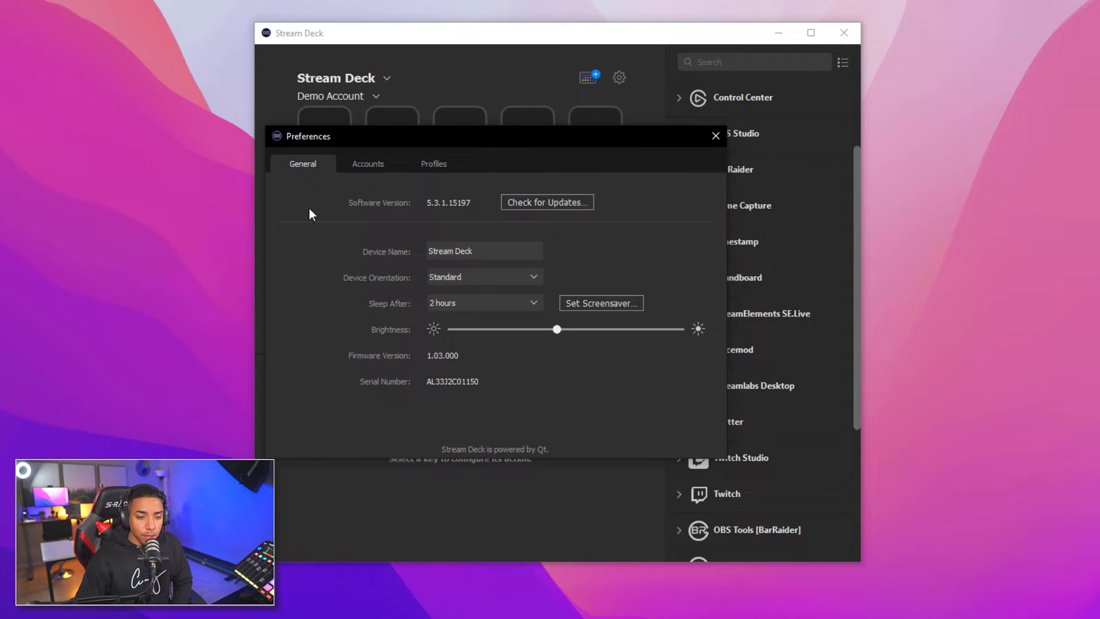
left_click(507, 307)
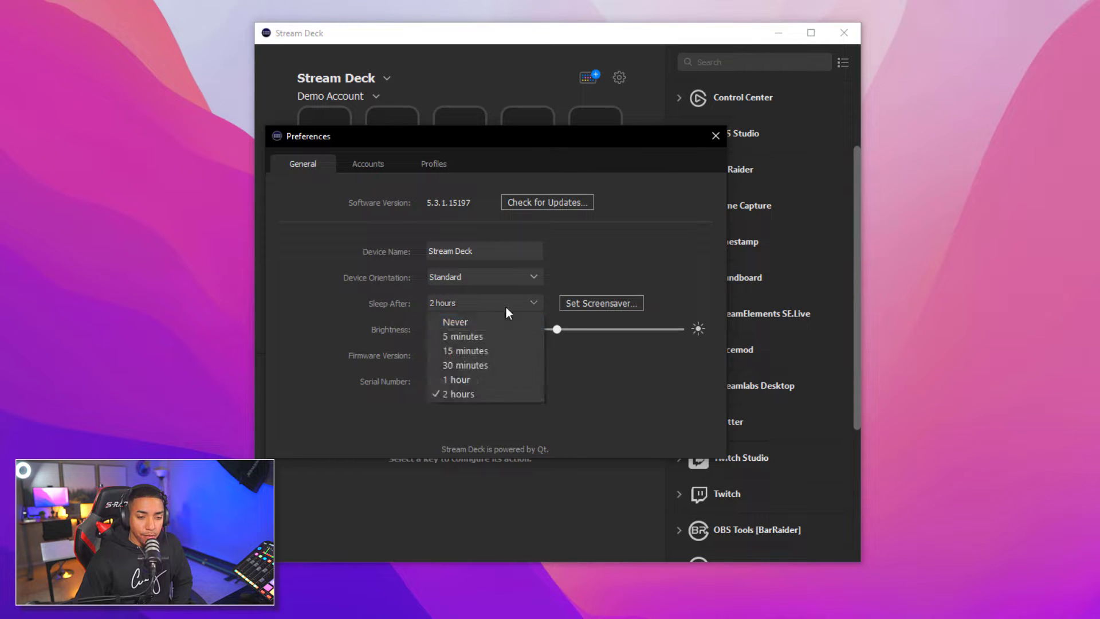
left_click(494, 317)
left_click(532, 302)
left_click(501, 394)
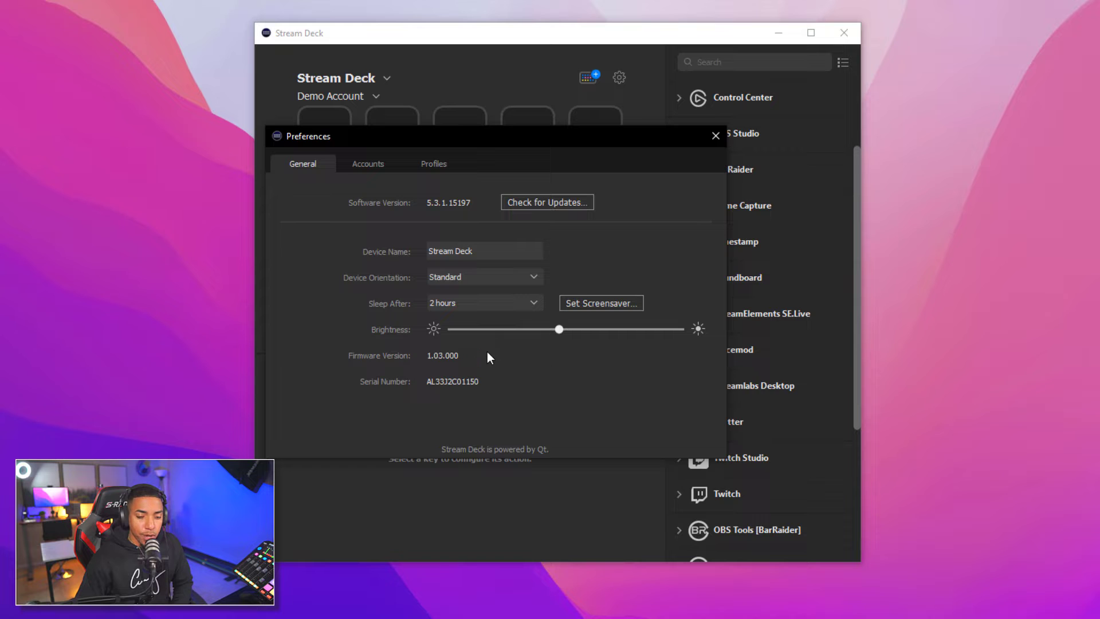
left_click(375, 163)
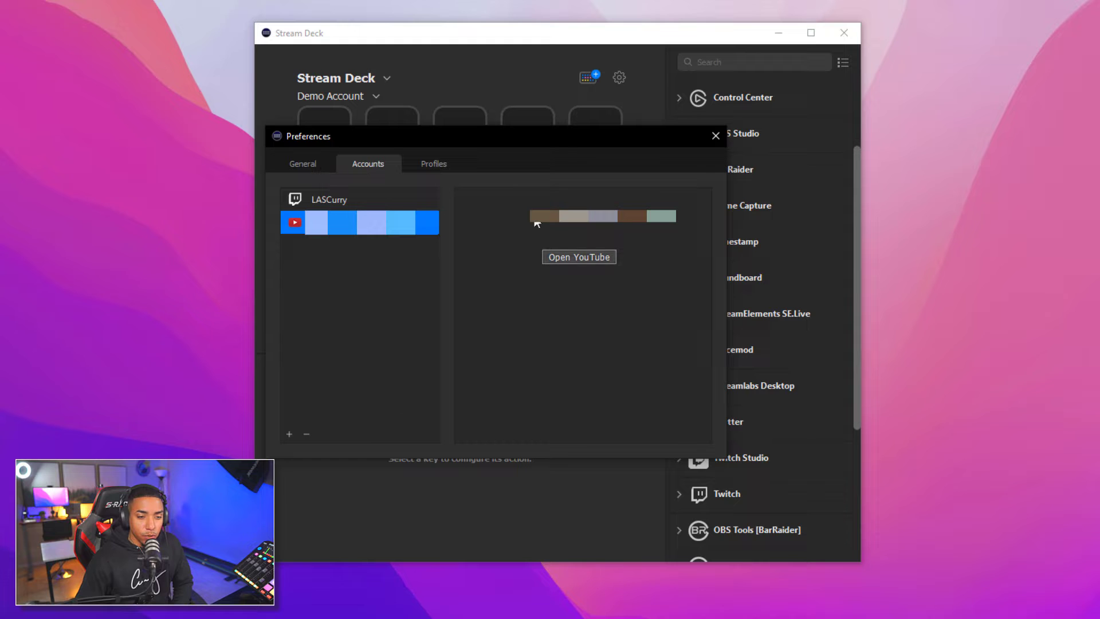
Browse the addable account types (Streamlabs, Twitch, Twitter, YouTube) without adding one, then view Profiles
left_click(290, 433)
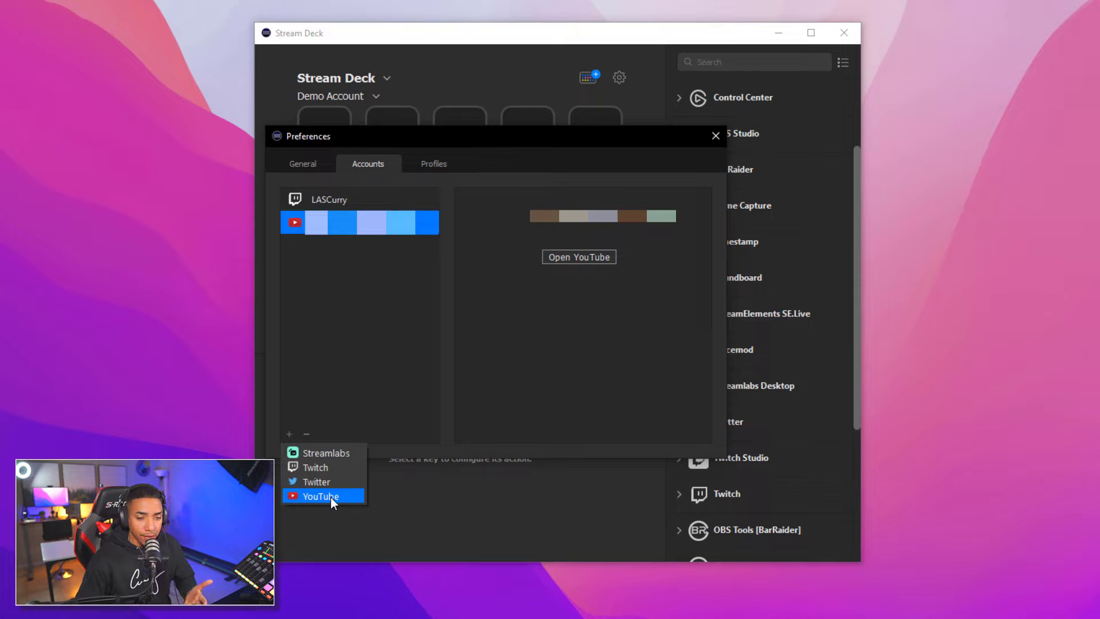
left_click(379, 308)
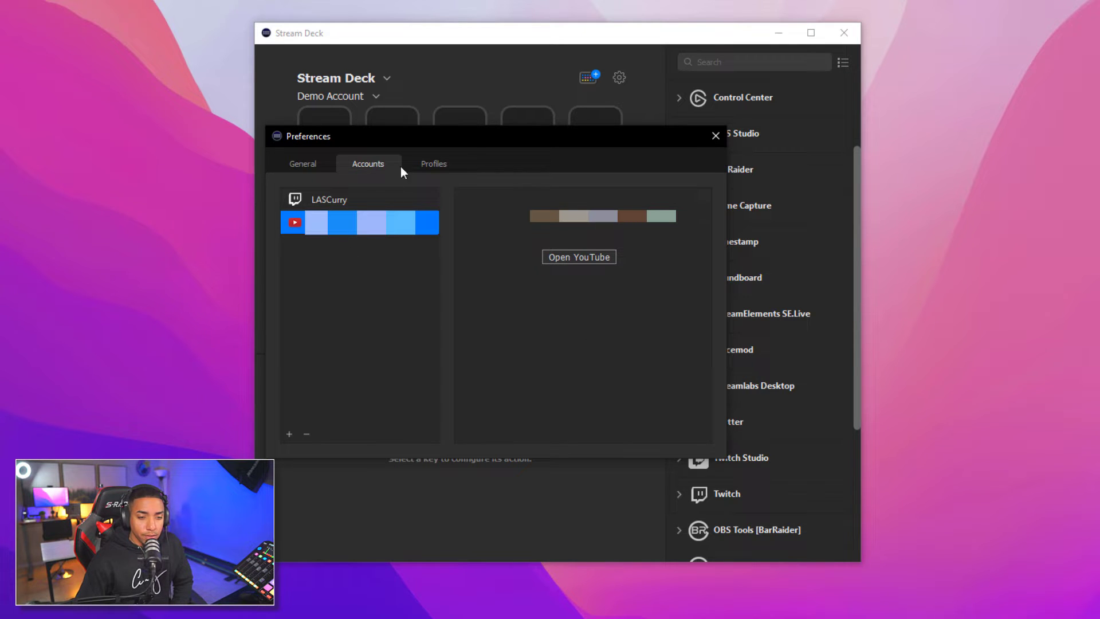
left_click(424, 164)
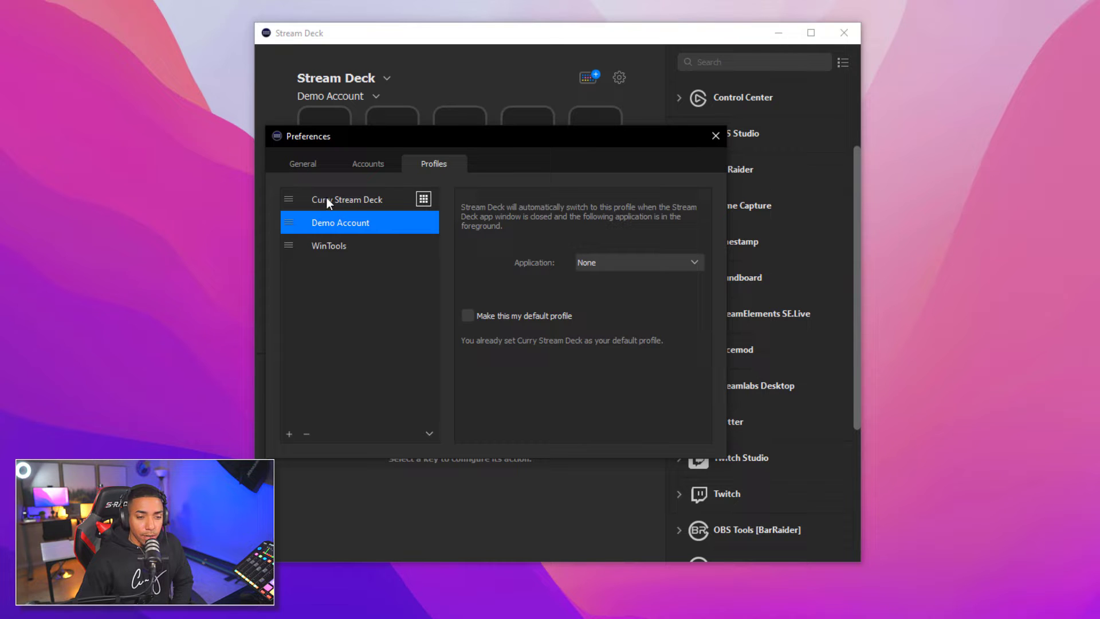
Inspect the Curry Stream Deck profile's Duplicate/Rename/Delete options without changing anything, then select Demo Account
left_click(343, 200)
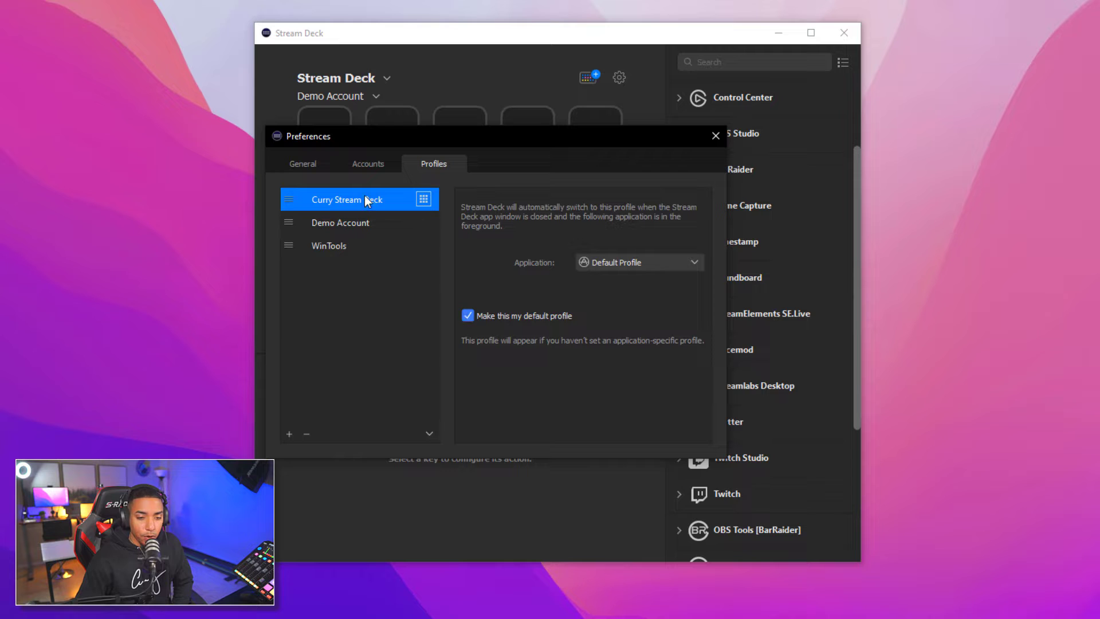
right_click(364, 198)
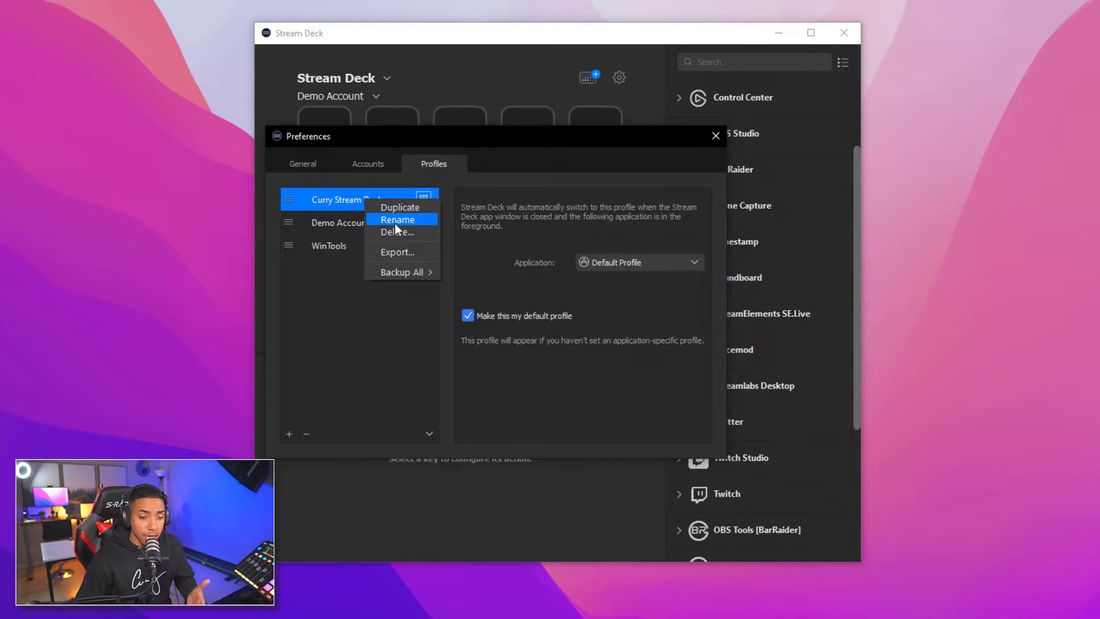
left_click(404, 359)
left_click(330, 226)
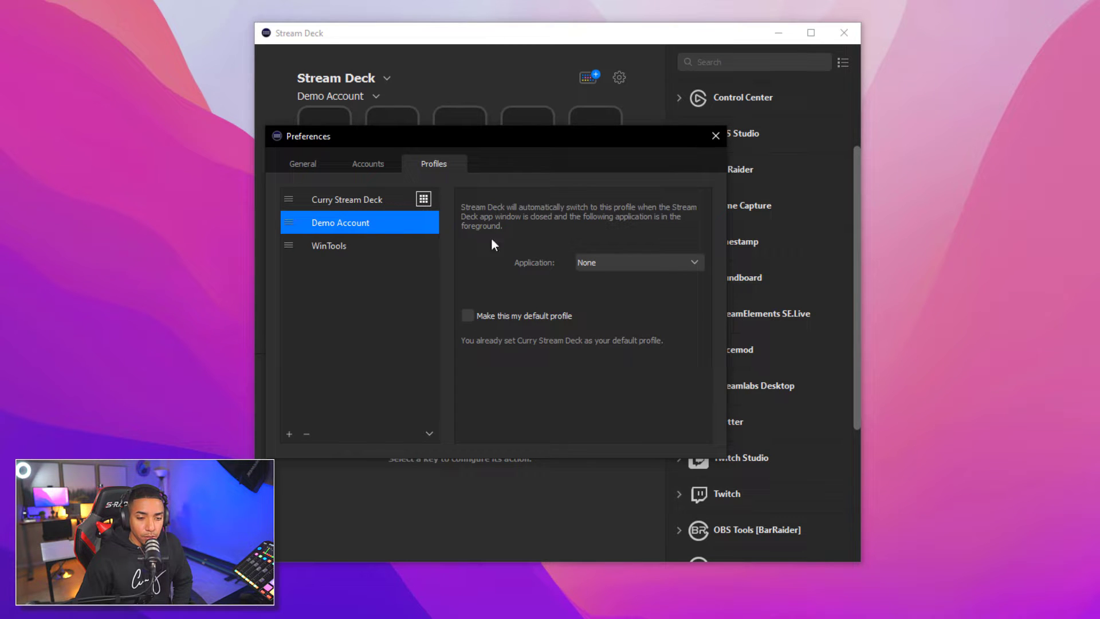
Close Preferences, move the Stream Deck window up and left, and scroll the action list to the top
left_click(716, 136)
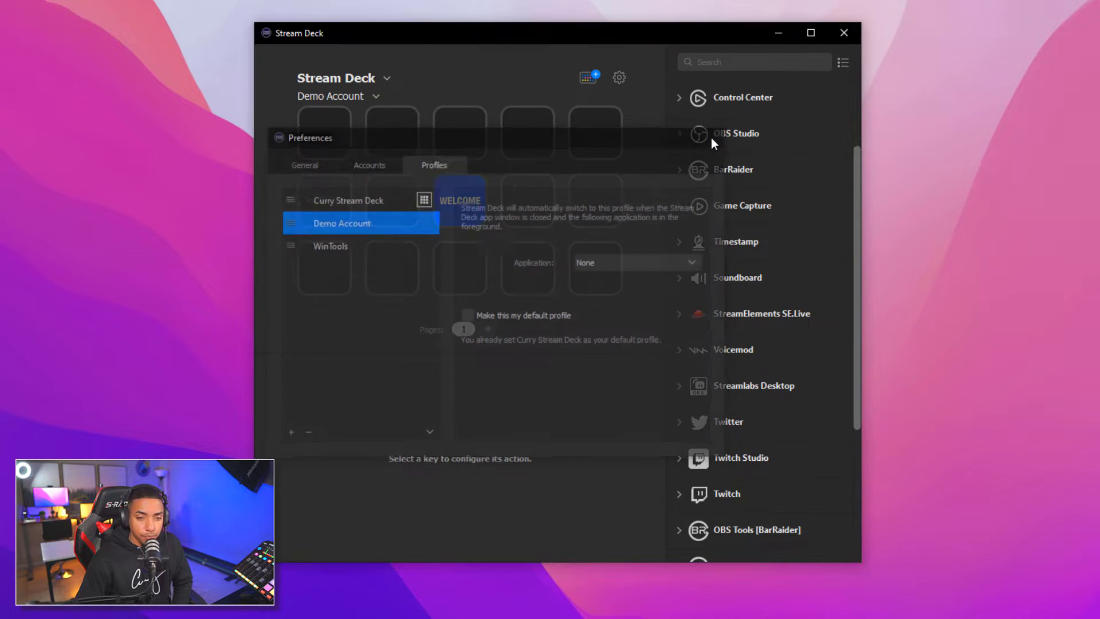
left_click_drag(518, 33, 462, 40)
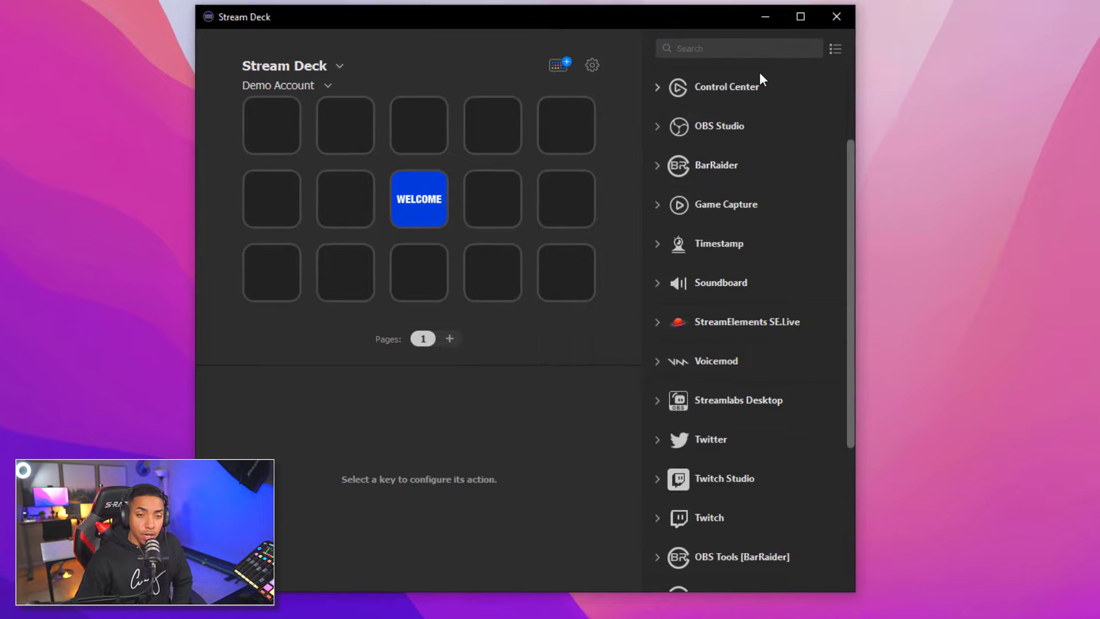
scroll(791, 378, "up", 3)
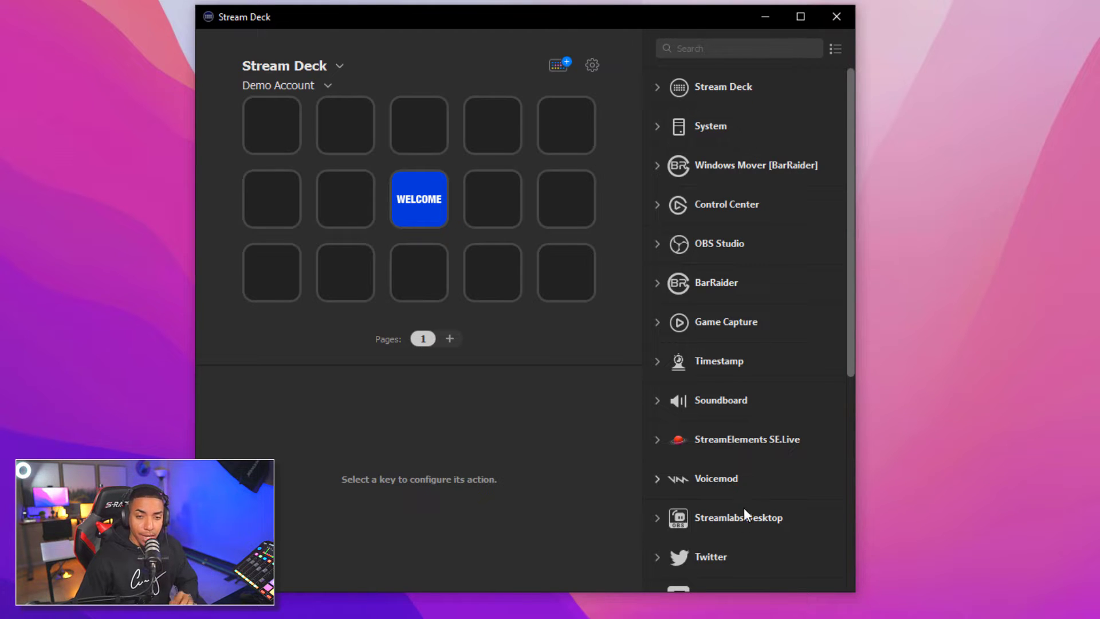
Expand and collapse the System category in the action-list editor, then open the Store
left_click(836, 49)
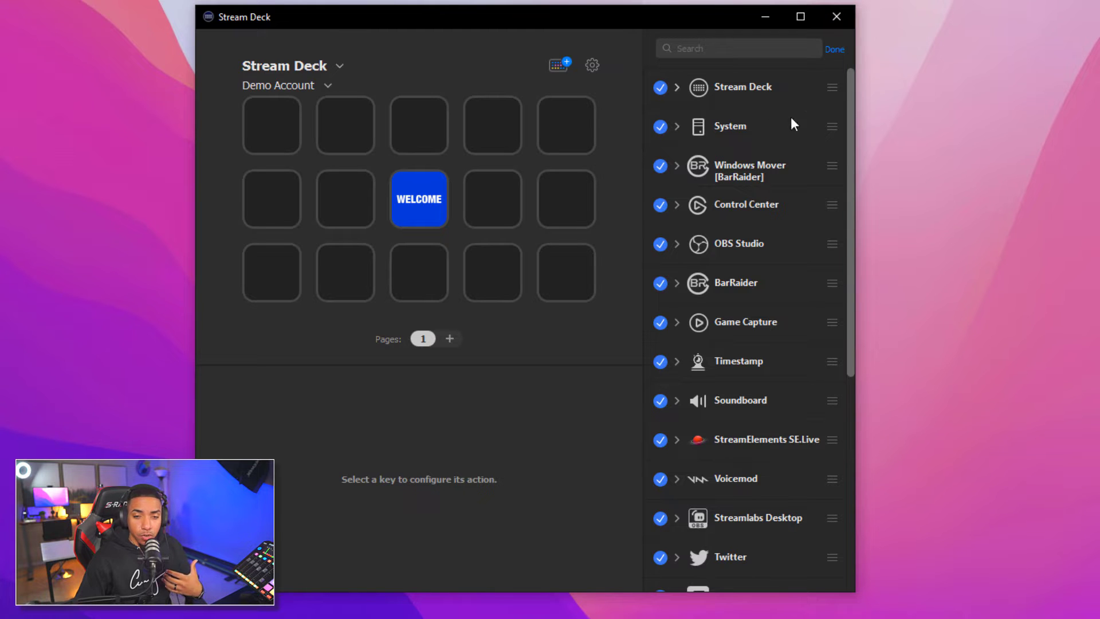
left_click(834, 127)
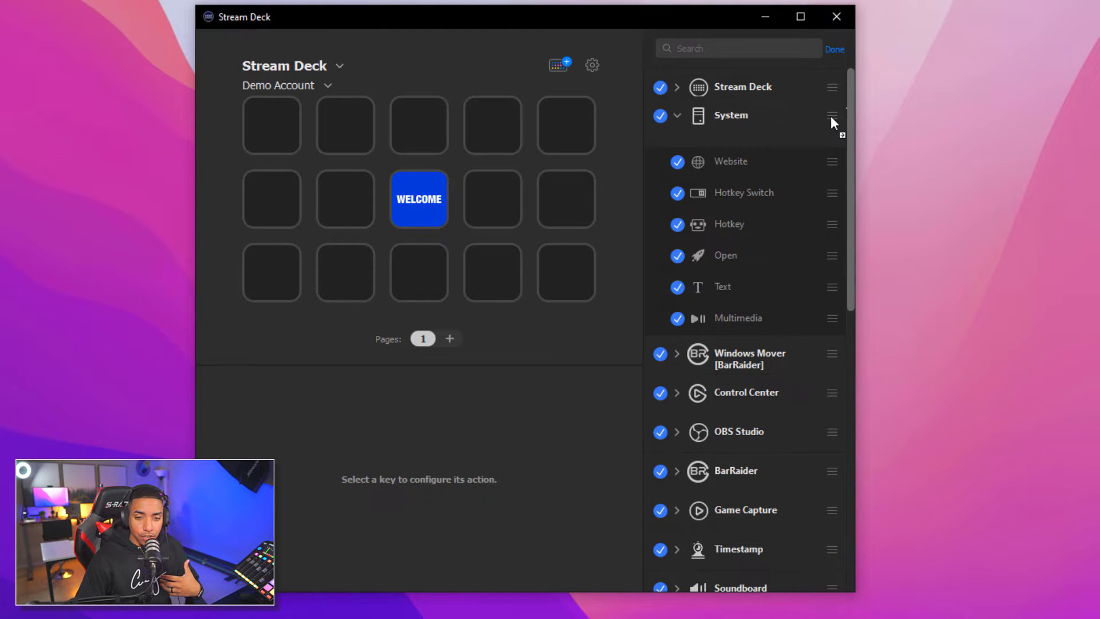
left_click(679, 131)
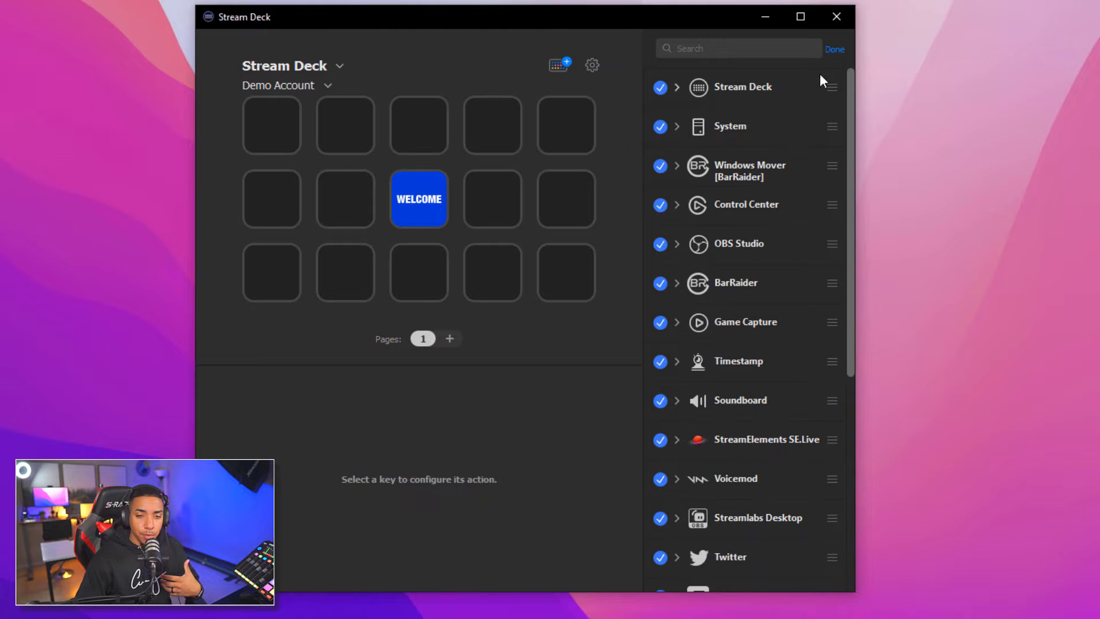
left_click(837, 49)
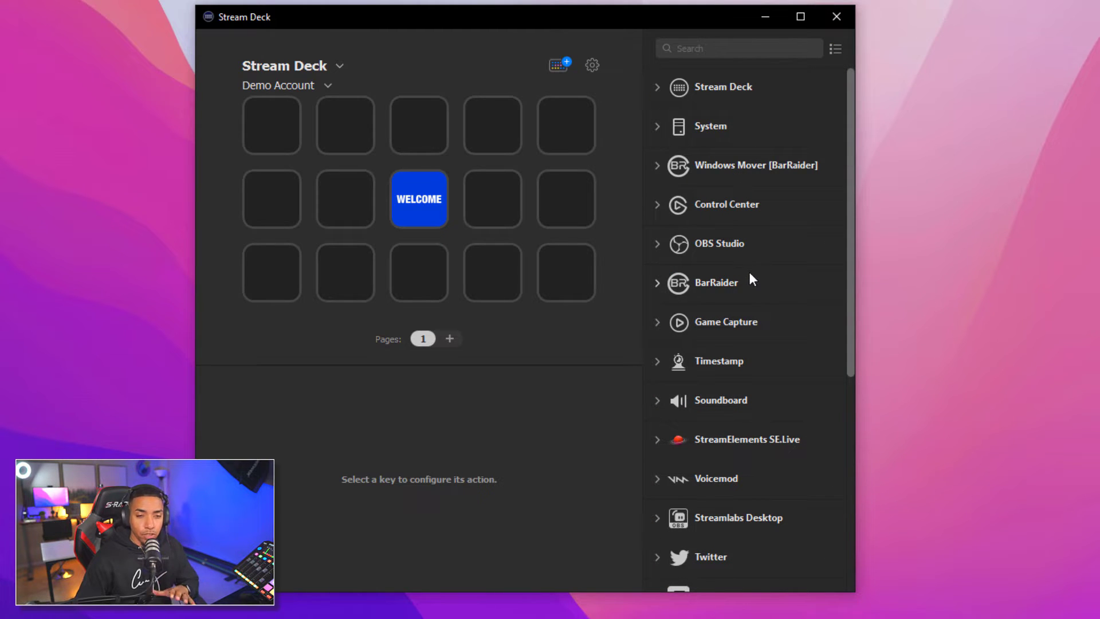
left_click(559, 62)
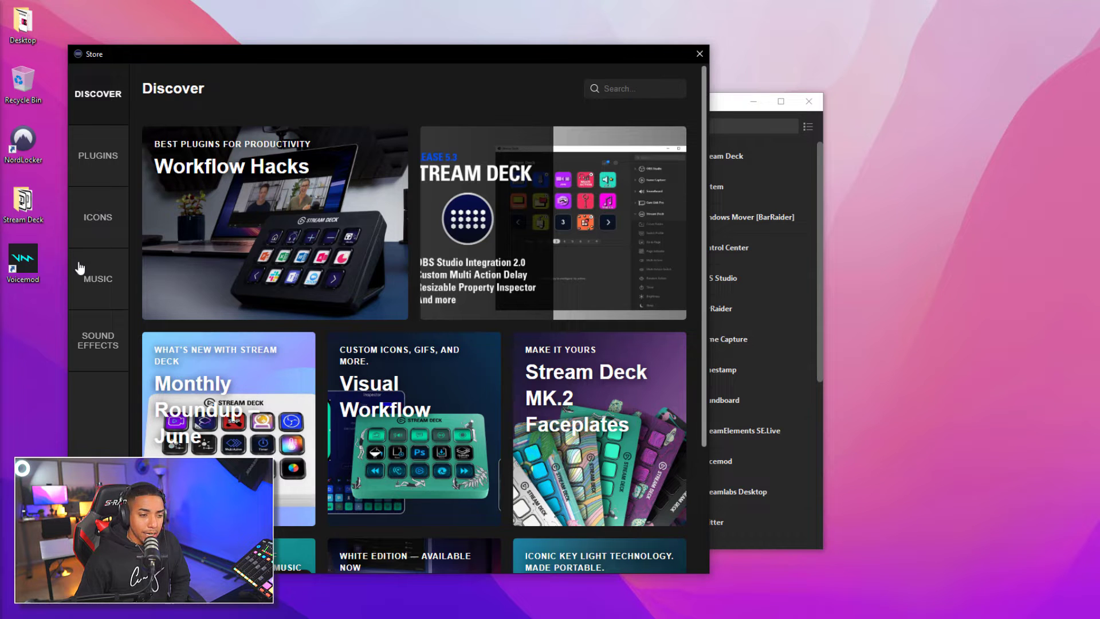
Search the Store's plugins for 'obs tool', then 'windows', then 'speed test'
left_click(96, 161)
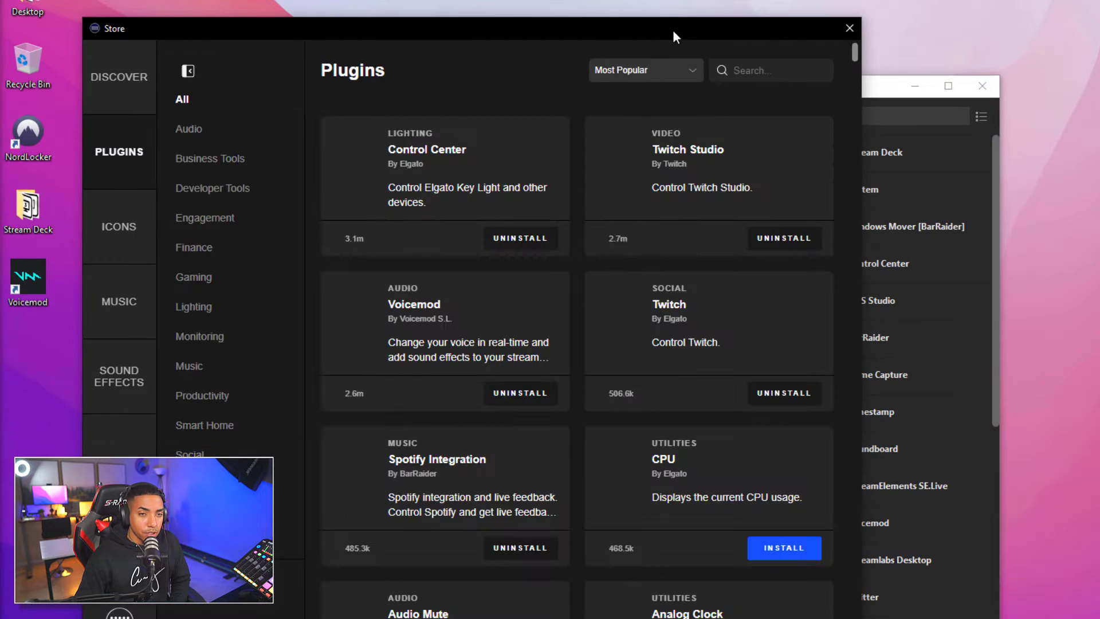
left_click_drag(673, 33, 685, 33)
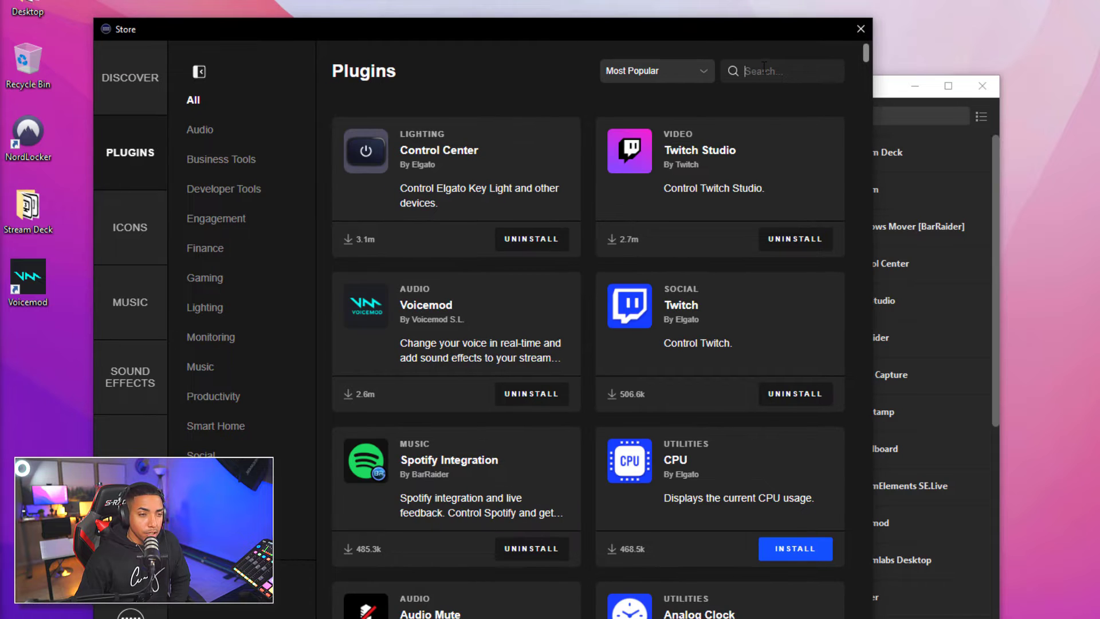
type("o")
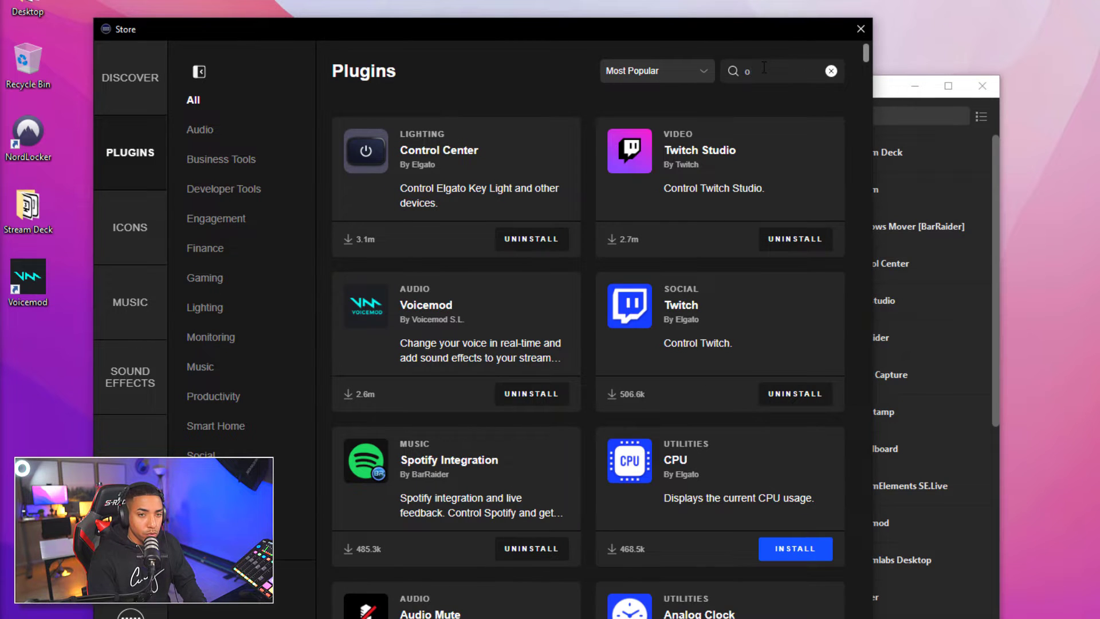
type("bs tool")
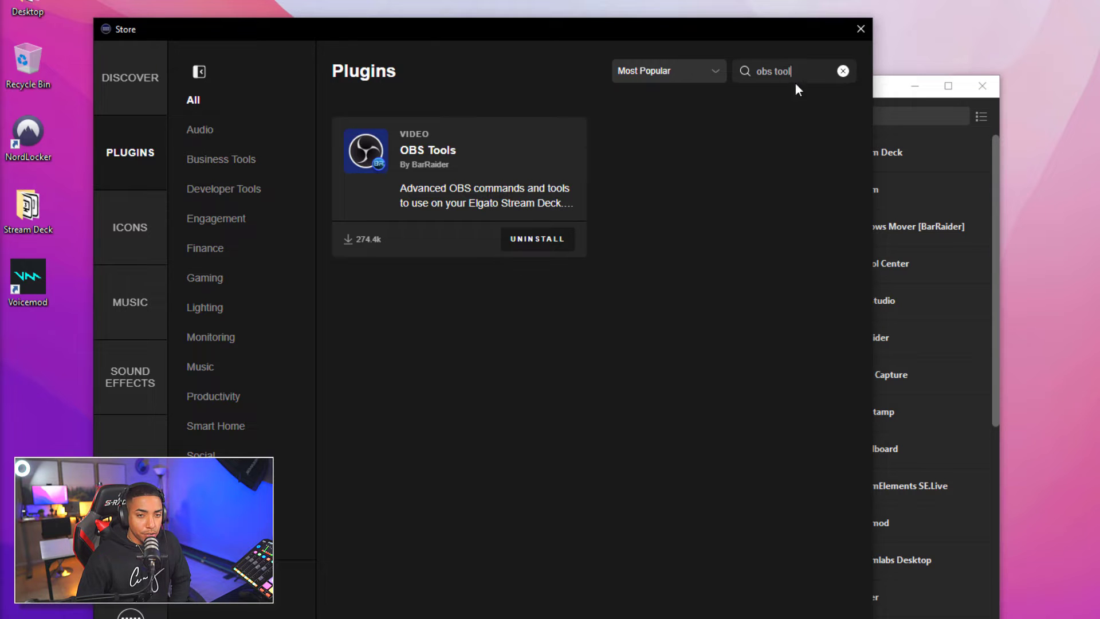
left_click_drag(790, 70, 748, 66)
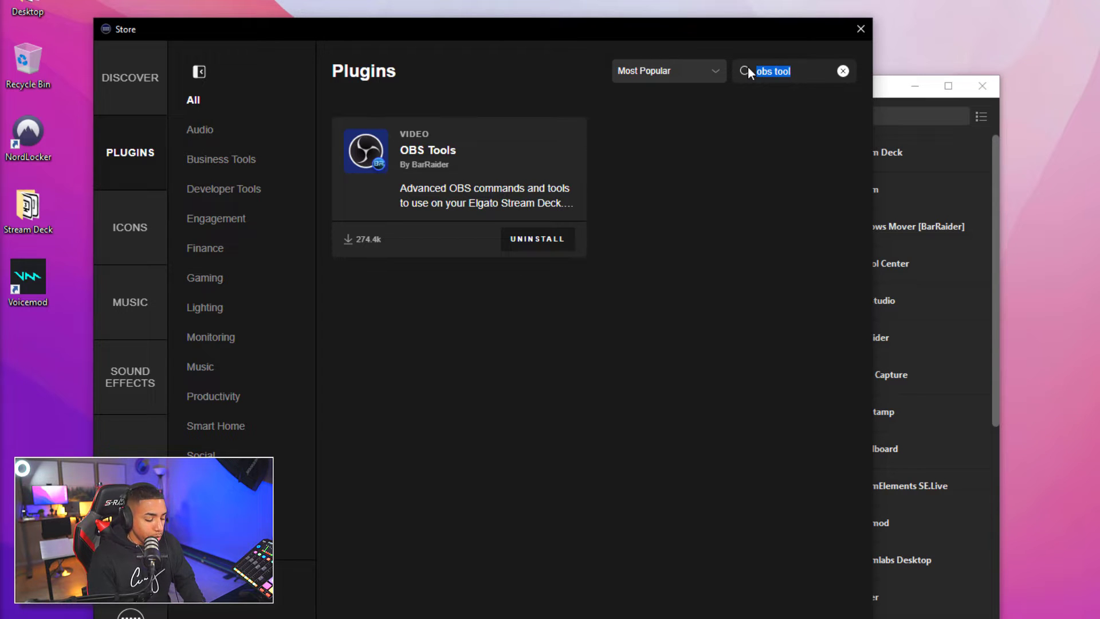
type("windows")
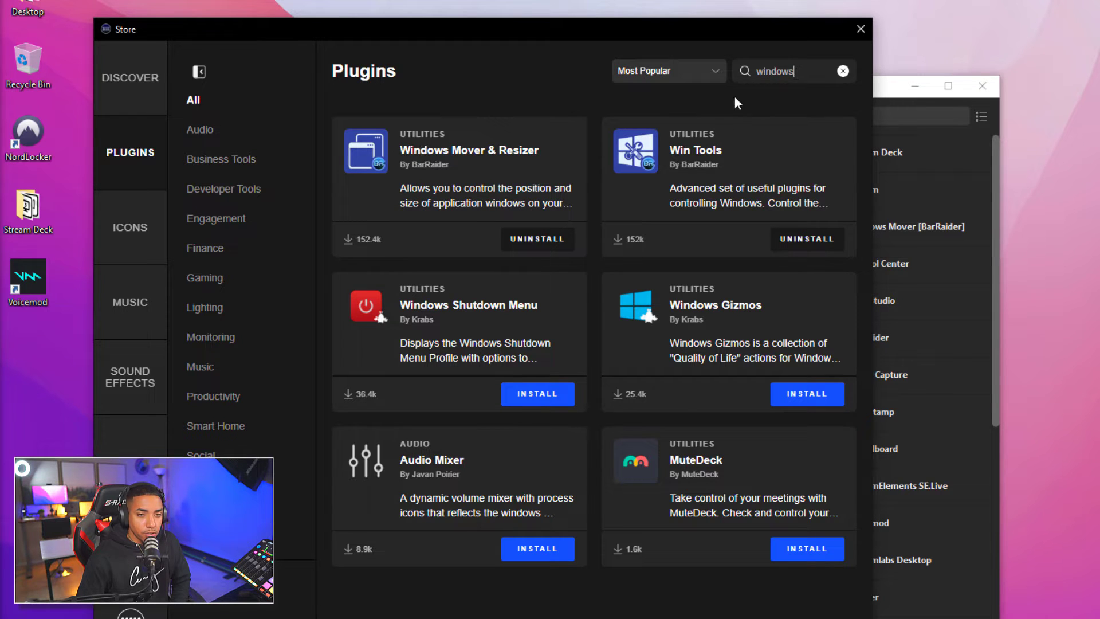
left_click_drag(795, 73, 730, 70)
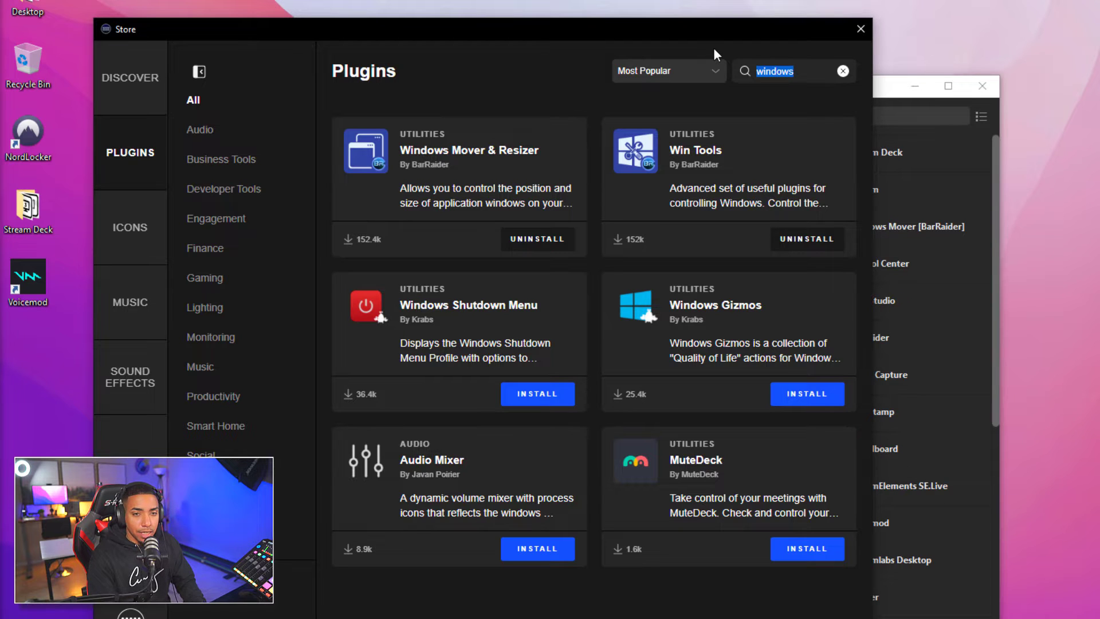
type("speed test")
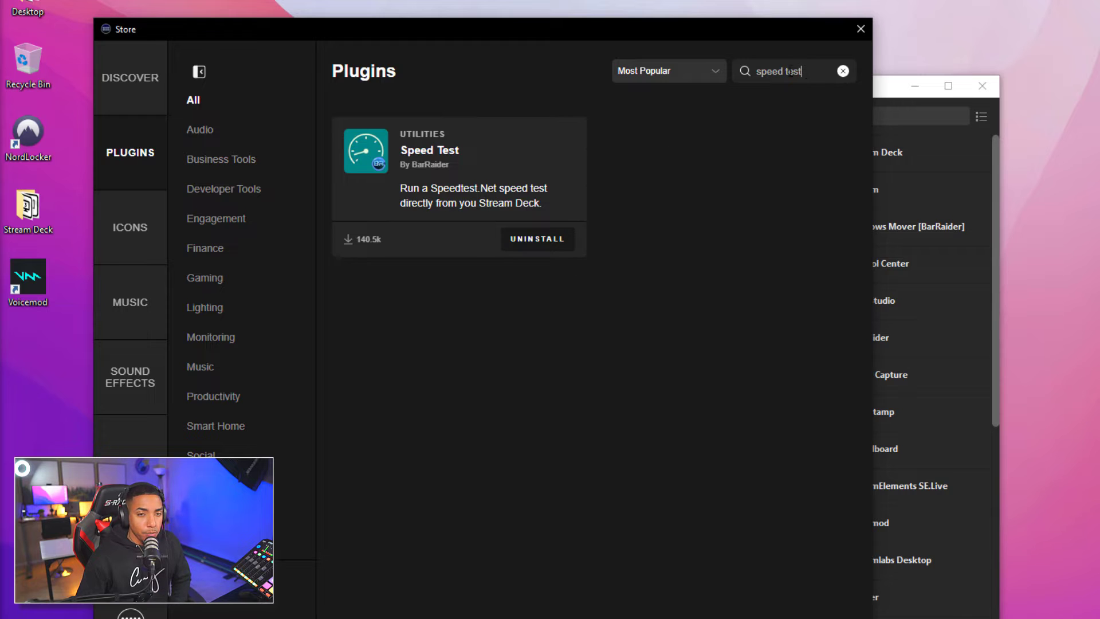
Search plugins for 'times' and 'win', then clear the search and enter 'spo' to find Spotify Integration
type("times")
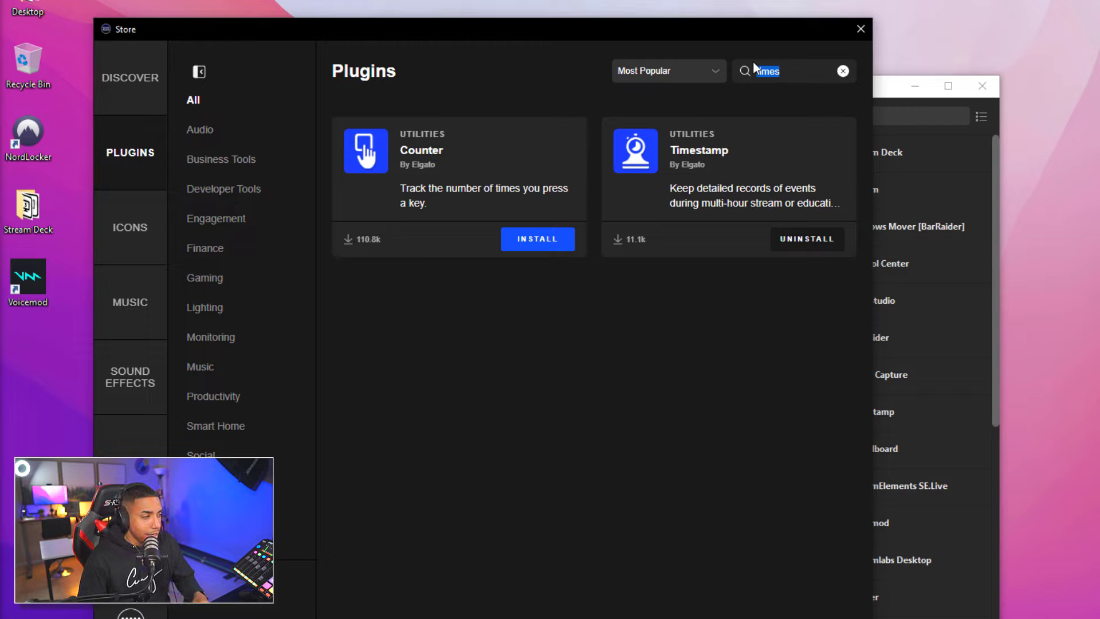
type("win")
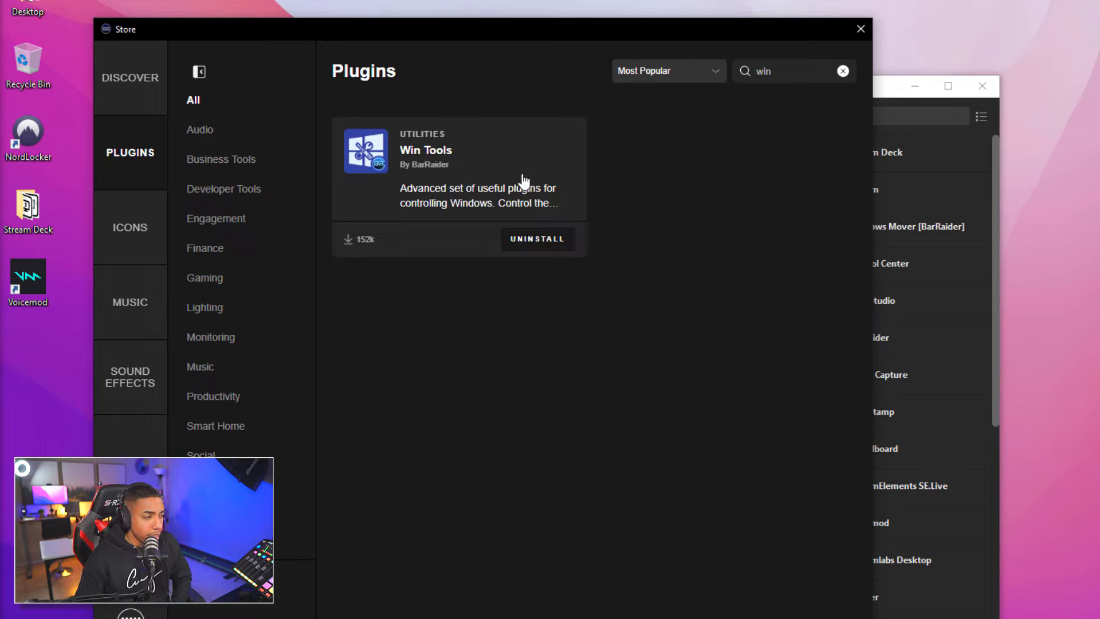
key("ctrl+a")
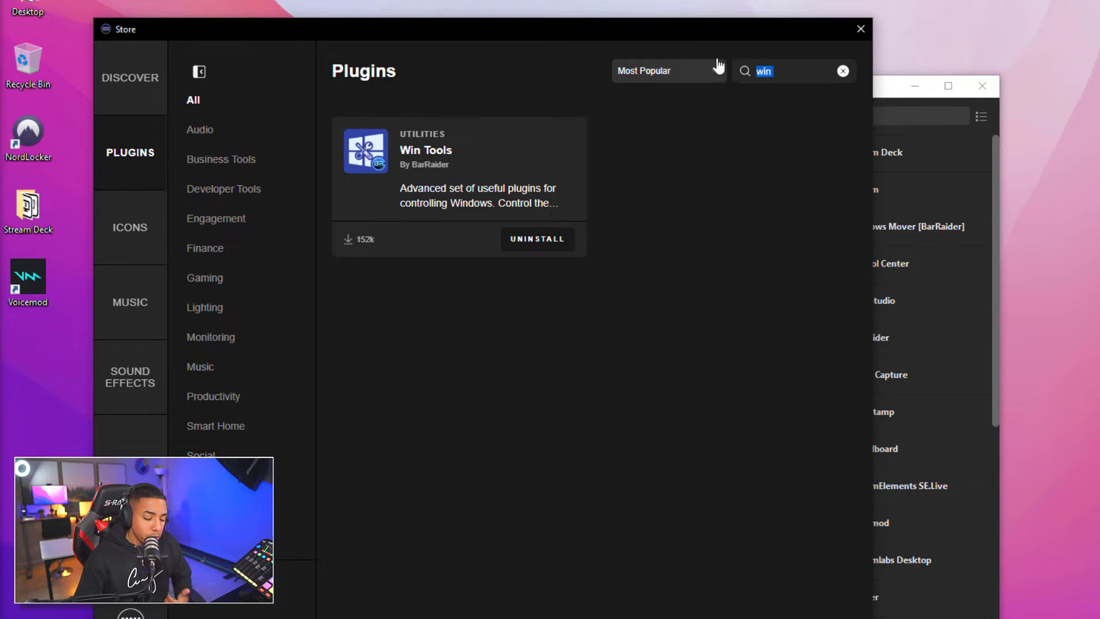
key("BackSpace")
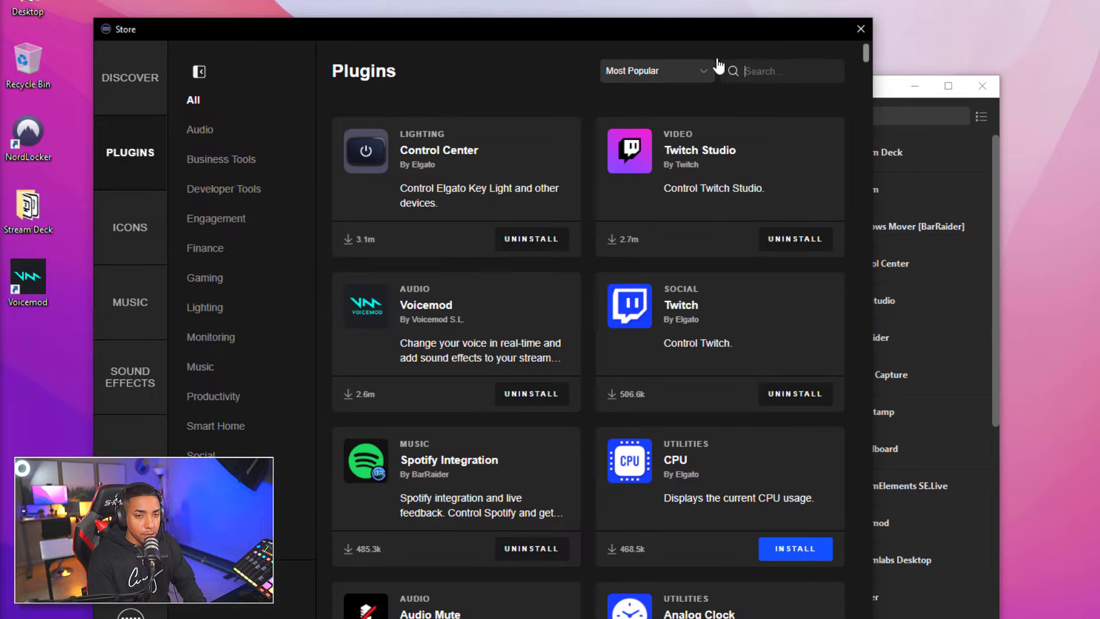
type("sssp")
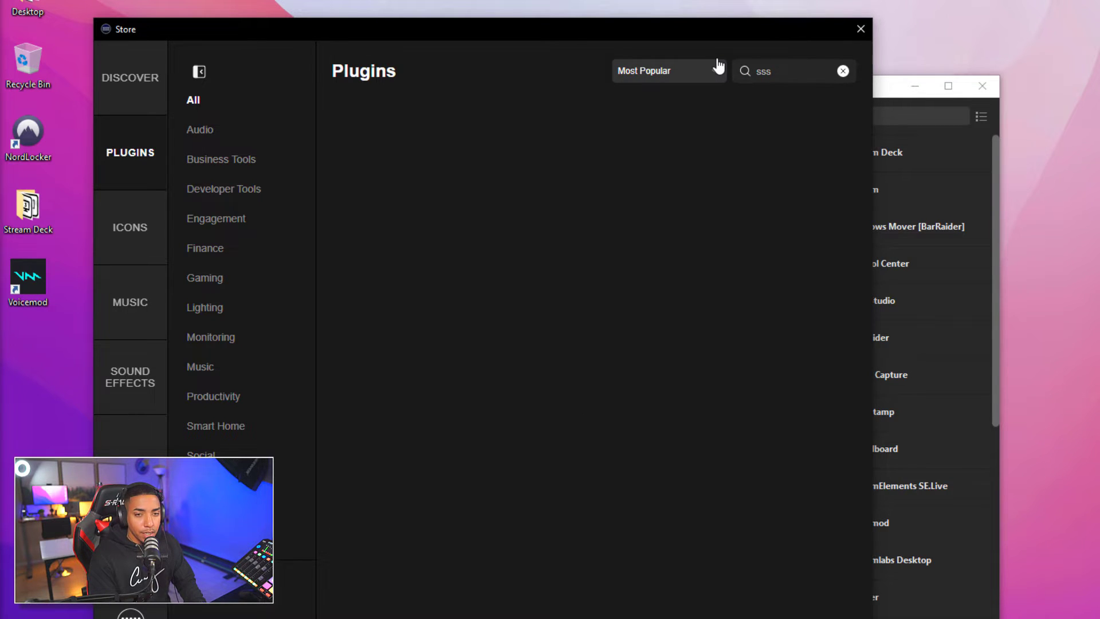
key("BackSpace")
key("BackSpace")
key("BackSpace")
type("spo")
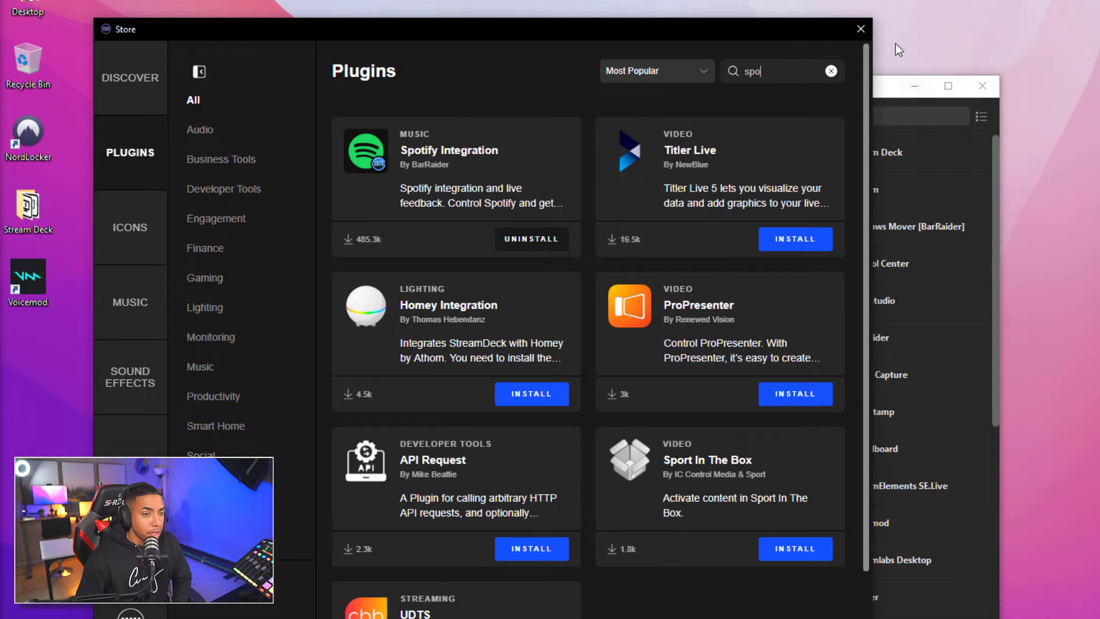
Close the Store, reposition the Stream Deck window, and keep the Stream Deck device selected
left_click(861, 32)
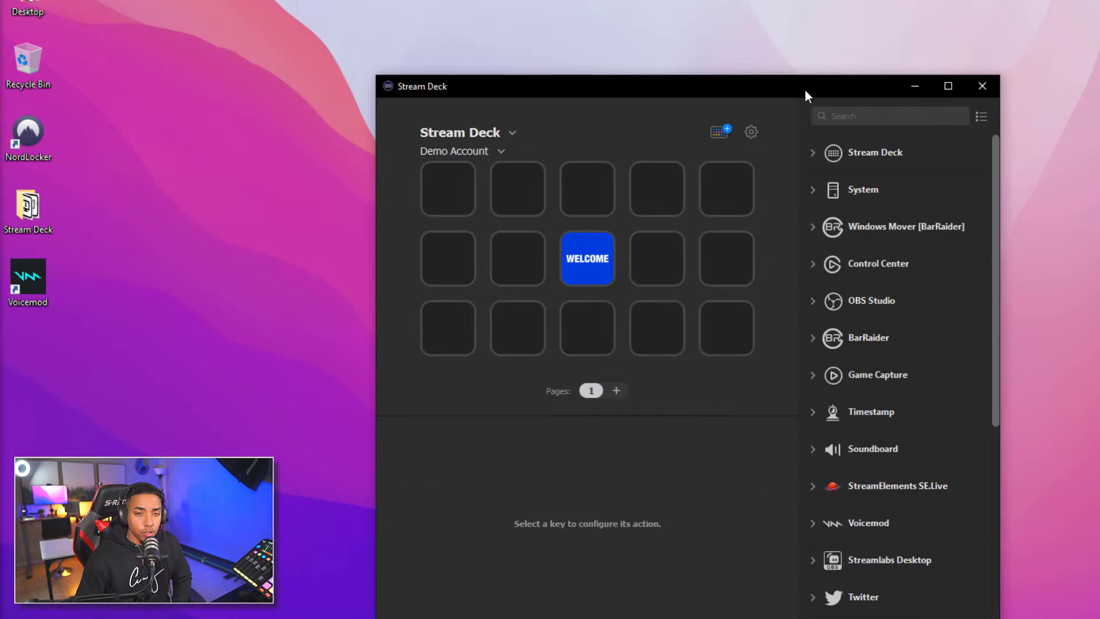
left_click_drag(649, 77, 824, 84)
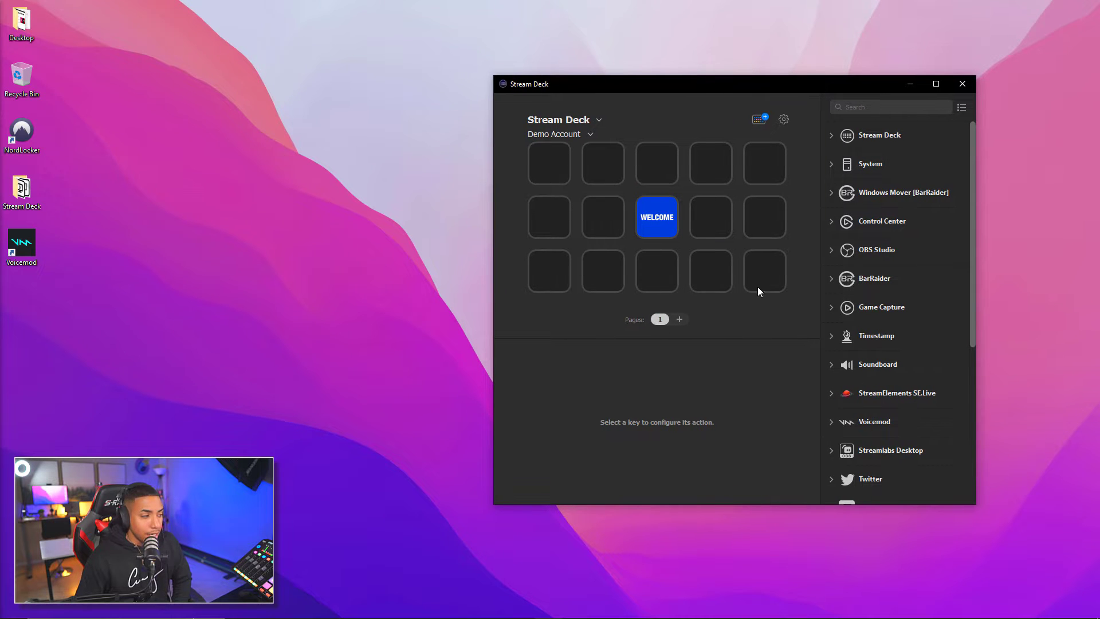
left_click_drag(753, 86, 600, 84)
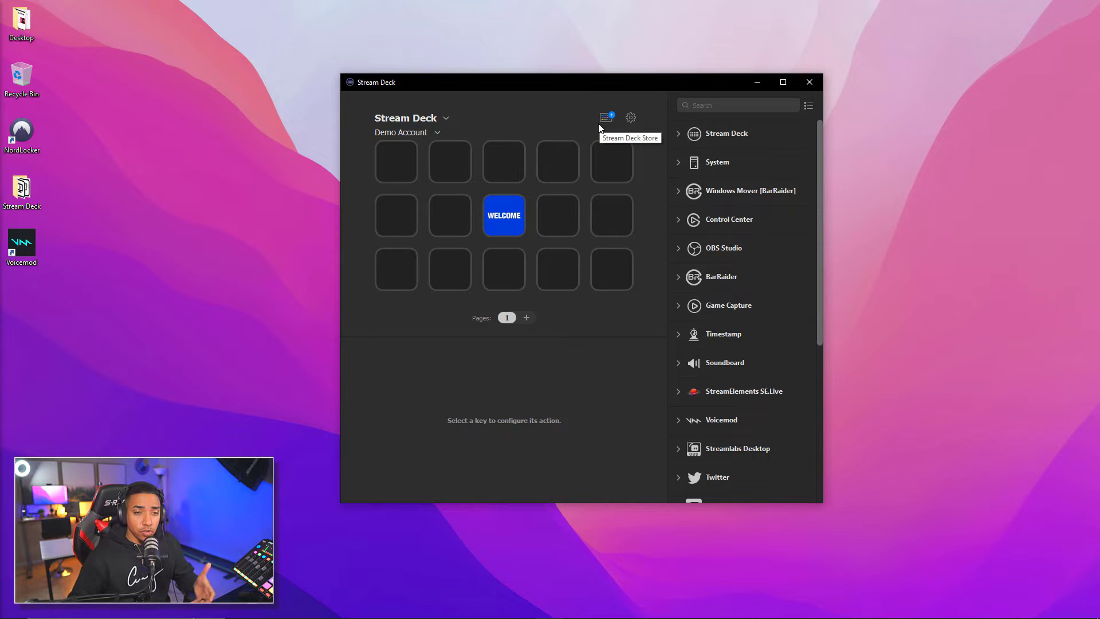
left_click(445, 119)
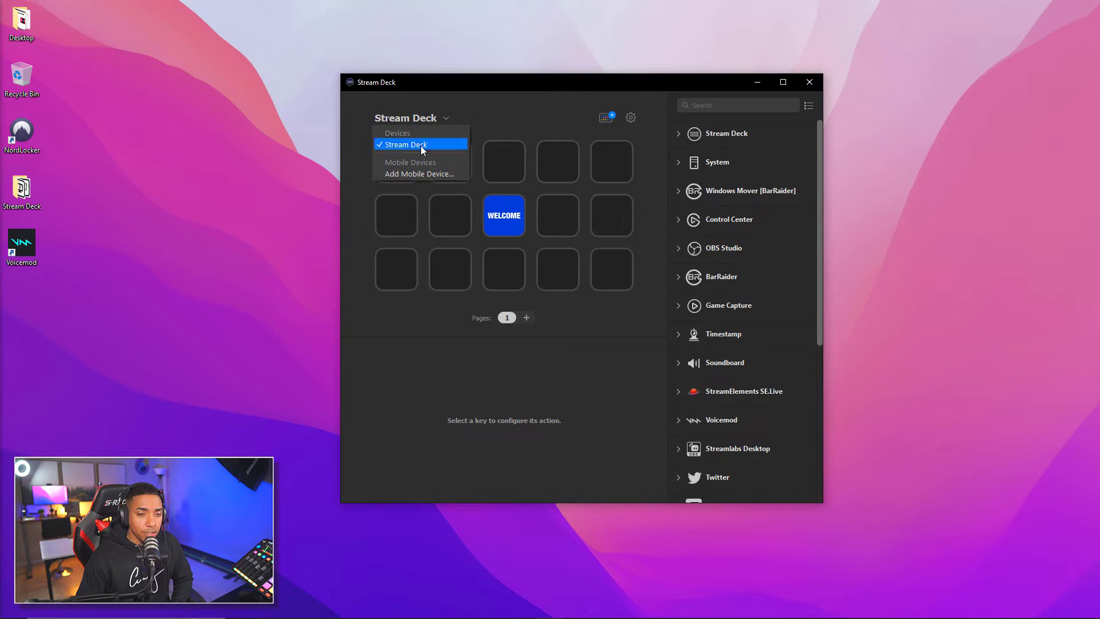
left_click(421, 146)
Preview the Curry Stream Deck profile, return to Demo Account, then show the Key Creator page in Chrome
left_click(415, 138)
left_click(408, 157)
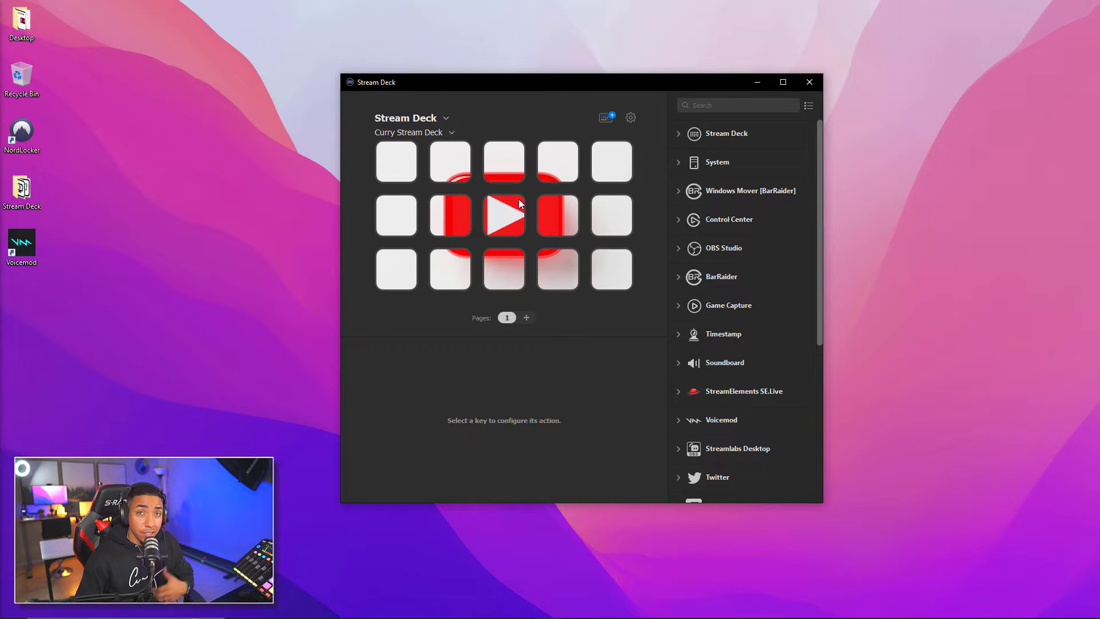
left_click(452, 133)
left_click(401, 170)
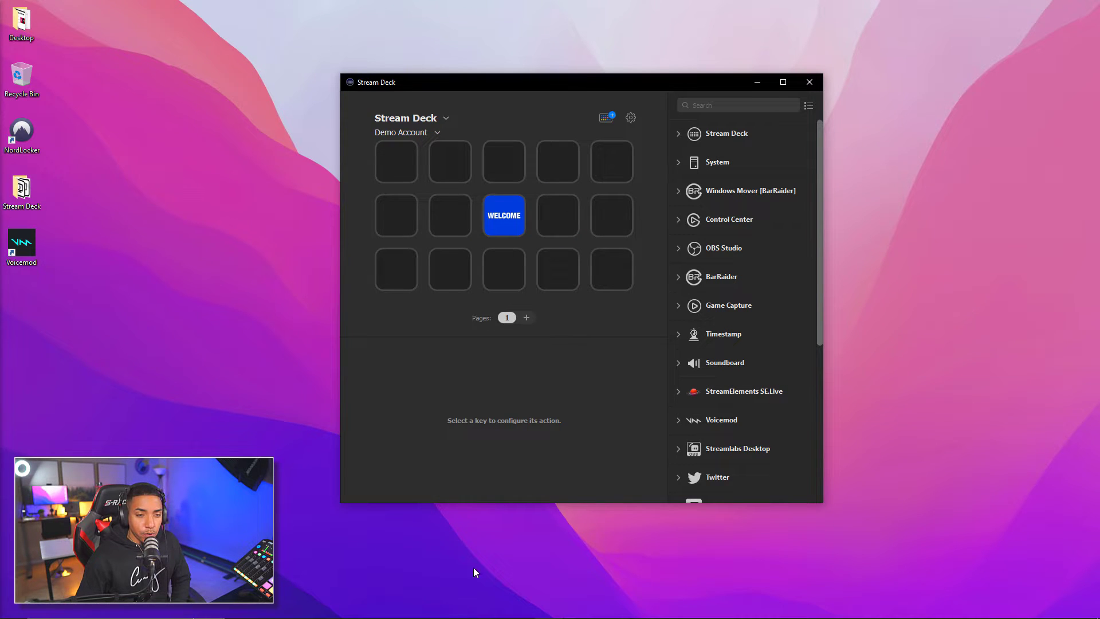
left_click(488, 610)
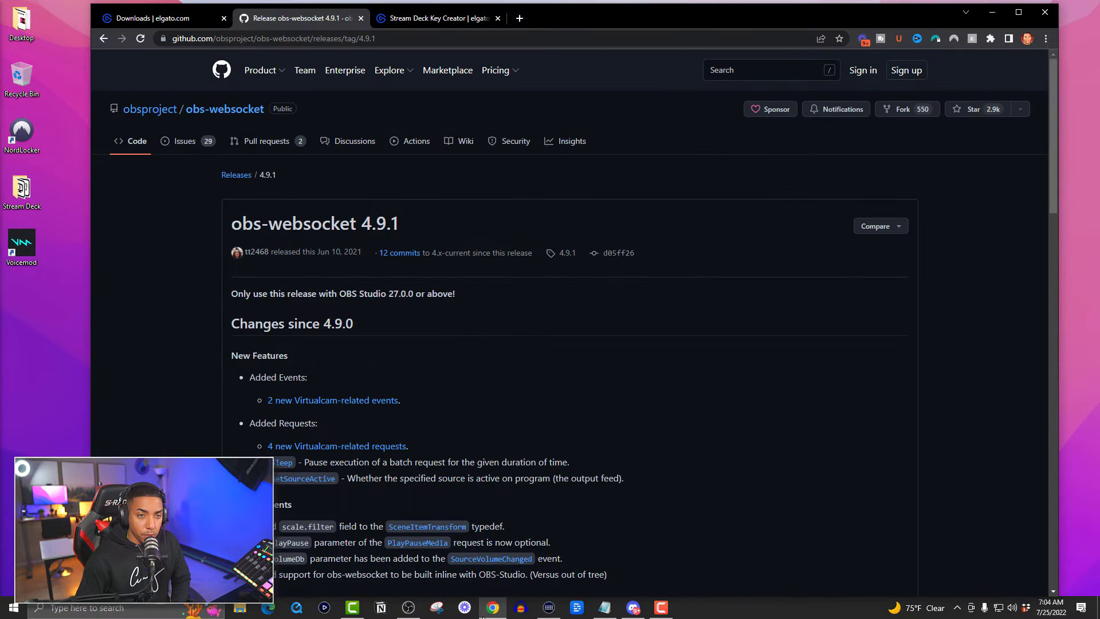
left_click(469, 24)
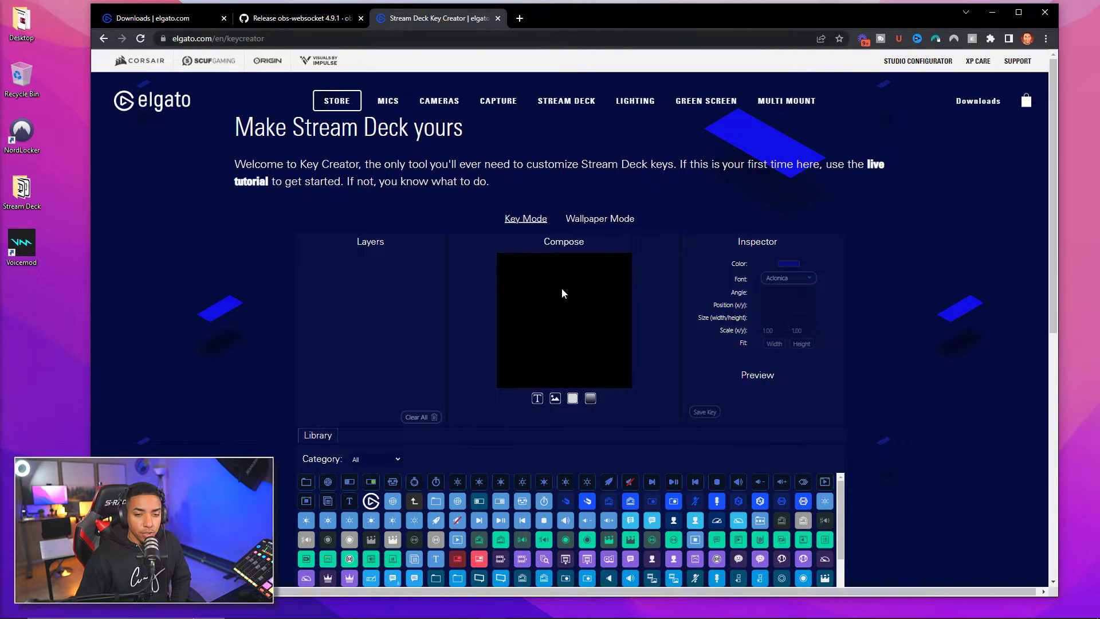
In Wallpaper Mode, load Desktop > Stream Deck > streamdeck_wallpaper (1) for the standard Stream Deck model
left_click(609, 223)
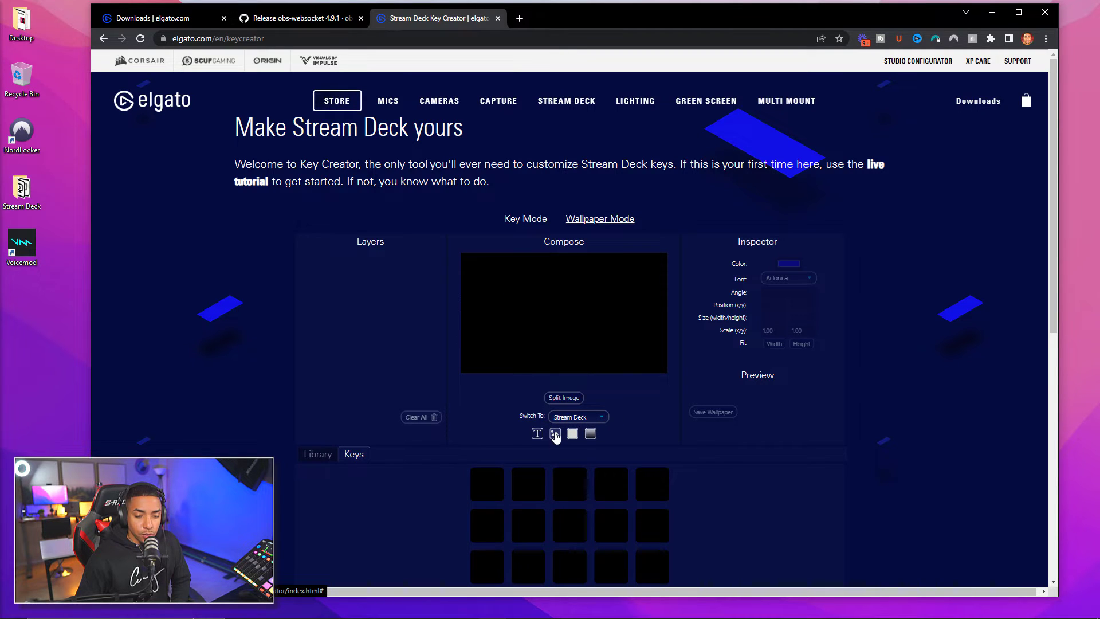
scroll(555, 436, "down", 3)
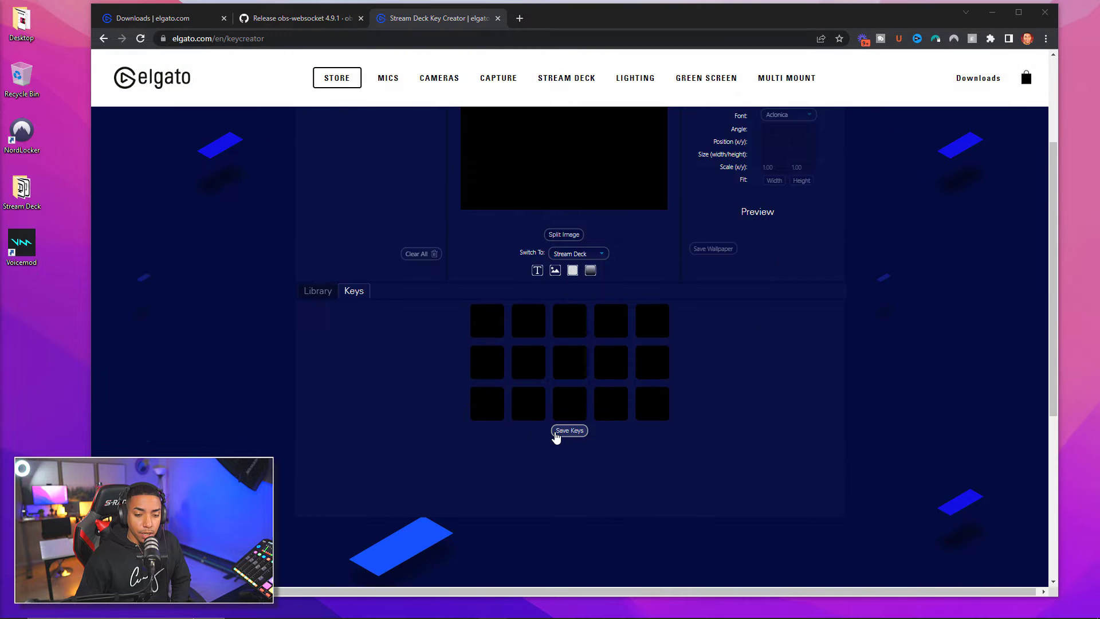
left_click(556, 433)
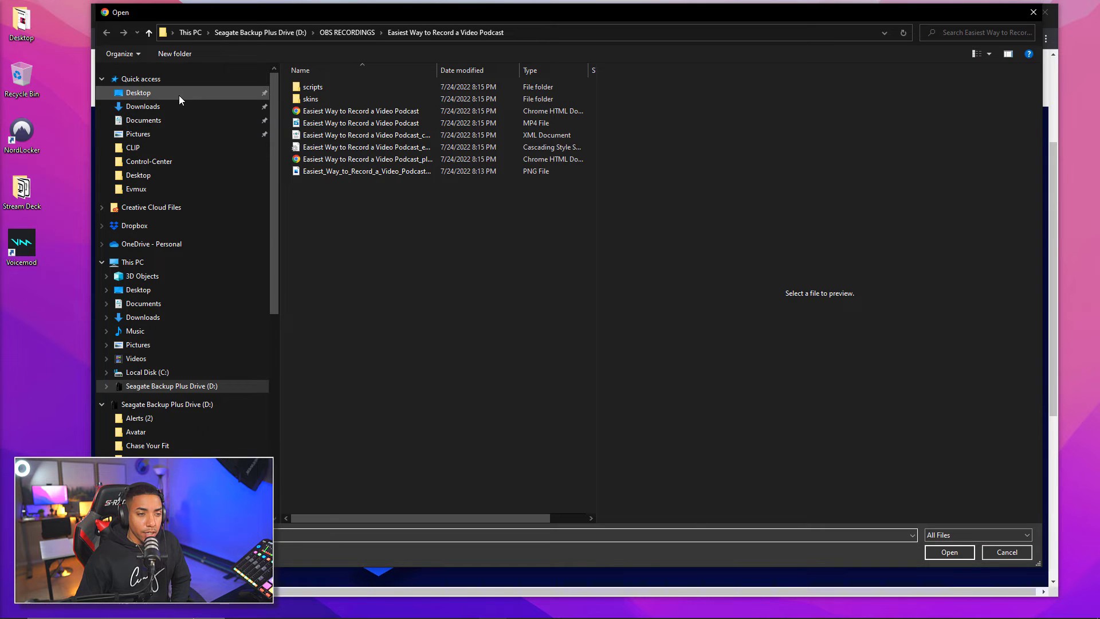
left_click(179, 95)
double_click(365, 94)
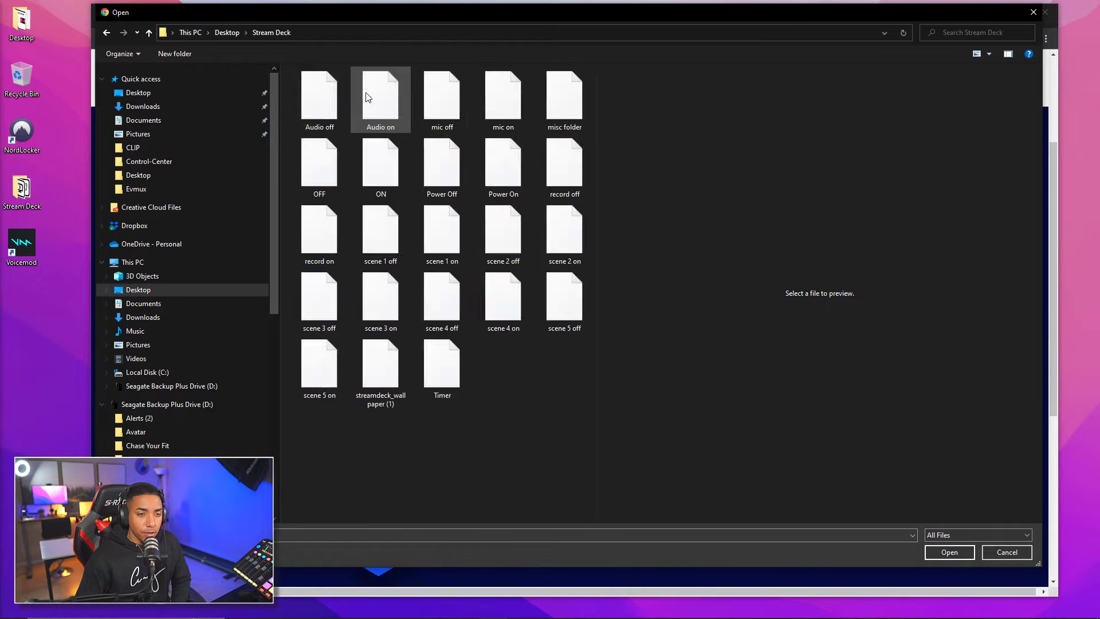
left_click(393, 372)
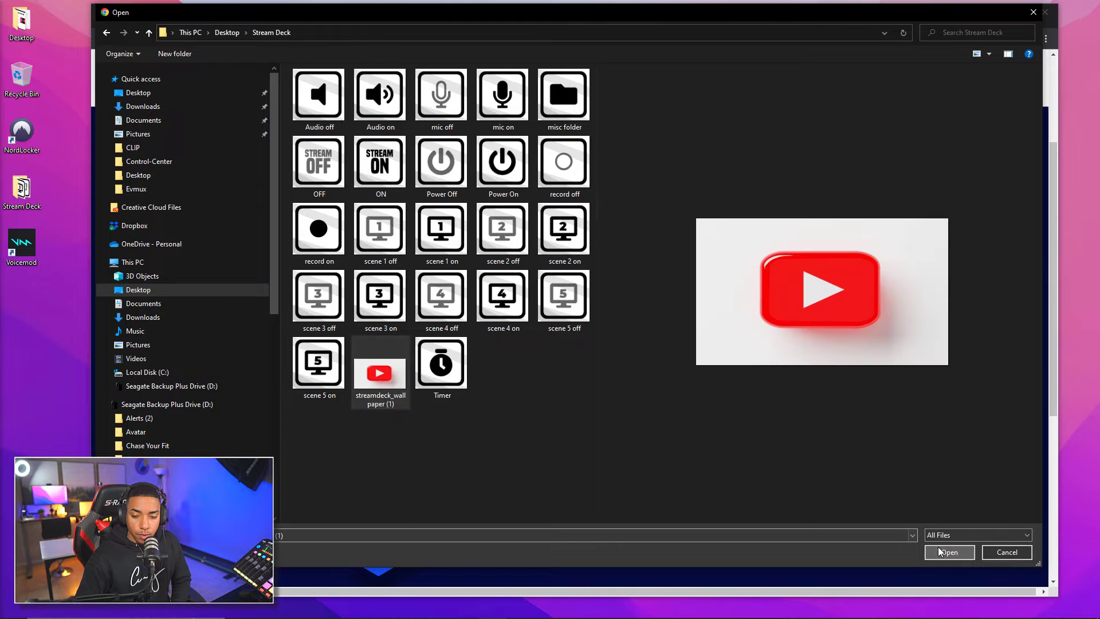
left_click(949, 552)
left_click(600, 257)
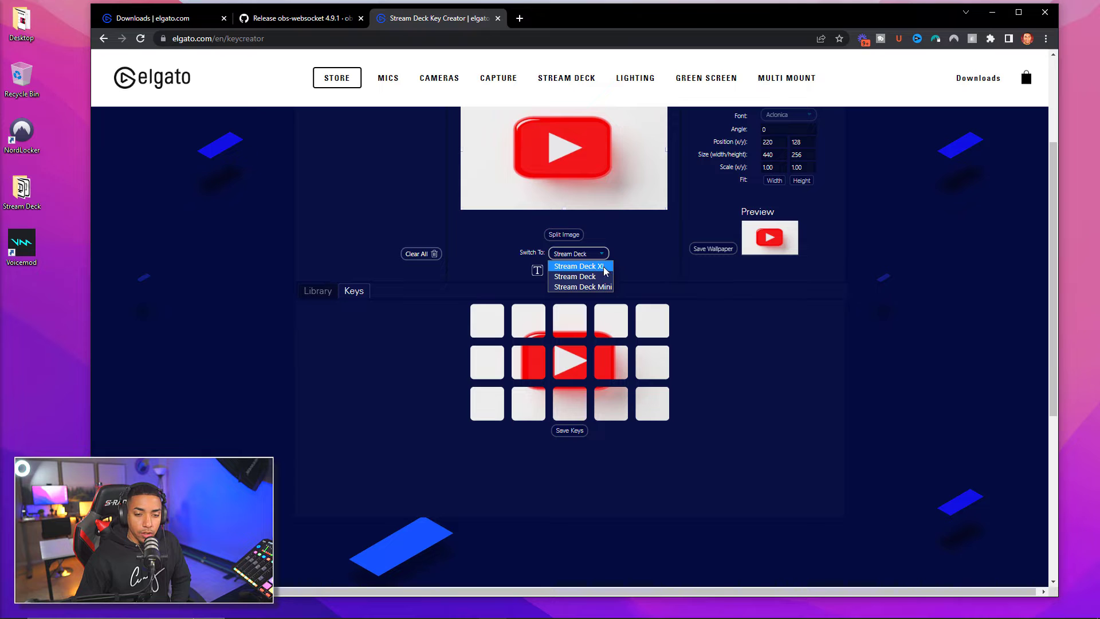
left_click(601, 279)
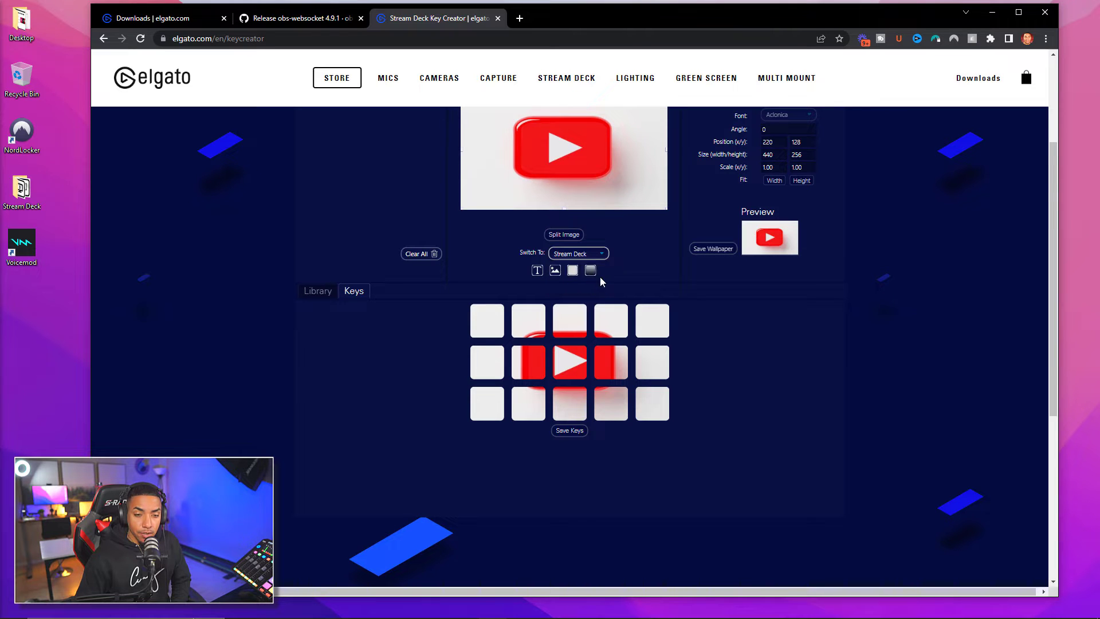
scroll(663, 266, "up", 2)
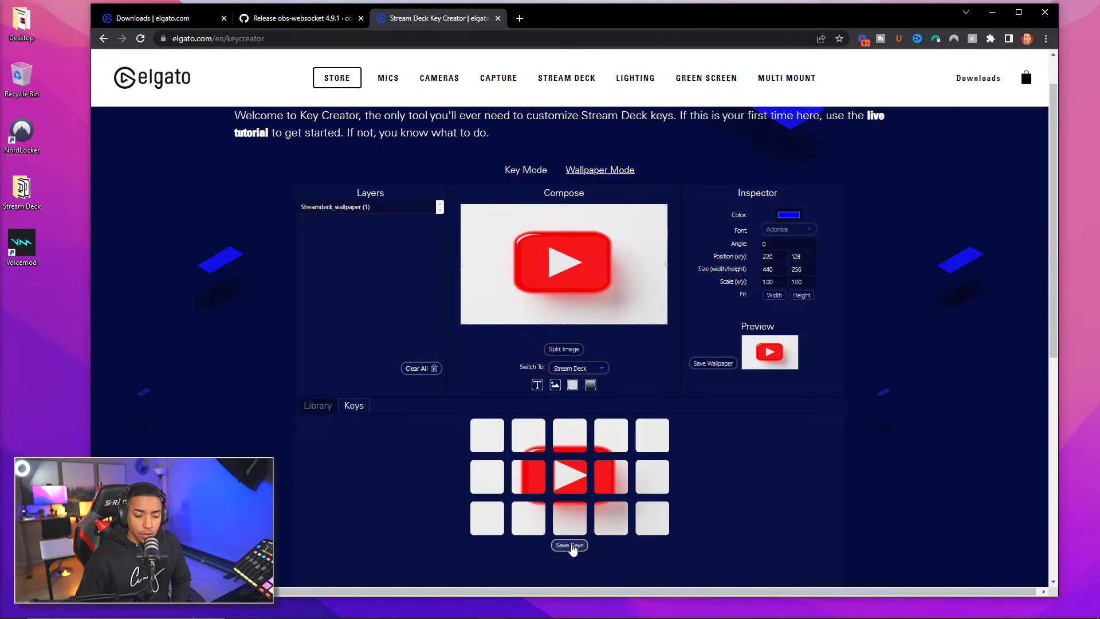
Download the split wallpaper keys and show the StreamDeck_Keys (3) zip in its folder
left_click(572, 546)
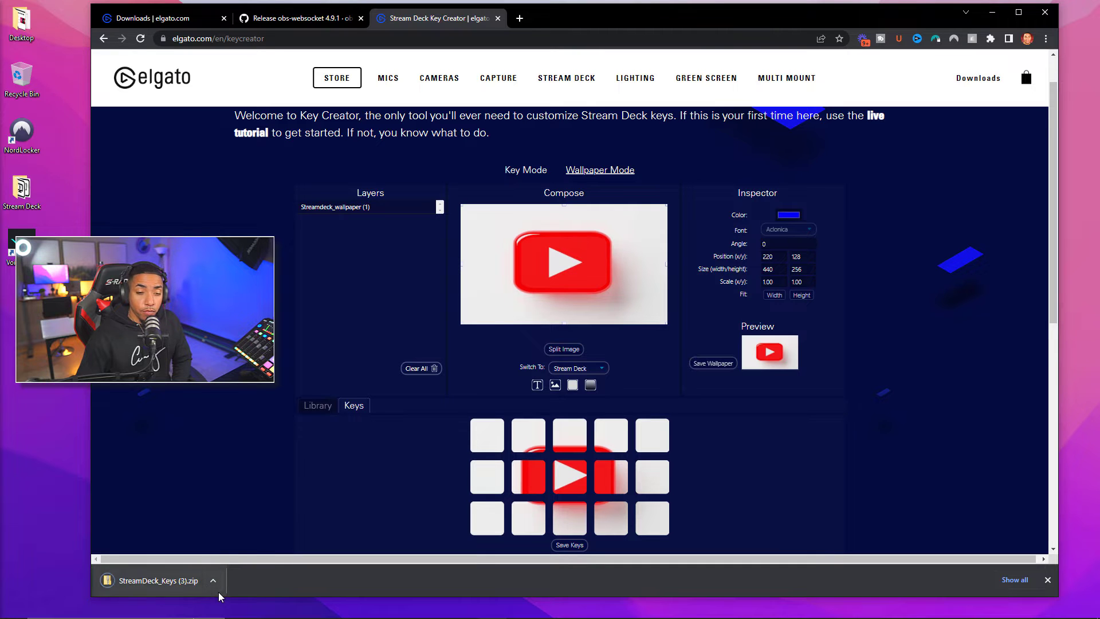
left_click(213, 583)
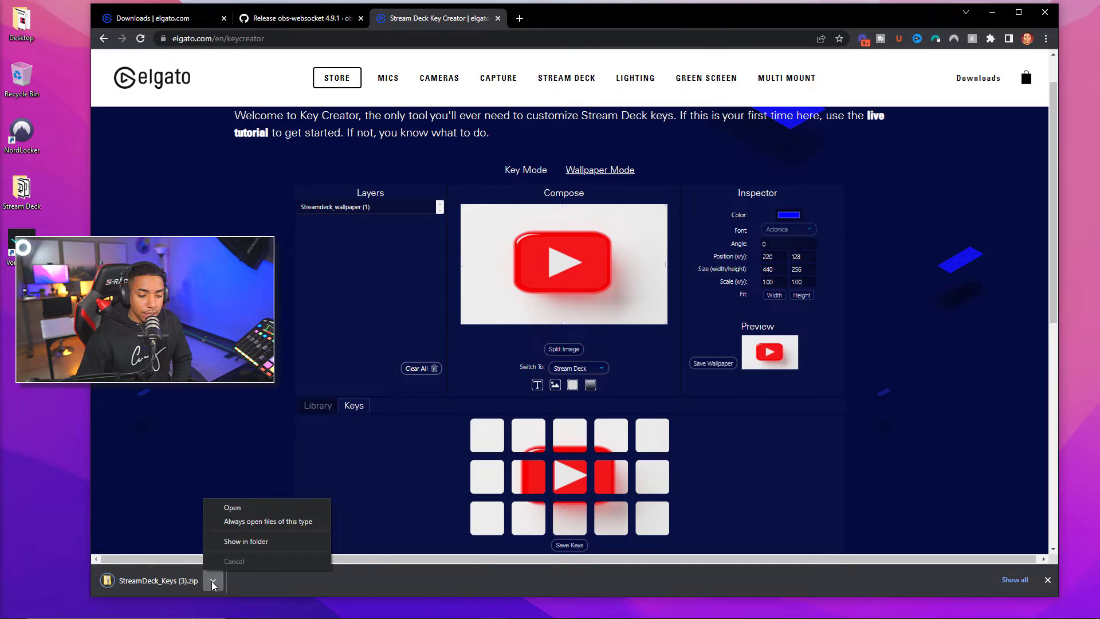
left_click(236, 541)
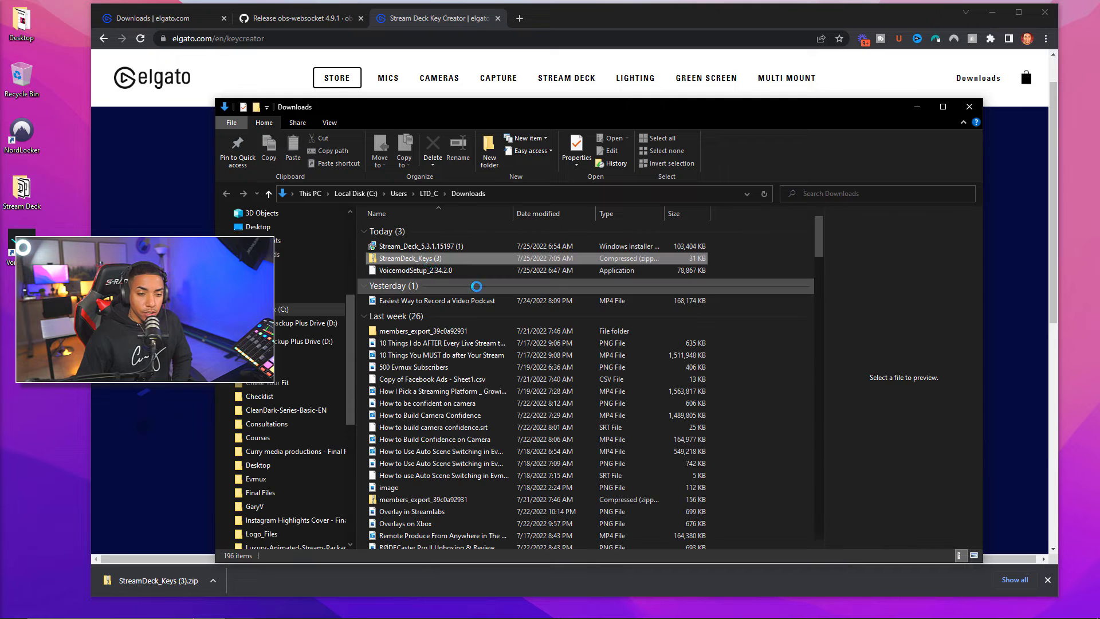
Open the archive's streamdeck_keys folder listing sdkey1–sdkey15, then minimize File Explorer
double_click(436, 259)
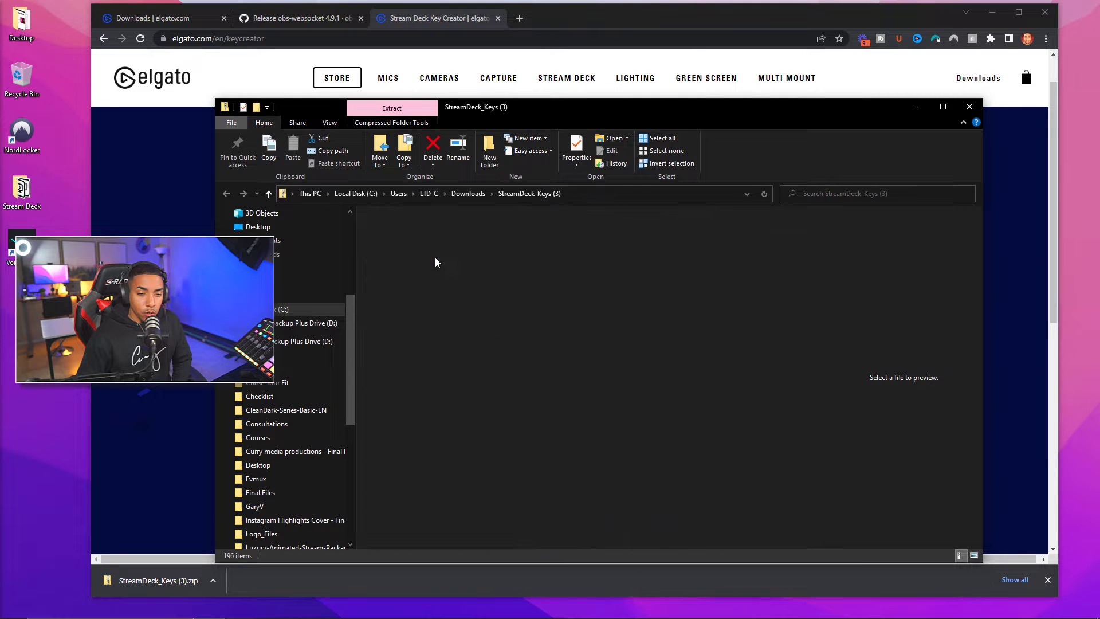
left_click(419, 237)
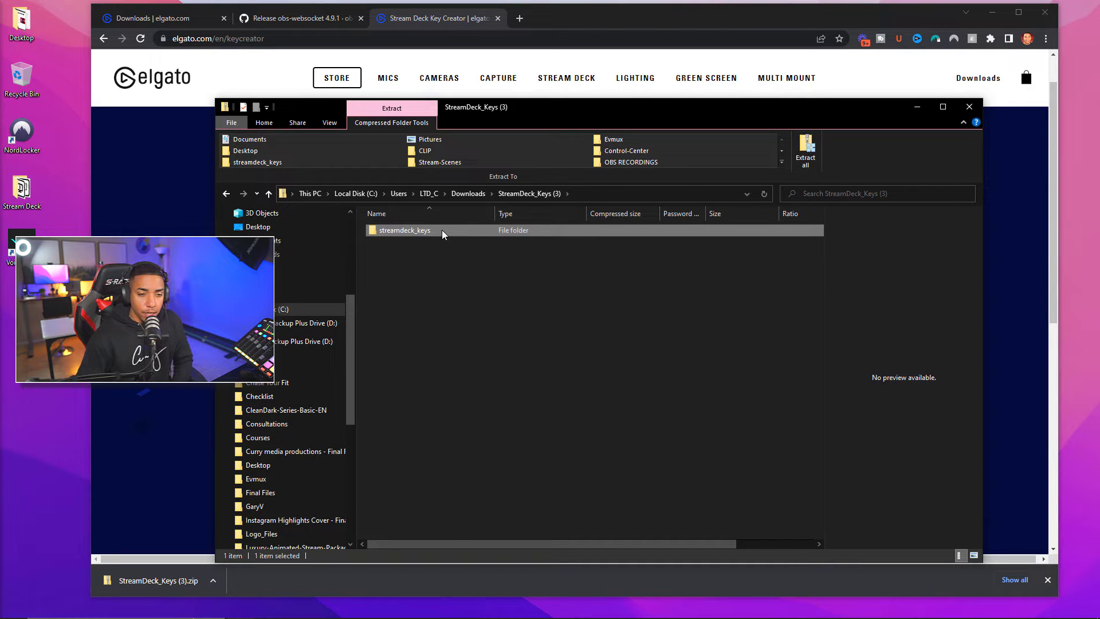
key("Return")
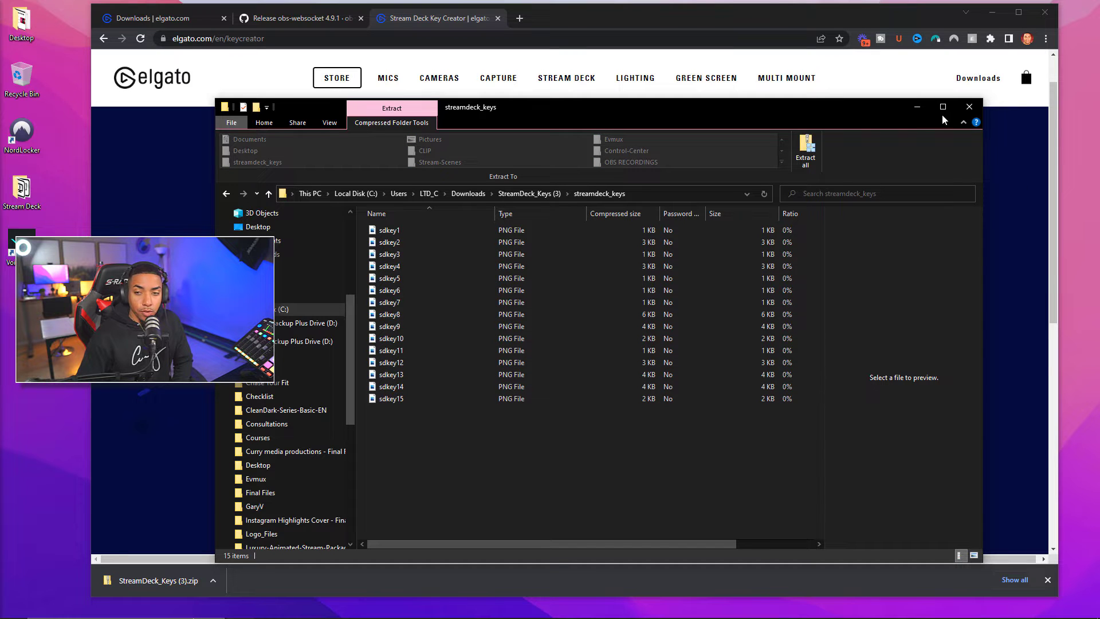
left_click(917, 107)
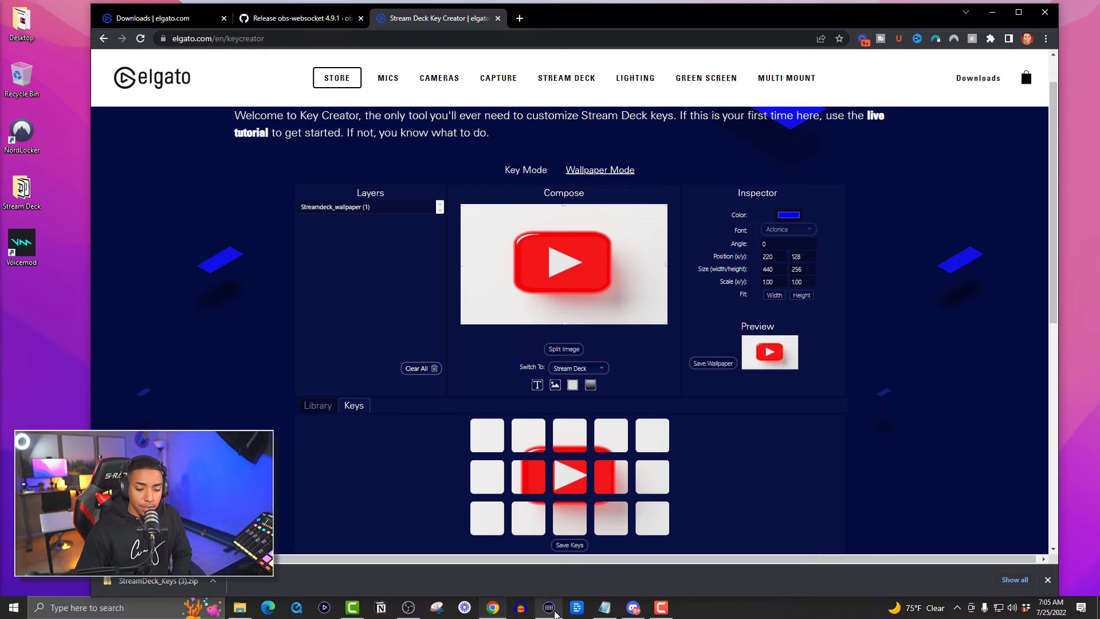
Bring the Stream Deck app forward and minimize the browser covering it
left_click(549, 607)
left_click_drag(574, 85, 565, 109)
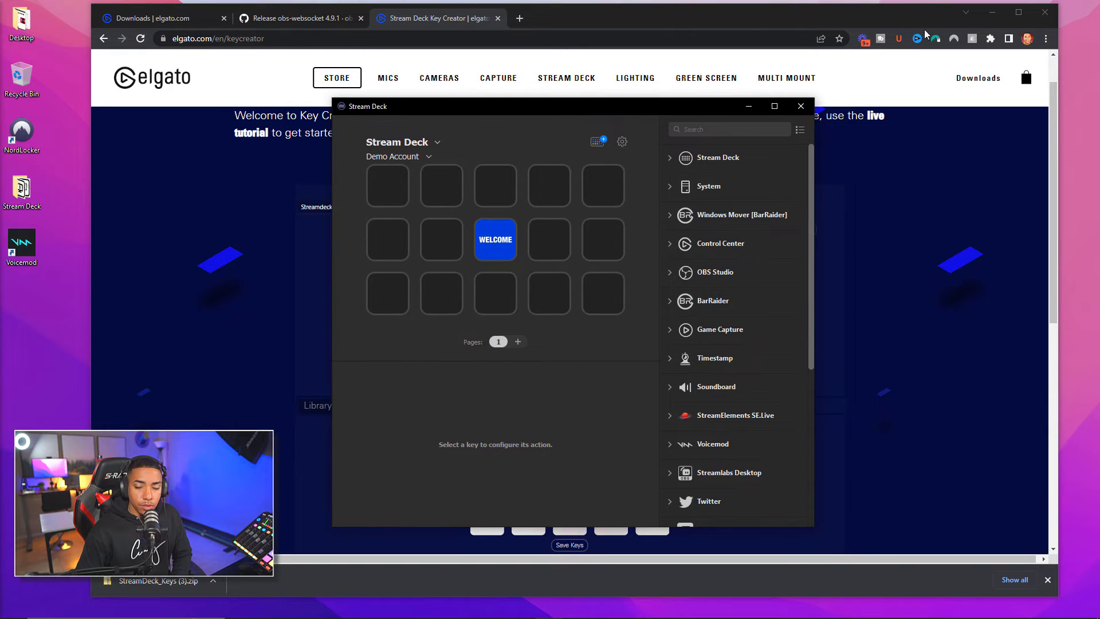
left_click(996, 14)
left_click(996, 14)
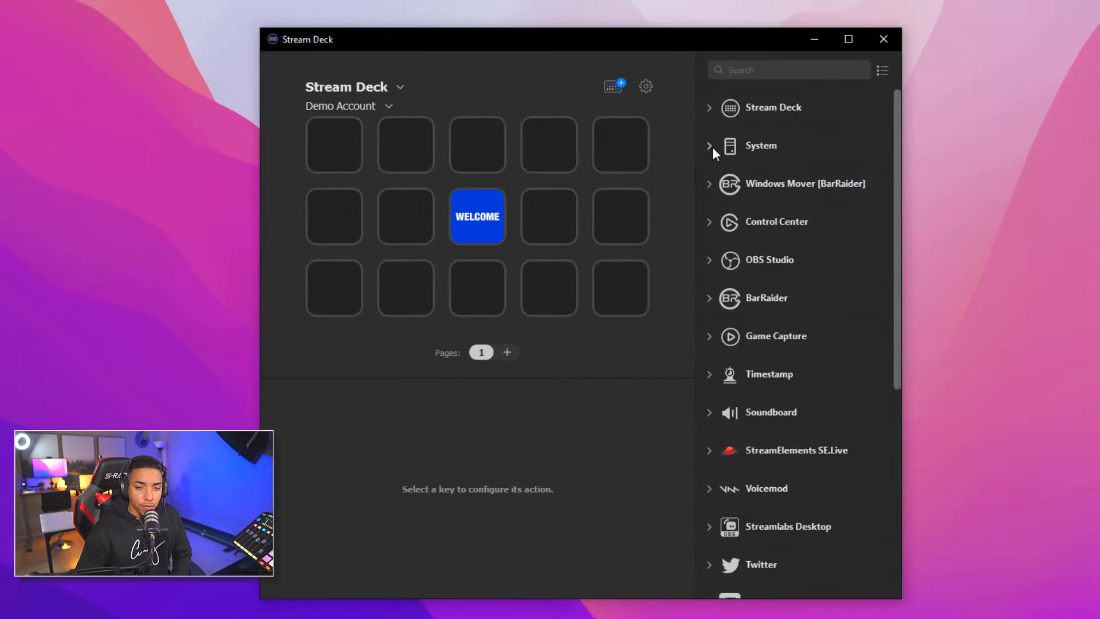
Place a System Hotkey action on the second top-row key and copy it
left_click(673, 187)
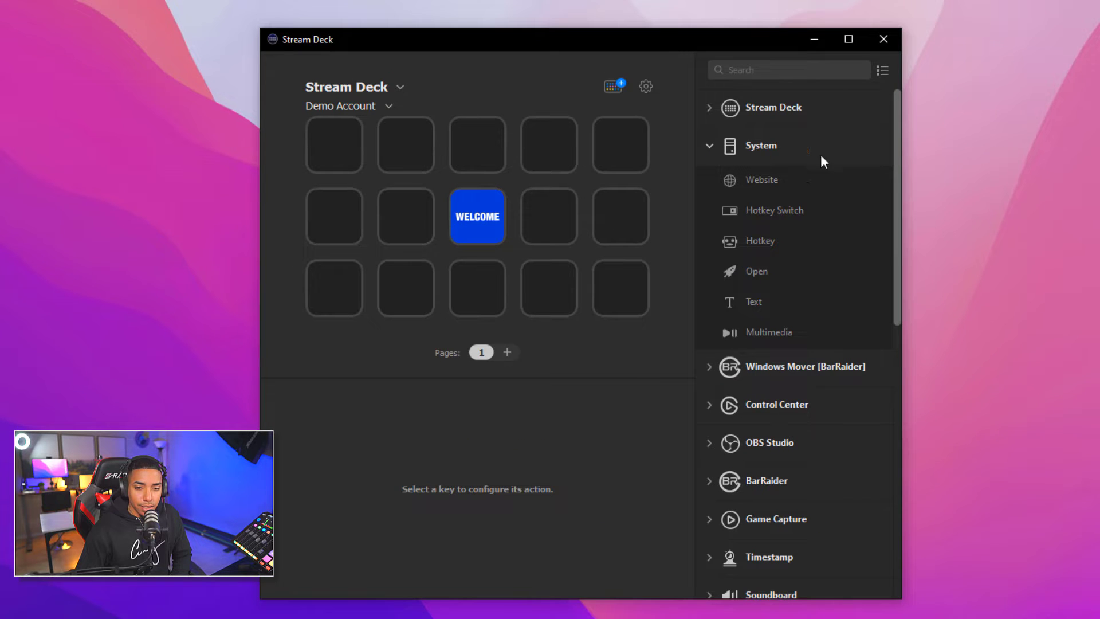
left_click_drag(765, 242, 407, 149)
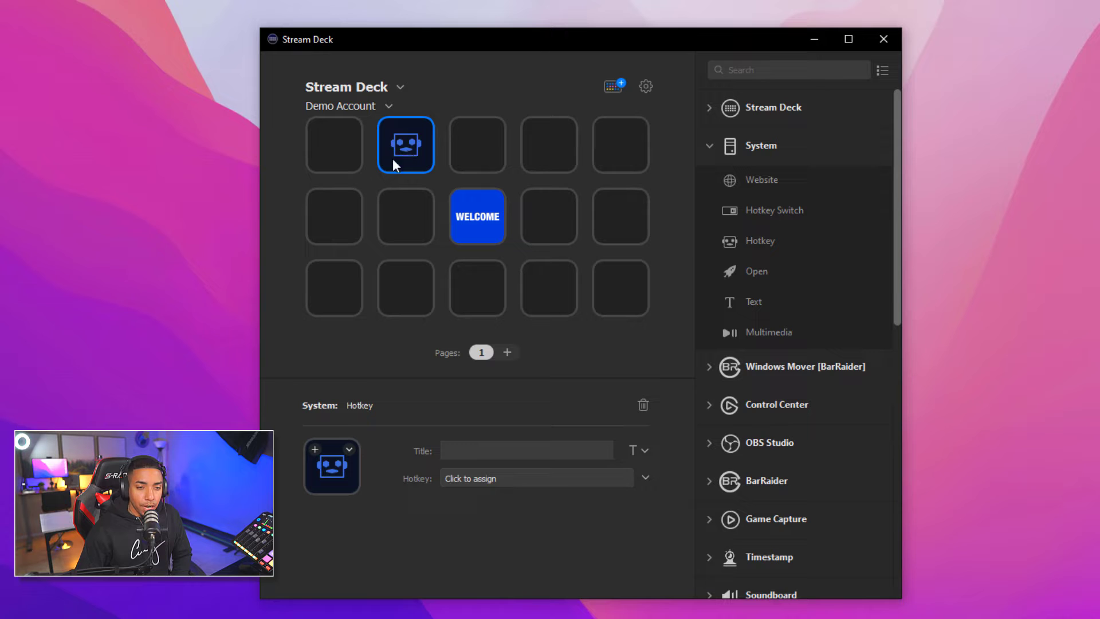
right_click(398, 146)
left_click(429, 157)
Paste the Hotkey action onto the other four top-row keys
right_click(473, 151)
left_click(487, 156)
right_click(545, 149)
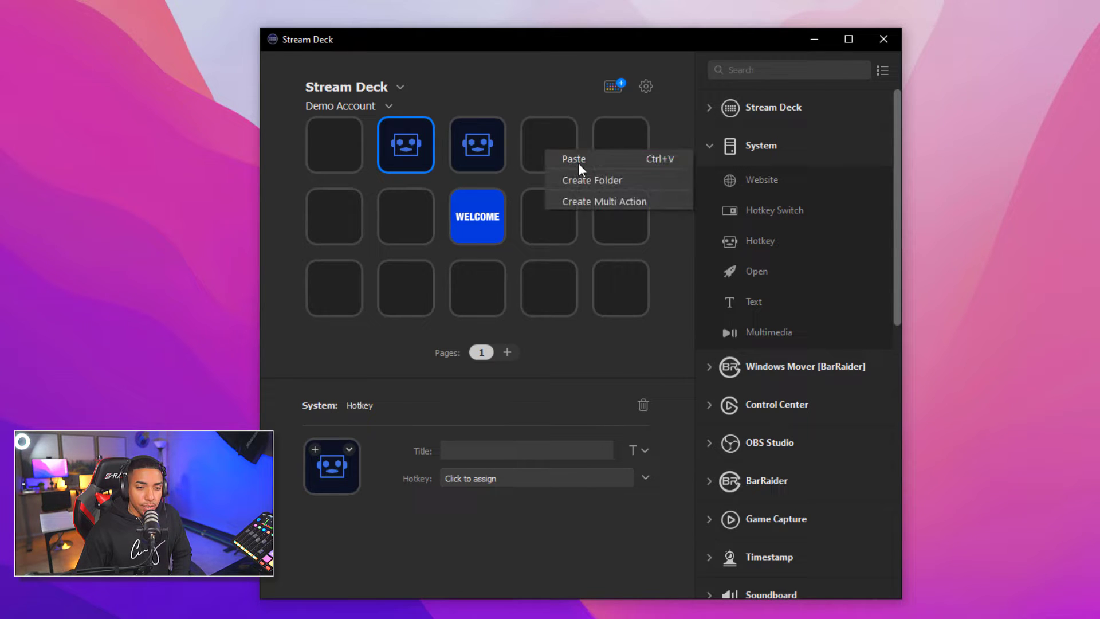
left_click(578, 163)
right_click(622, 149)
left_click(638, 163)
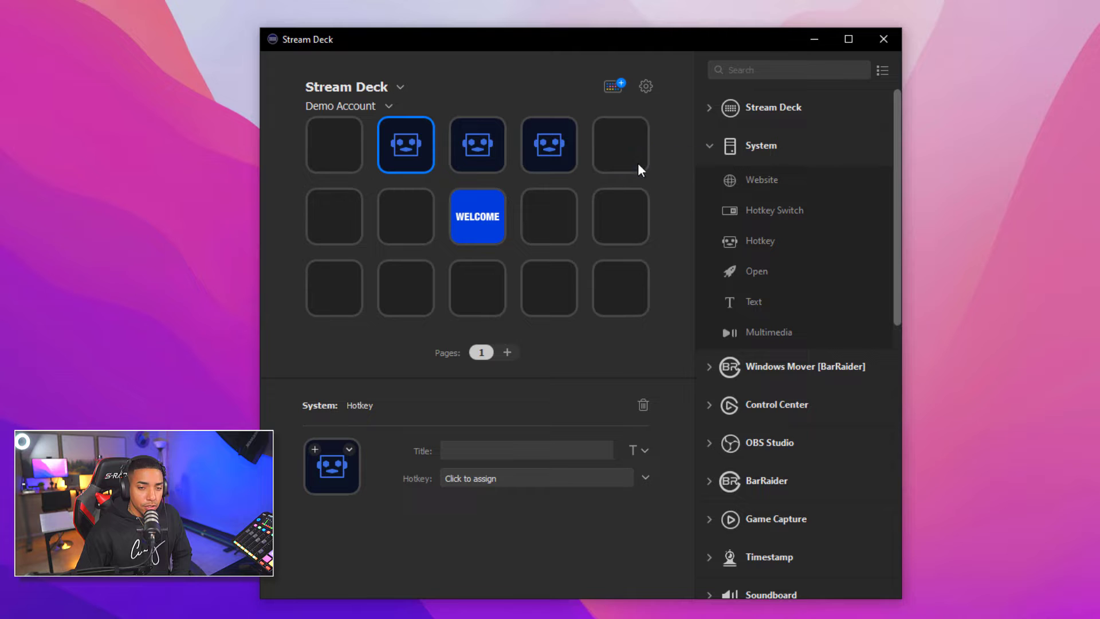
right_click(344, 150)
left_click(361, 158)
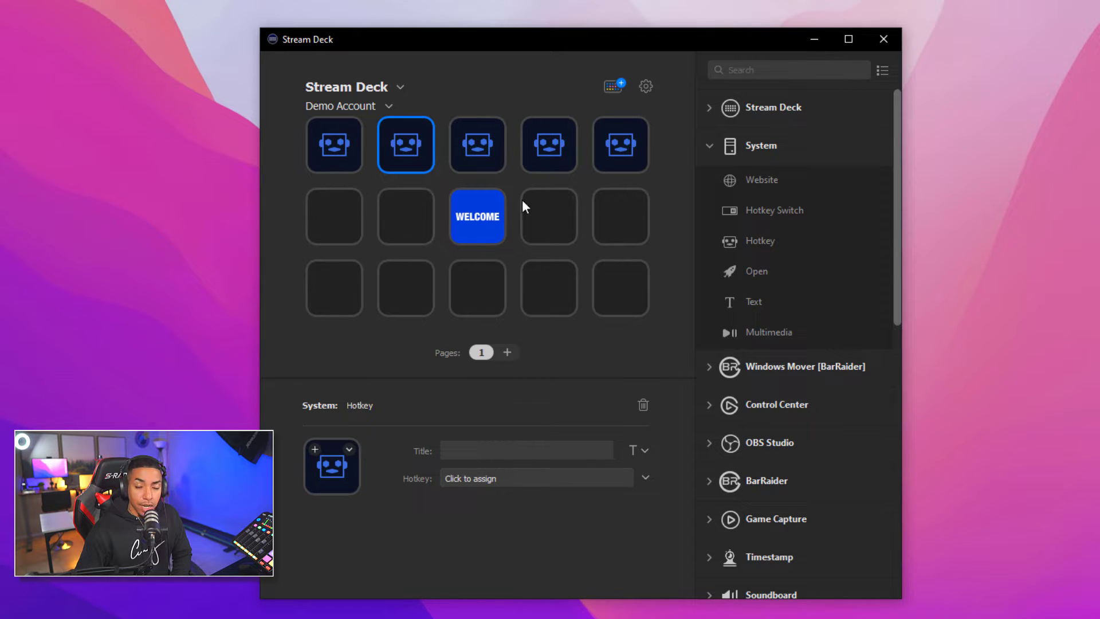
Paste Hotkey onto the first two keys of row two and first three of row three
right_click(344, 226)
left_click(361, 233)
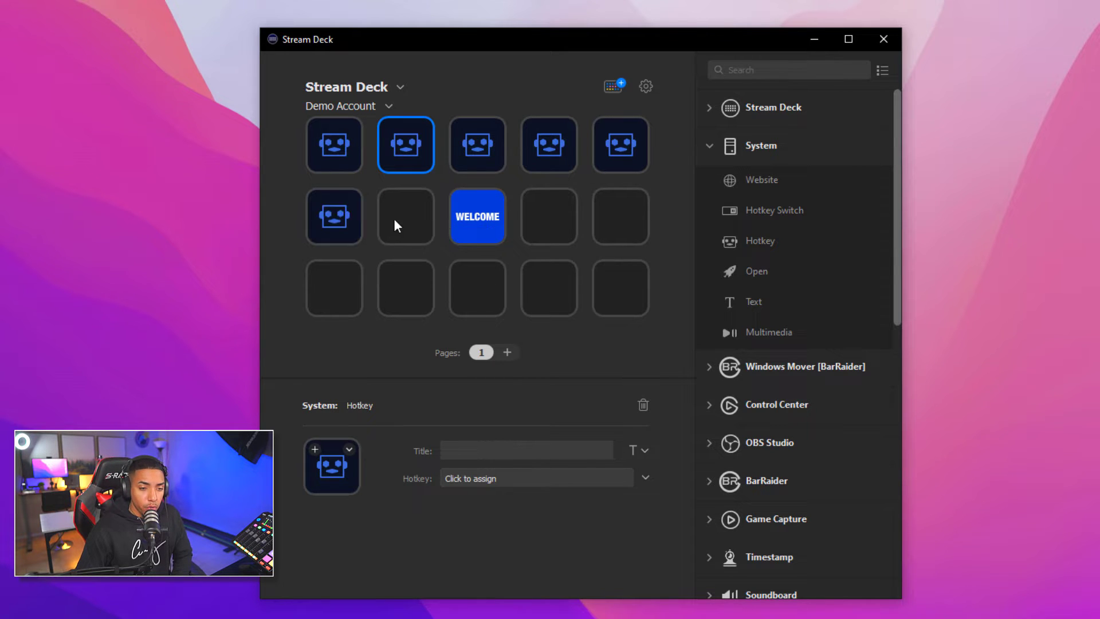
right_click(394, 218)
left_click(425, 230)
right_click(346, 286)
left_click(365, 293)
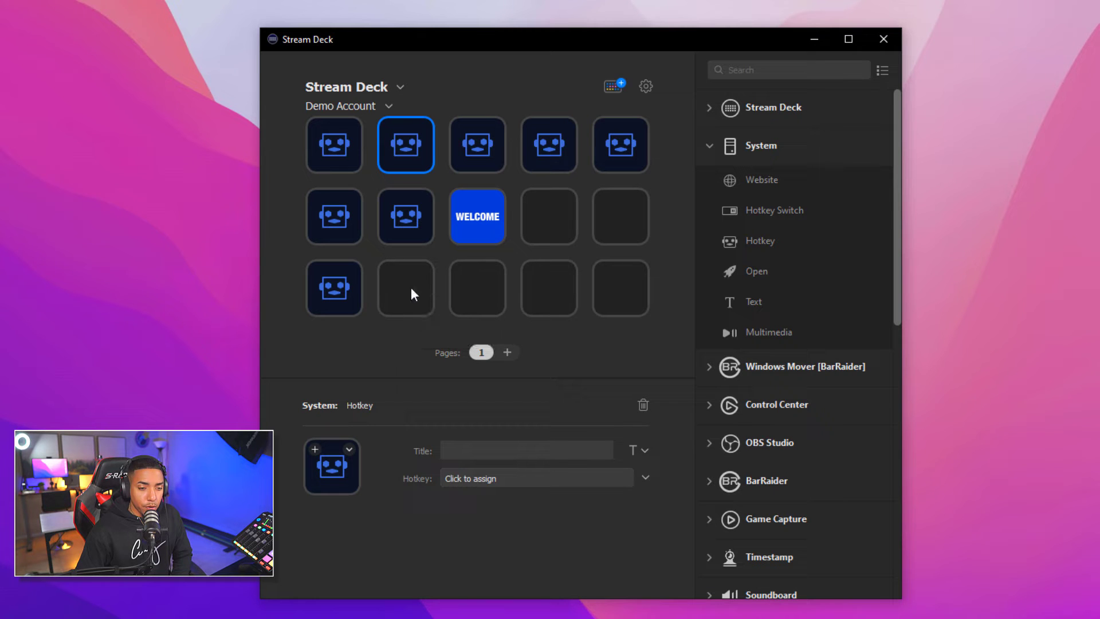
right_click(411, 287)
left_click(438, 292)
right_click(471, 288)
left_click(493, 294)
Paste Hotkey onto the last two keys of rows two and three, and select the top-left key
right_click(554, 221)
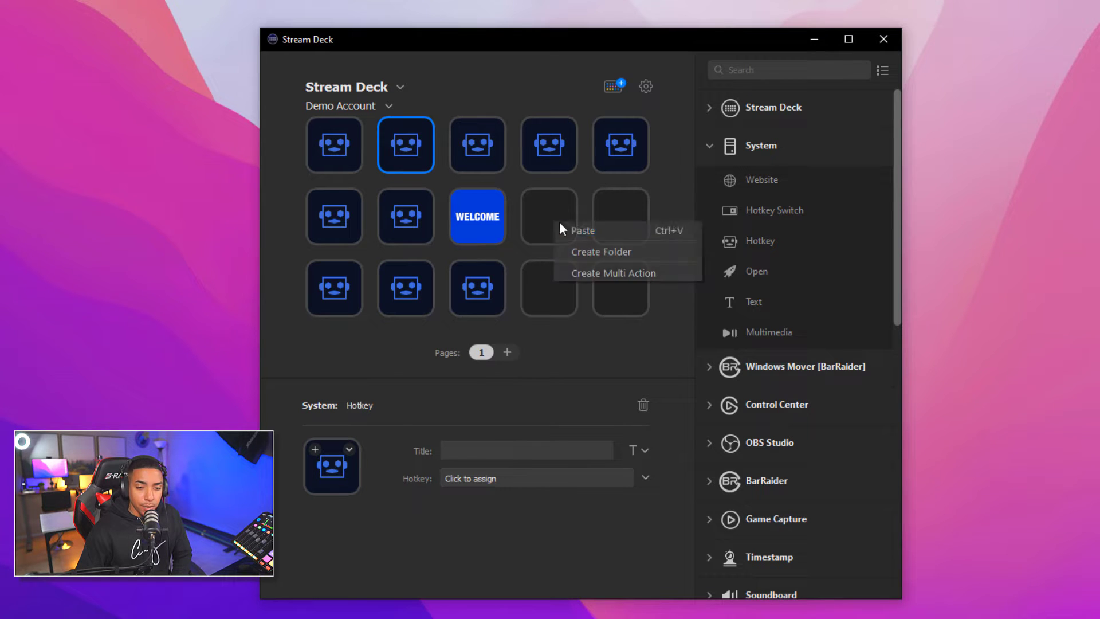
left_click(578, 230)
right_click(609, 218)
left_click(622, 229)
right_click(553, 284)
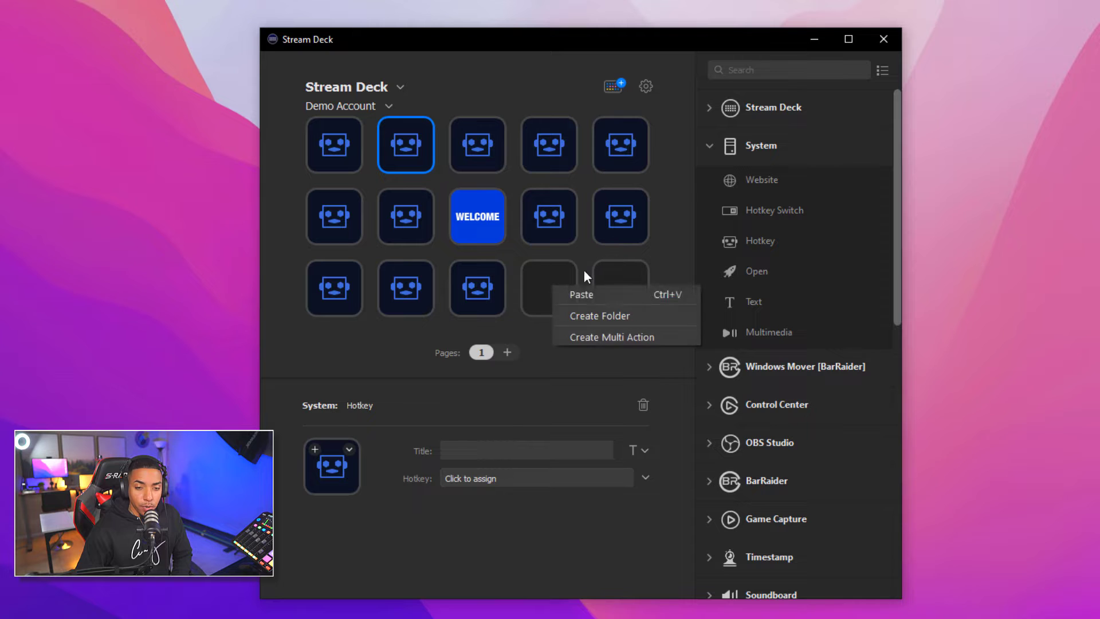
left_click(588, 293)
right_click(608, 280)
left_click(613, 297)
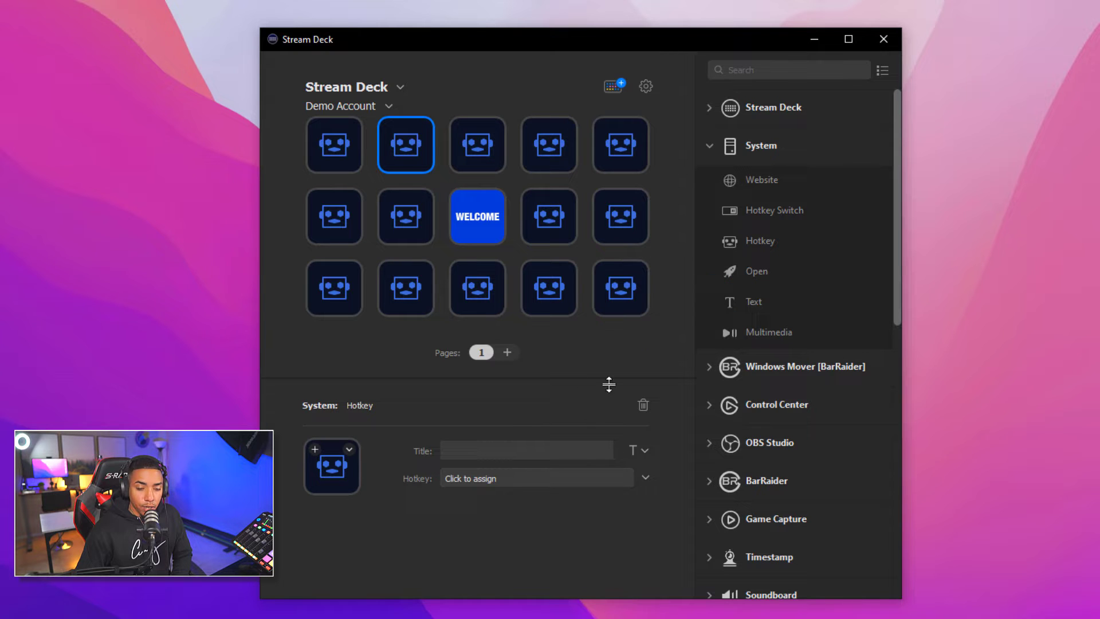
left_click(339, 149)
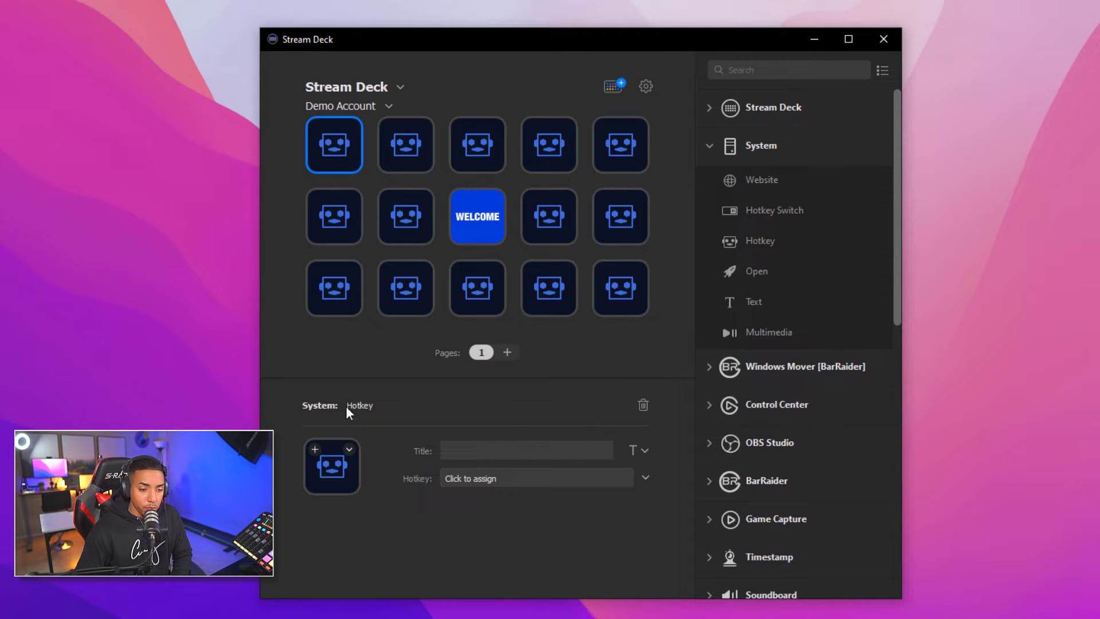
Set the top-left key's image to sdkey1 from Downloads > StreamDeck_Keys (1) > streamdeck_keys
left_click(349, 450)
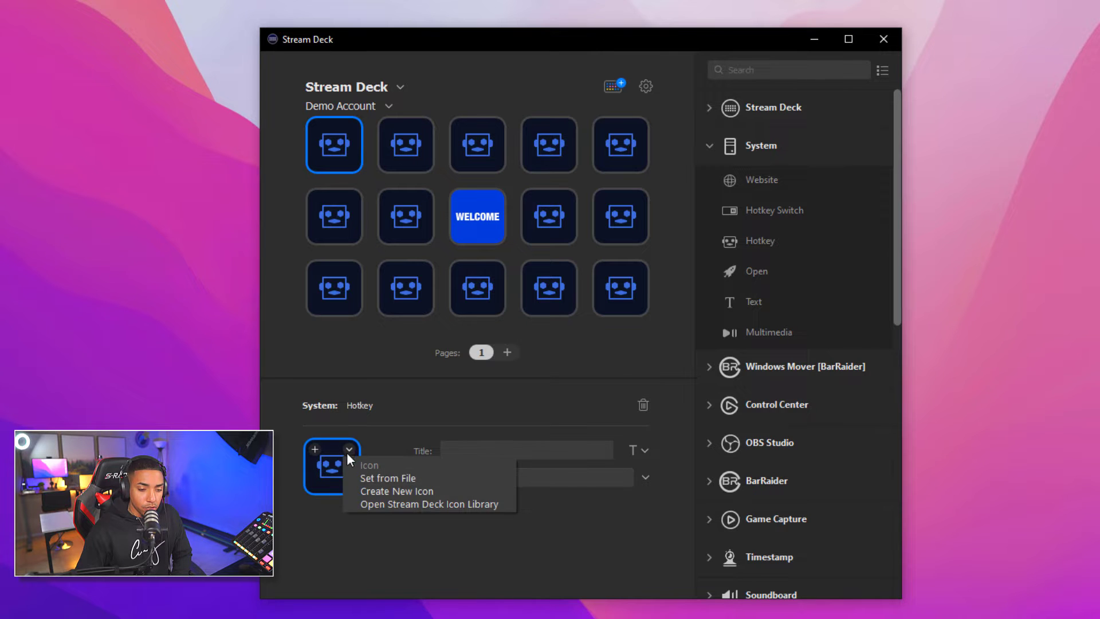
left_click(418, 478)
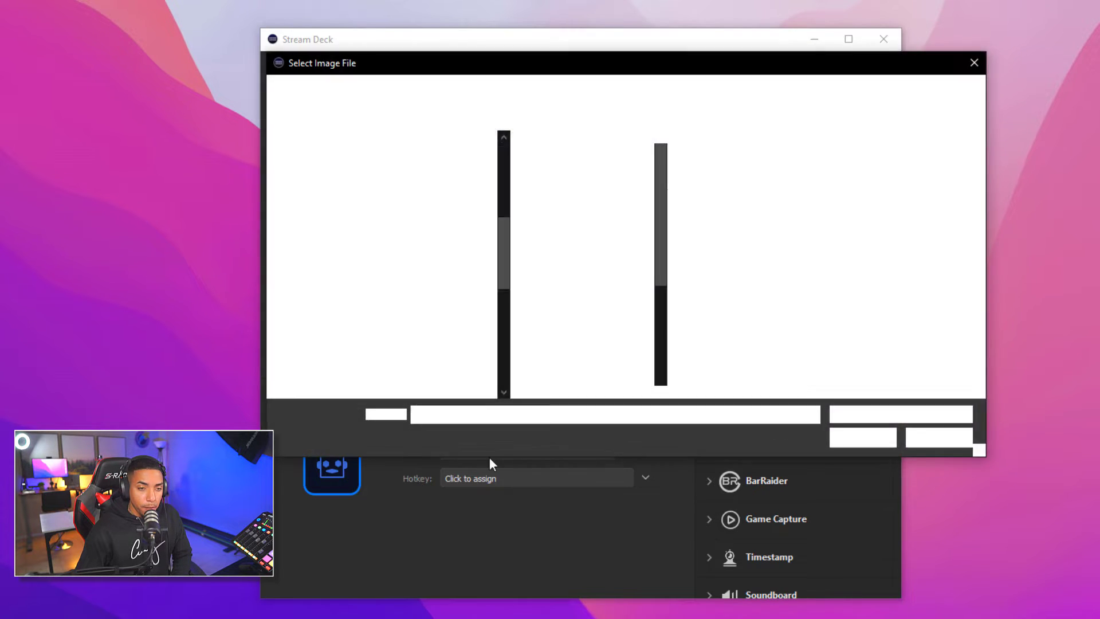
scroll(352, 280, "up", 5)
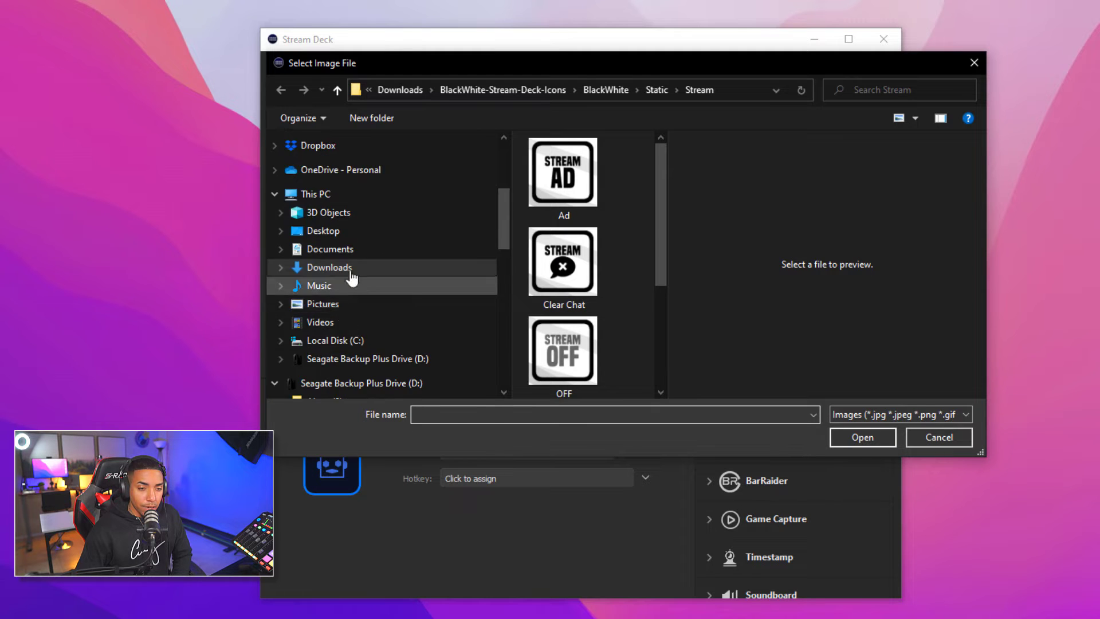
scroll(361, 261, "up", 2)
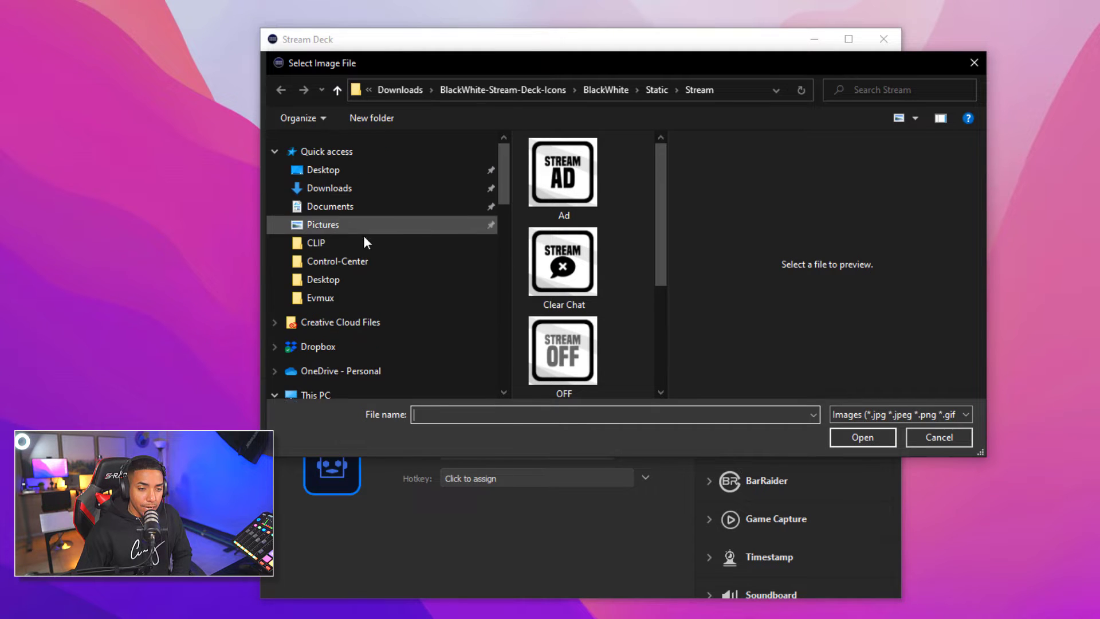
left_click(380, 192)
scroll(606, 222, "down", 5)
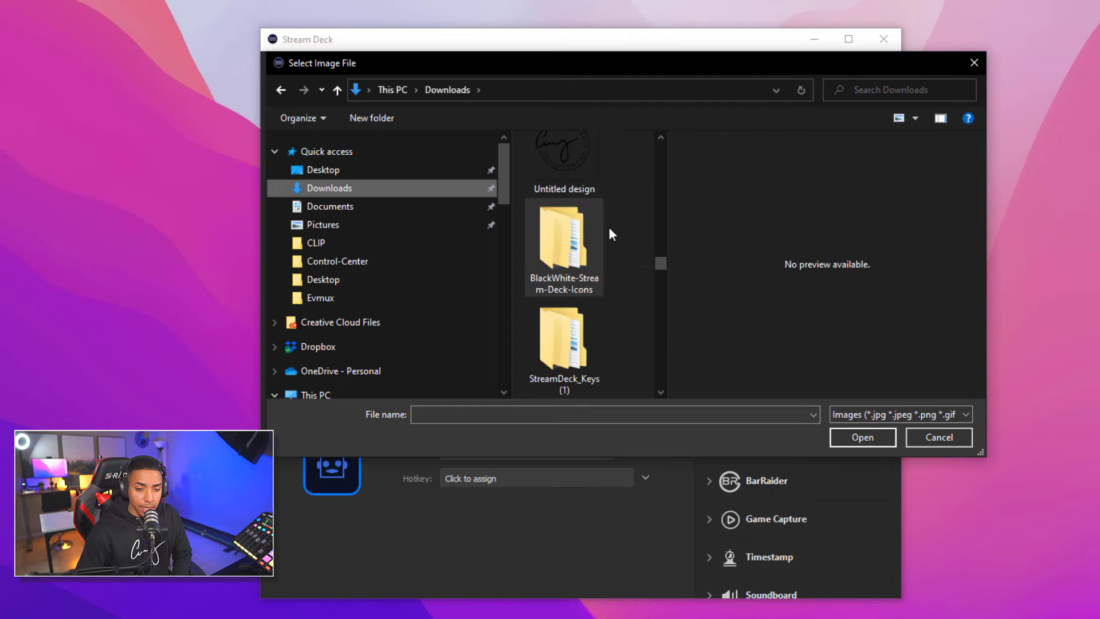
double_click(585, 356)
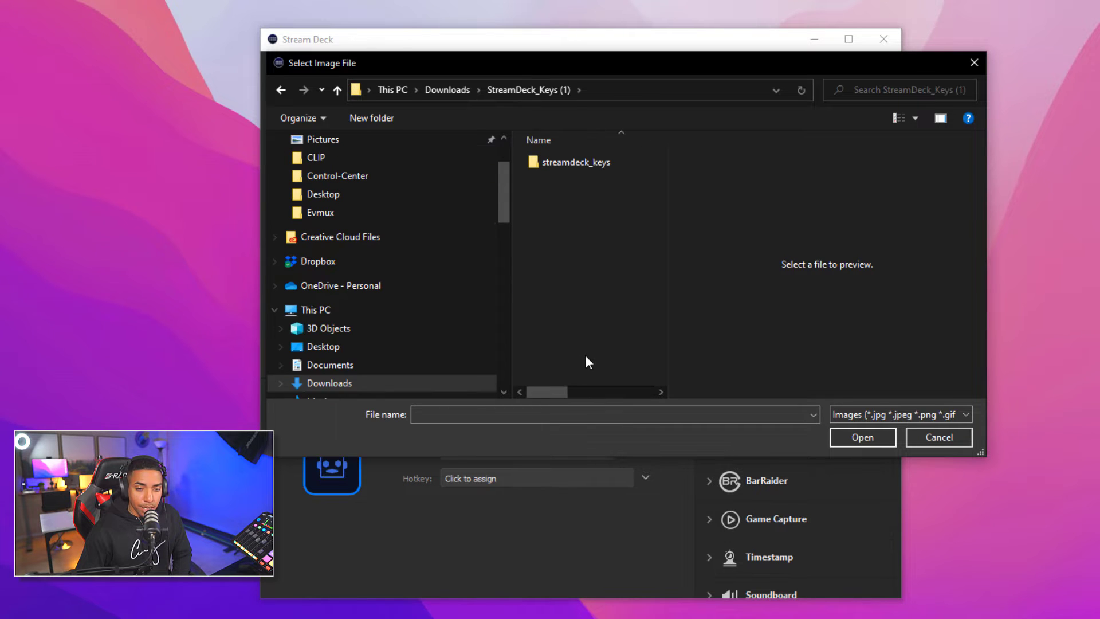
left_click(582, 162)
double_click(582, 163)
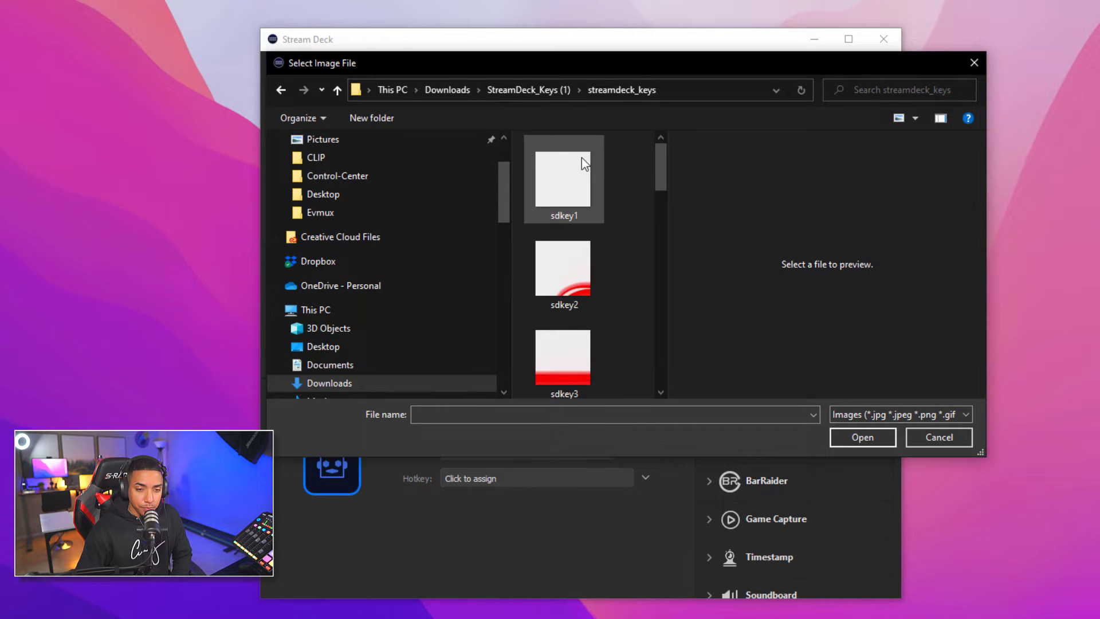
left_click(569, 189)
left_click(850, 431)
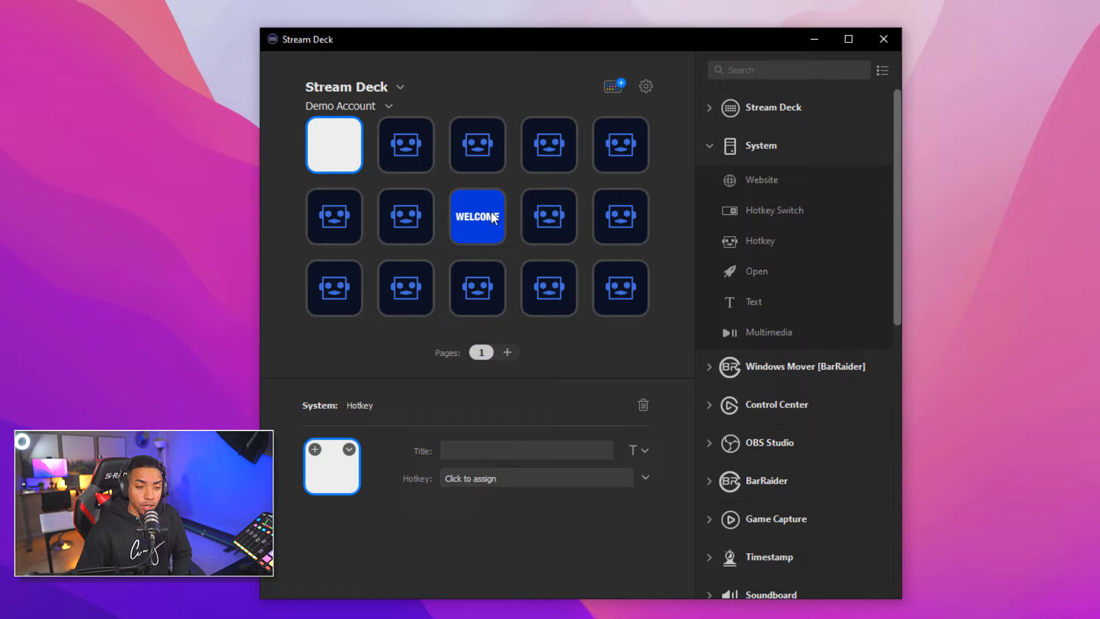
Delete the WELCOME key and create a folder on the emptied middle key
right_click(474, 235)
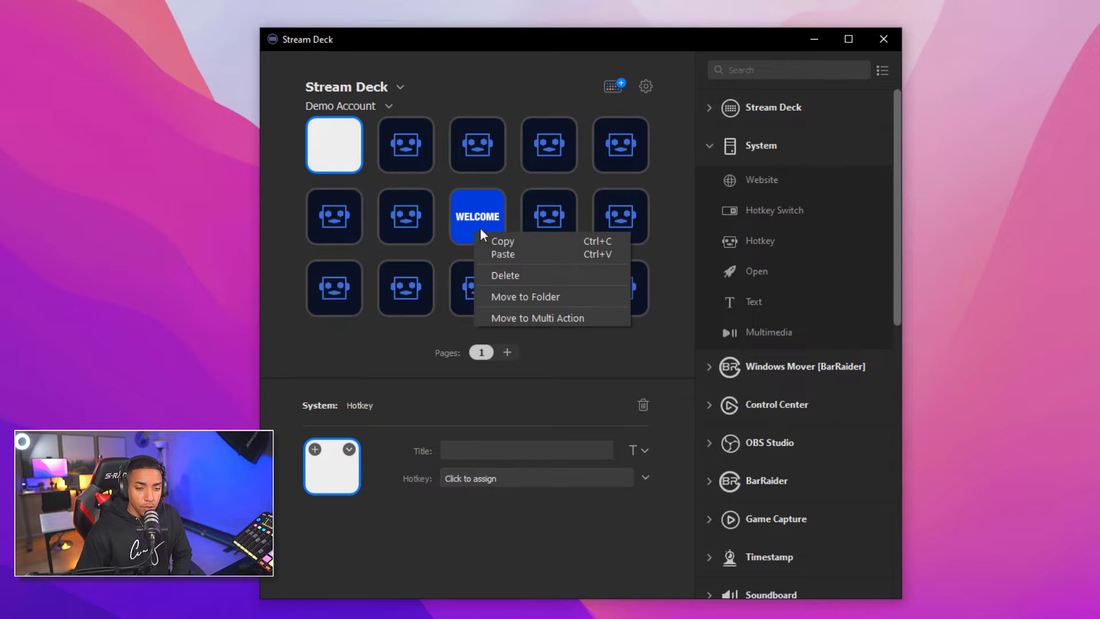
left_click(515, 273)
left_click(600, 363)
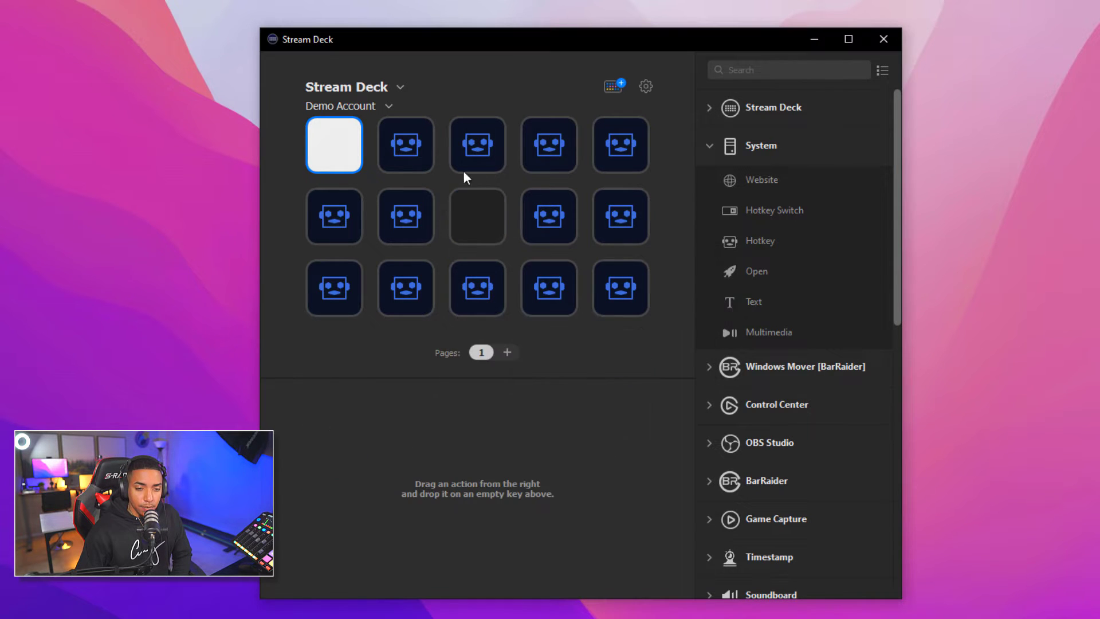
right_click(473, 231)
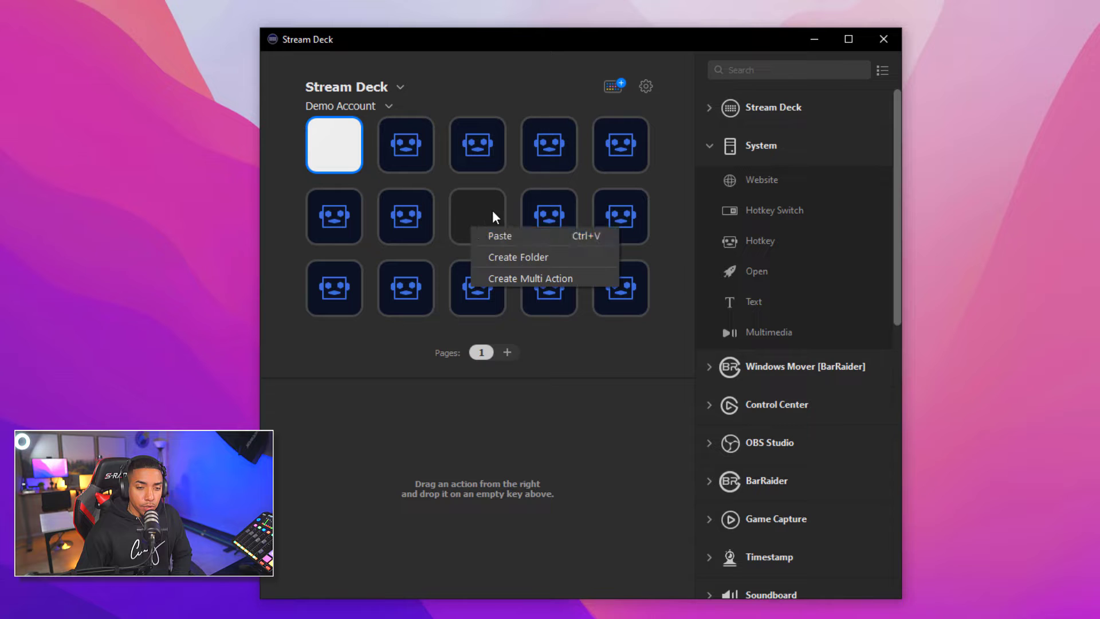
left_click(530, 257)
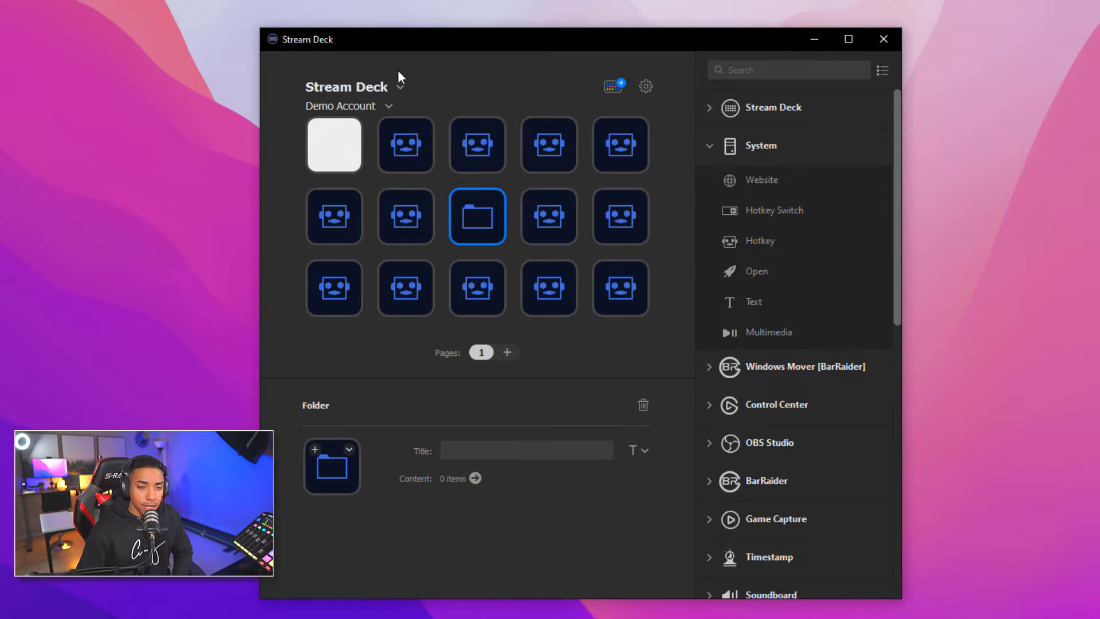
left_click(472, 96)
left_click(385, 107)
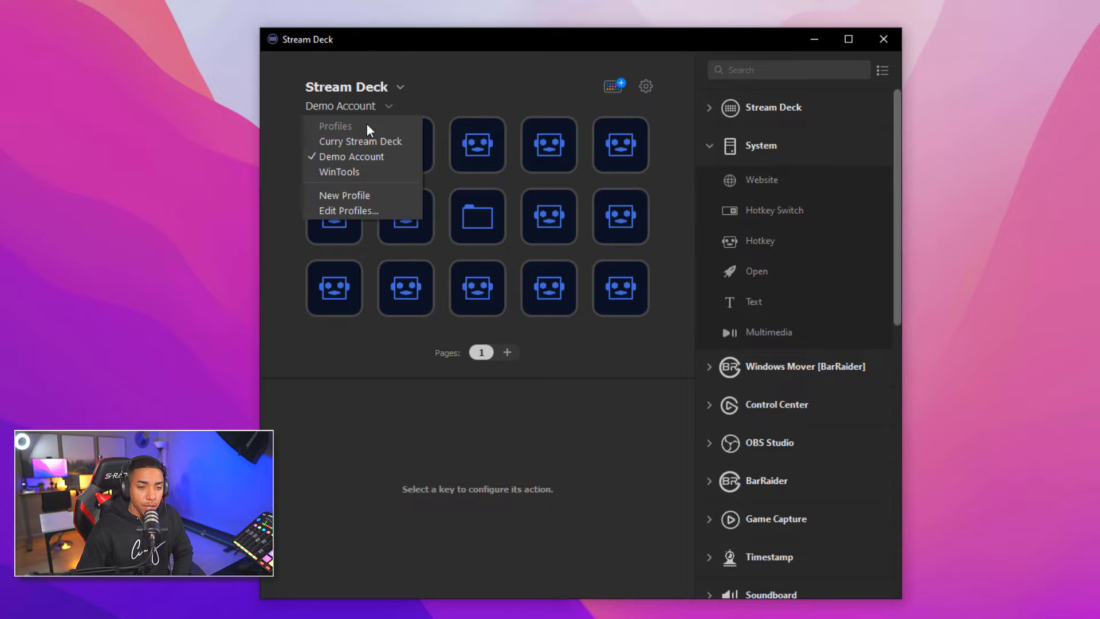
left_click(356, 143)
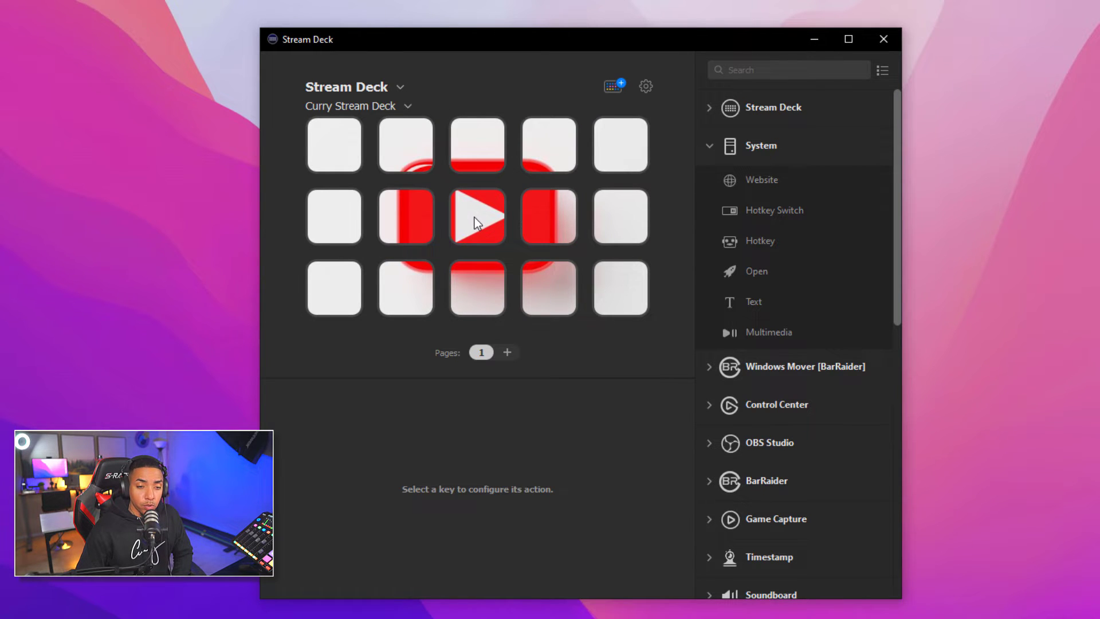
left_click(478, 223)
double_click(476, 222)
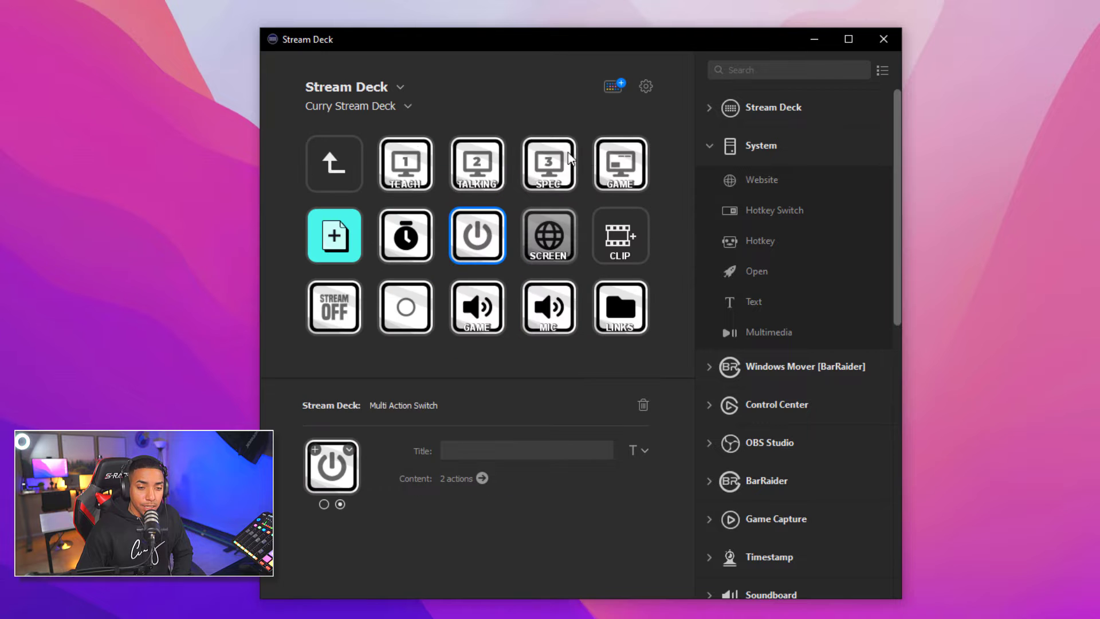
left_click(408, 107)
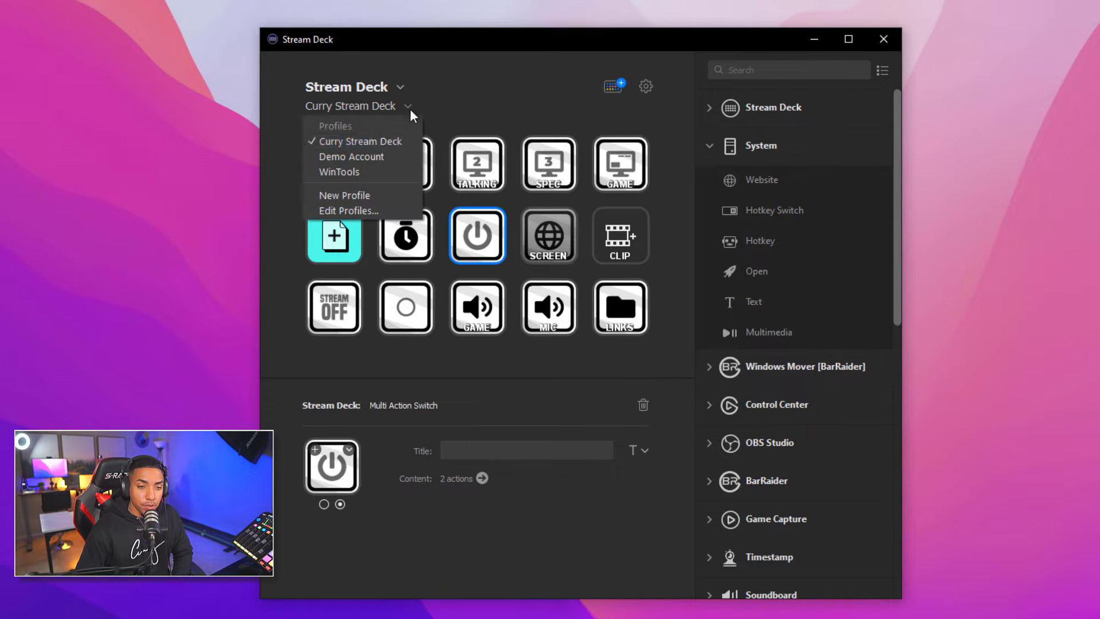
left_click(366, 154)
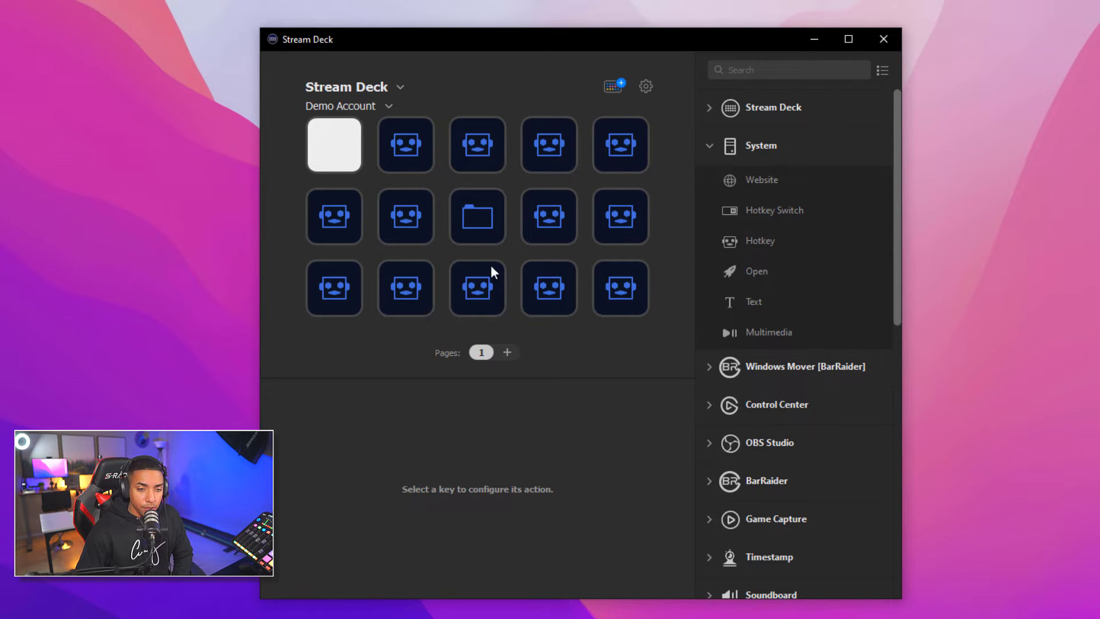
Set the middle folder key's icon to the sdkey8 YouTube play image and open the folder
left_click(479, 221)
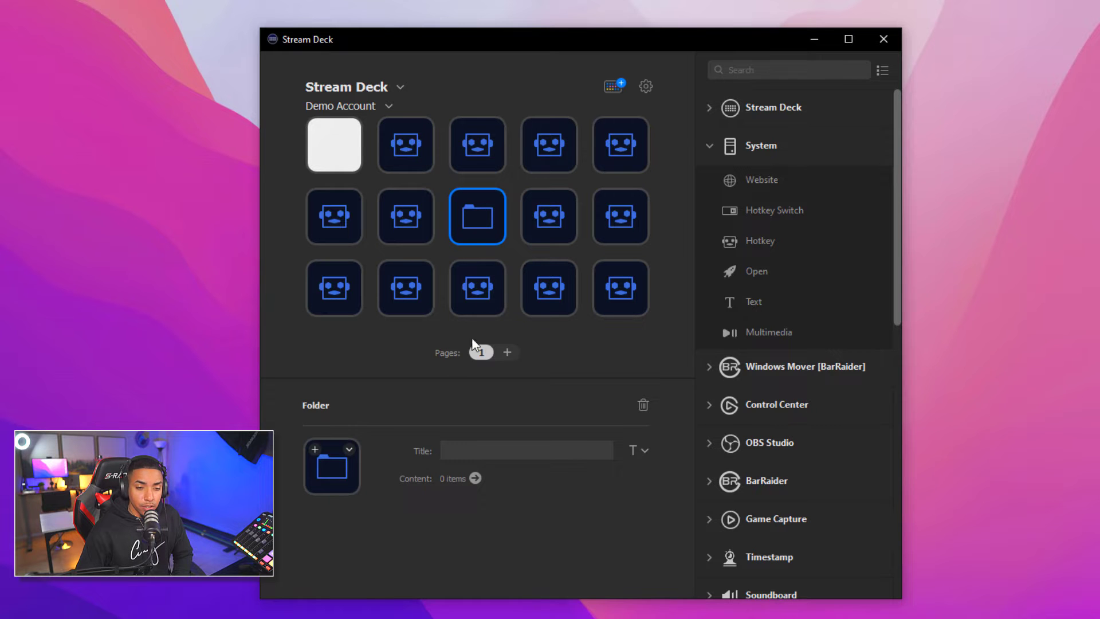
left_click(349, 449)
left_click(385, 478)
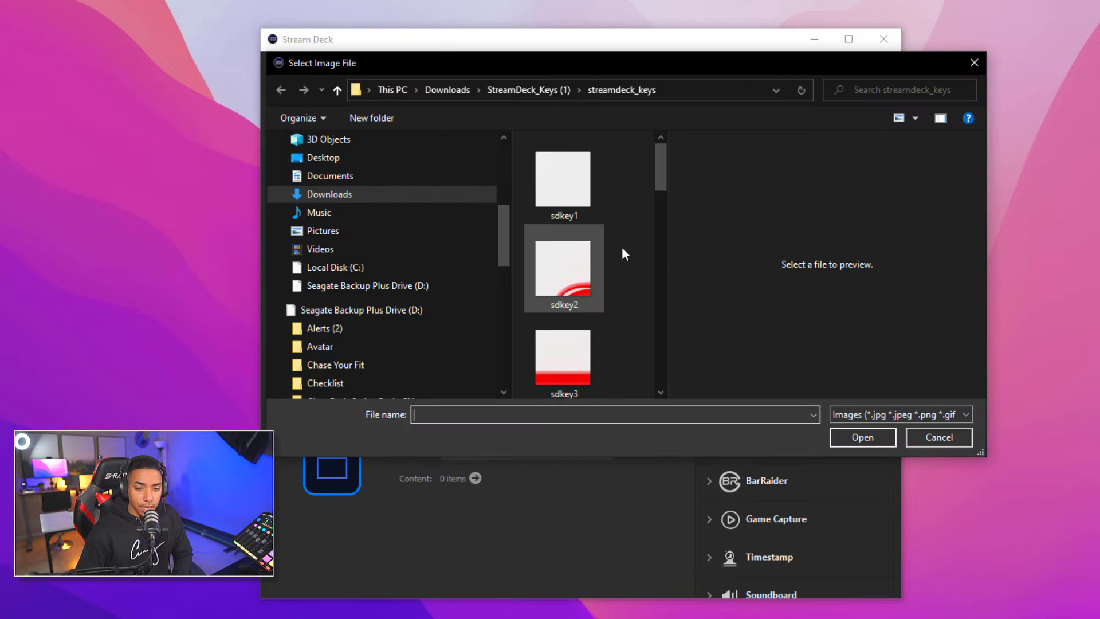
left_click(564, 178)
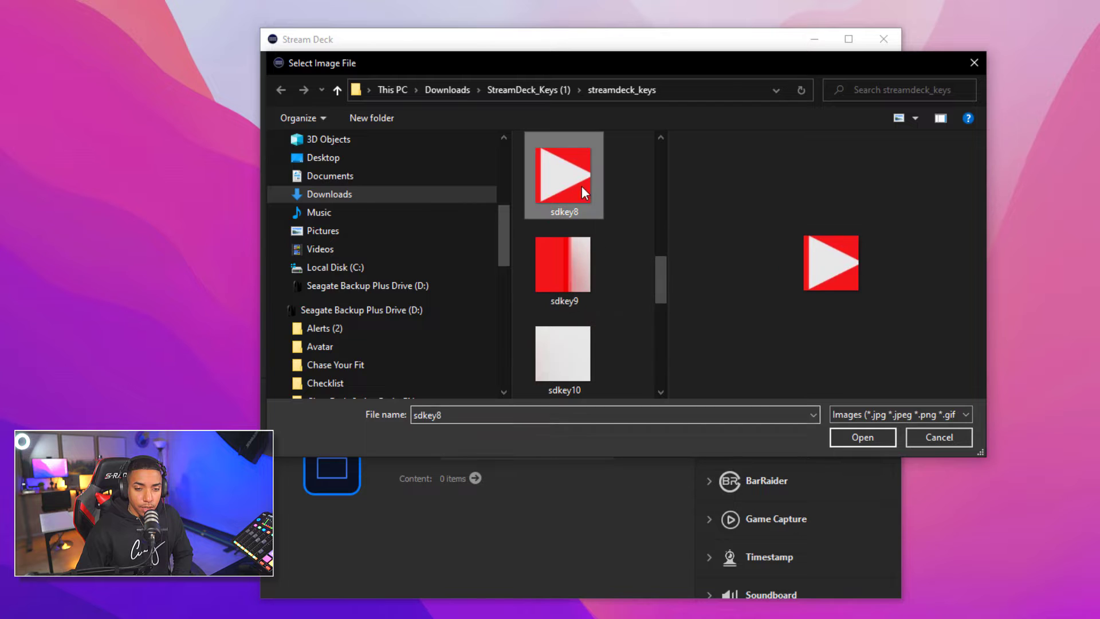
left_click(863, 439)
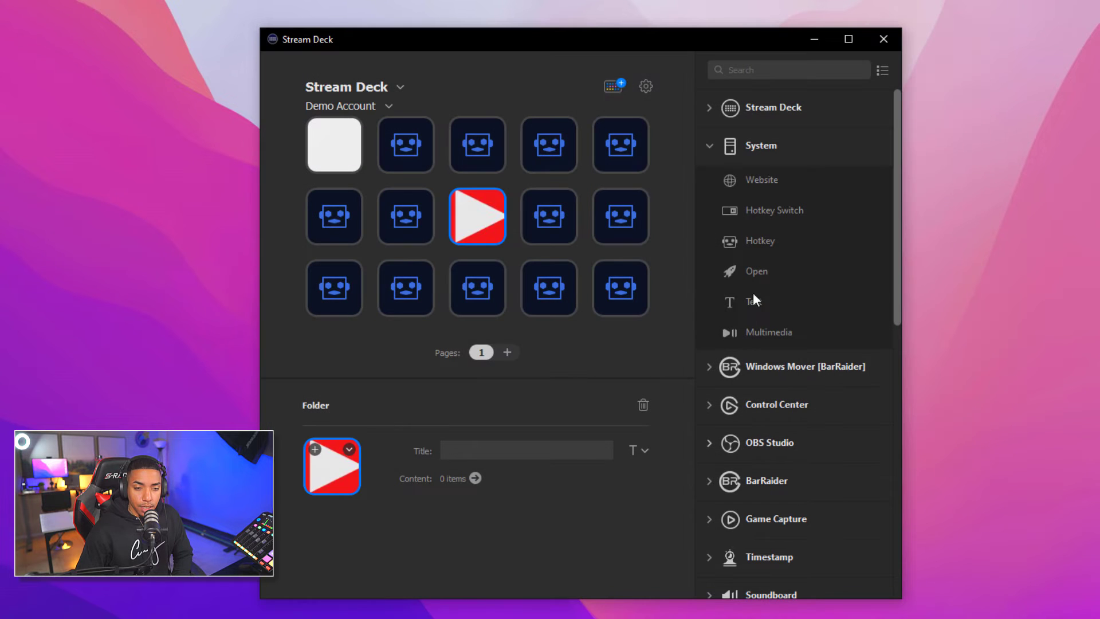
double_click(483, 221)
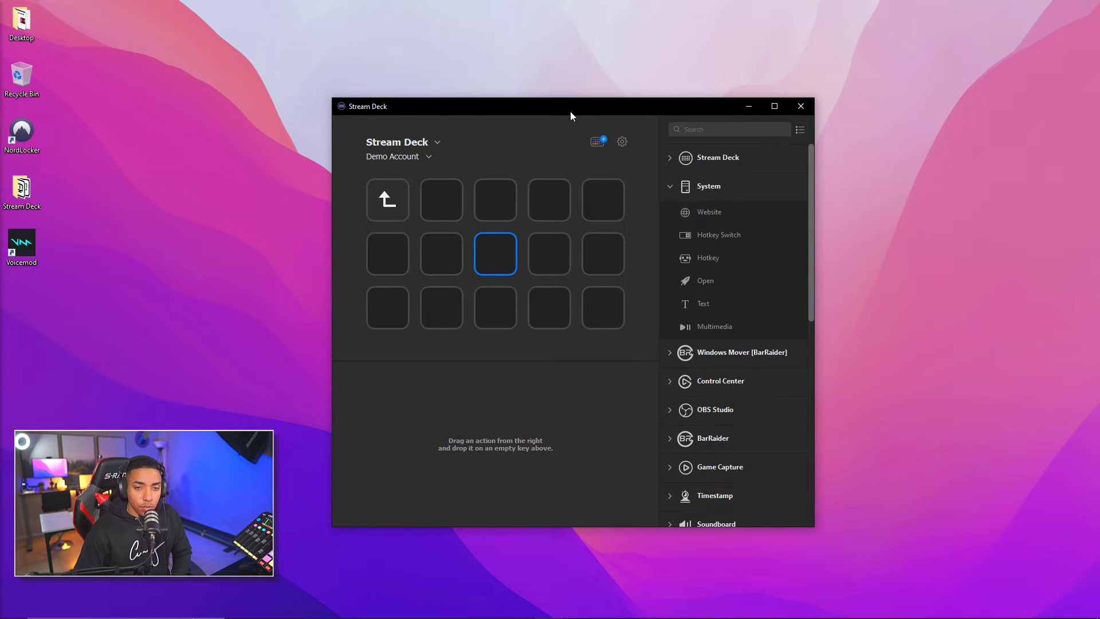
Launch OBS Studio with the Stream Deck window moved to its right, and open OBS's Tools menu
left_click_drag(570, 112, 751, 87)
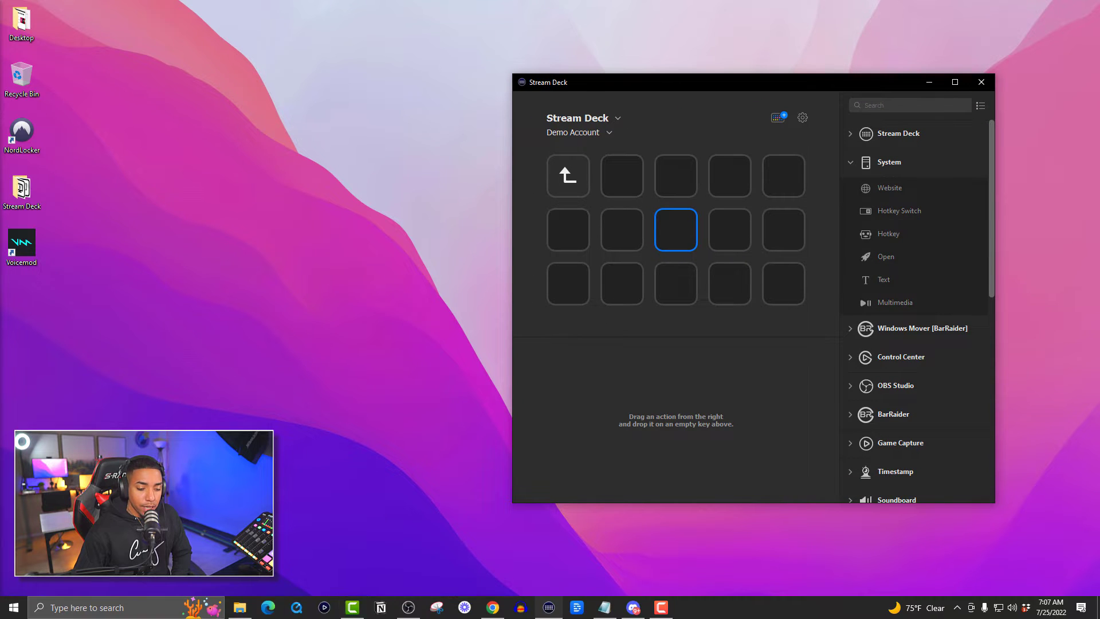
left_click(413, 612)
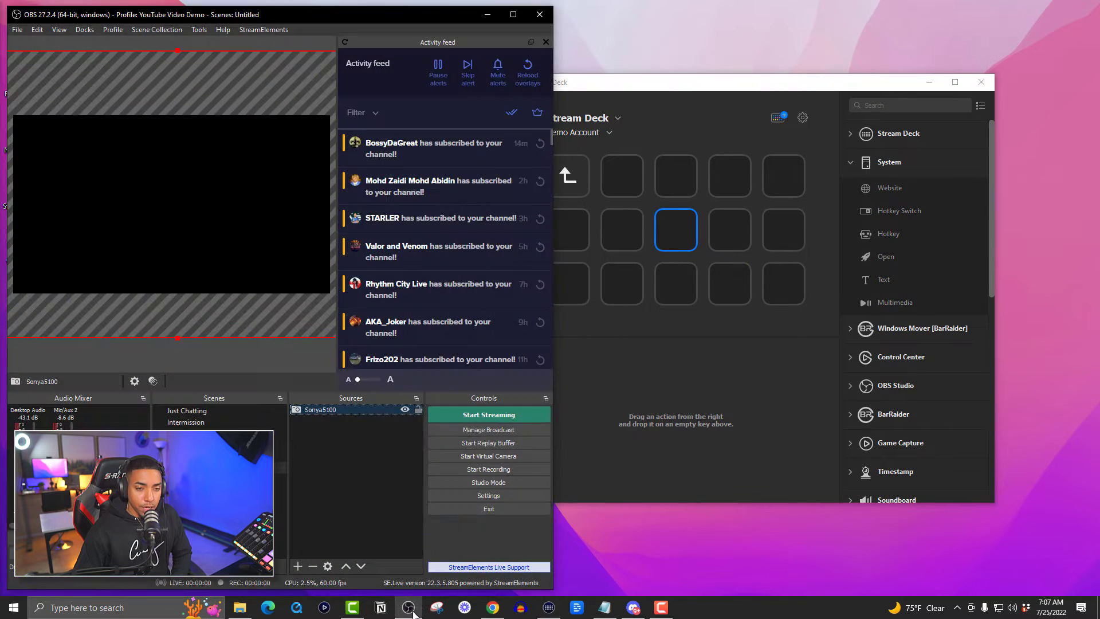
left_click_drag(683, 81, 759, 74)
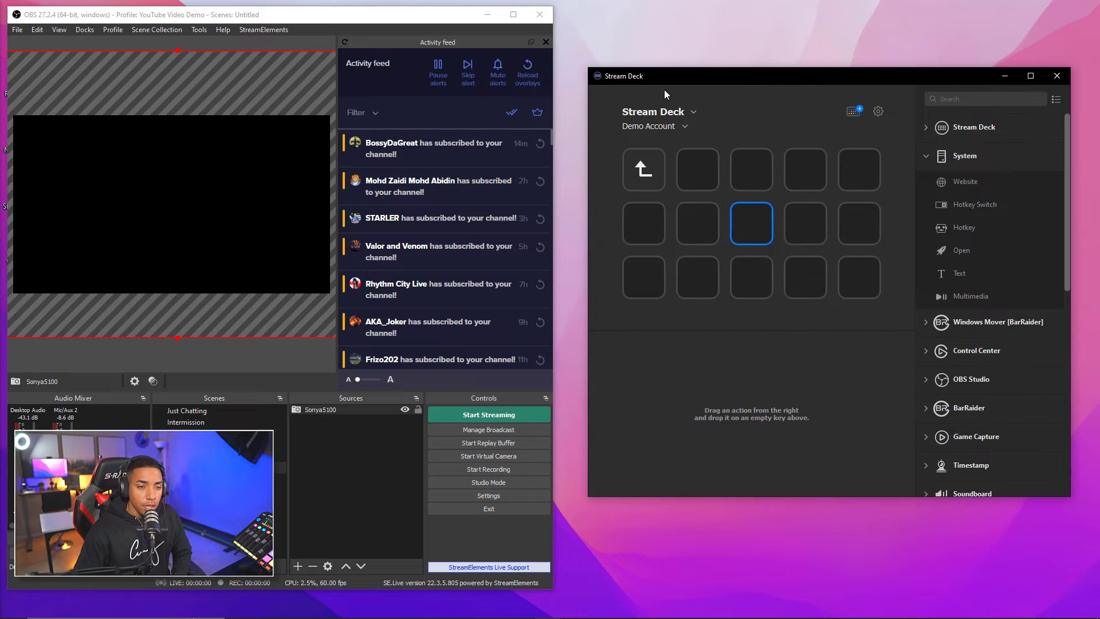
left_click(198, 31)
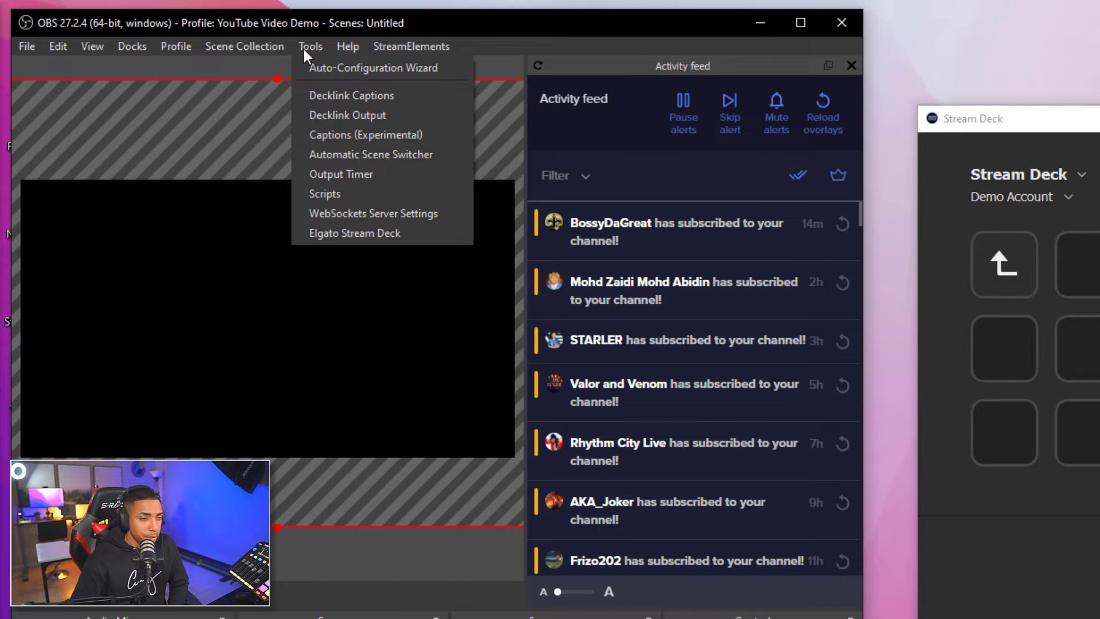
key("Right")
key("Left")
key("Down")
key("Down")
key("Down")
key("Down")
key("Down")
key("Down")
key("Down")
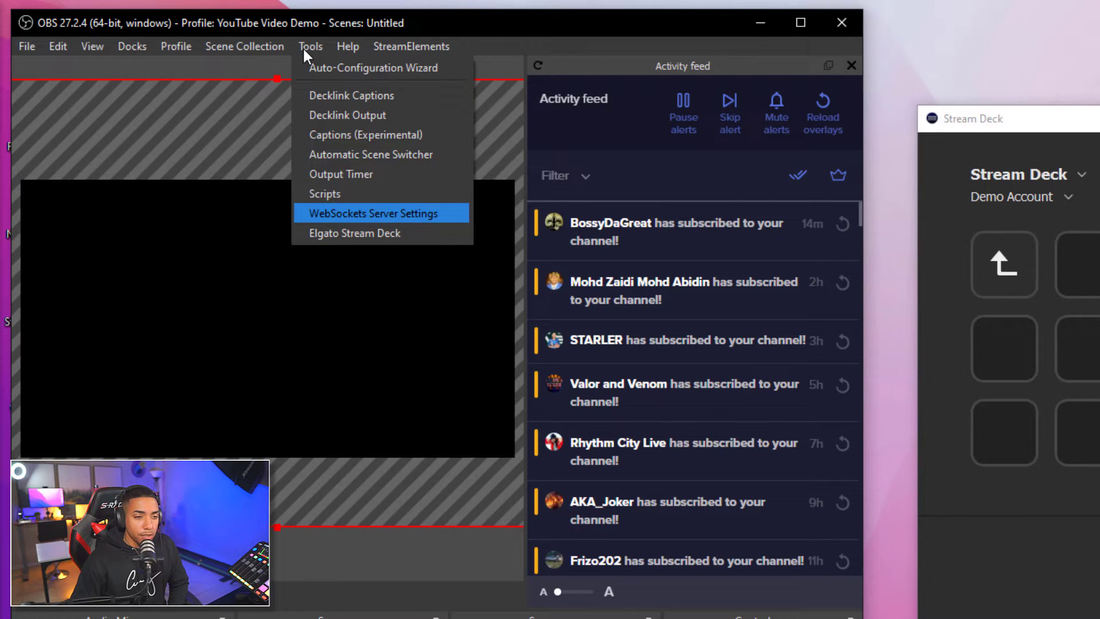
key("Return")
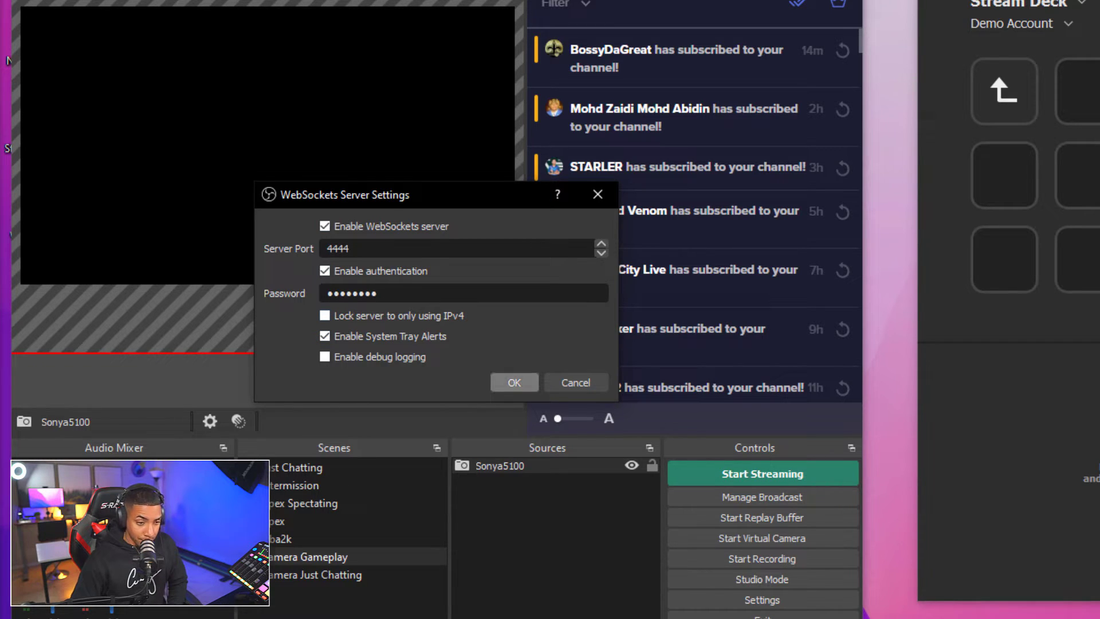
left_click(514, 382)
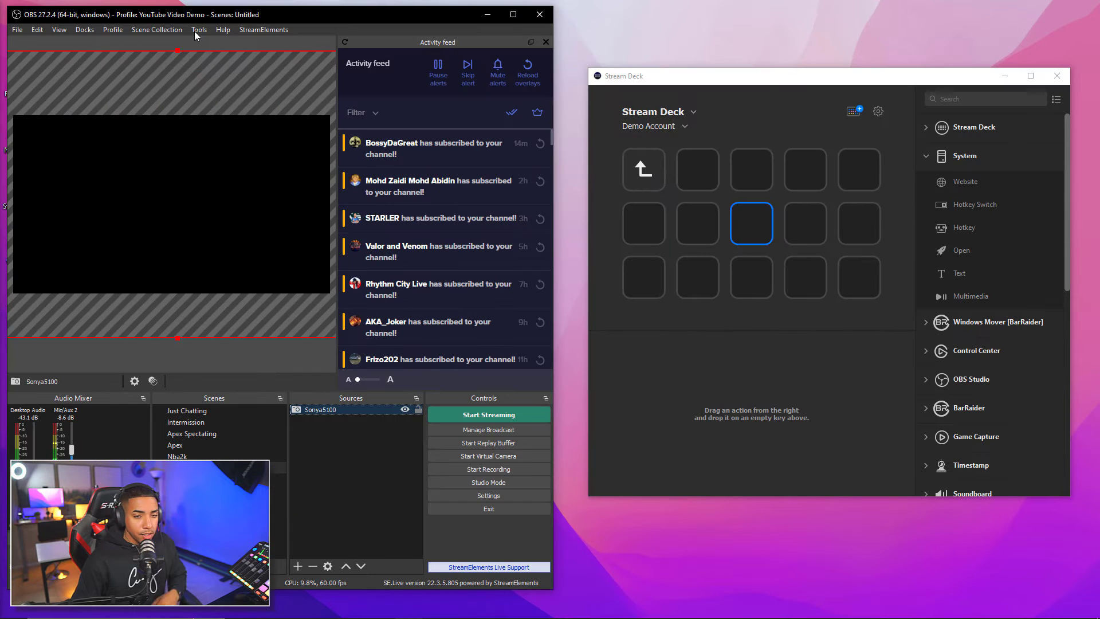
Drag an OBS Studio Scene action from the OBS Studio category onto the folder's second top-row key
left_click_drag(707, 74, 701, 68)
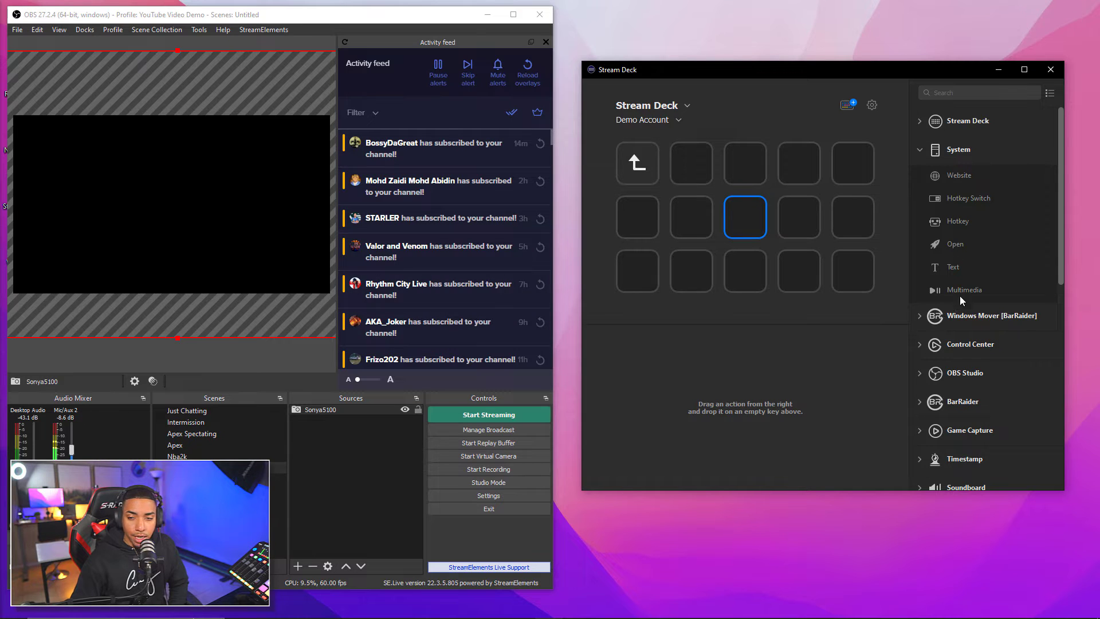
left_click(689, 170)
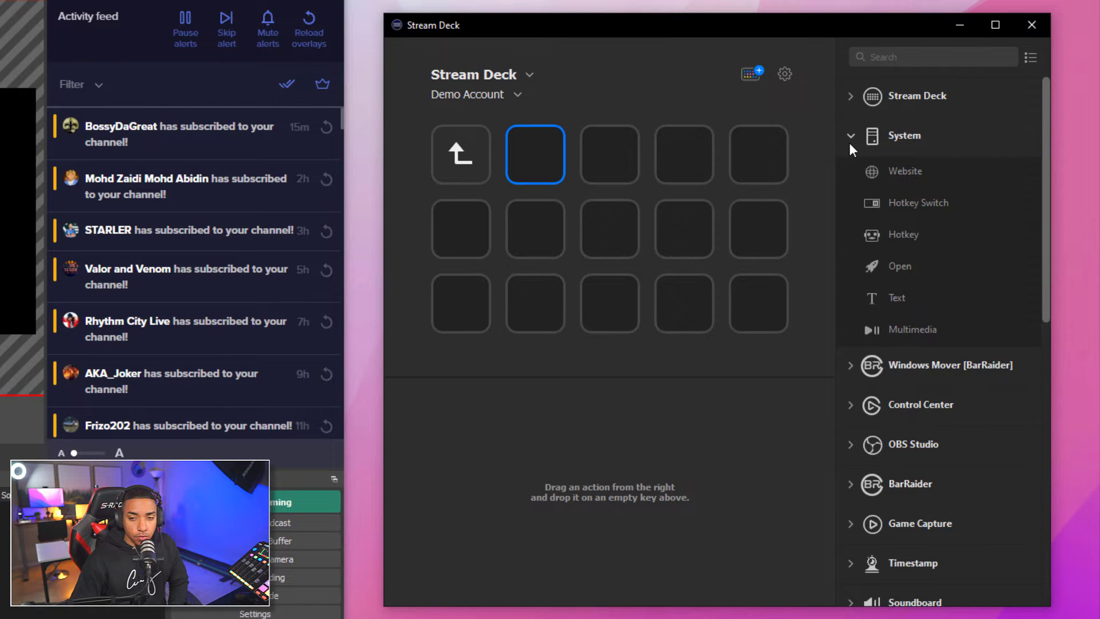
left_click(851, 137)
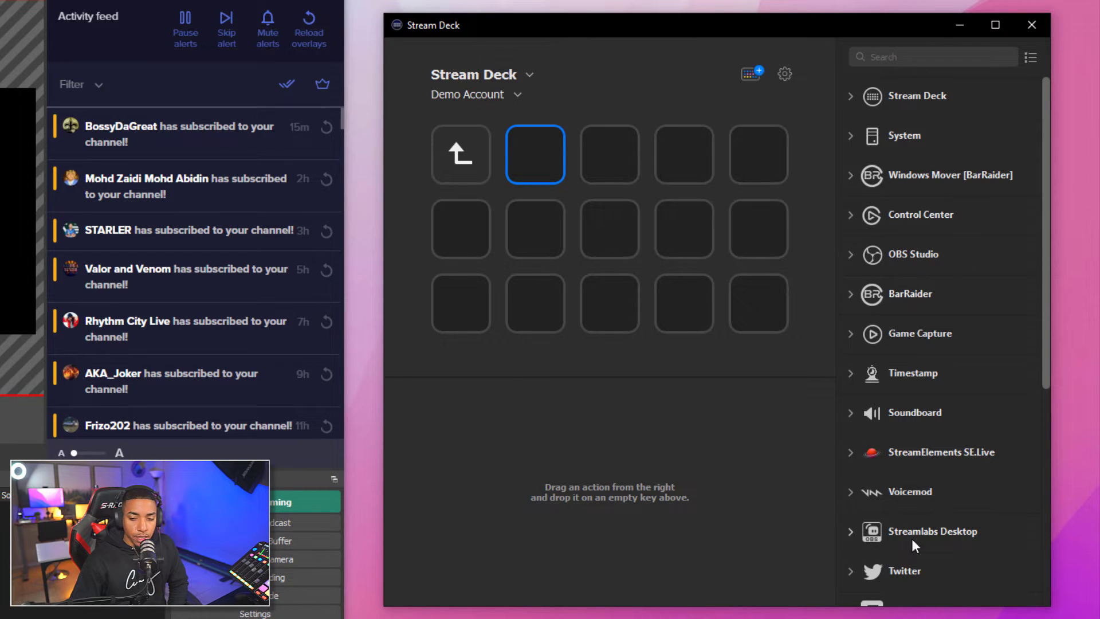
left_click(854, 254)
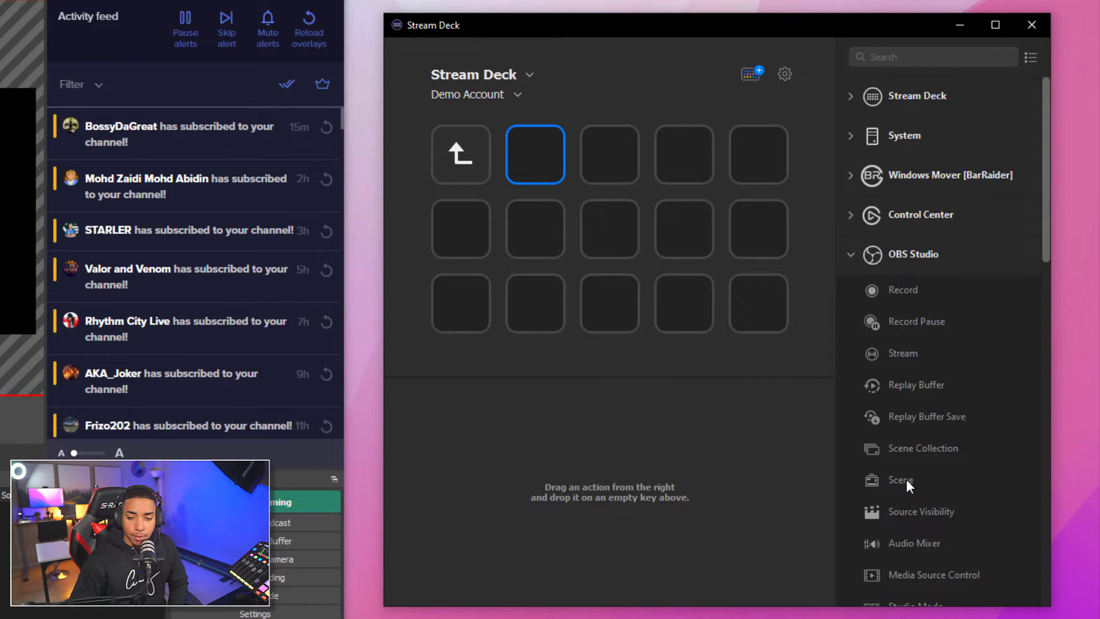
left_click_drag(907, 479, 535, 152)
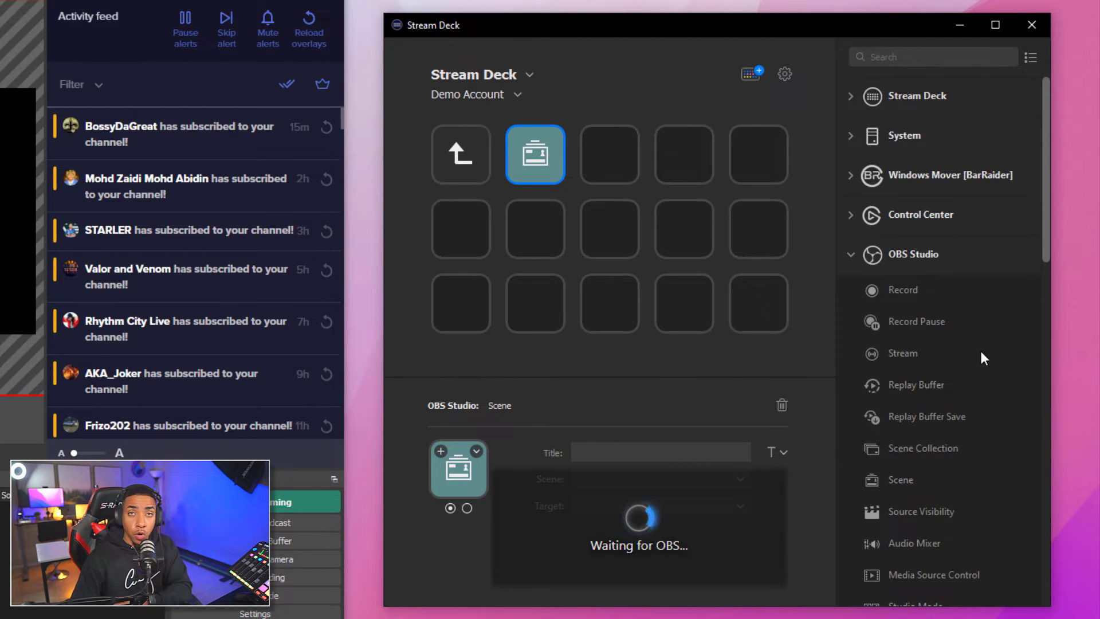
Copy the Scene key and paste it onto the third, fourth and fifth top-row keys
right_click(544, 151)
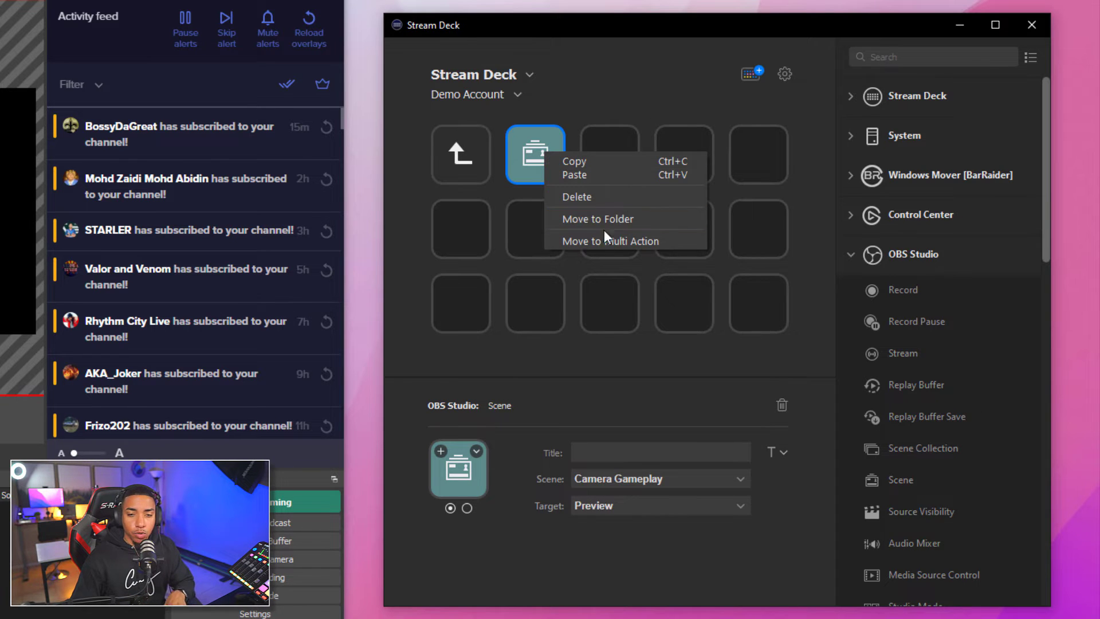
left_click(596, 161)
right_click(601, 154)
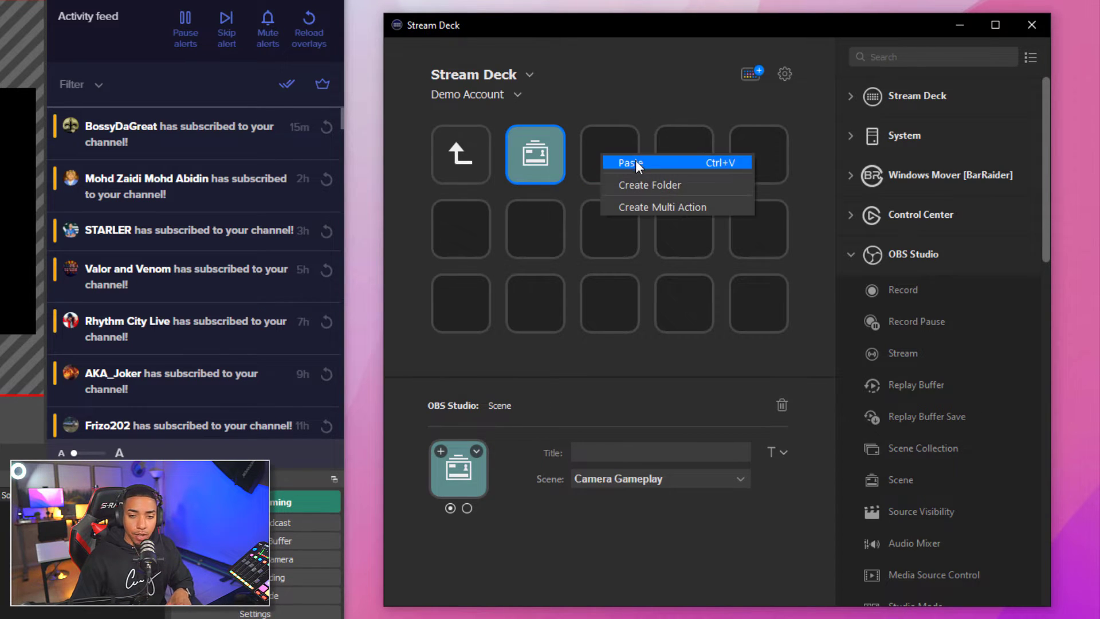
left_click(635, 162)
right_click(682, 152)
left_click(702, 160)
right_click(745, 153)
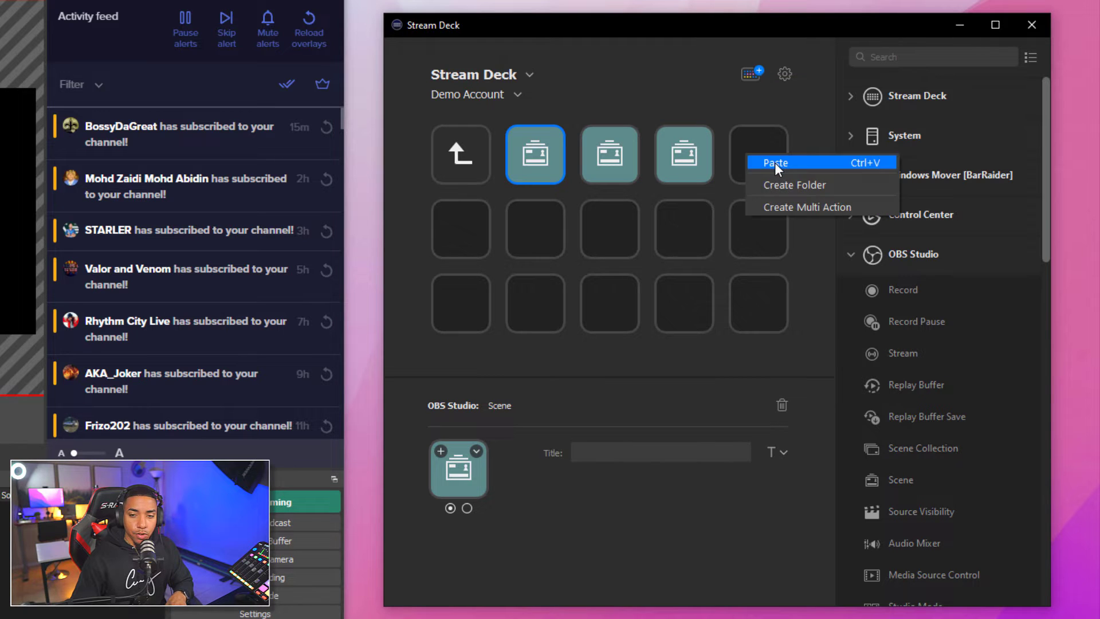
left_click(775, 163)
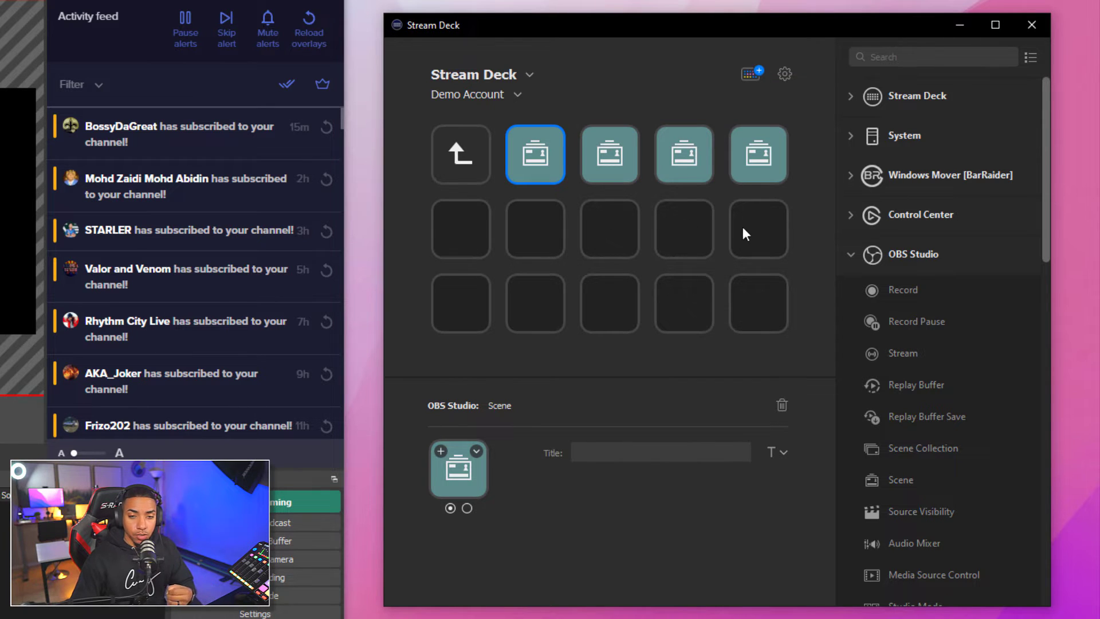
left_click(522, 151)
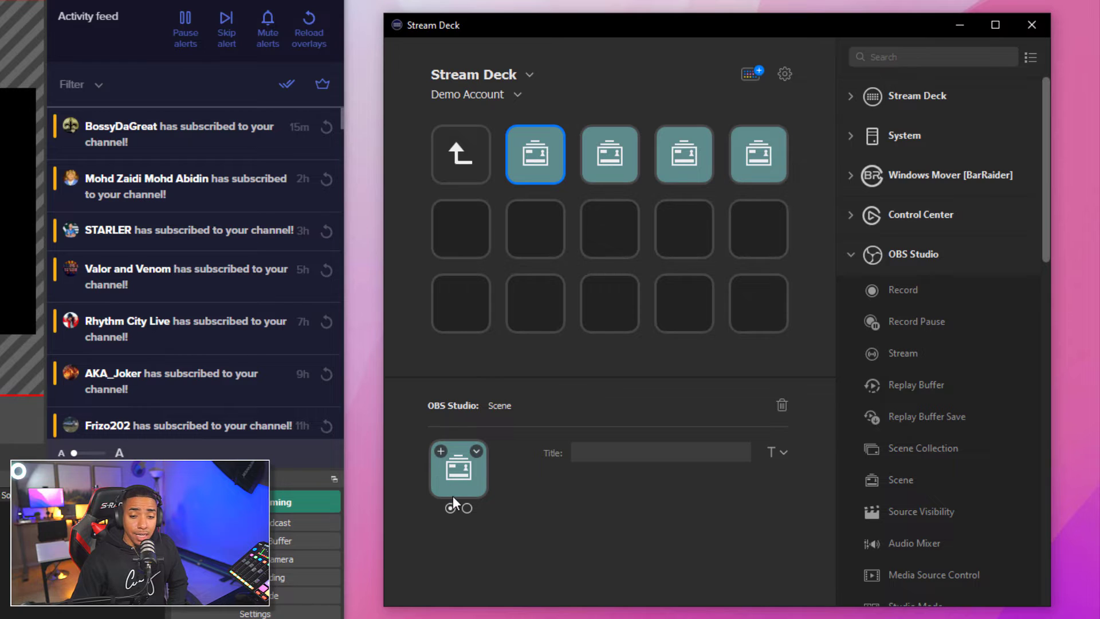
Title the first Scene key 'Chatting' and browse the icon library without choosing an icon
left_click(579, 453)
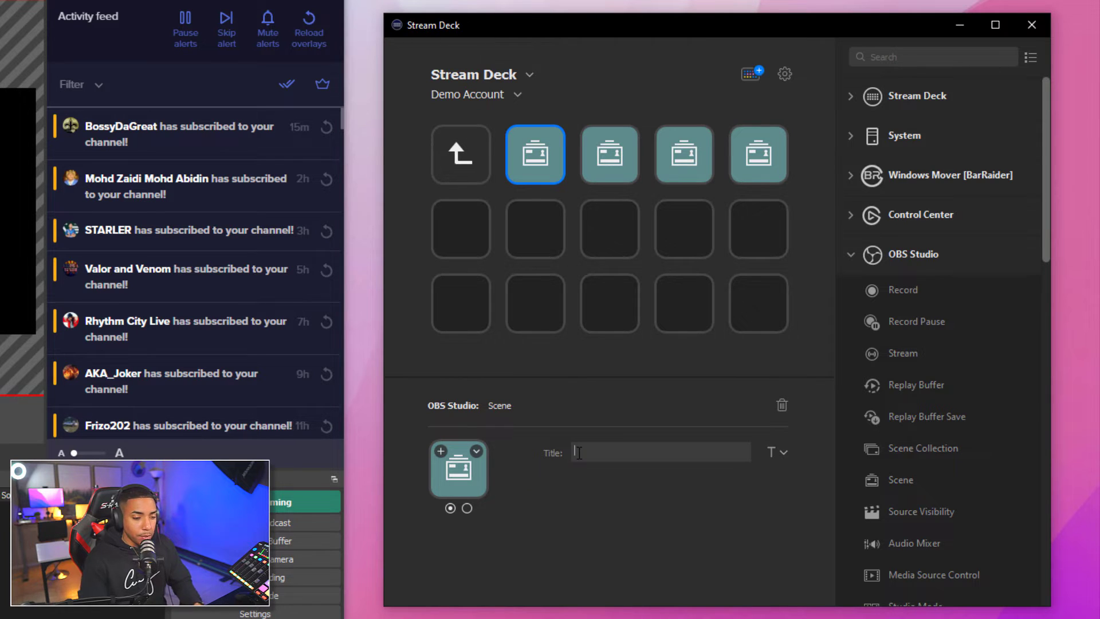
type("Chatting")
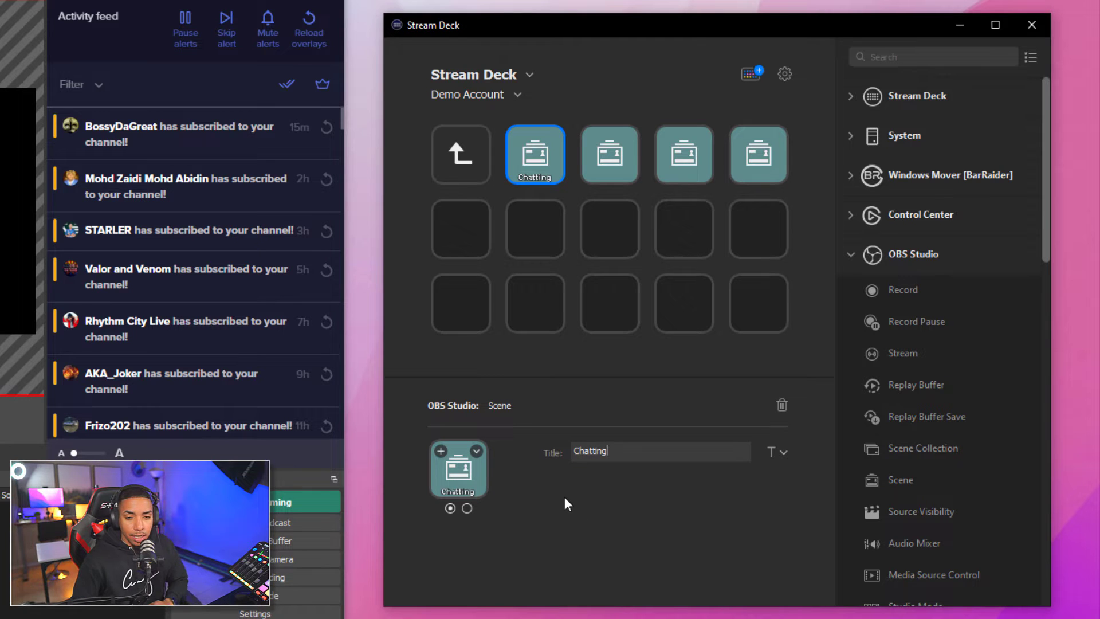
left_click(439, 453)
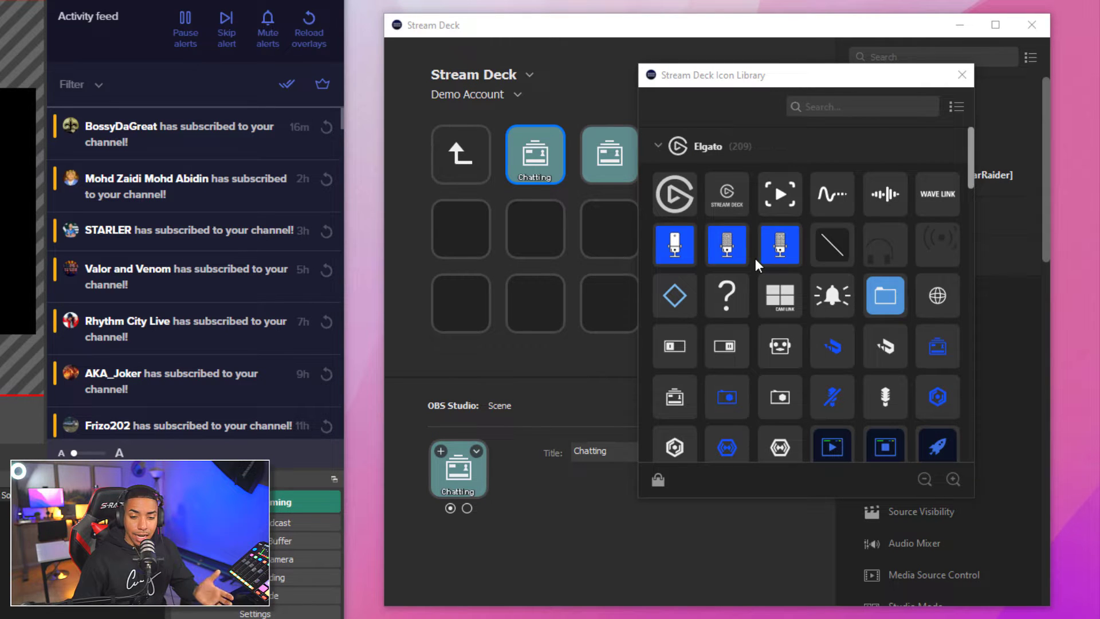
scroll(753, 296, "down", 10)
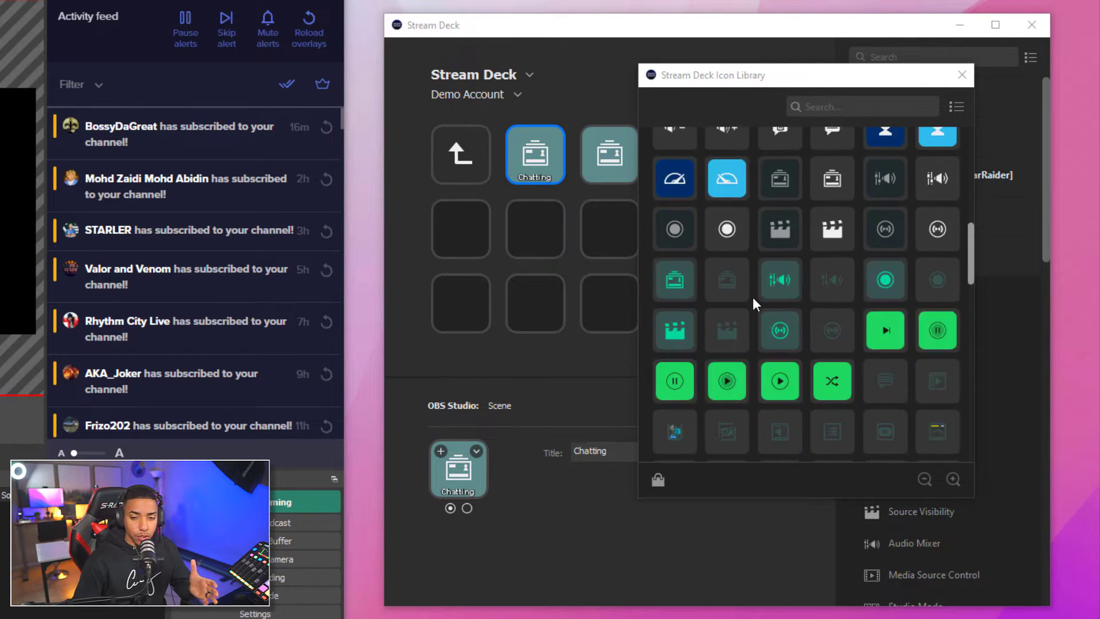
scroll(766, 318, "up", 10)
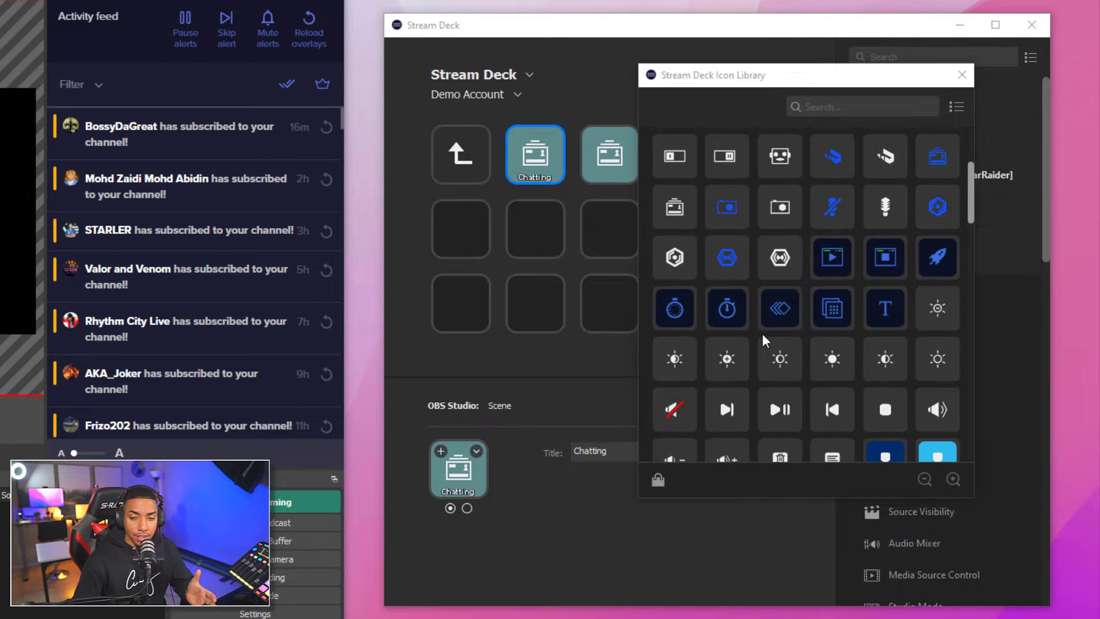
scroll(762, 338, "up", 2)
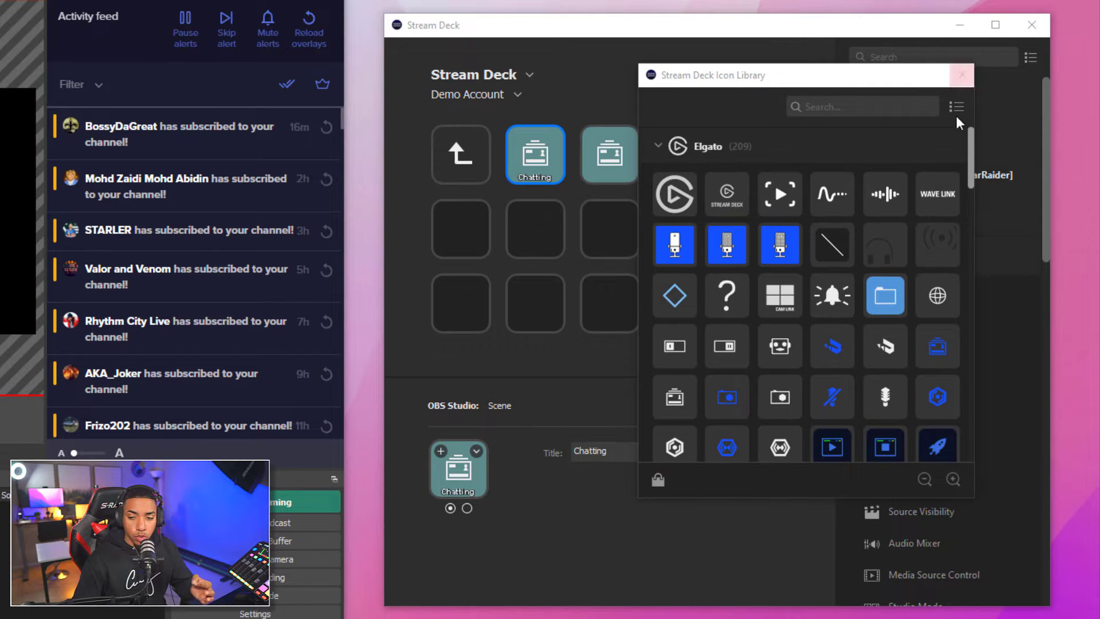
left_click(958, 78)
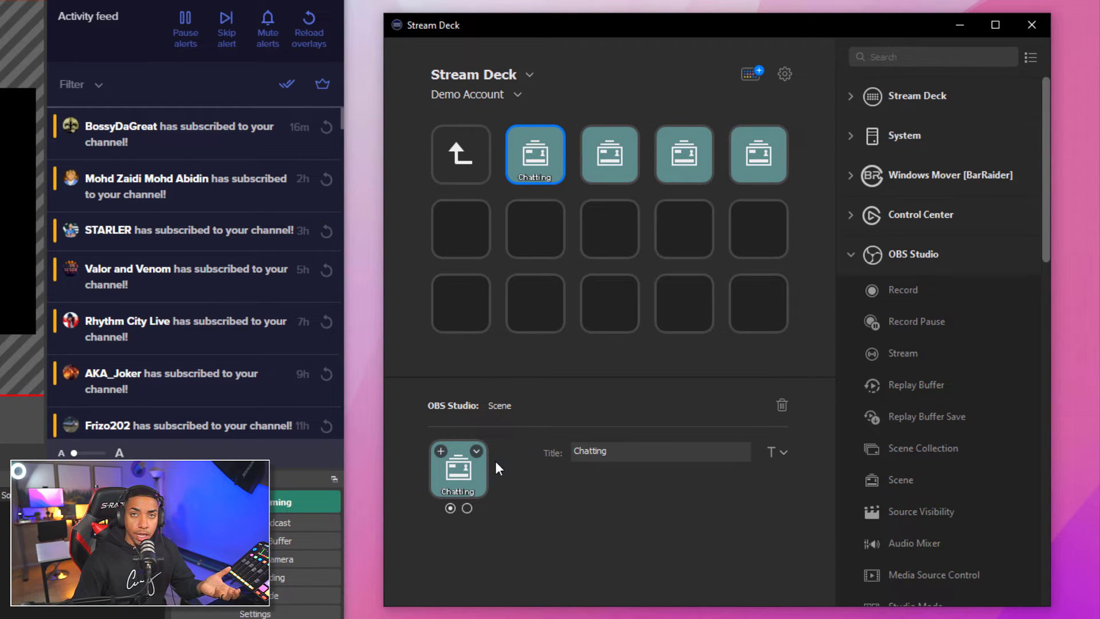
Set the Chatting key's icon to 'scene 1 on' from Desktop > Stream Deck, then select its second state
left_click(477, 451)
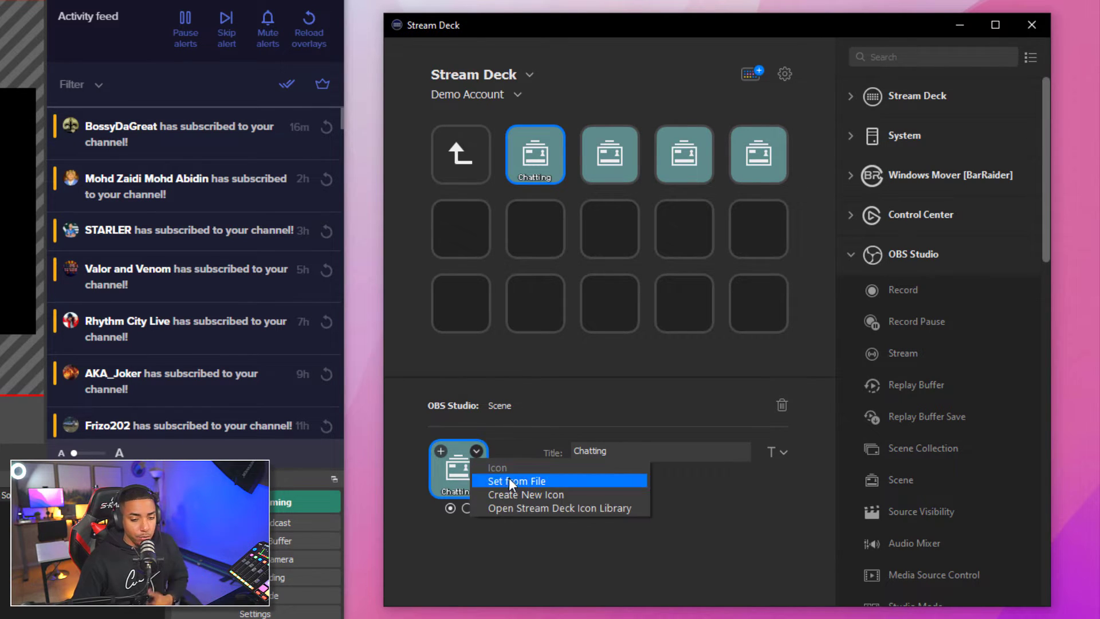
left_click(514, 479)
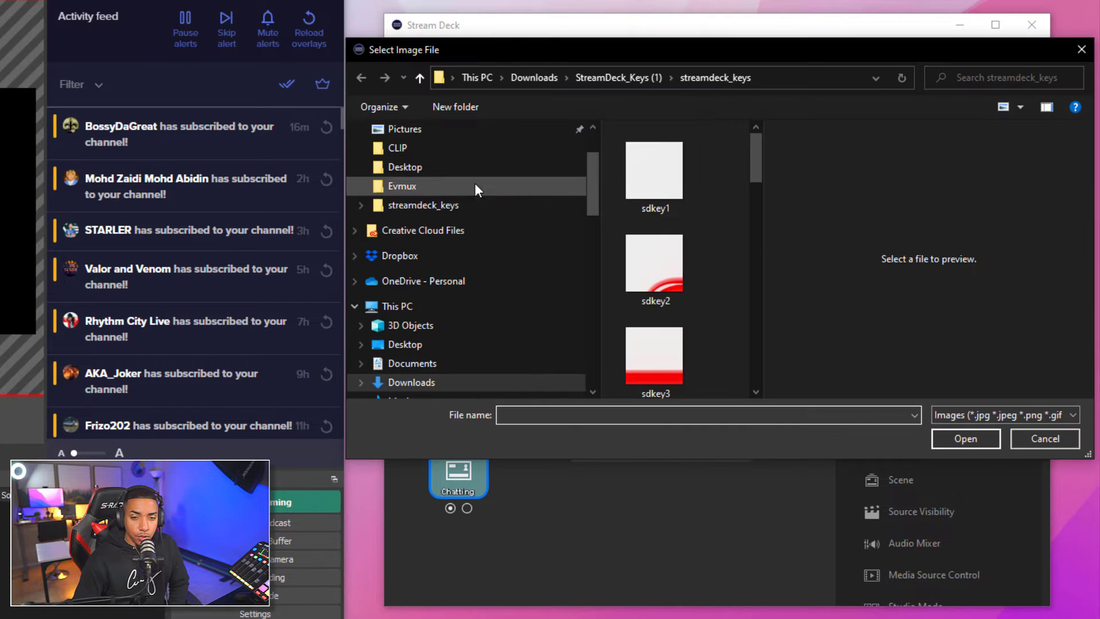
scroll(467, 229, "up", 2)
left_click(414, 162)
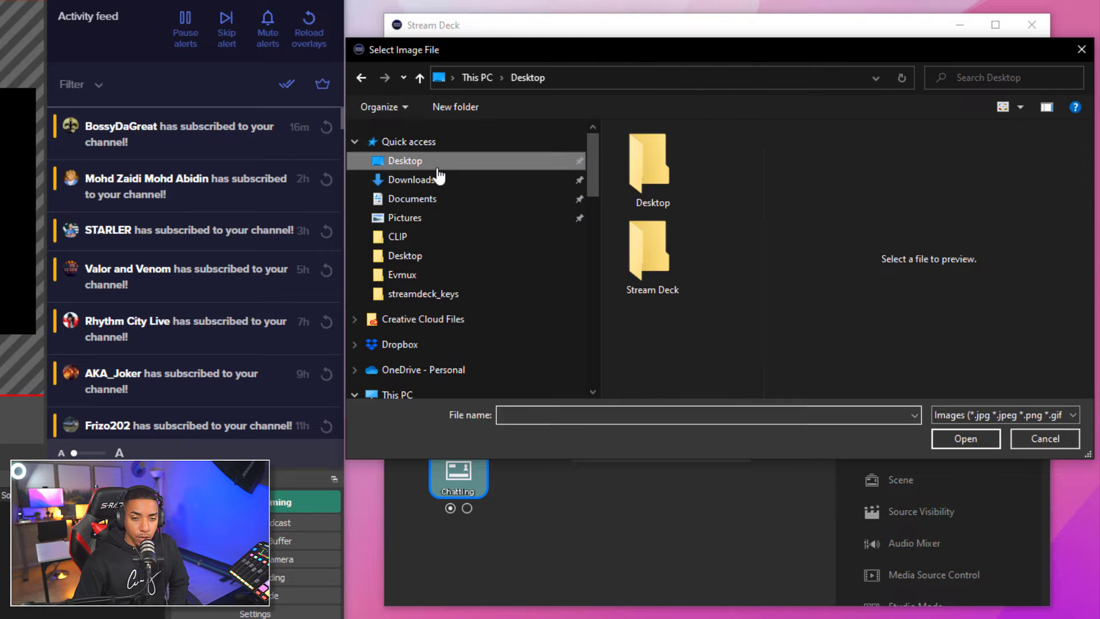
double_click(657, 248)
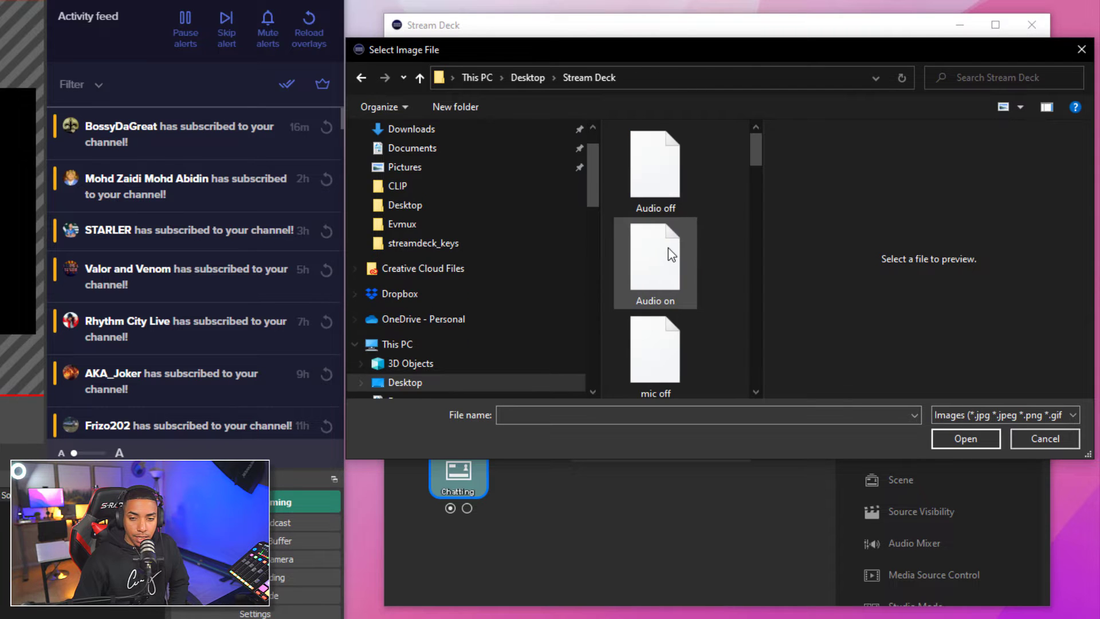
scroll(669, 245, "down", 2)
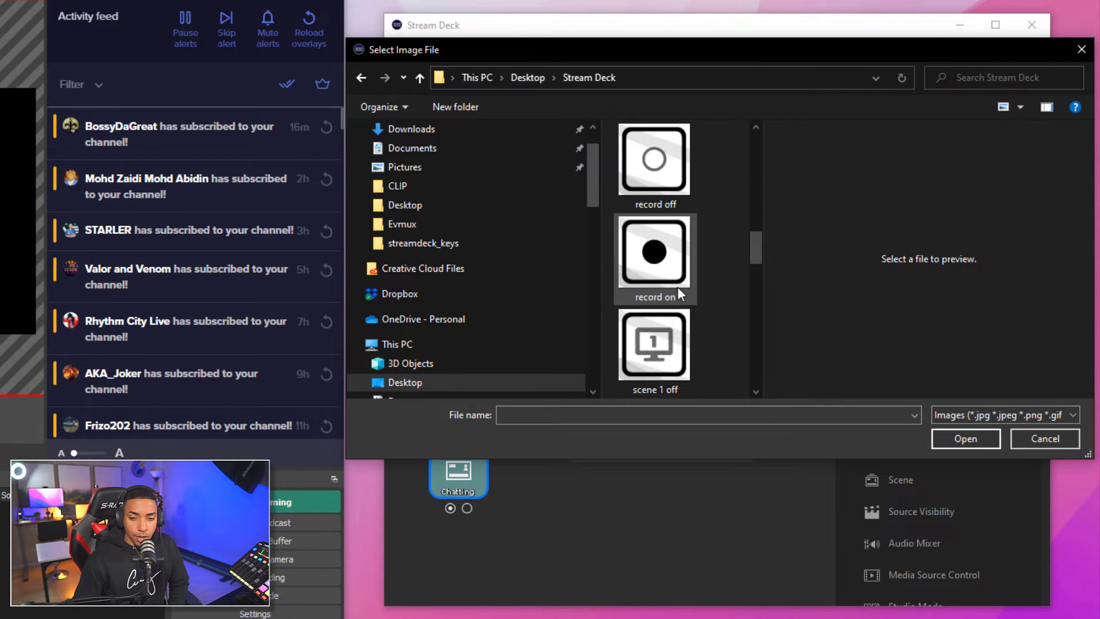
left_click(675, 356)
scroll(690, 349, "down", 1)
left_click(659, 258)
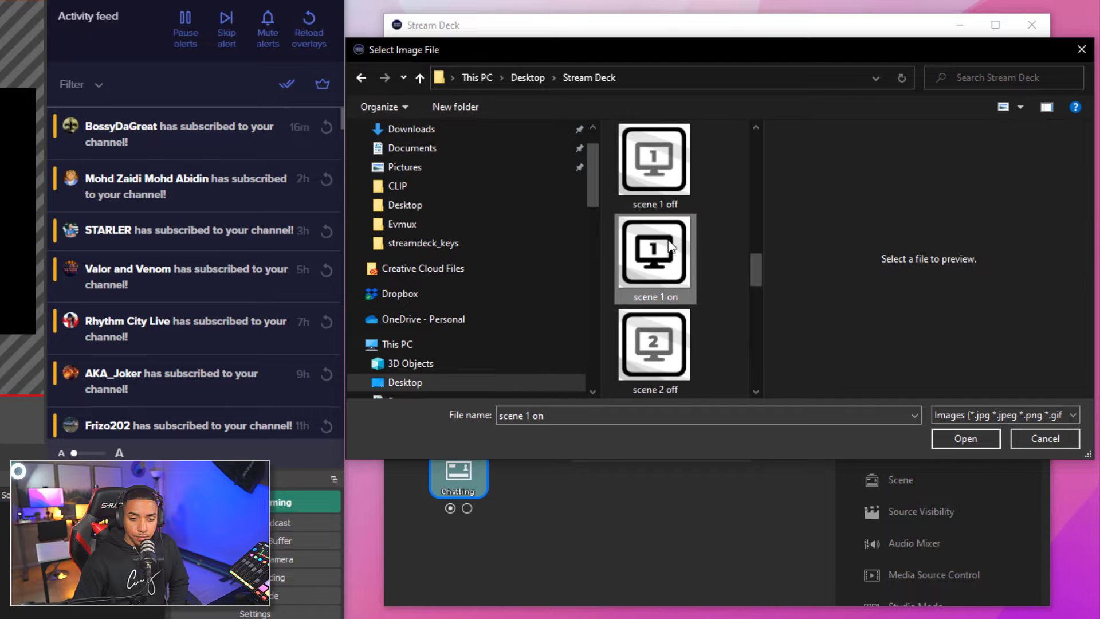
left_click(954, 437)
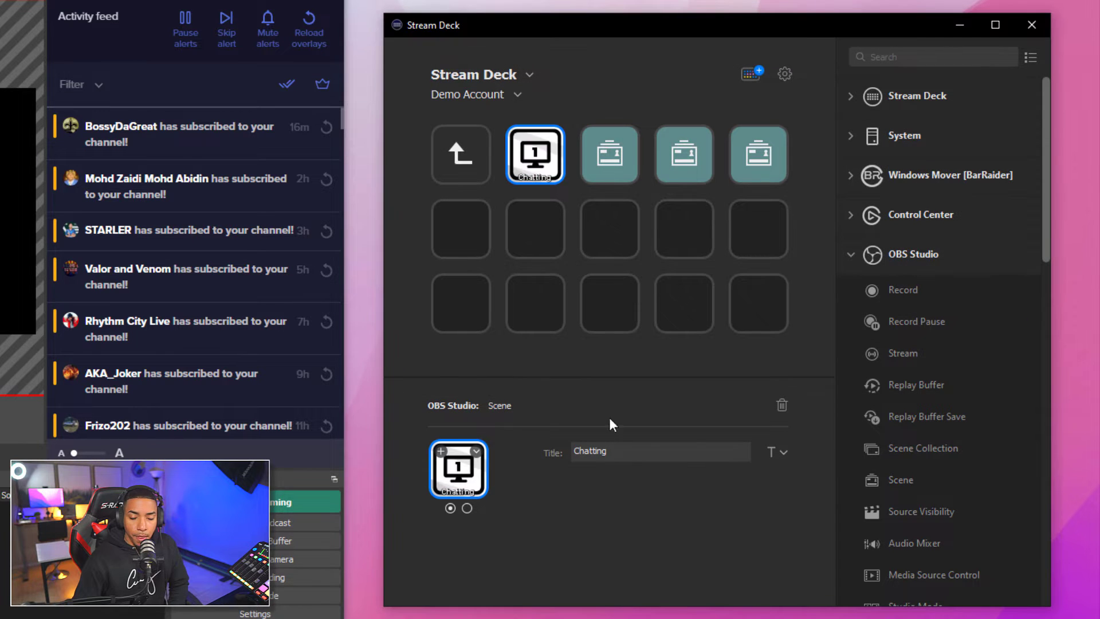
left_click(467, 509)
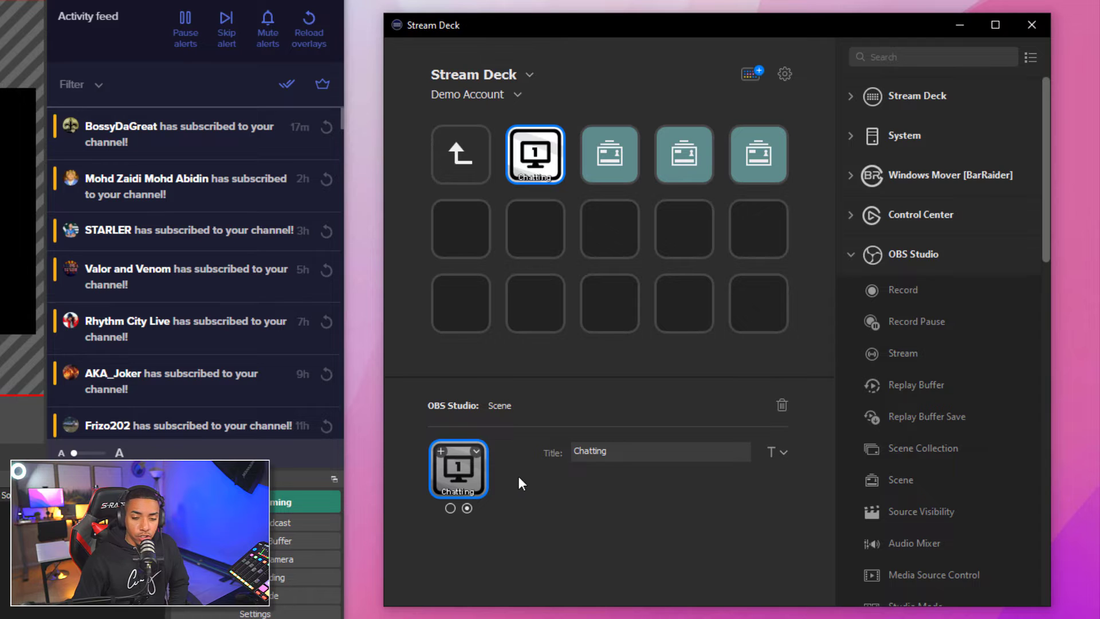
Load the 'scene 1 off' image for the Chatting key's second state and compare both states
left_click(476, 453)
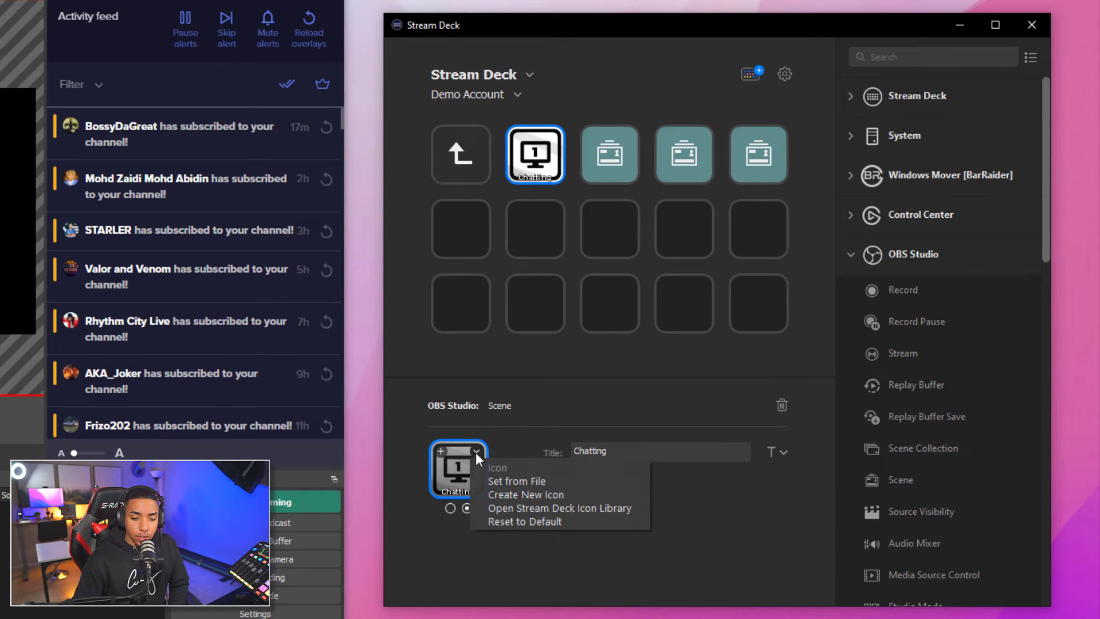
left_click(504, 480)
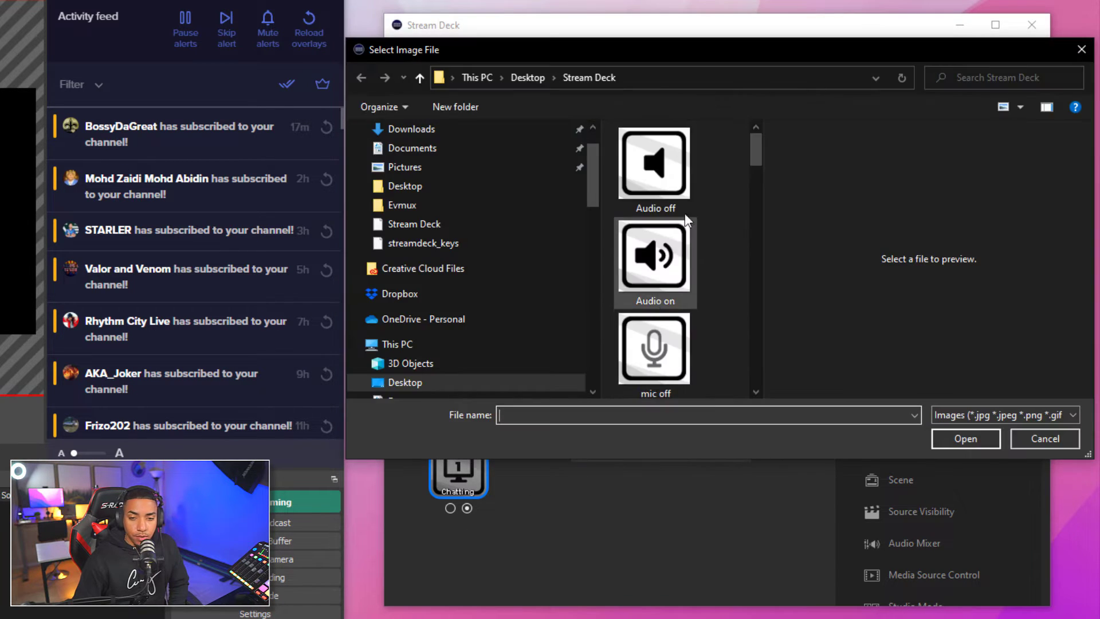
scroll(688, 273, "down", 5)
scroll(688, 277, "down", 8)
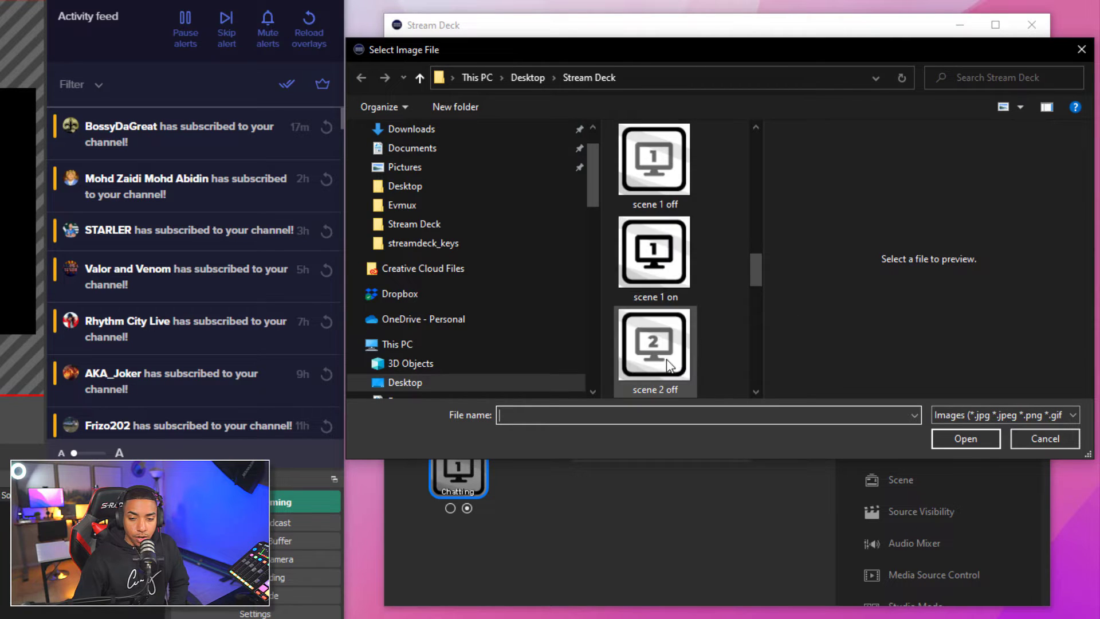
left_click(662, 191)
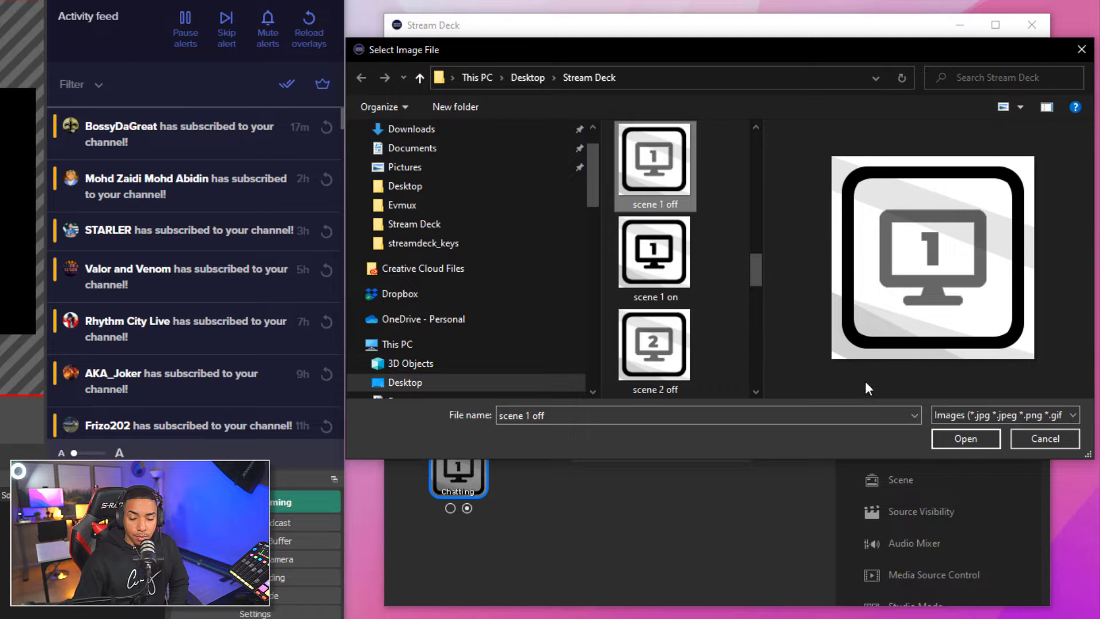
left_click(937, 436)
left_click(451, 508)
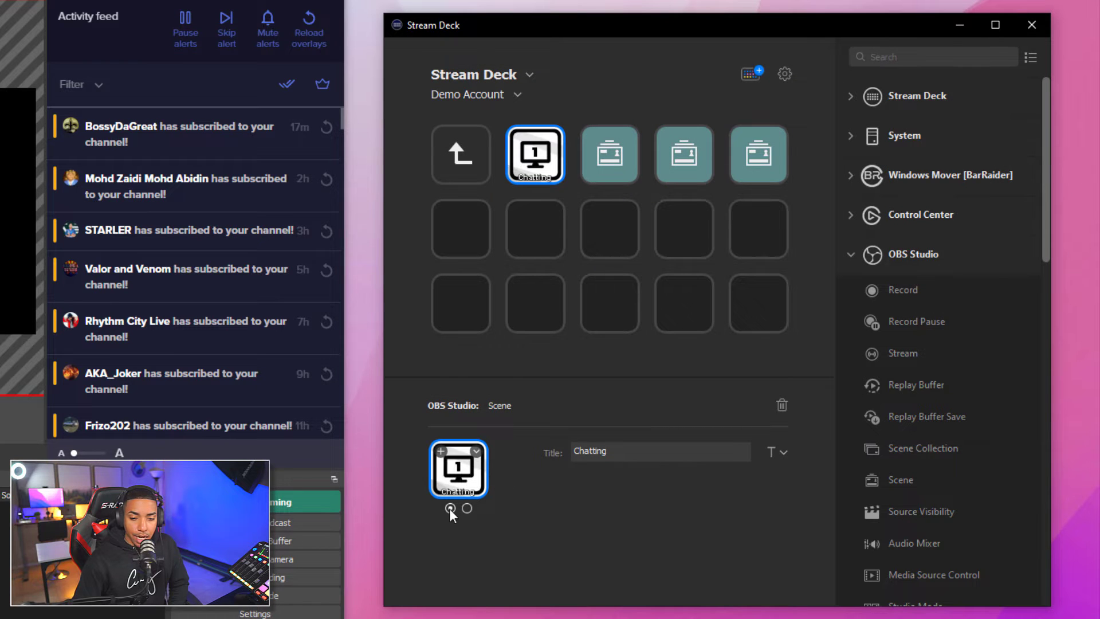
left_click(467, 508)
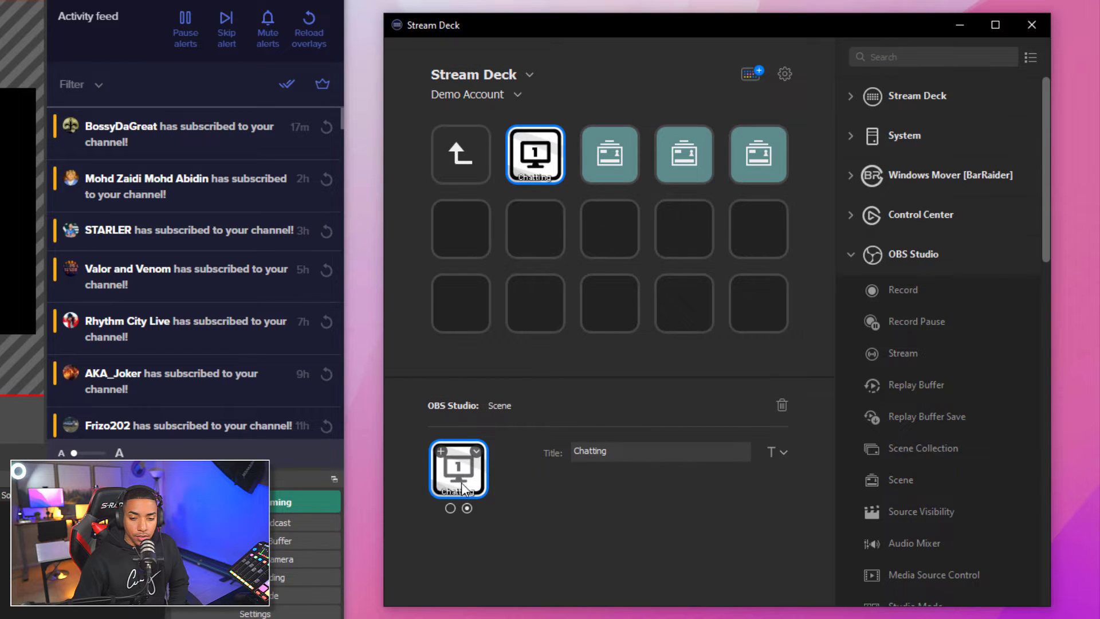
left_click(631, 454)
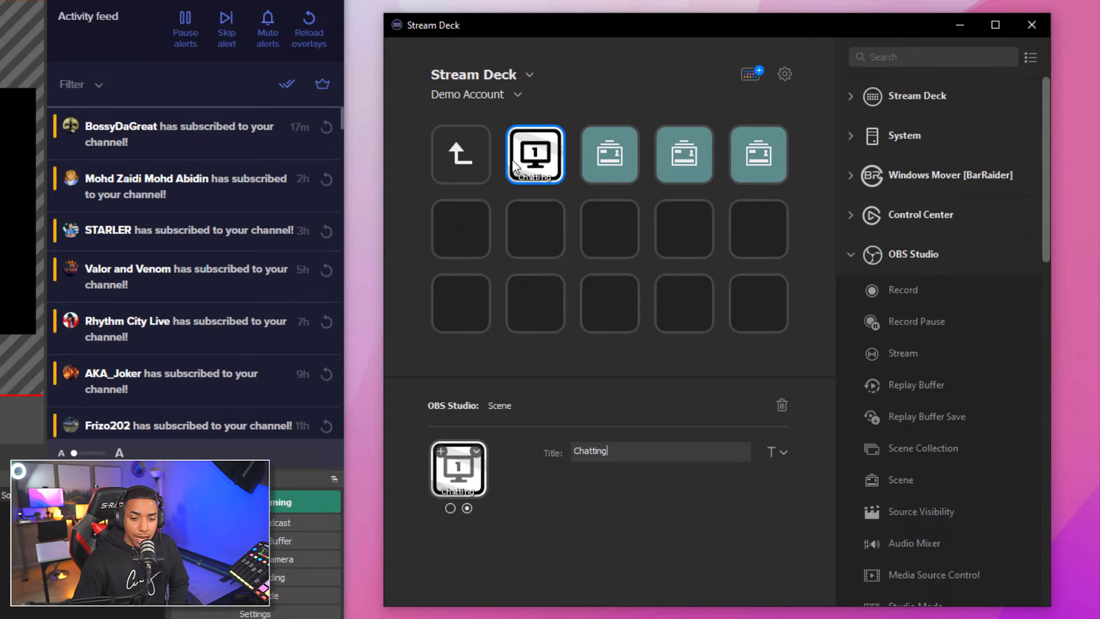
Set the Chatting key's OBS scene to Just Chatting
left_click(6, 527)
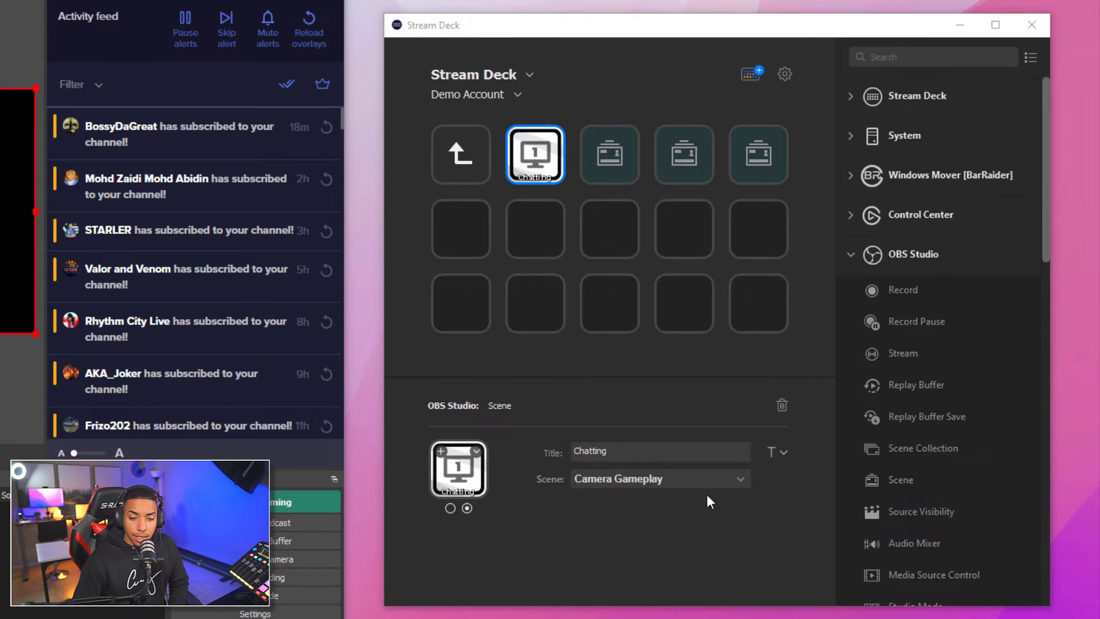
left_click(687, 481)
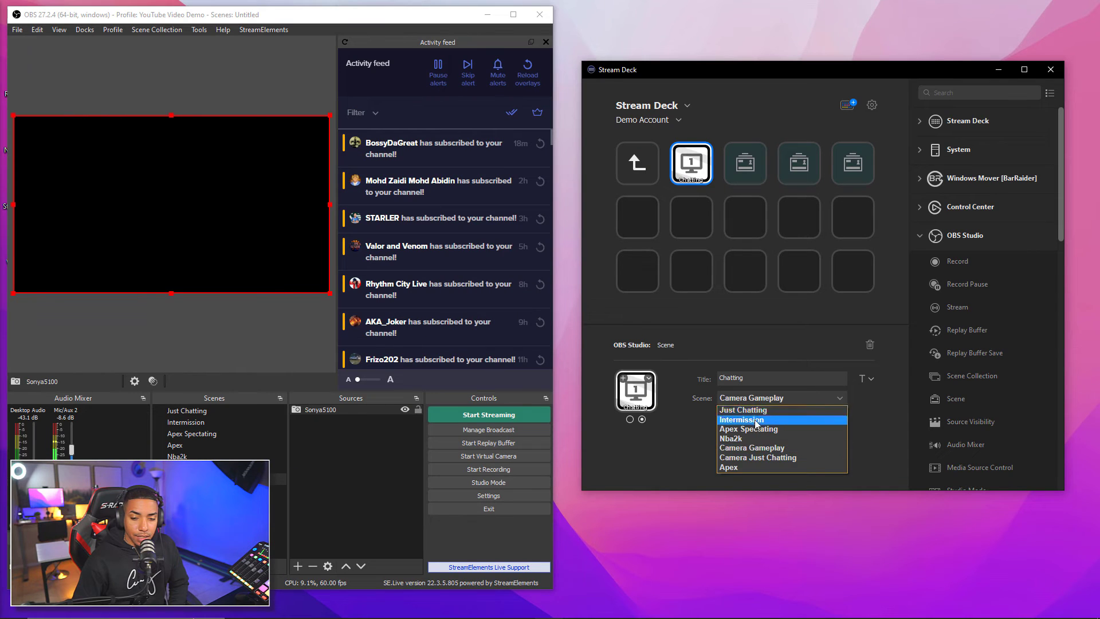
left_click(756, 412)
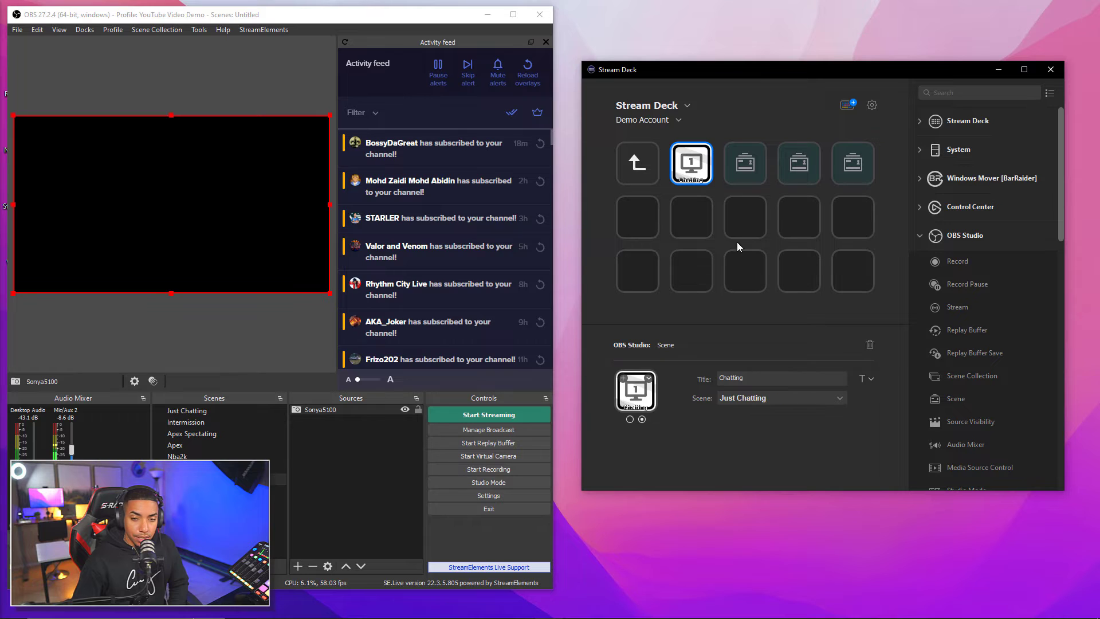
Check the third and fourth scene keys and switch OBS to the Intermission scene
left_click(752, 162)
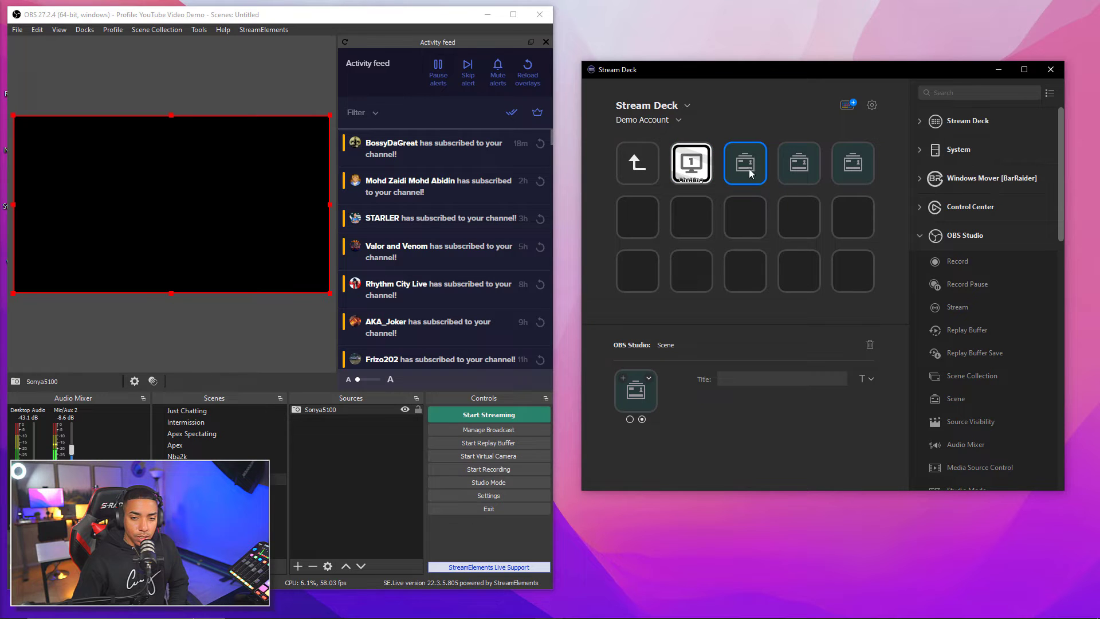
left_click(208, 422)
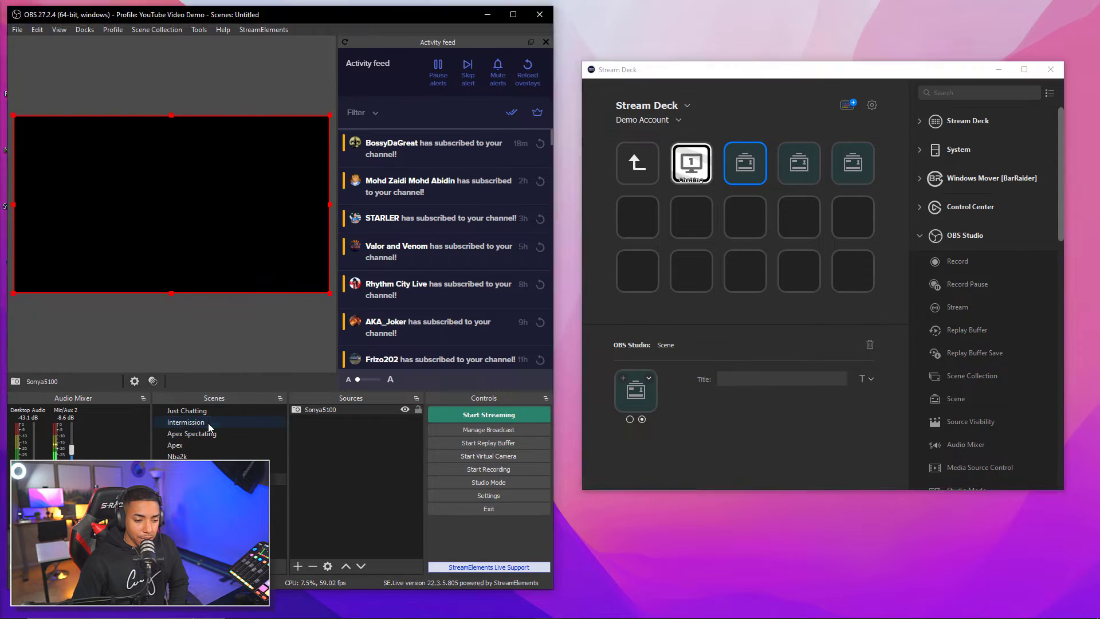
left_click(799, 164)
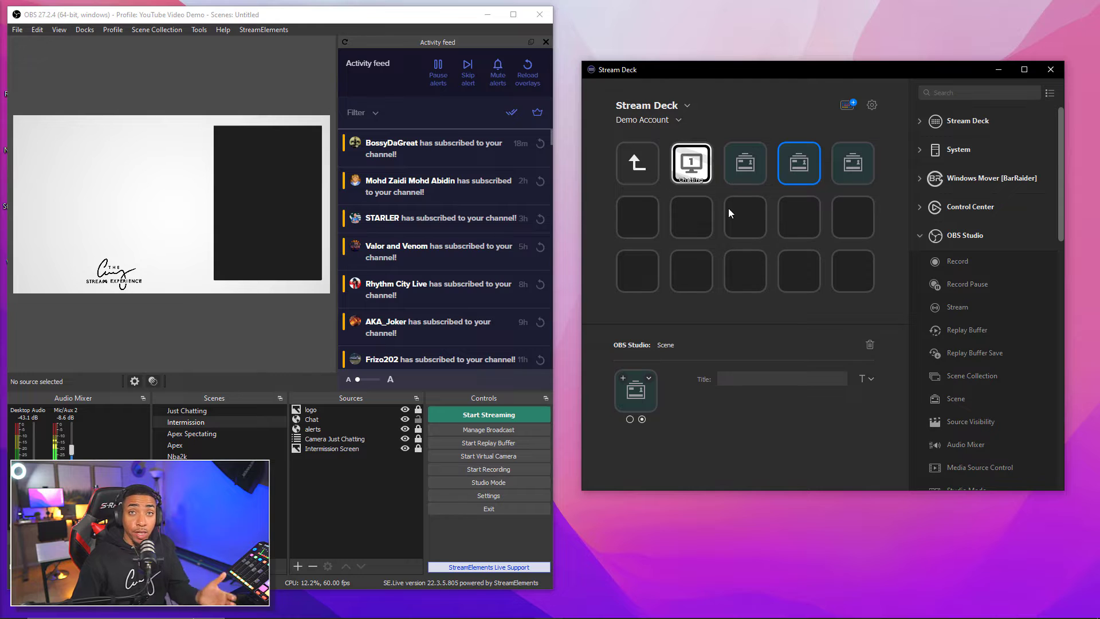
left_click(677, 121)
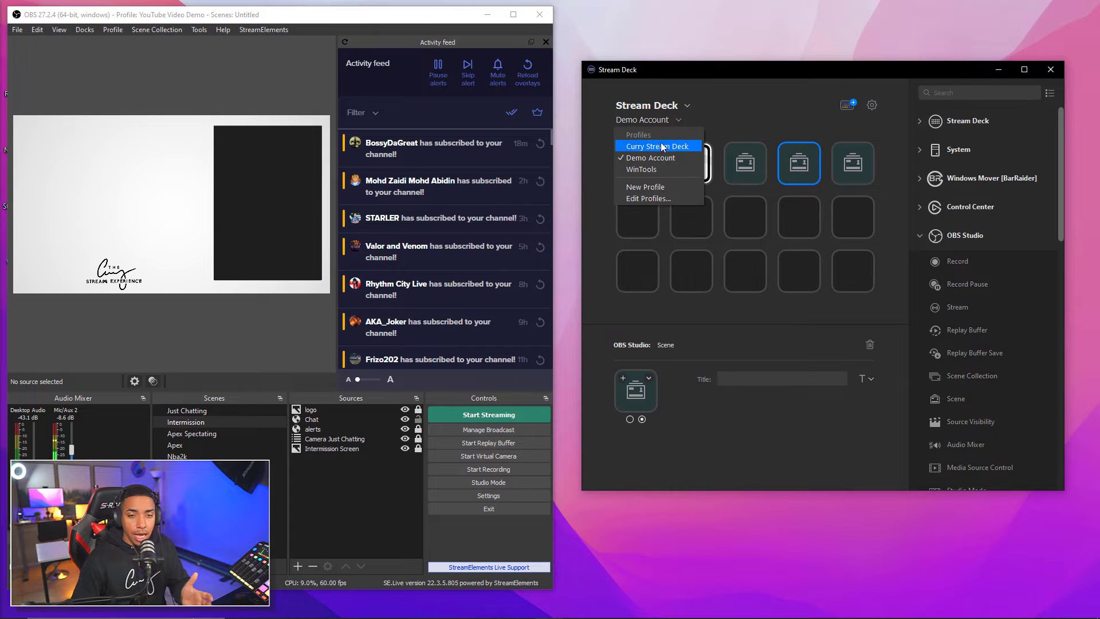
Look inside the Curry profile's YouTube folder, then return to Demo Account and open its scene-key folder
left_click(658, 147)
left_click(742, 203)
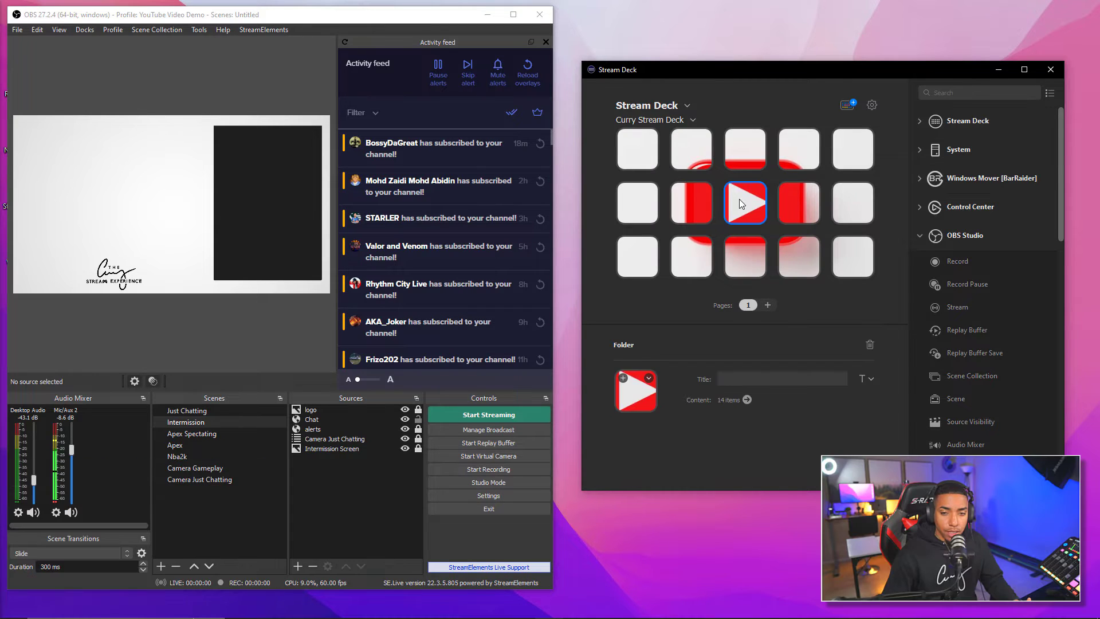
double_click(743, 203)
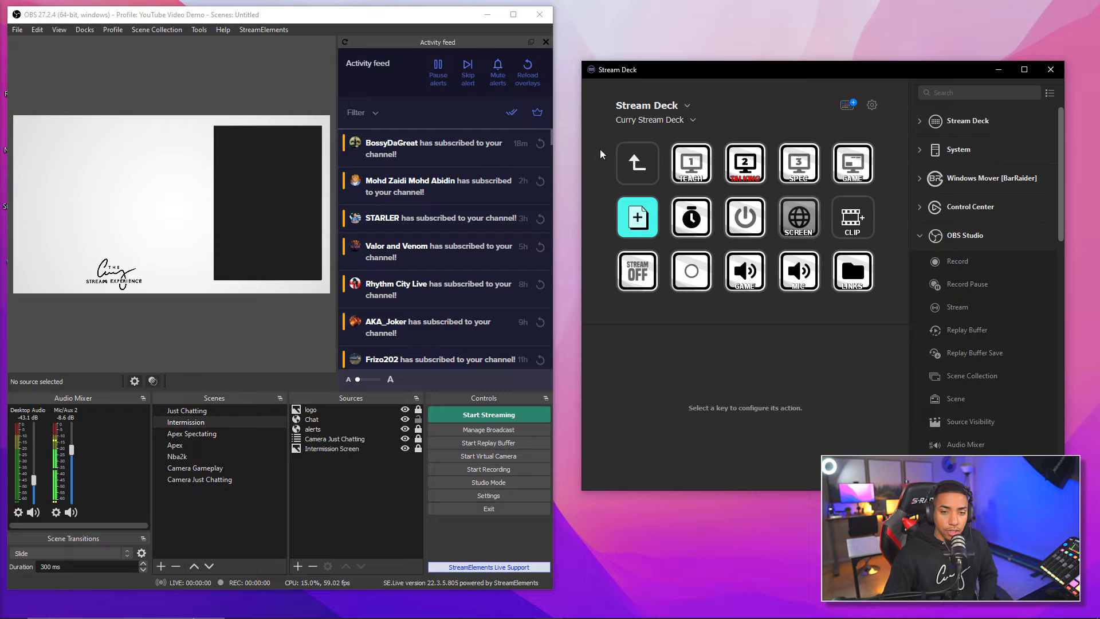
left_click(688, 125)
left_click(655, 160)
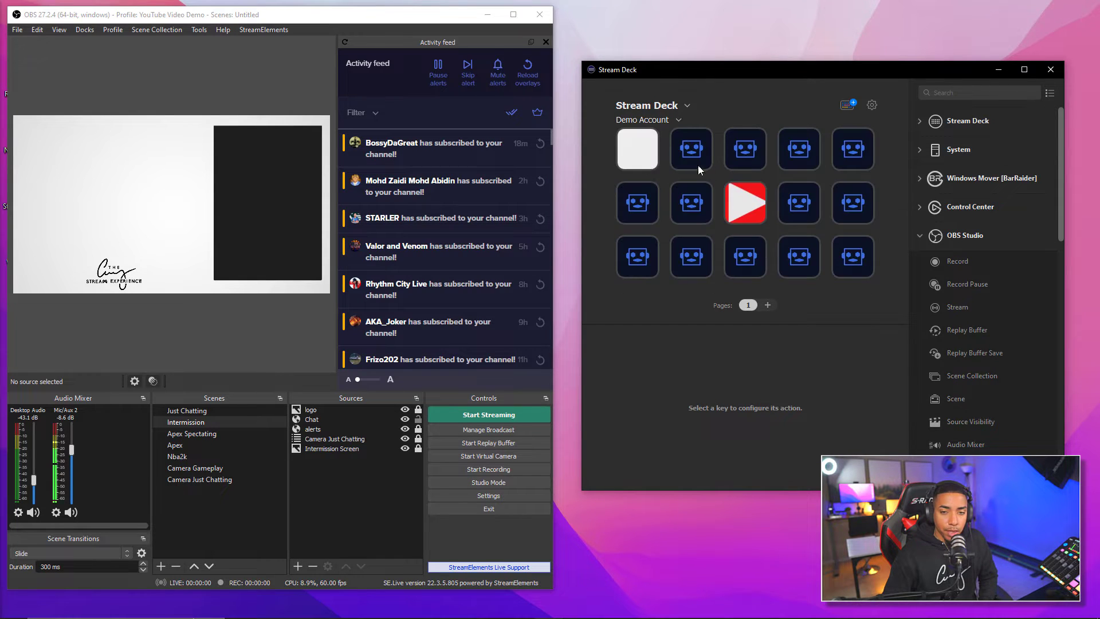
double_click(738, 202)
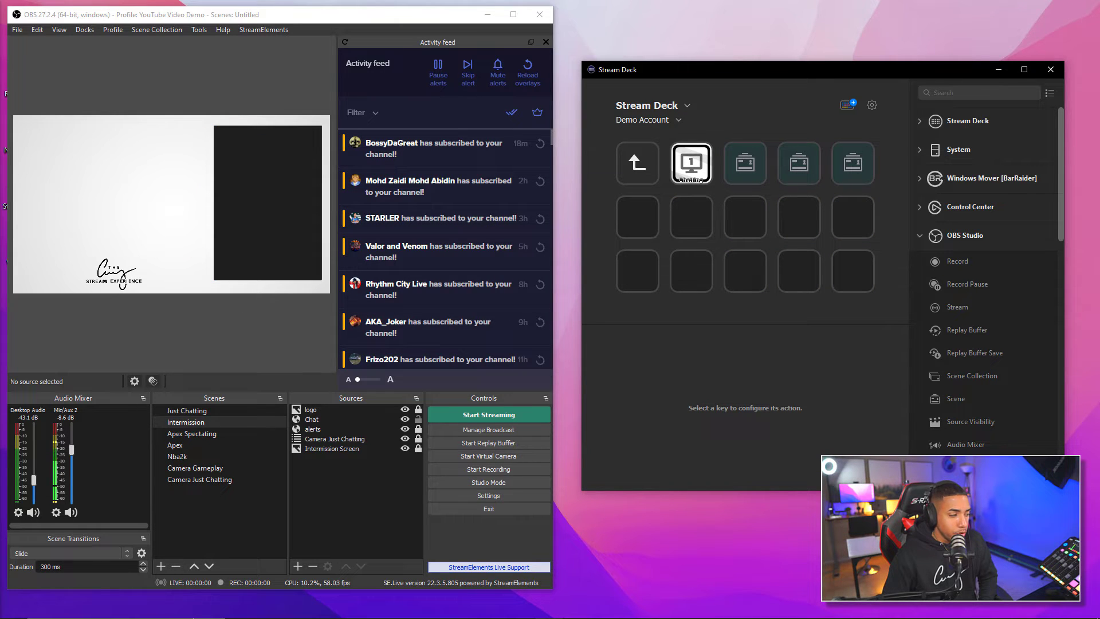
Select the Chatting key and try middle and top title alignment before restoring bottom
left_click(701, 167)
left_click(757, 380)
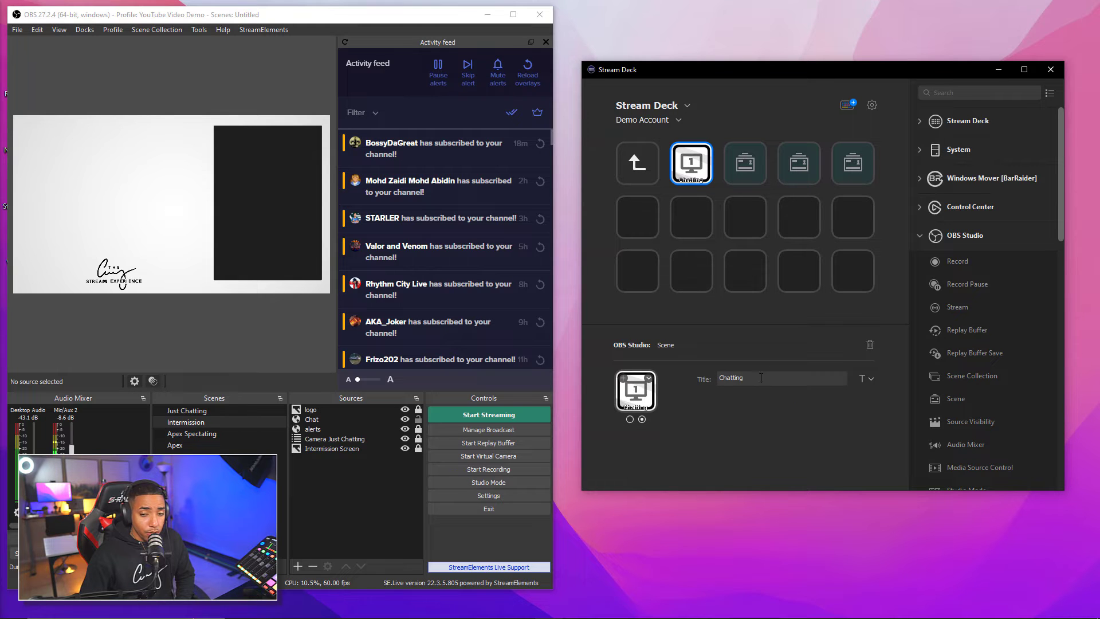
left_click(871, 378)
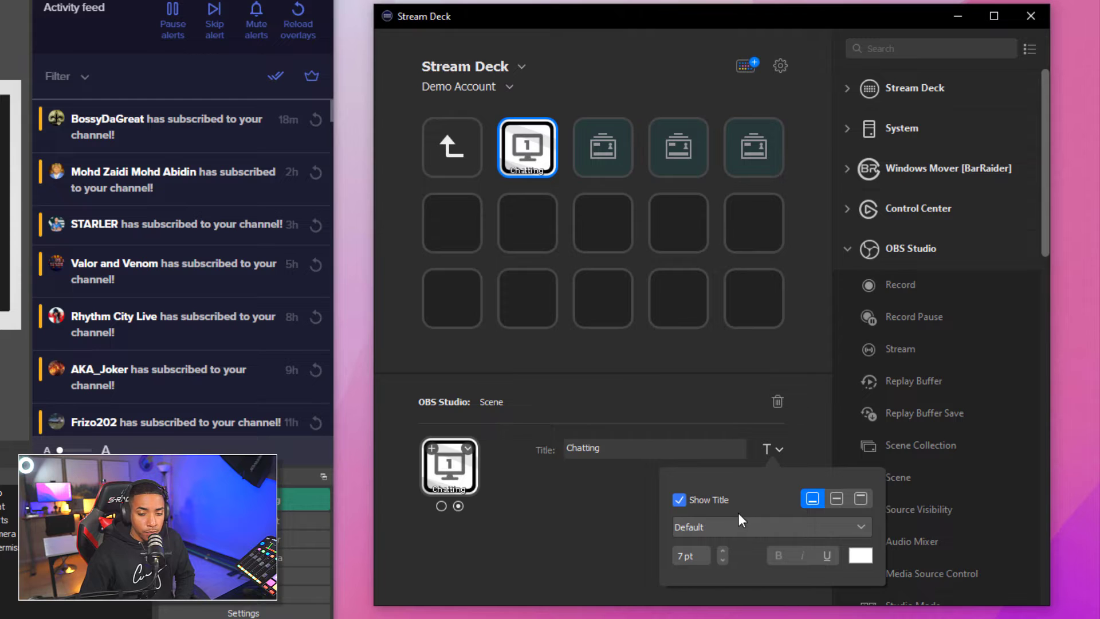
left_click(837, 499)
left_click(861, 499)
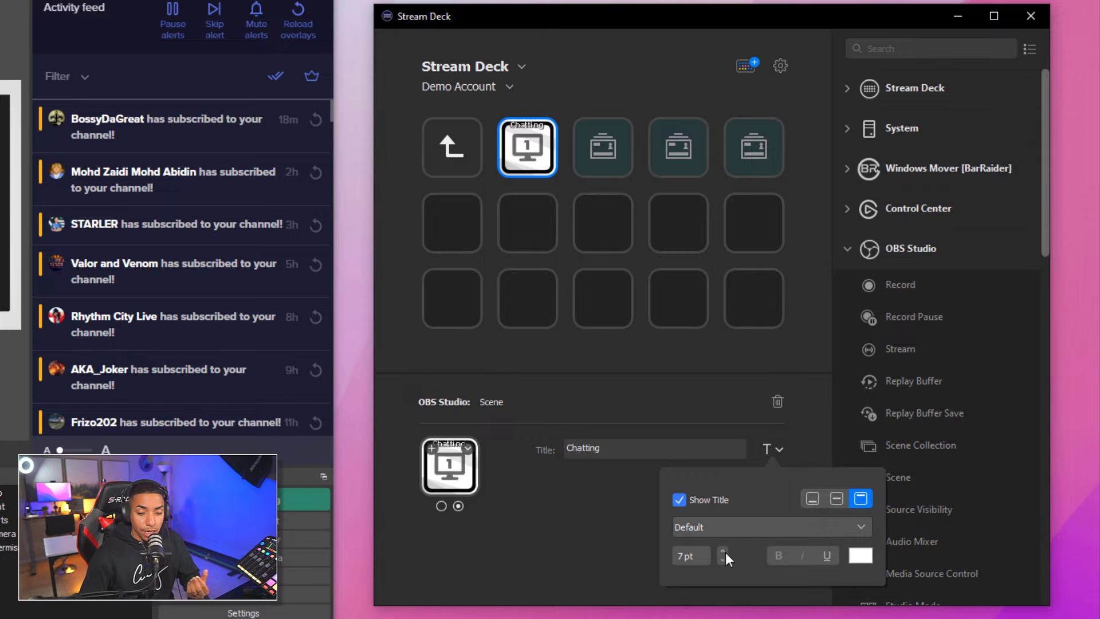
left_click(821, 500)
left_click(550, 562)
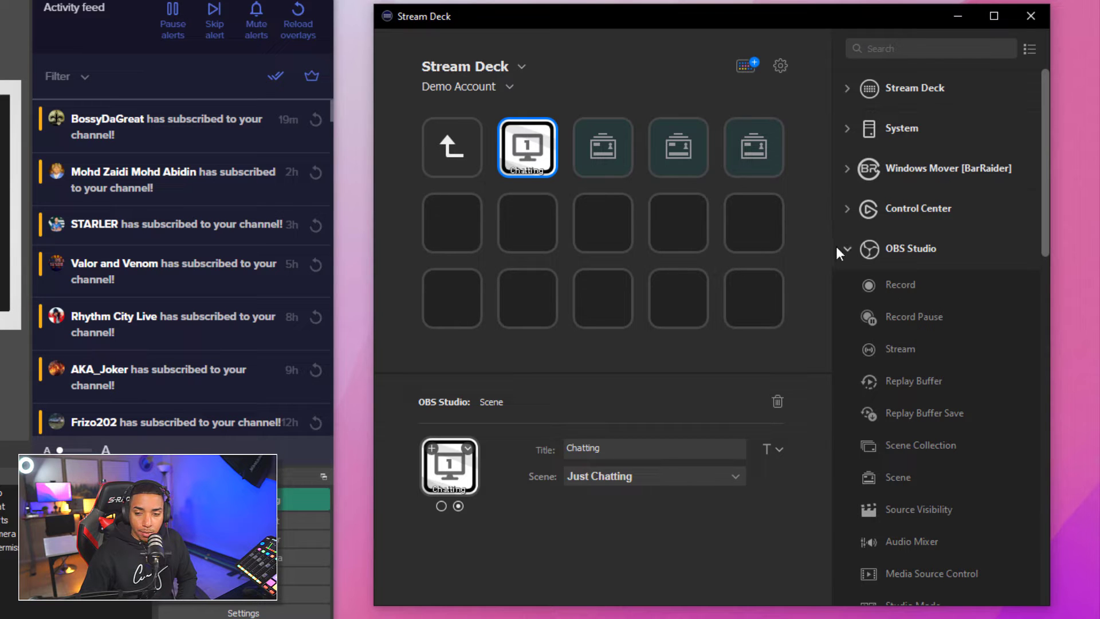
scroll(897, 346, "down", 3)
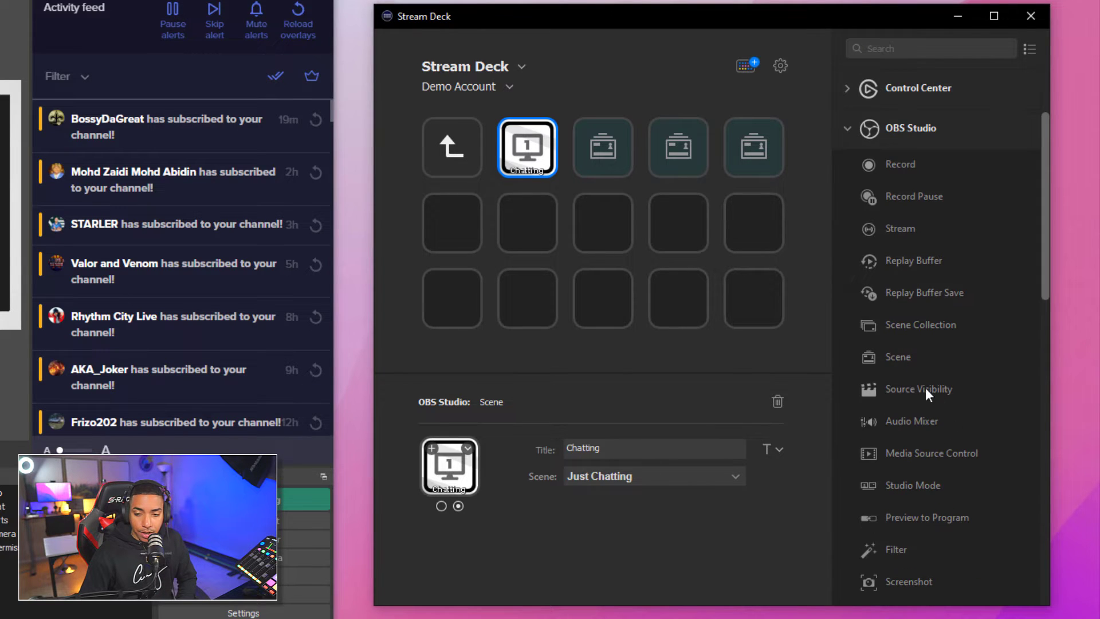
Add an OBS Source Visibility key for the Chat source in the Intermission scene
left_click_drag(916, 389, 453, 224)
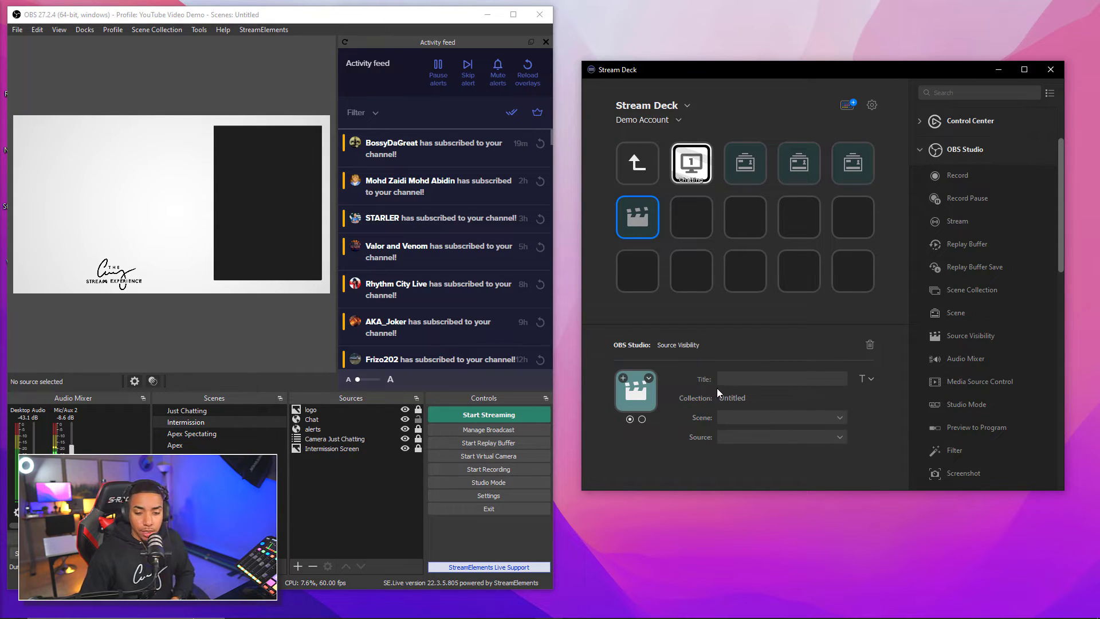
left_click(745, 416)
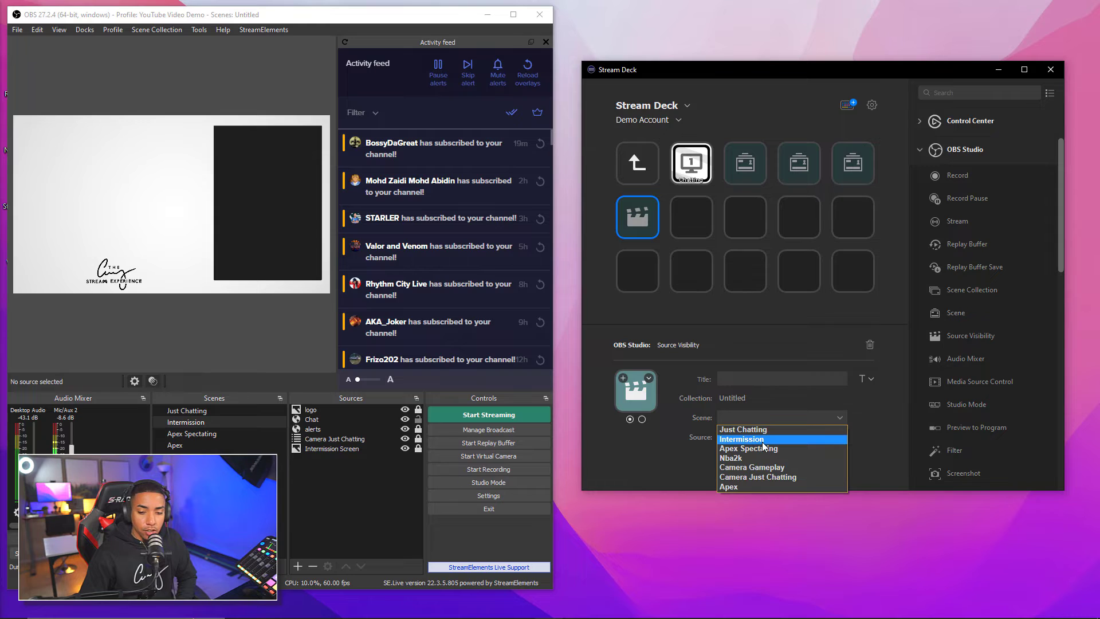
left_click(763, 440)
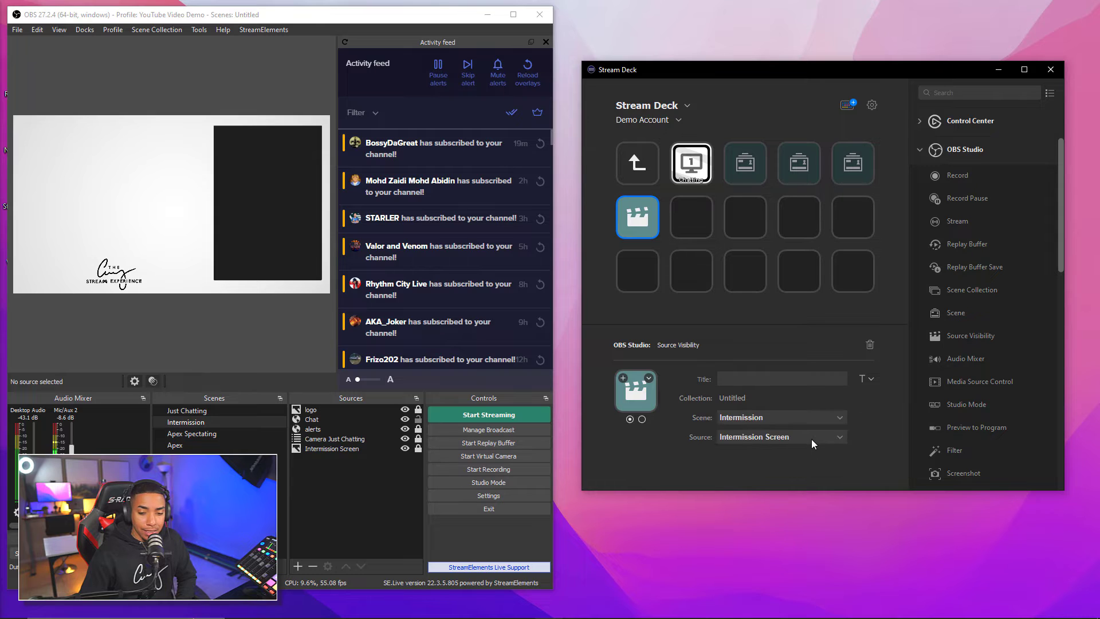
left_click(811, 439)
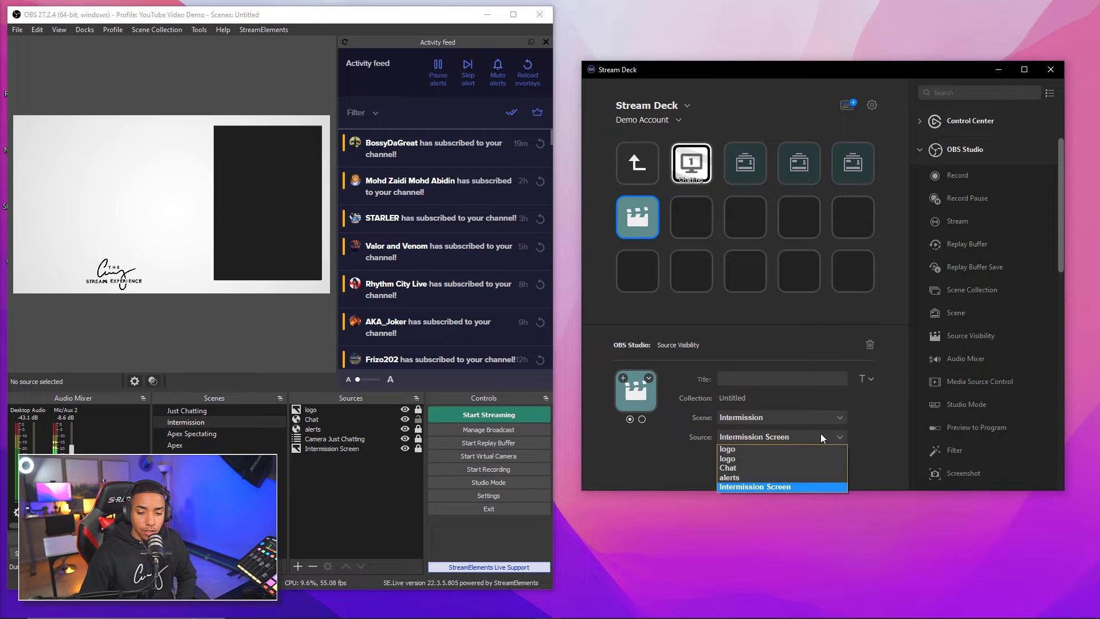
left_click(767, 468)
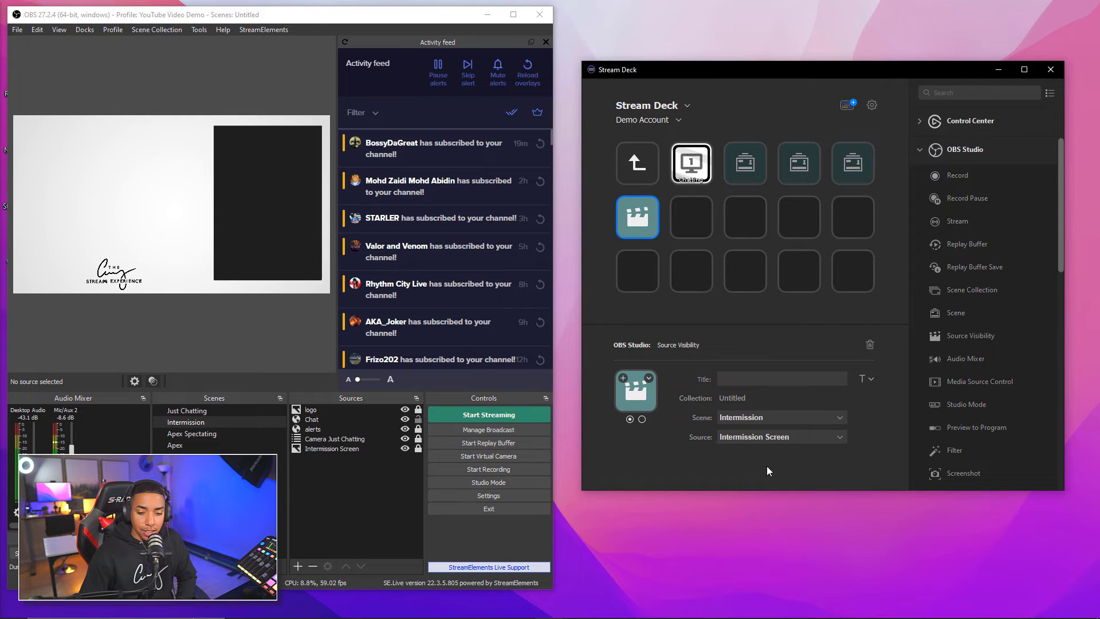
Title the key 'Chat', preview its two states, and check the source in OBS
left_click(737, 380)
type("Chat")
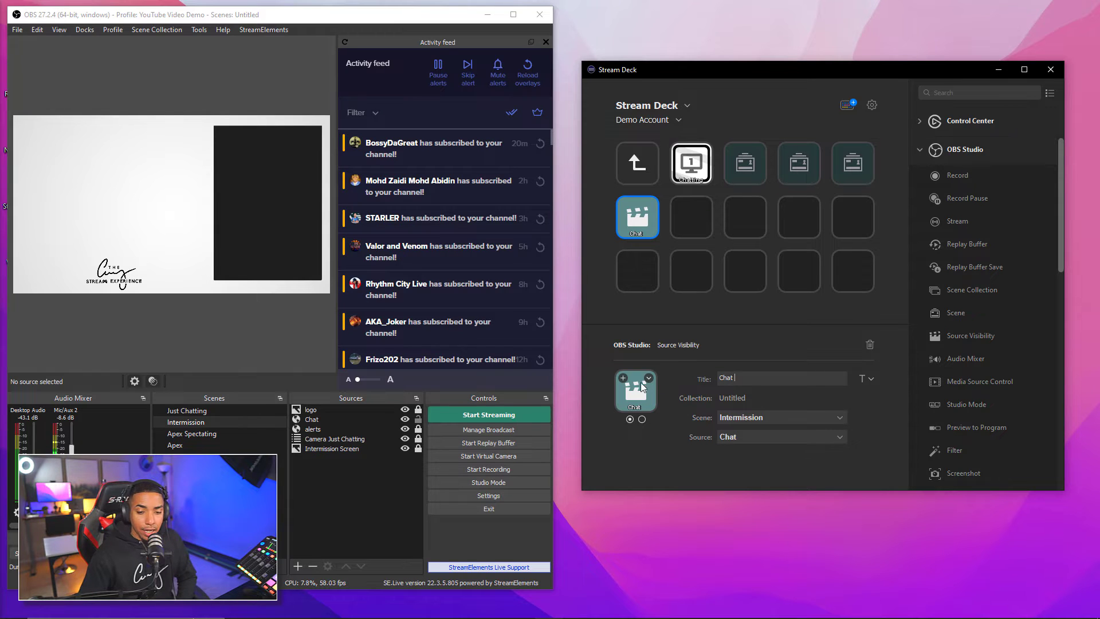
left_click(623, 379)
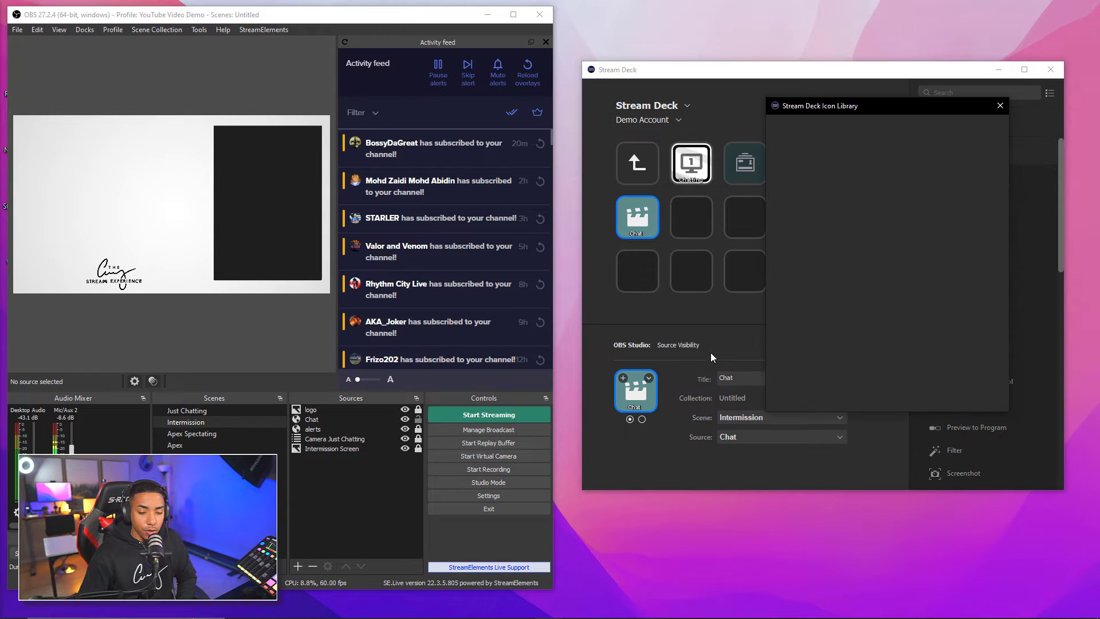
left_click(1002, 105)
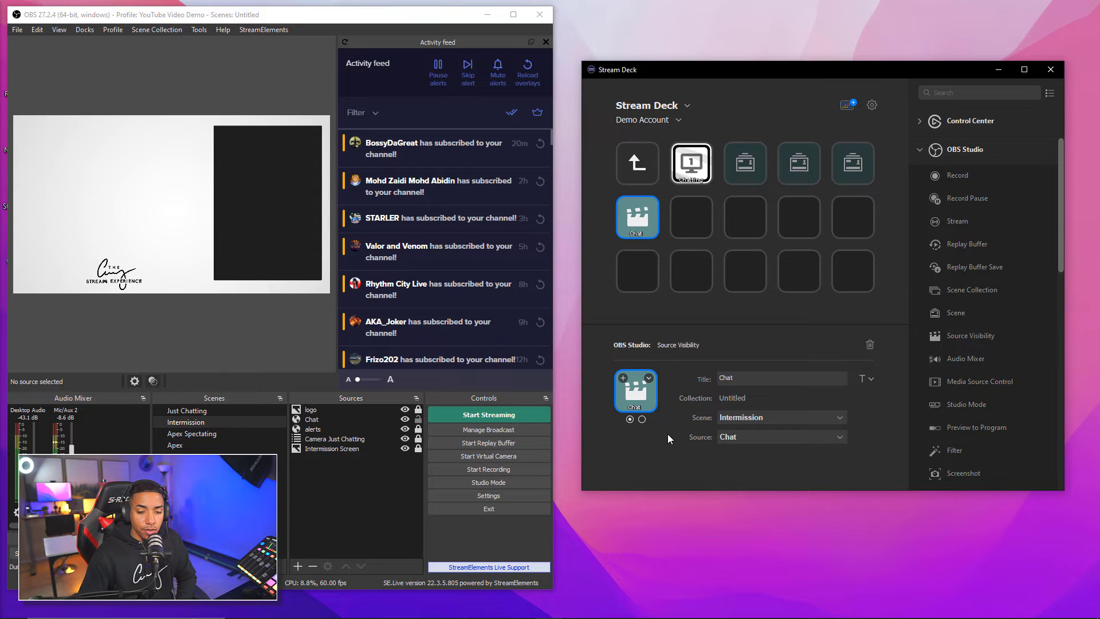
left_click(642, 421)
left_click(631, 420)
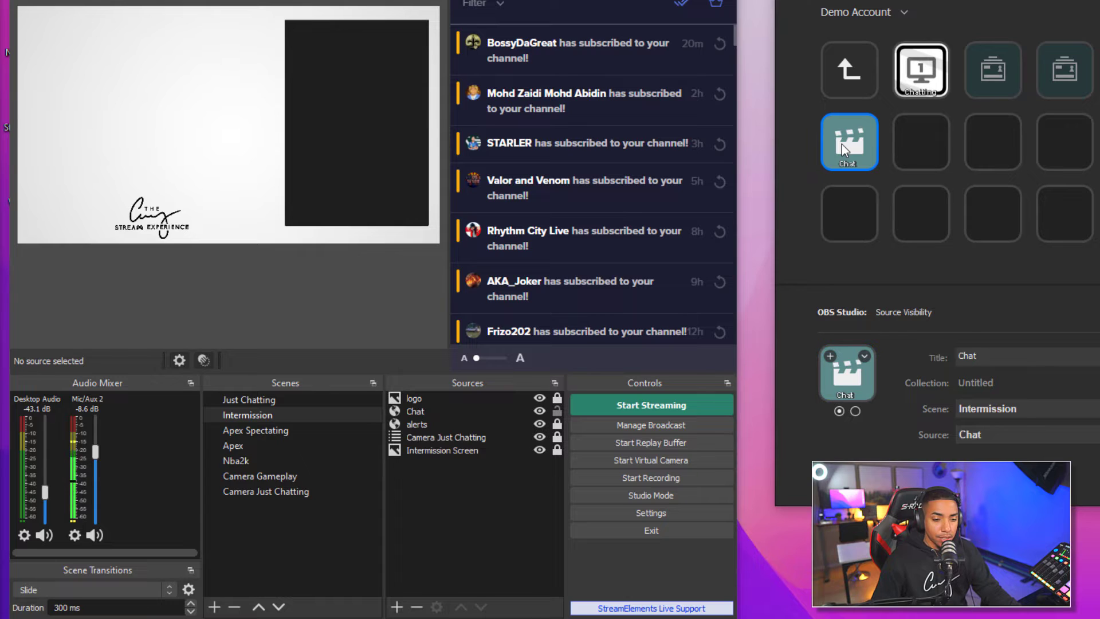
left_click(314, 413)
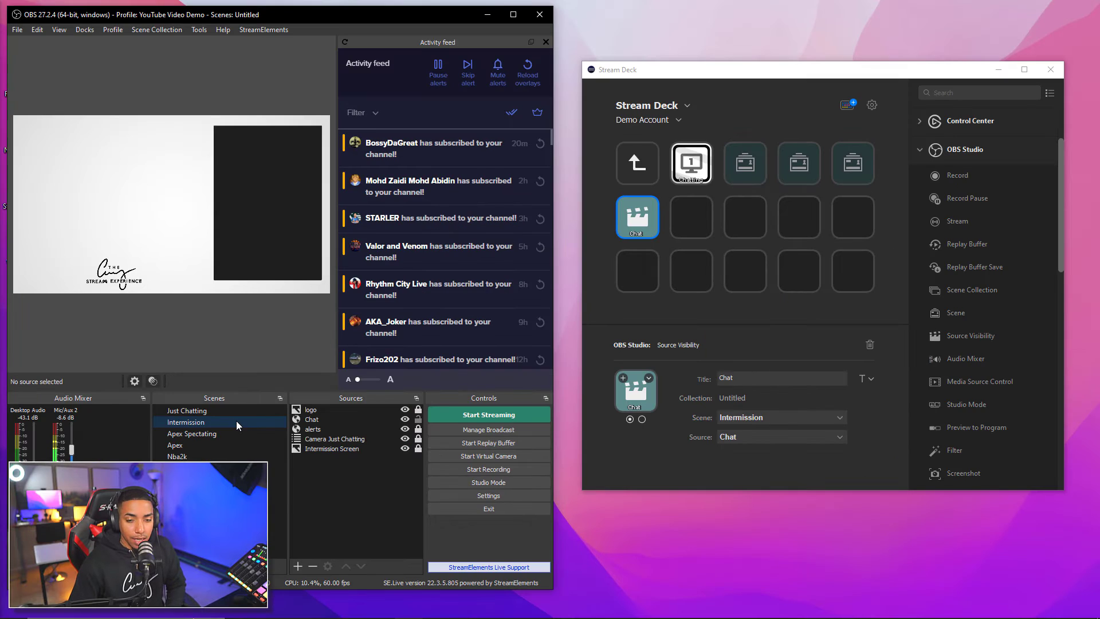
Drag a BarRaider Speed Test action onto the empty key beside Chat
left_click(767, 332)
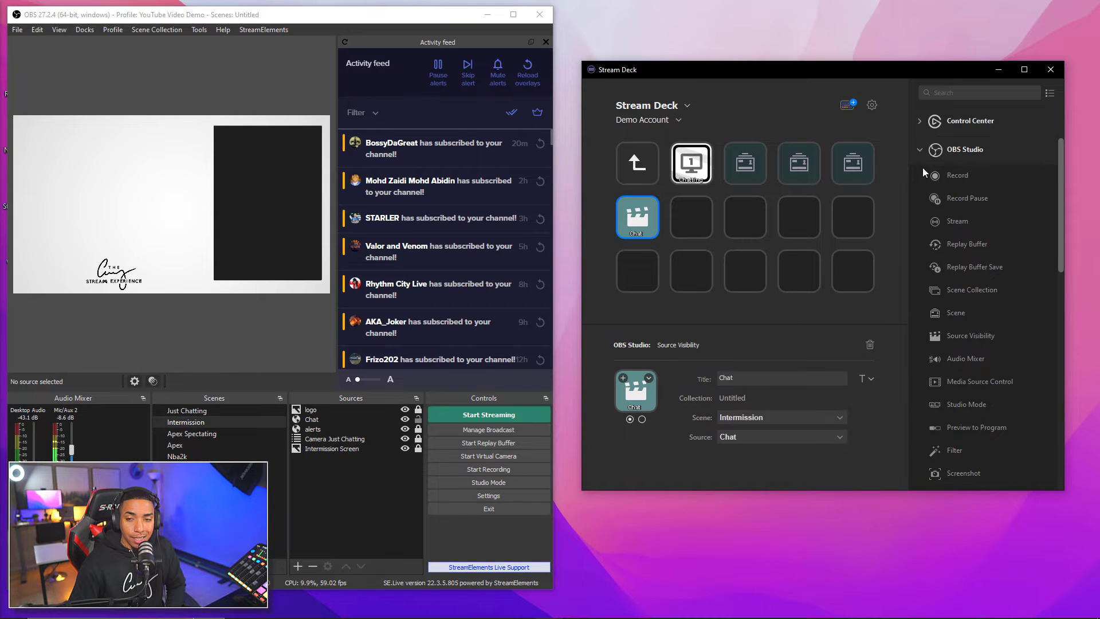
left_click(919, 148)
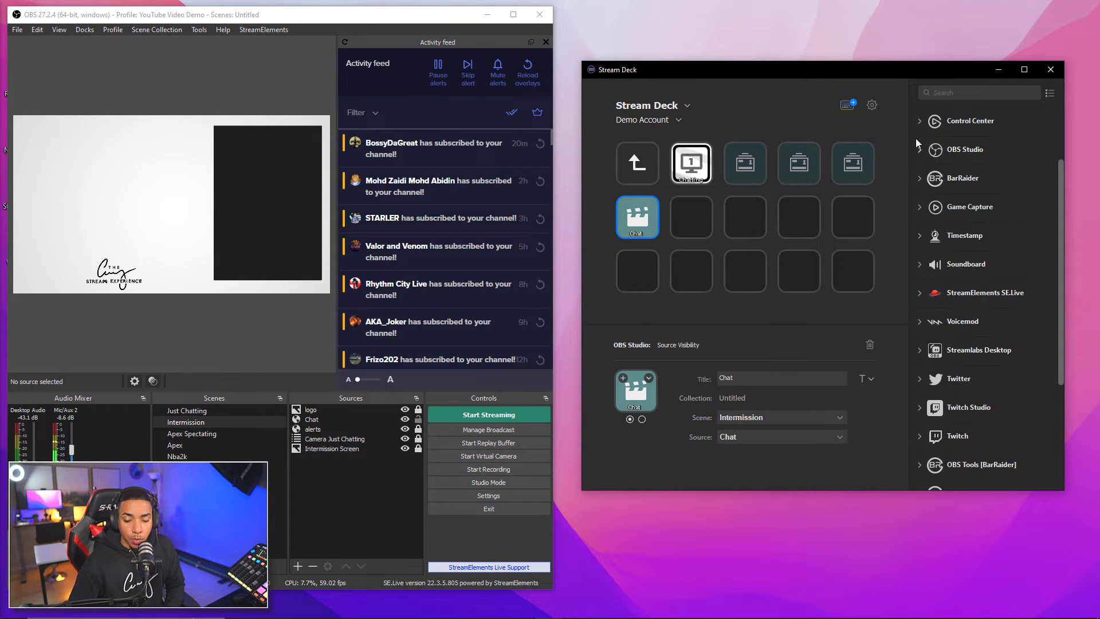
scroll(1002, 189, "down", 5)
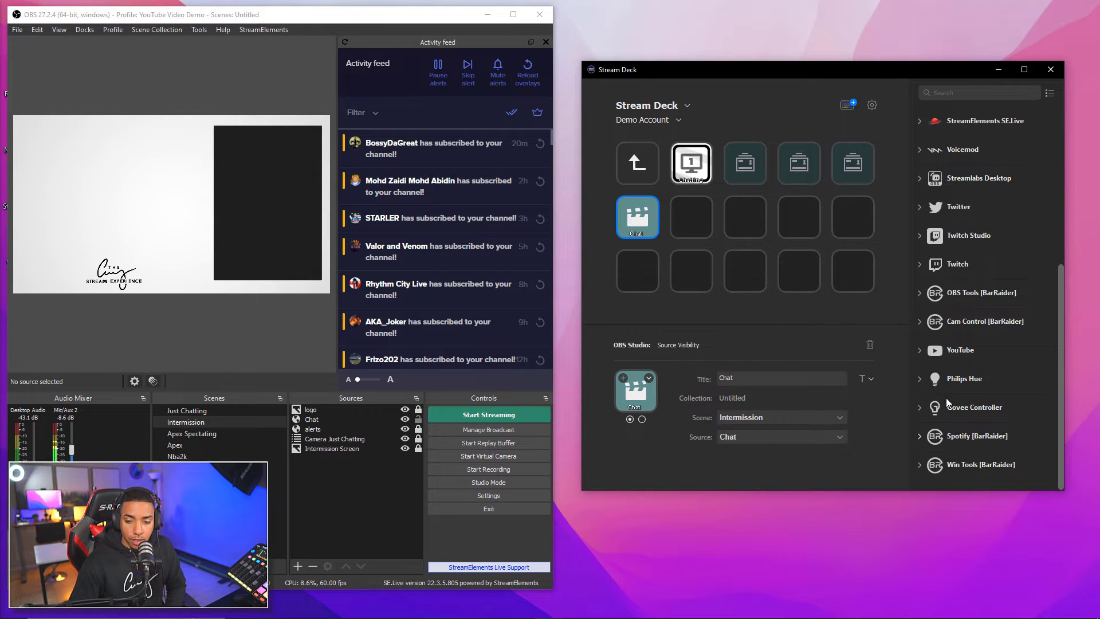
scroll(948, 372, "up", 5)
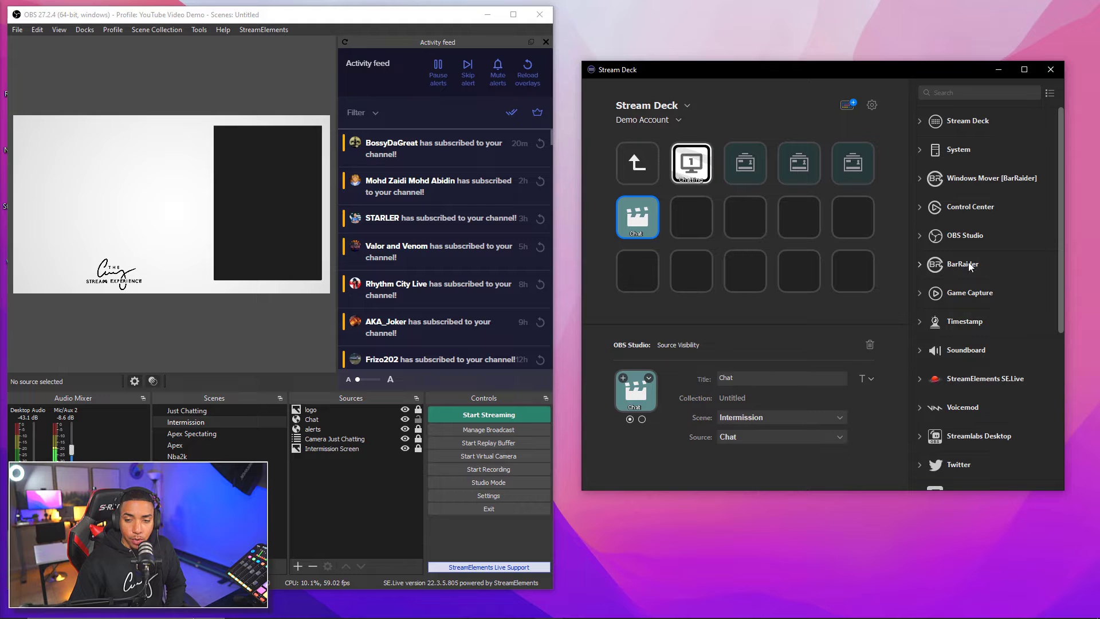
left_click(935, 266)
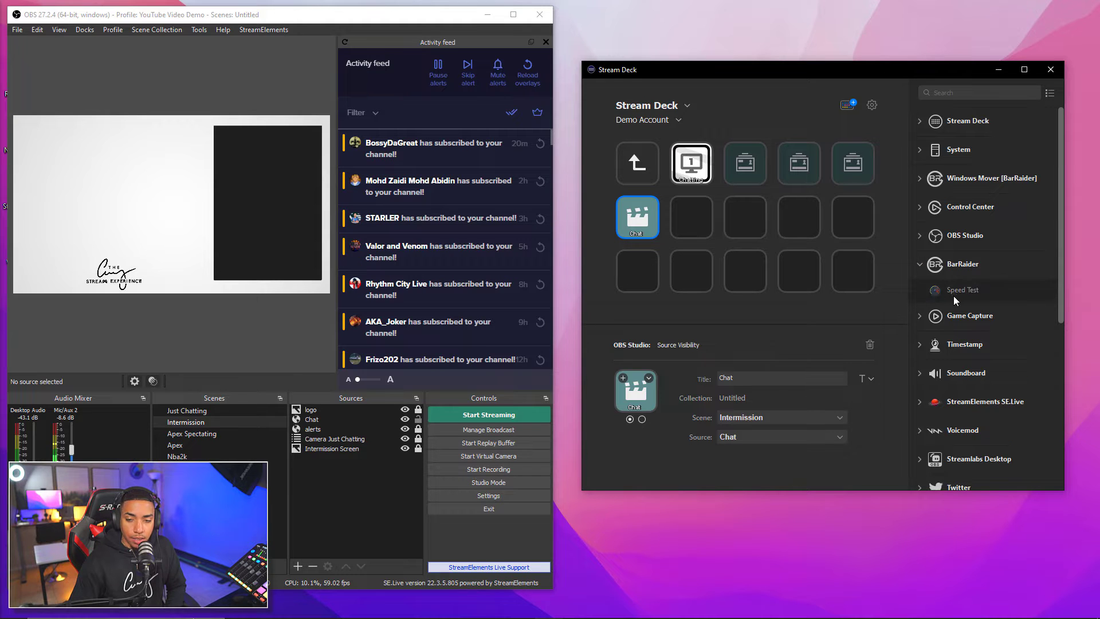
left_click_drag(963, 290, 693, 215)
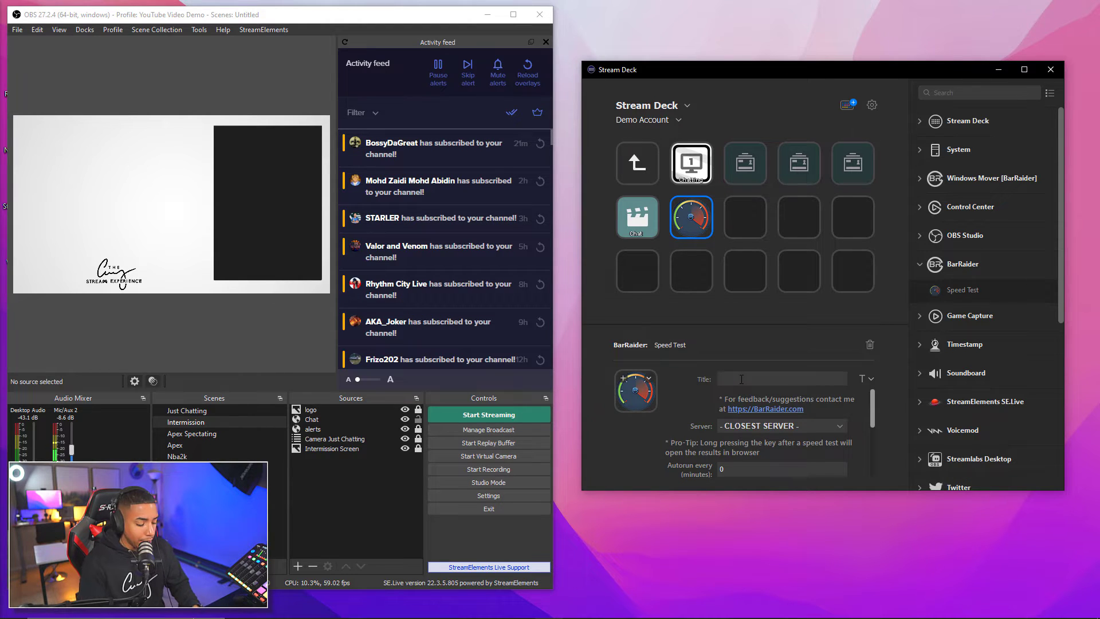
Title the Speed Test key 'Speed' and review its Save to file and Legend settings
type("peed")
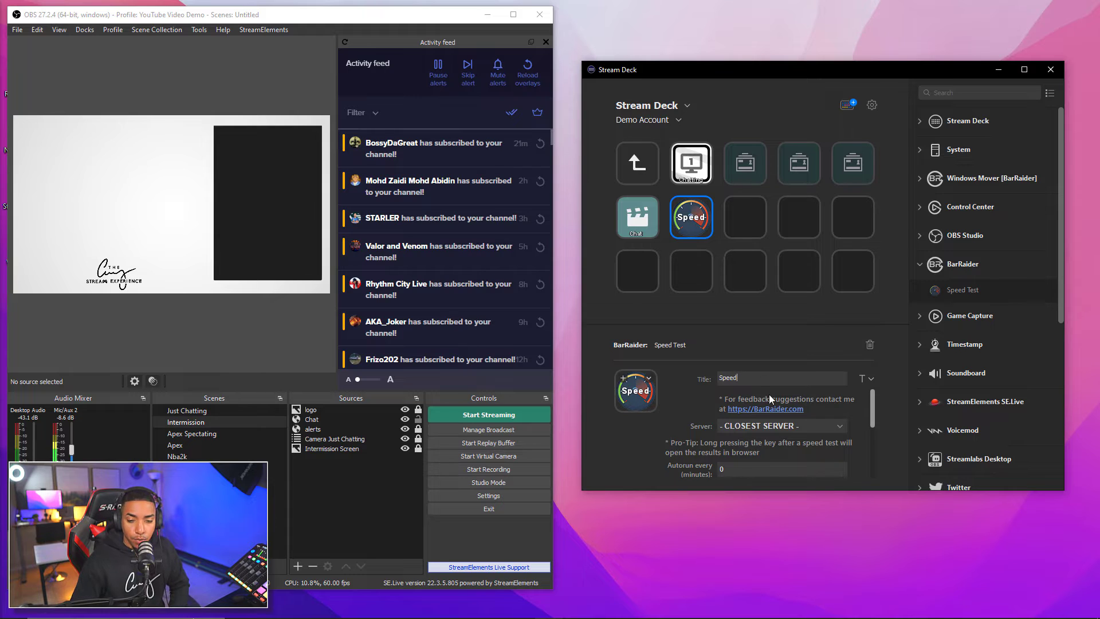
scroll(734, 403, "down", 1)
scroll(765, 401, "down", 2)
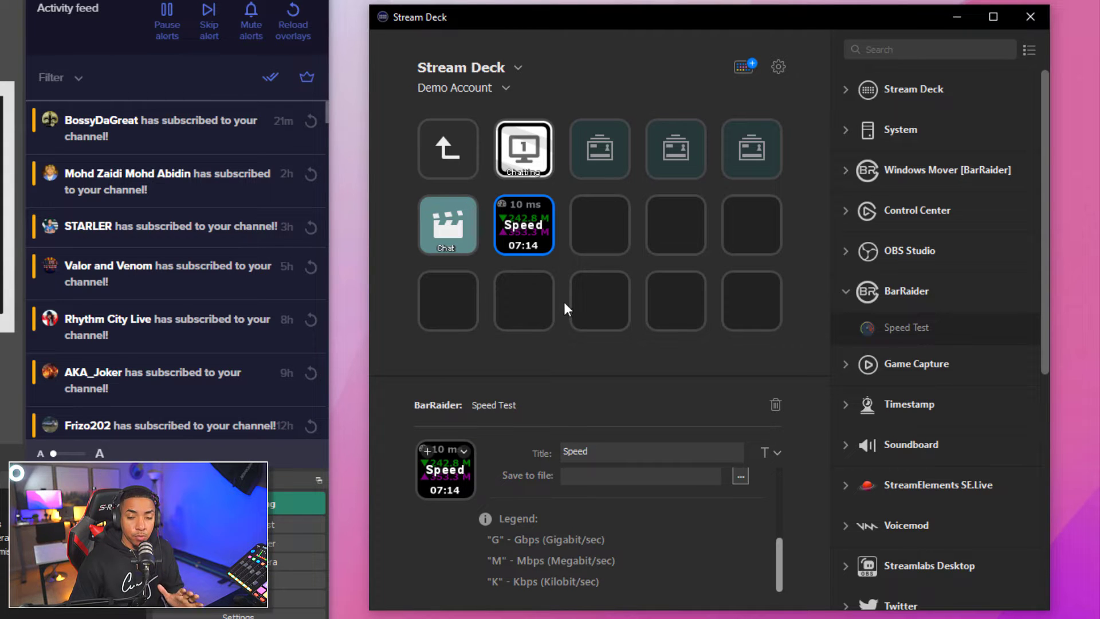
Add OBS Record, Record Pause, and Stream keys across the rest of row 2
left_click(851, 296)
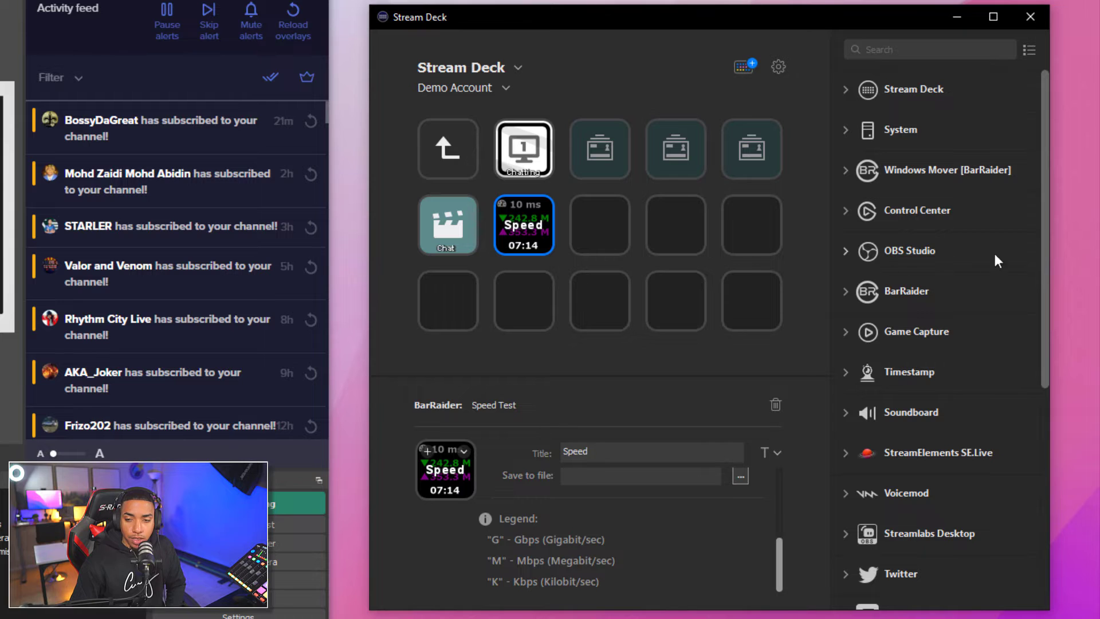
left_click(848, 252)
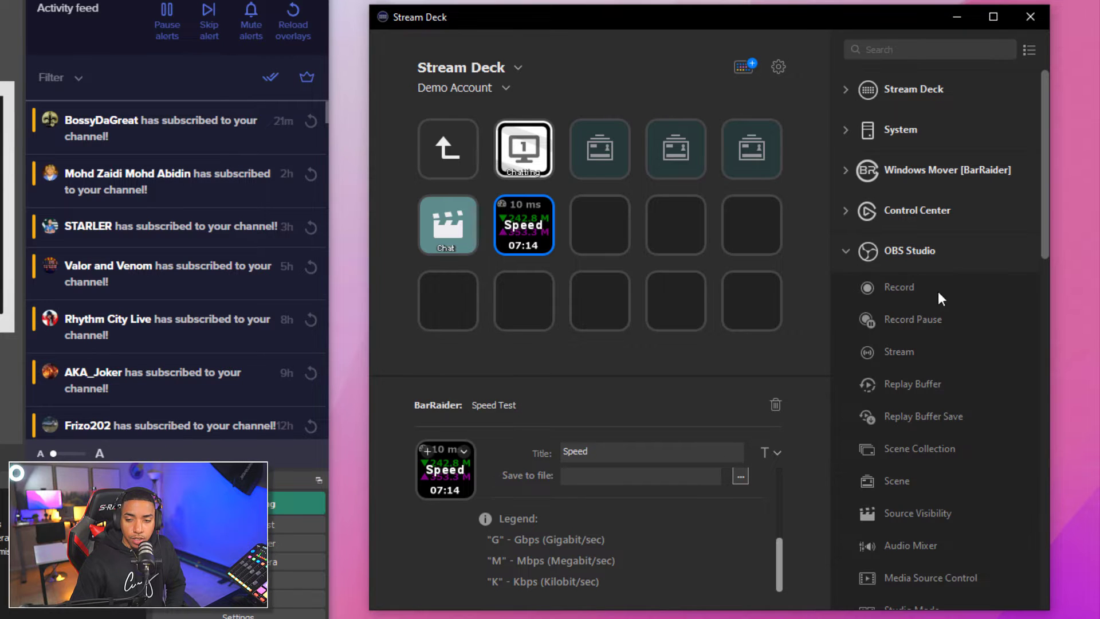
left_click_drag(900, 286, 601, 233)
left_click_drag(917, 327, 685, 232)
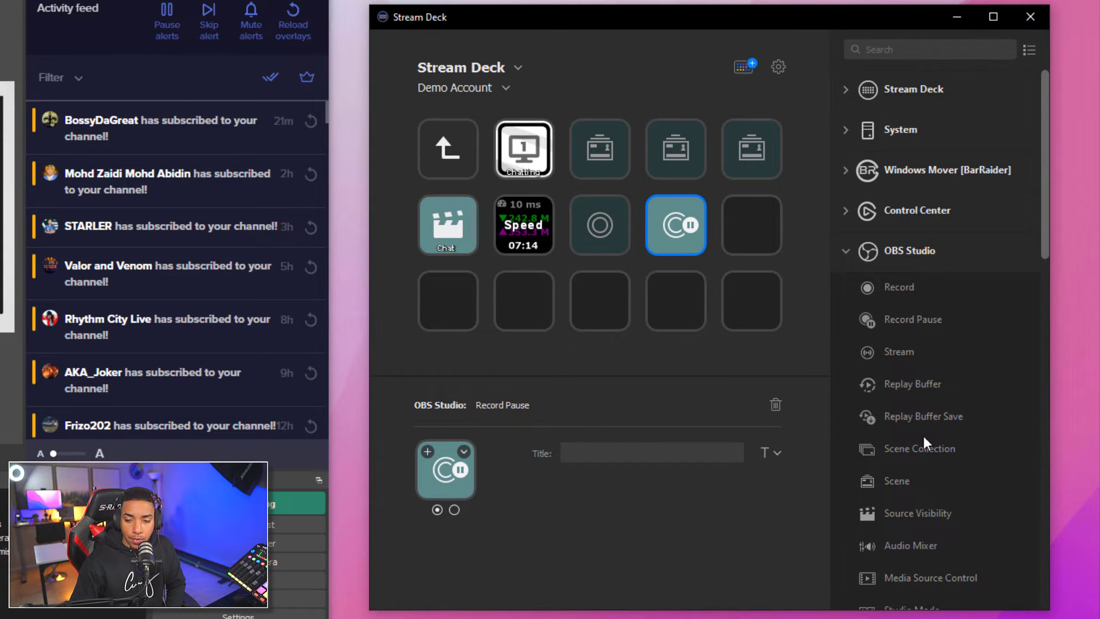
scroll(917, 458, "down", 4)
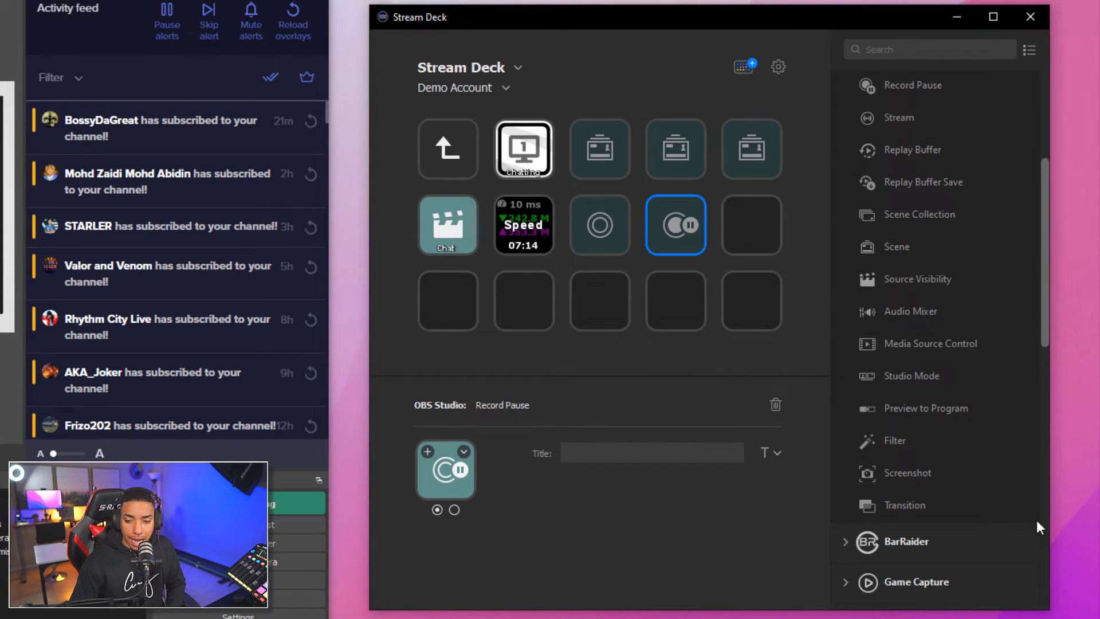
scroll(957, 478, "up", 4)
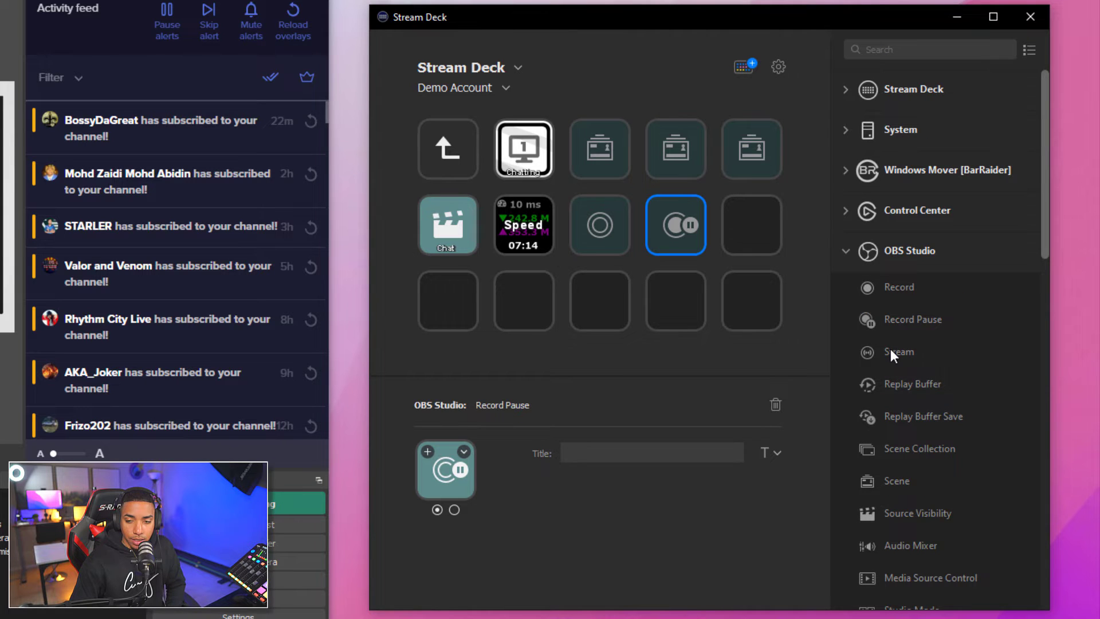
left_click_drag(892, 352, 741, 225)
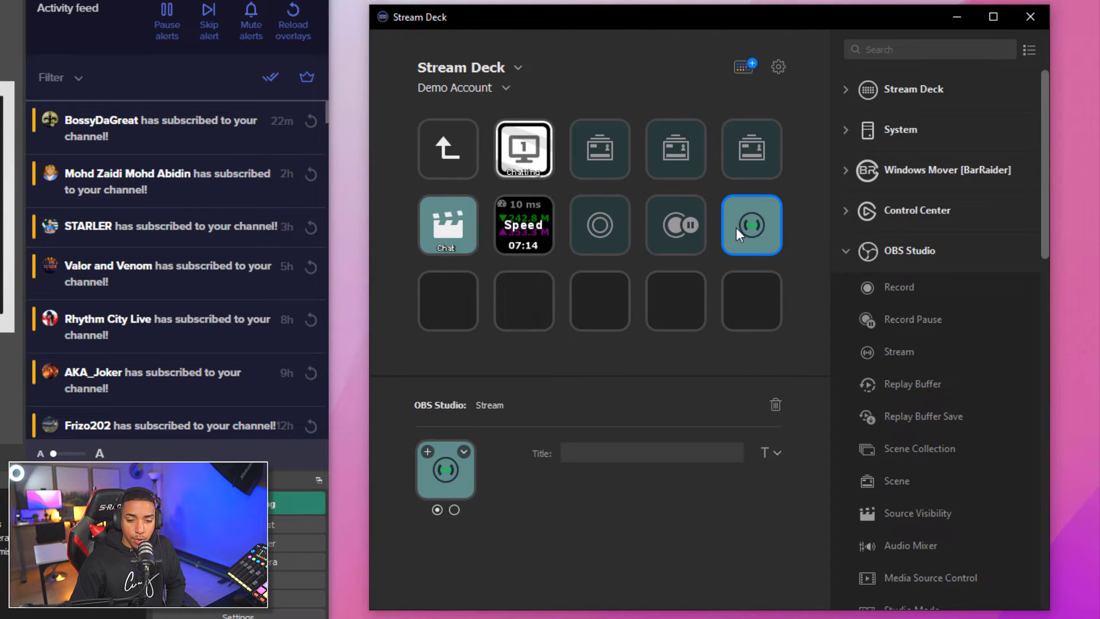
Select the Record key, show its first state, and bring up its image options
left_click(603, 225)
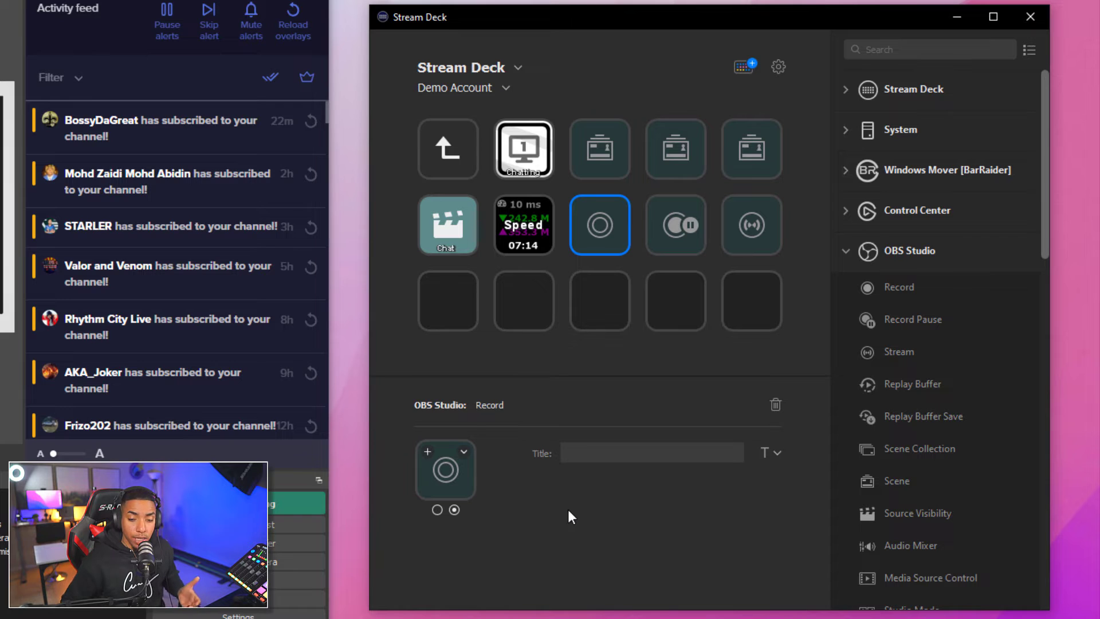
left_click(438, 510)
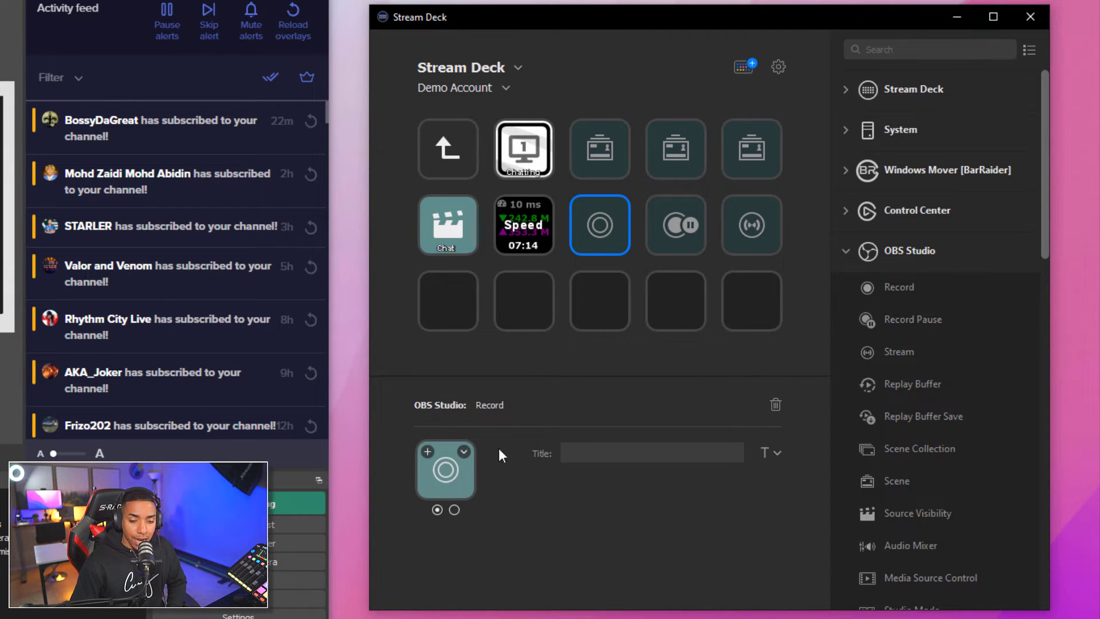
left_click(466, 451)
Set the Record key's image to the 'record on' file
left_click(537, 483)
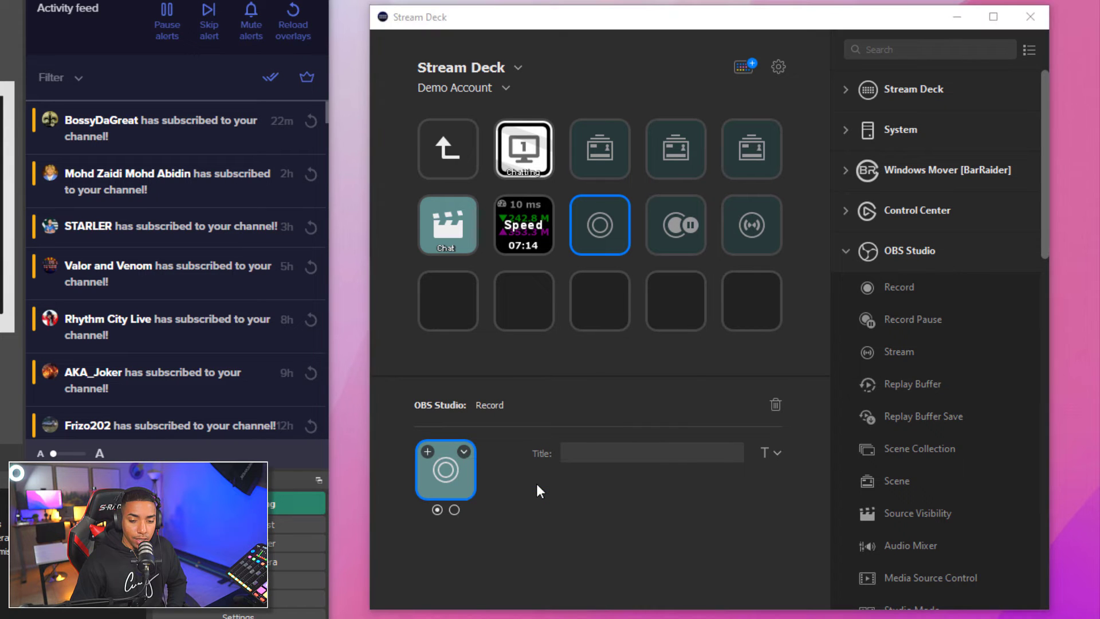
scroll(679, 231, "down", 5)
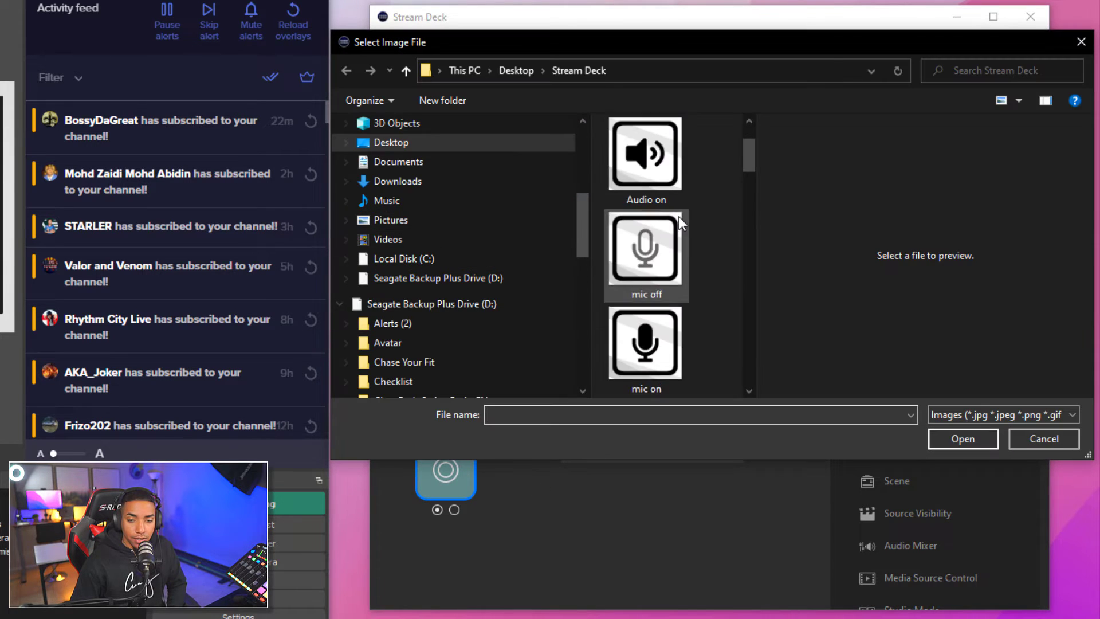
scroll(679, 231, "down", 3)
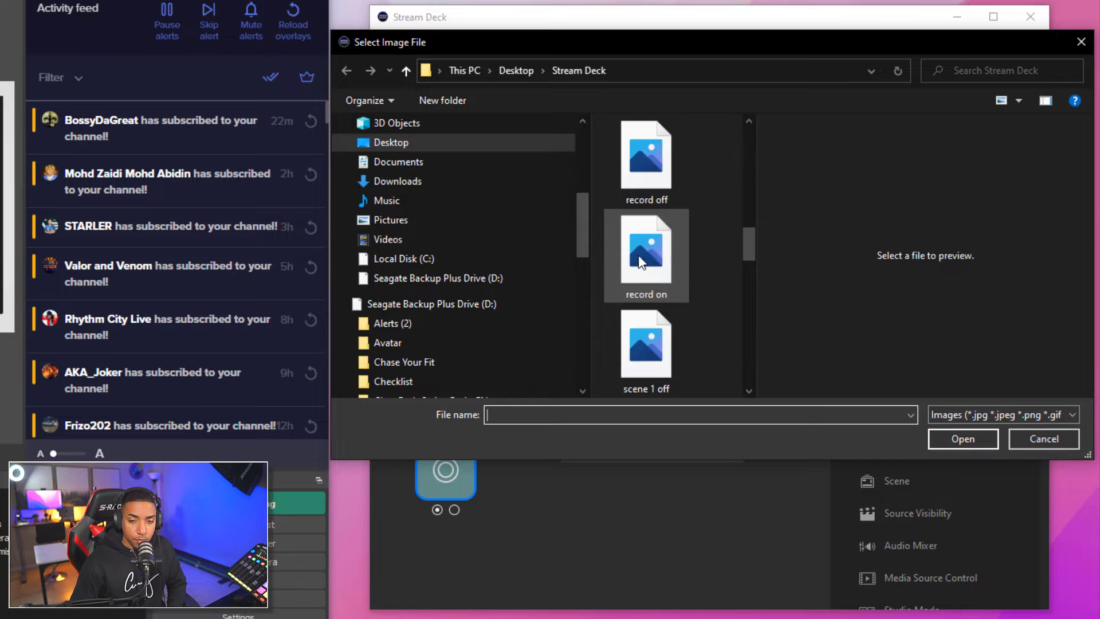
left_click(655, 259)
left_click(948, 437)
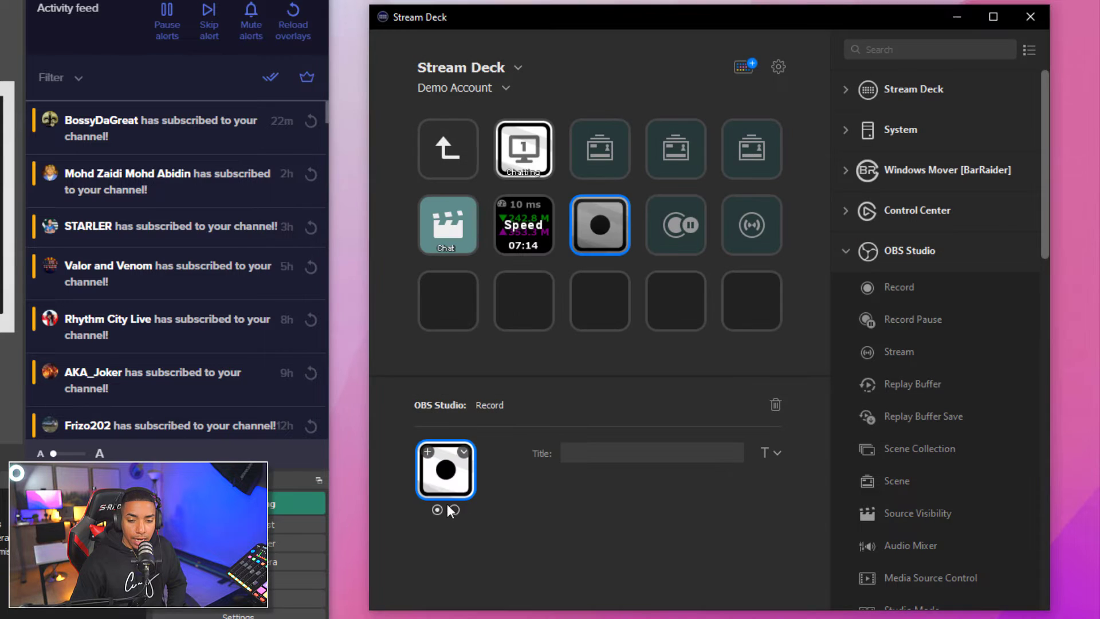
Select the Record Pause key, then the Stream key, and bring up the Stream key's image options
left_click(679, 243)
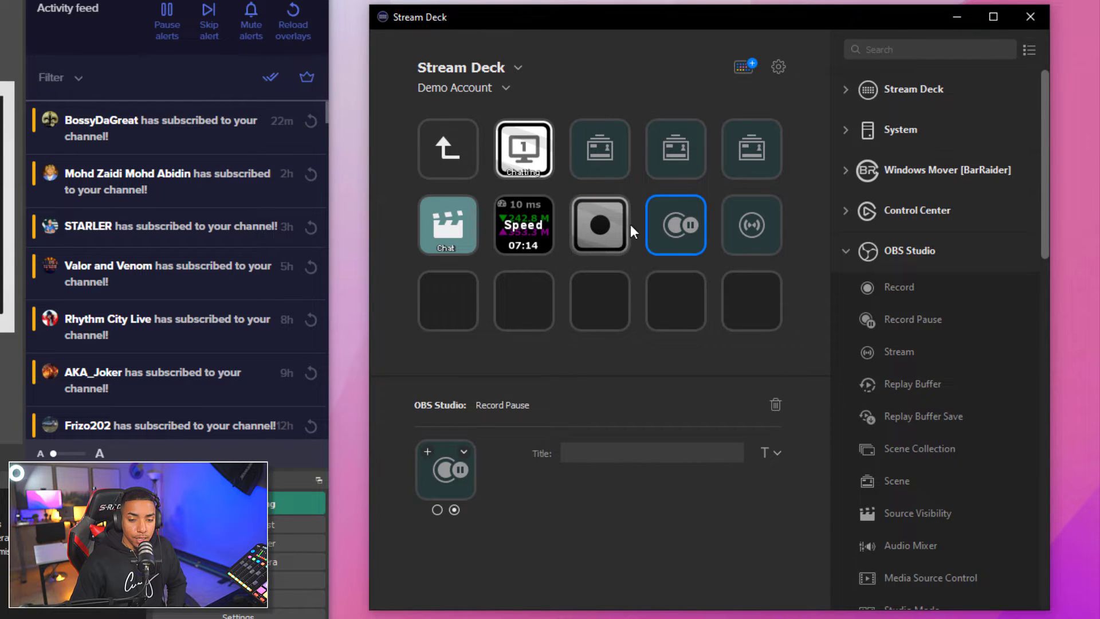
left_click(751, 240)
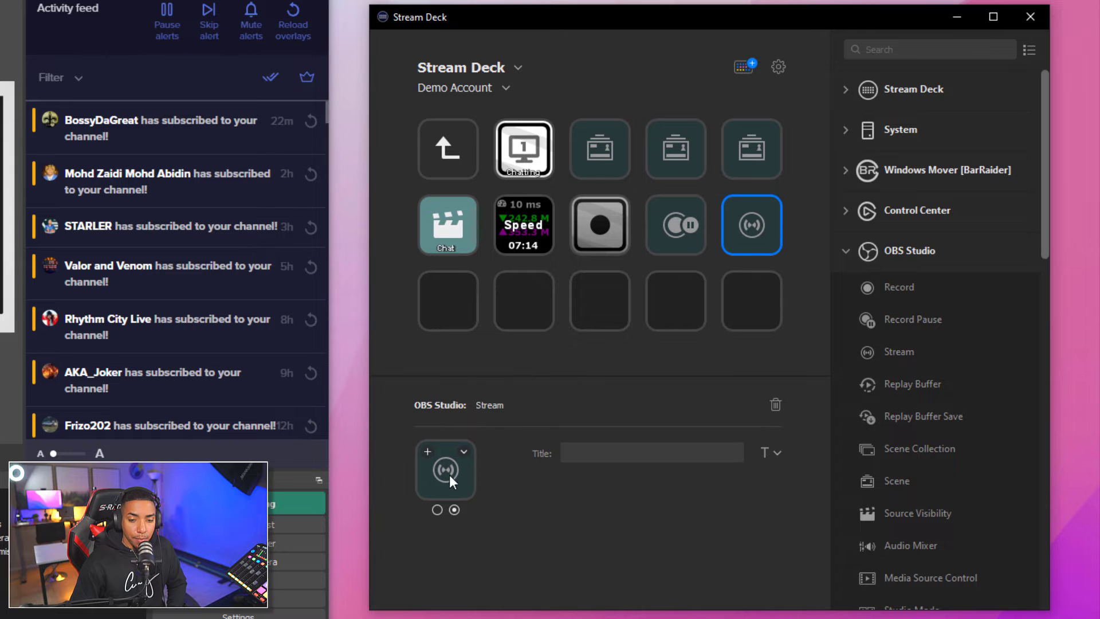
left_click(463, 452)
left_click(487, 481)
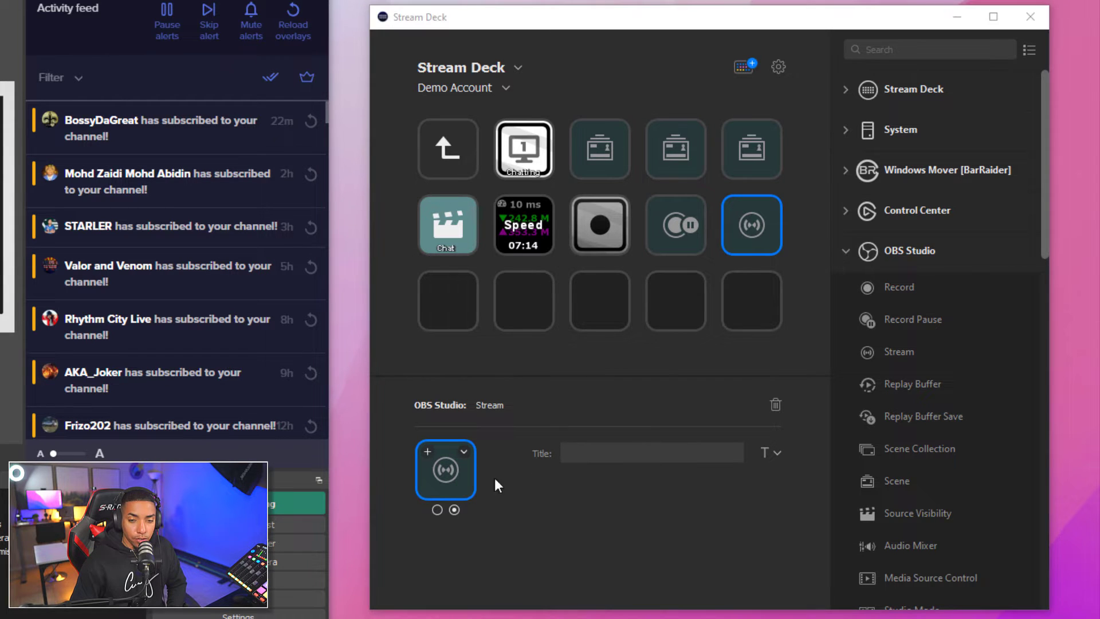
scroll(666, 221, "down", 5)
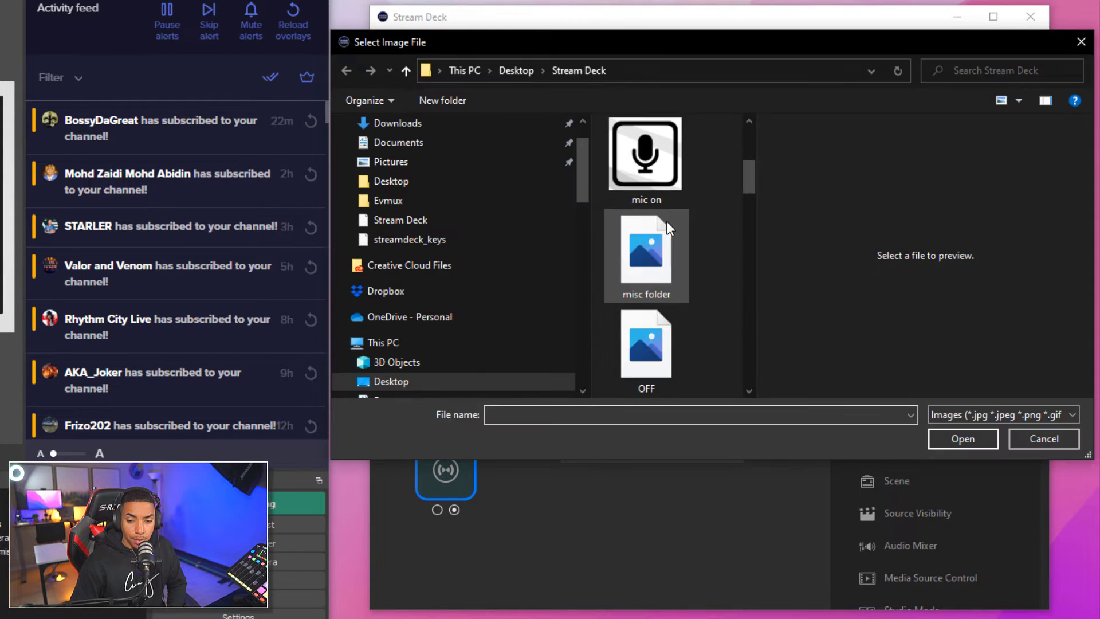
scroll(668, 224, "down", 8)
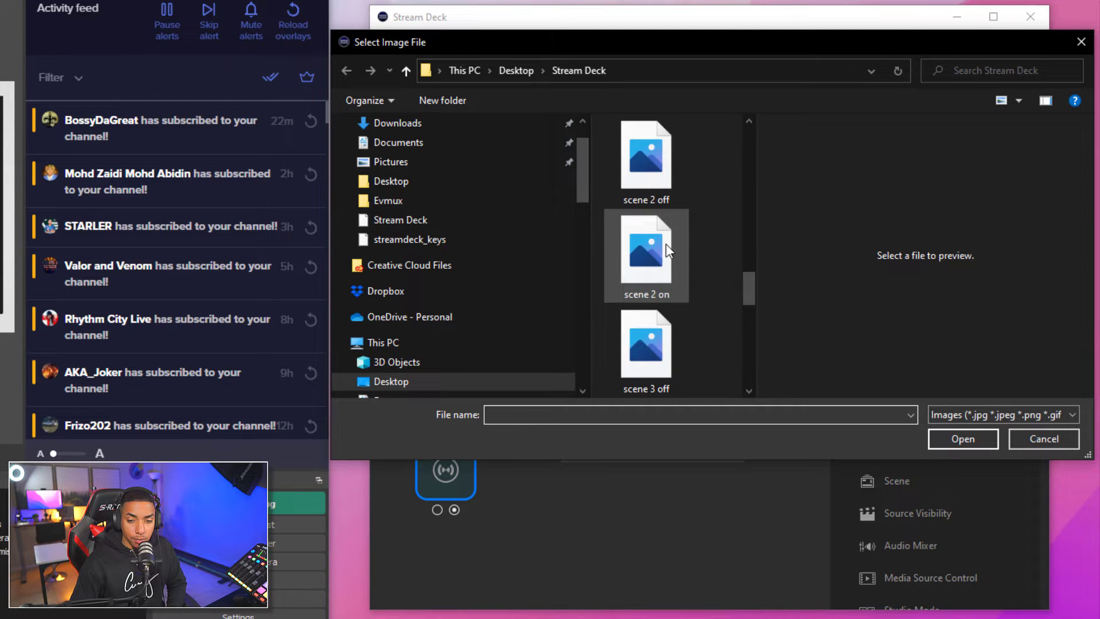
scroll(682, 260, "down", 3)
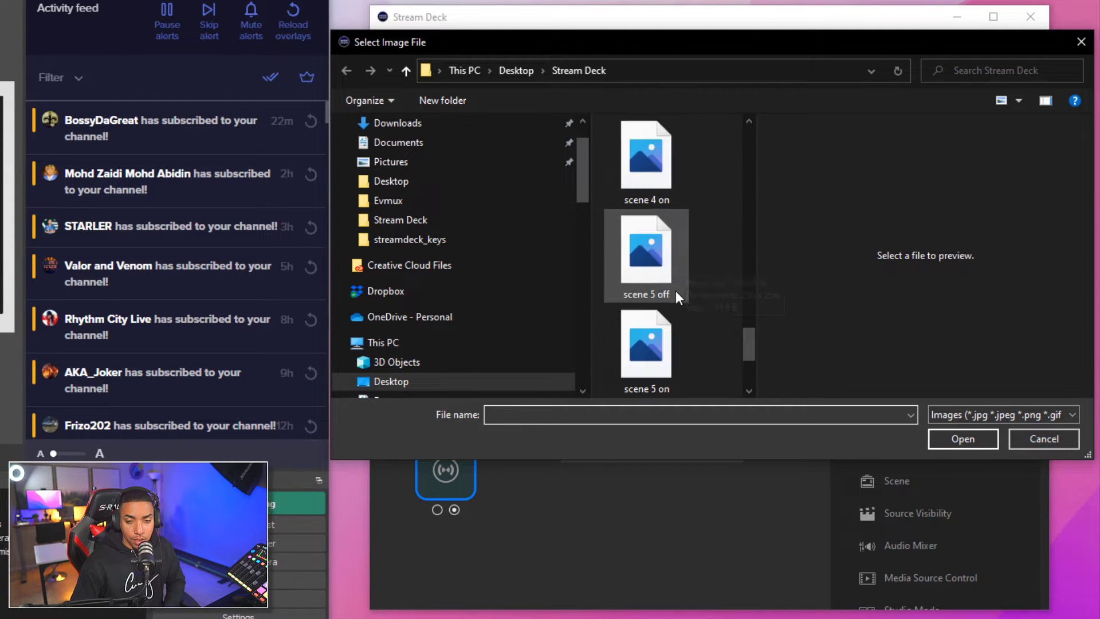
scroll(669, 303, "down", 2)
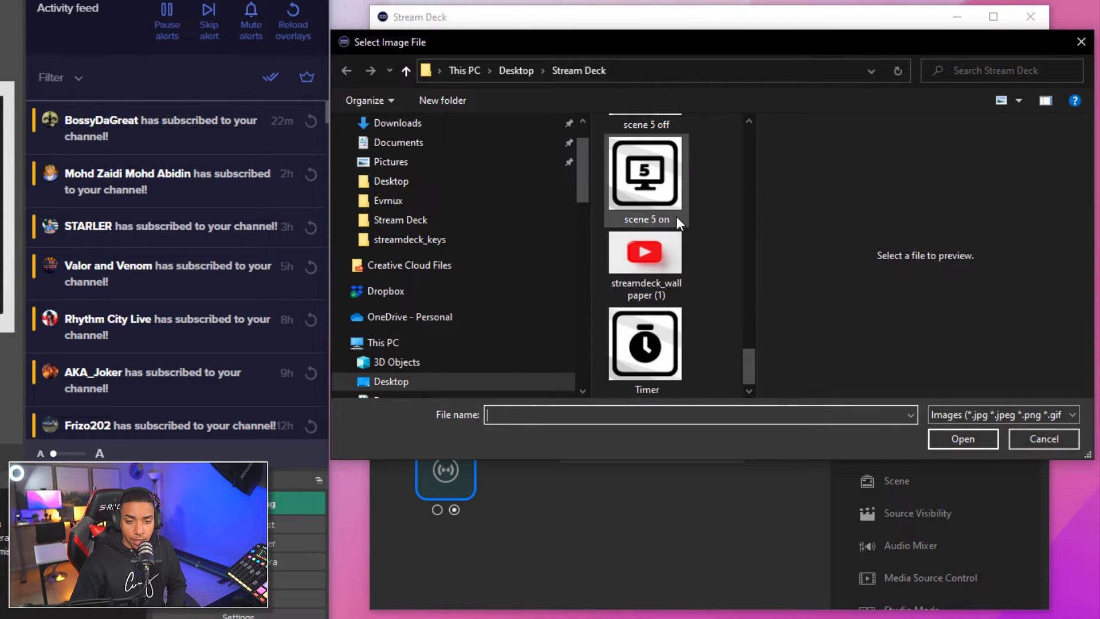
left_click(1043, 440)
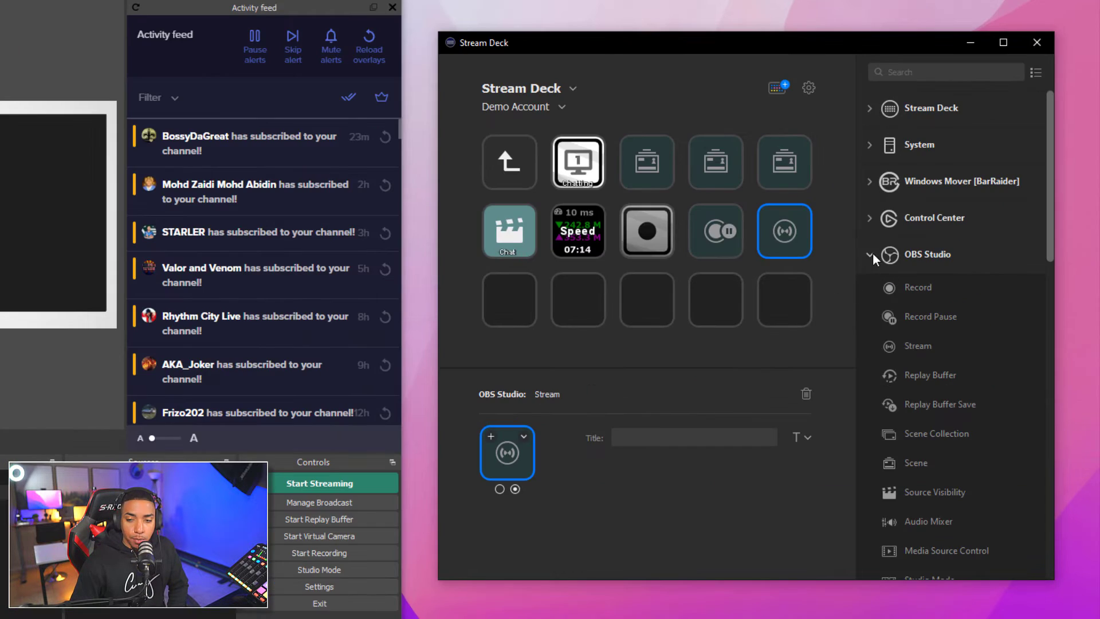
Add an OBS Audio Mixer key at row 3, column 1 controlling Mic/Aux 2
left_click(871, 255)
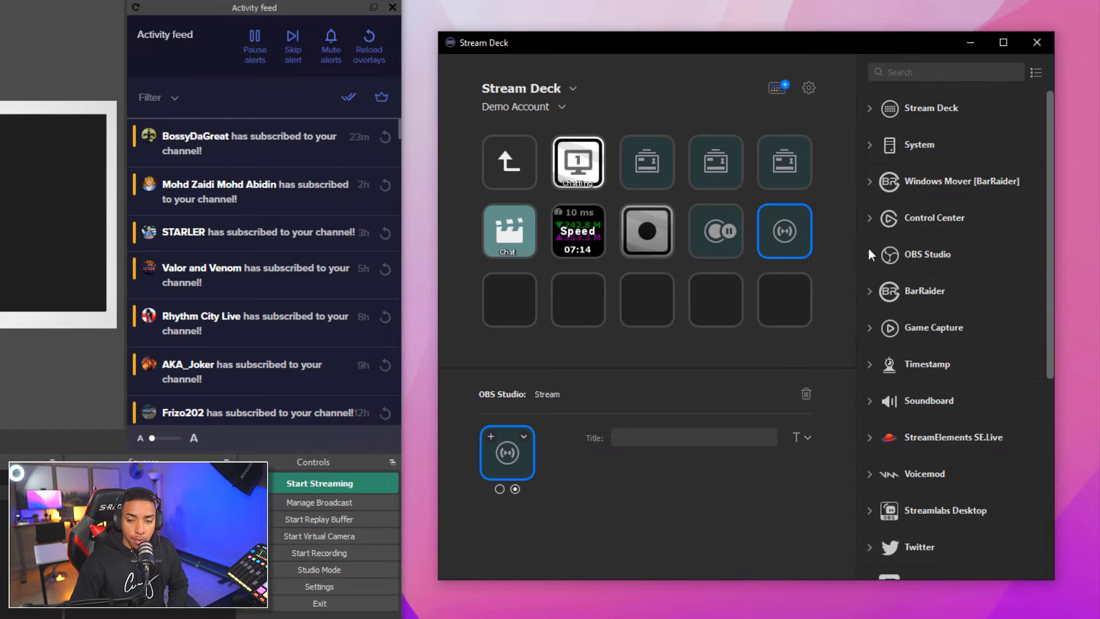
left_click(867, 255)
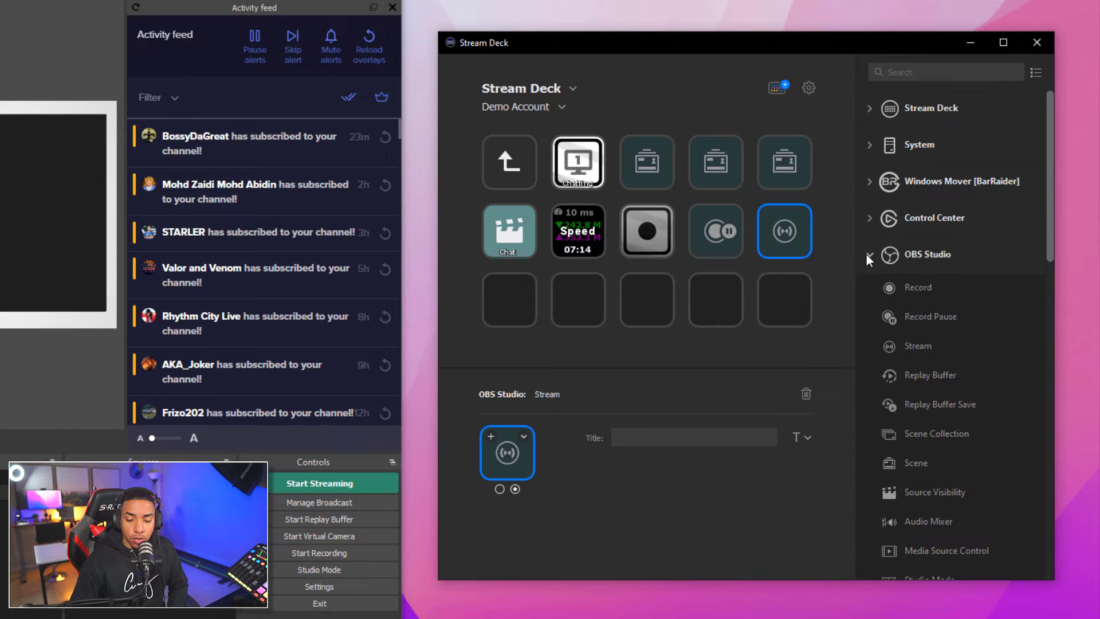
scroll(969, 316, "down", 3)
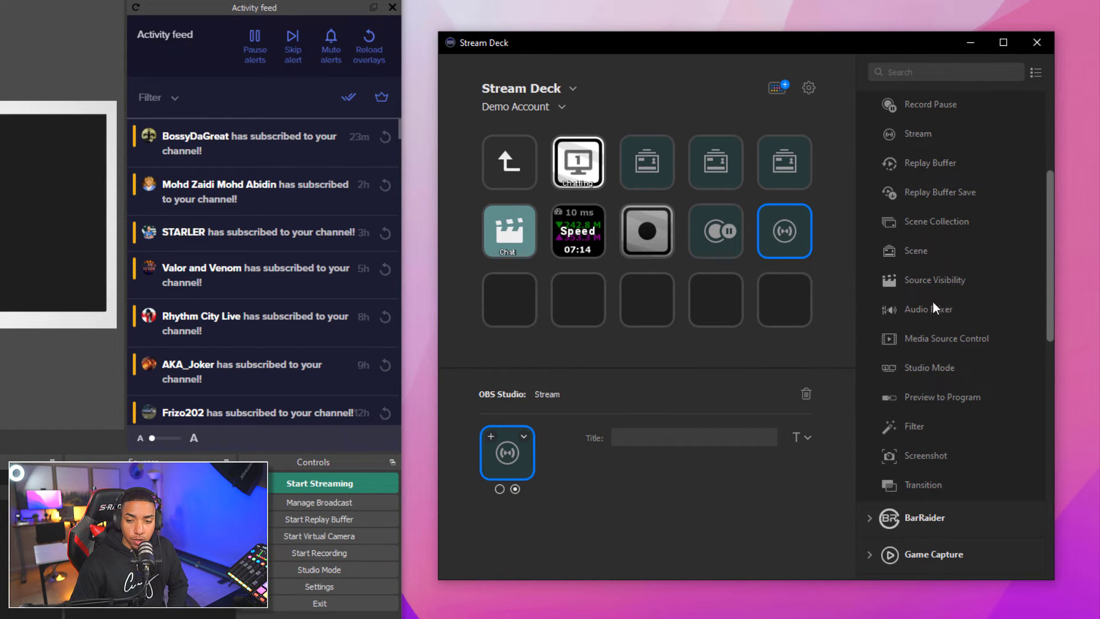
left_click_drag(924, 308, 508, 301)
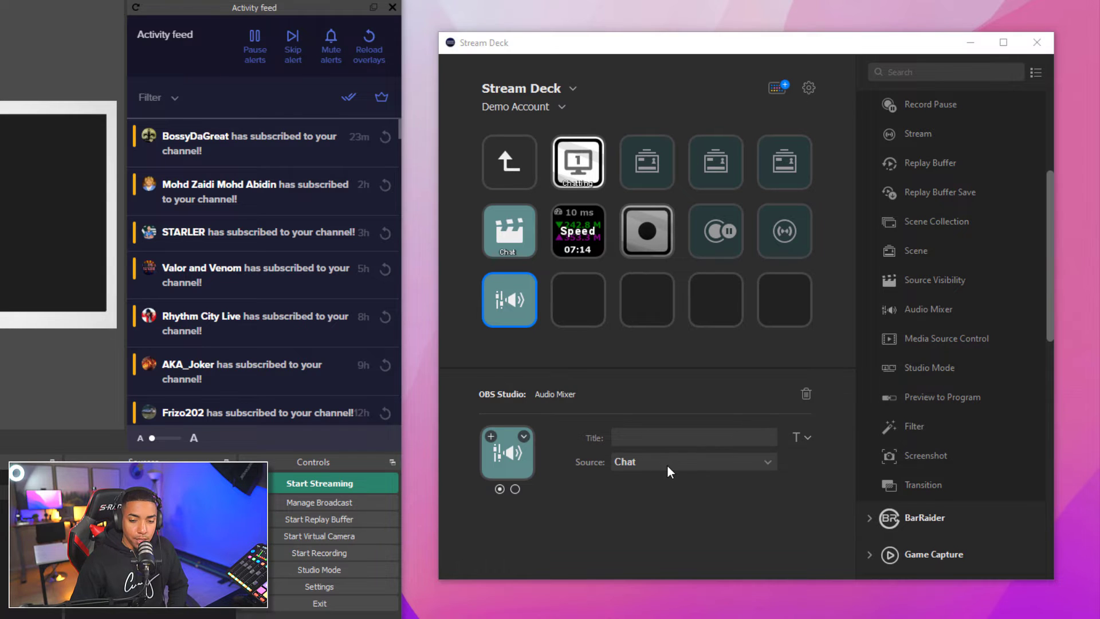
left_click(665, 464)
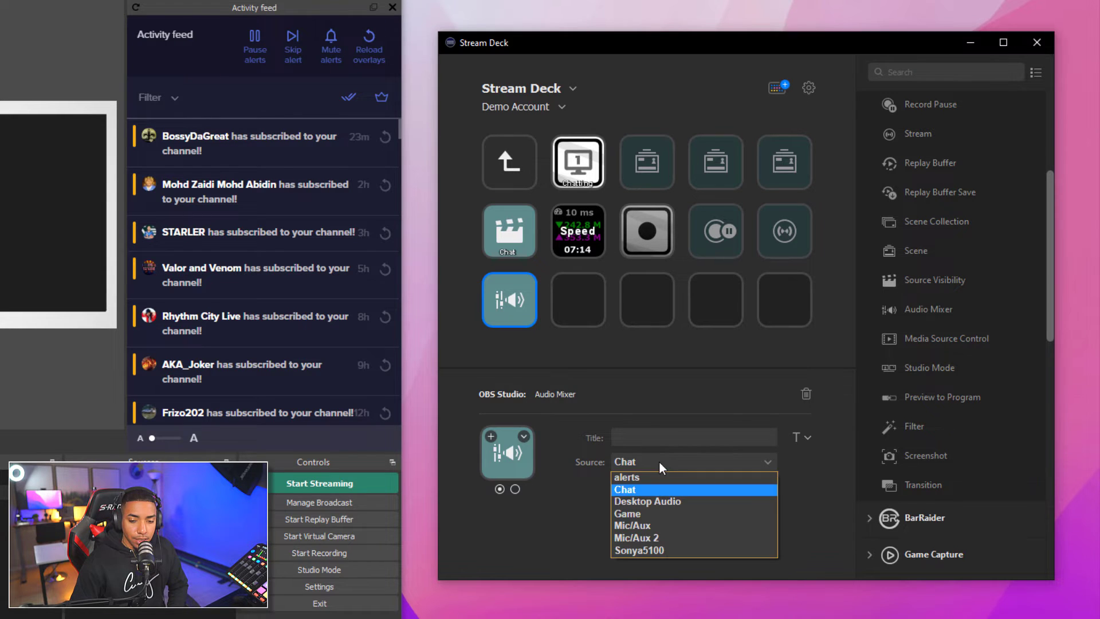
left_click(651, 538)
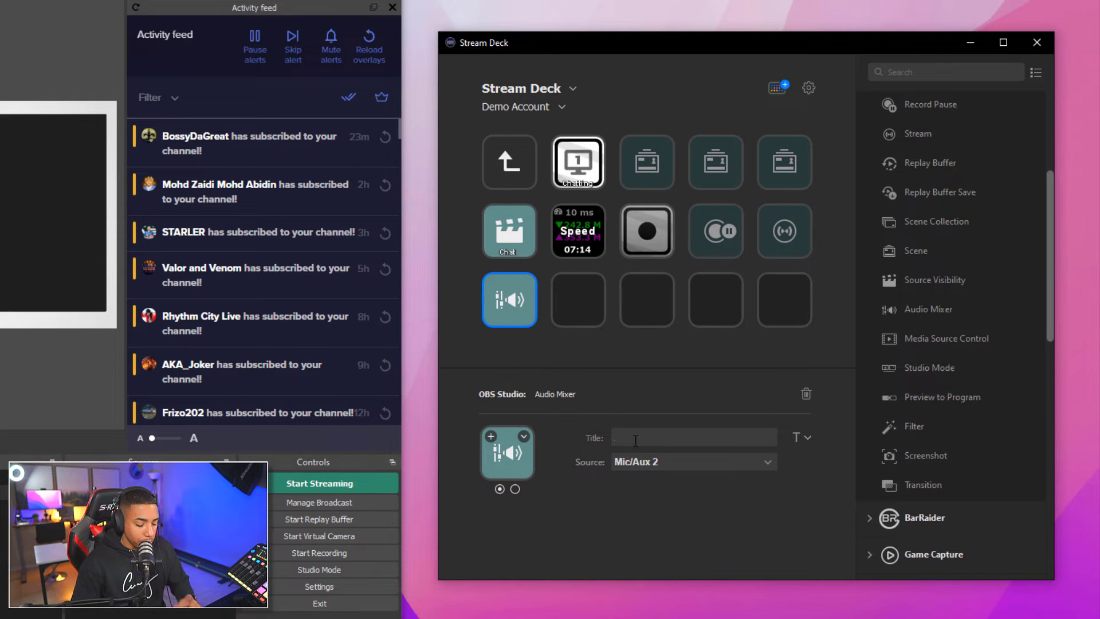
Title the key 'Mic', preview its muted and unmuted states, and choose Set from File
type("Mic")
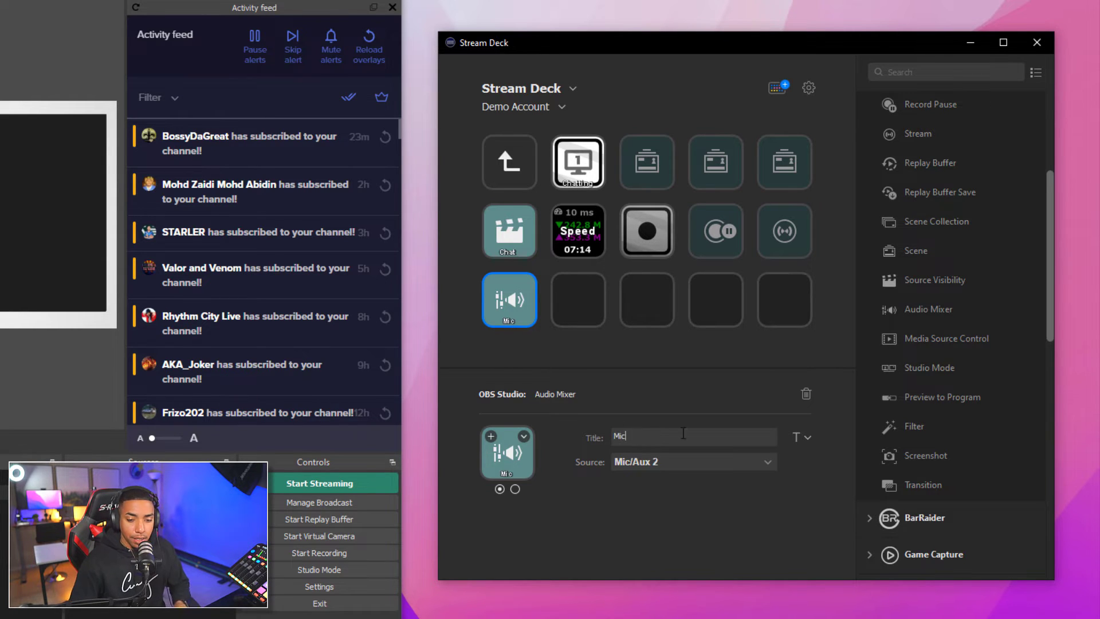
left_click(515, 489)
left_click(499, 490)
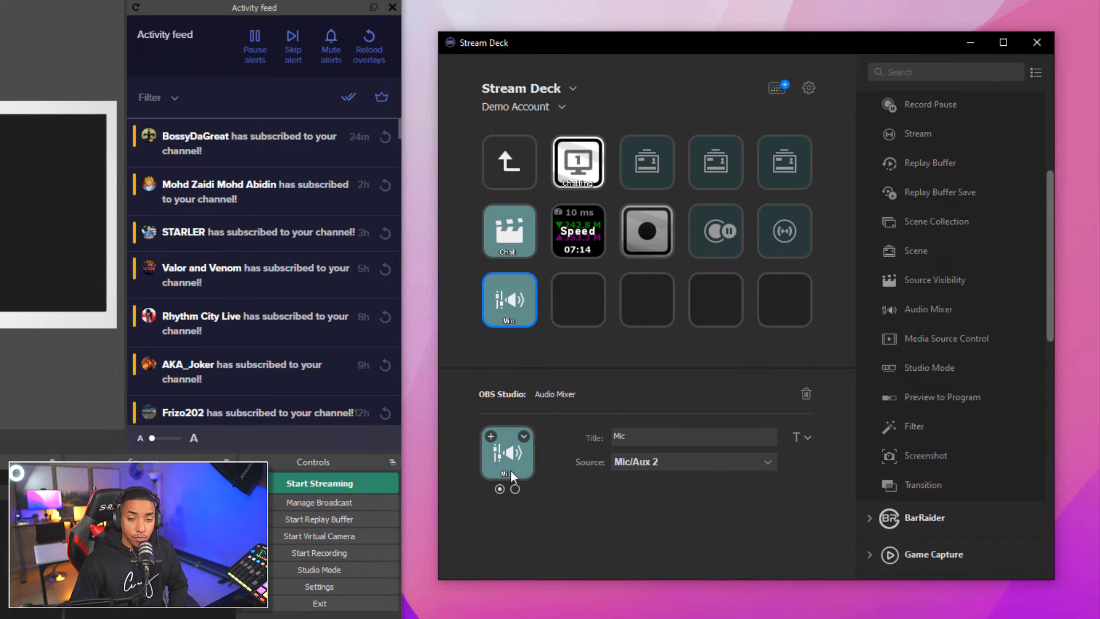
left_click(524, 436)
left_click(552, 463)
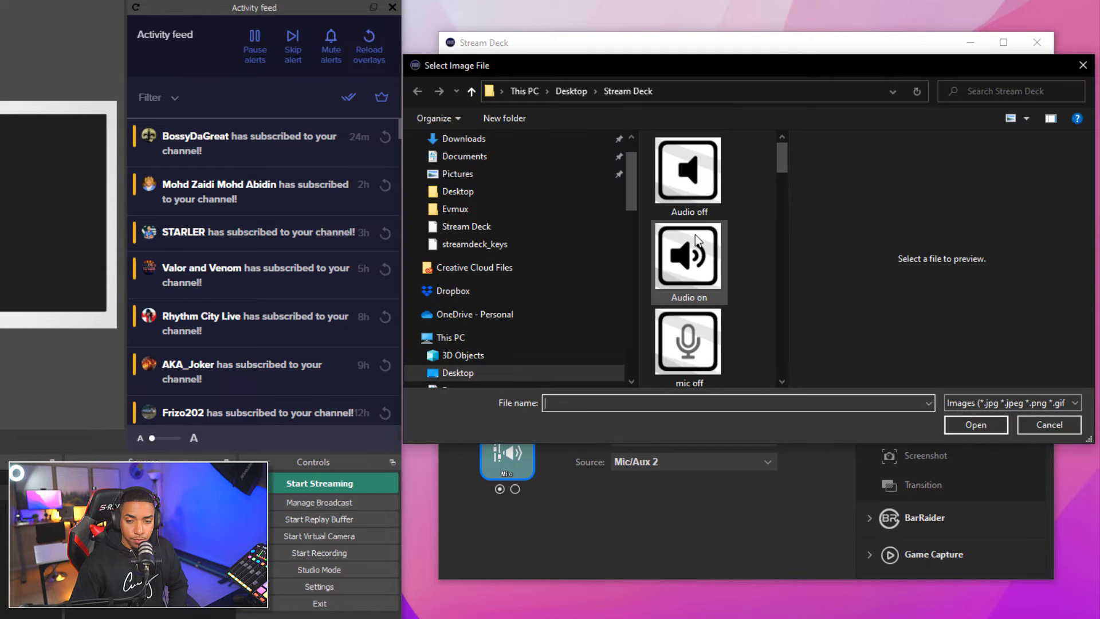
Choose the 'Audio off' image for the Mic key
left_click(699, 179)
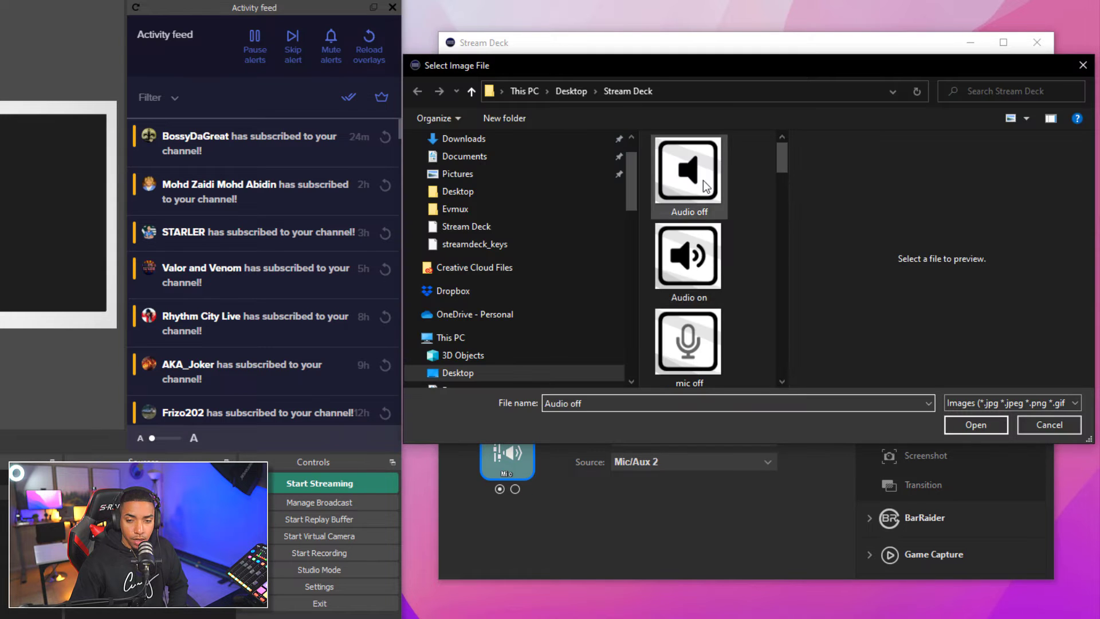
left_click(983, 429)
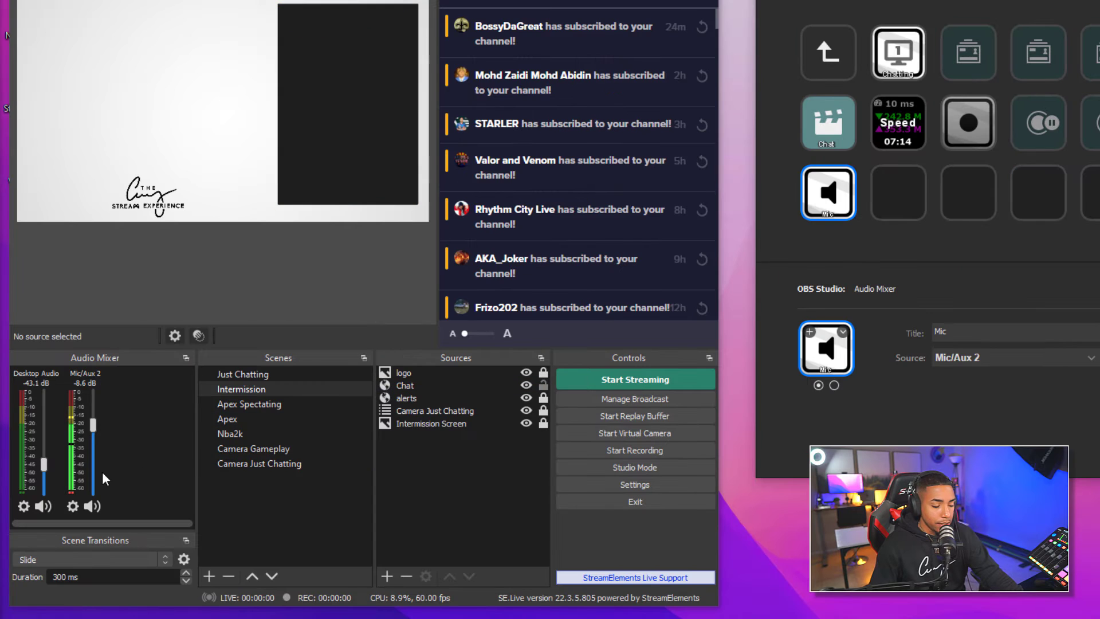
Toggle Mic/Aux 2 mute twice in OBS, then switch the scene from Apex Spectating to Apex
left_click(88, 507)
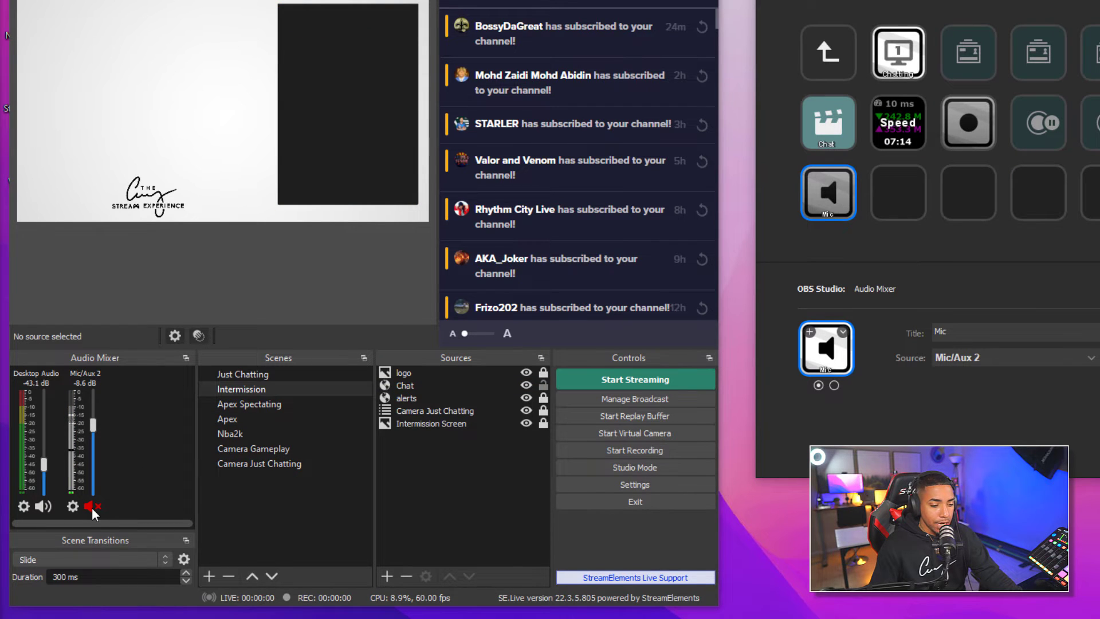
left_click(92, 507)
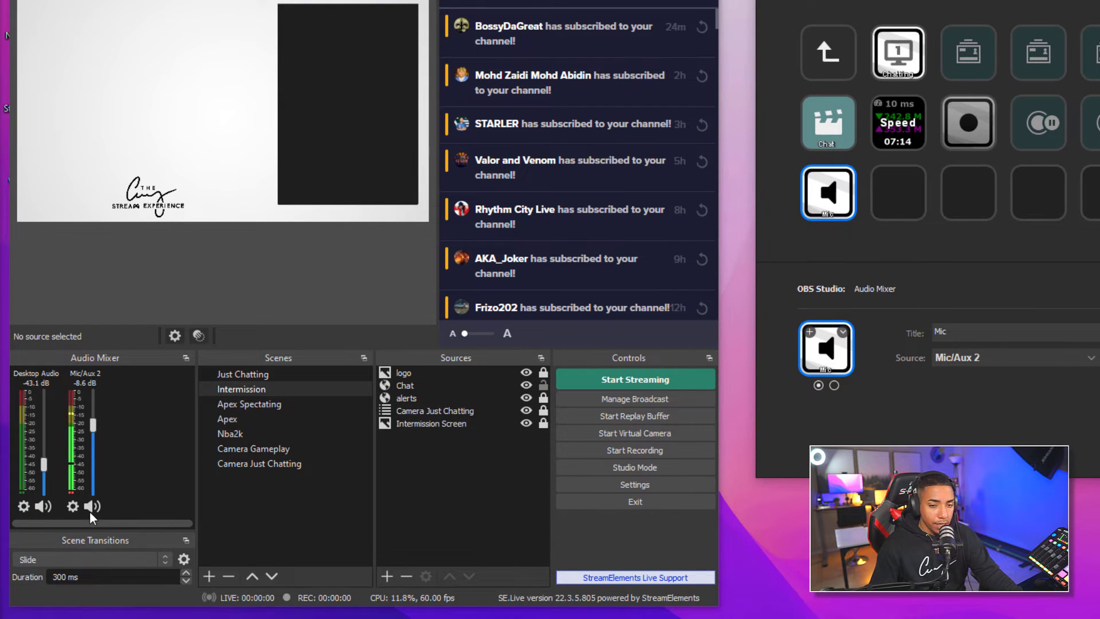
left_click(89, 510)
left_click(88, 511)
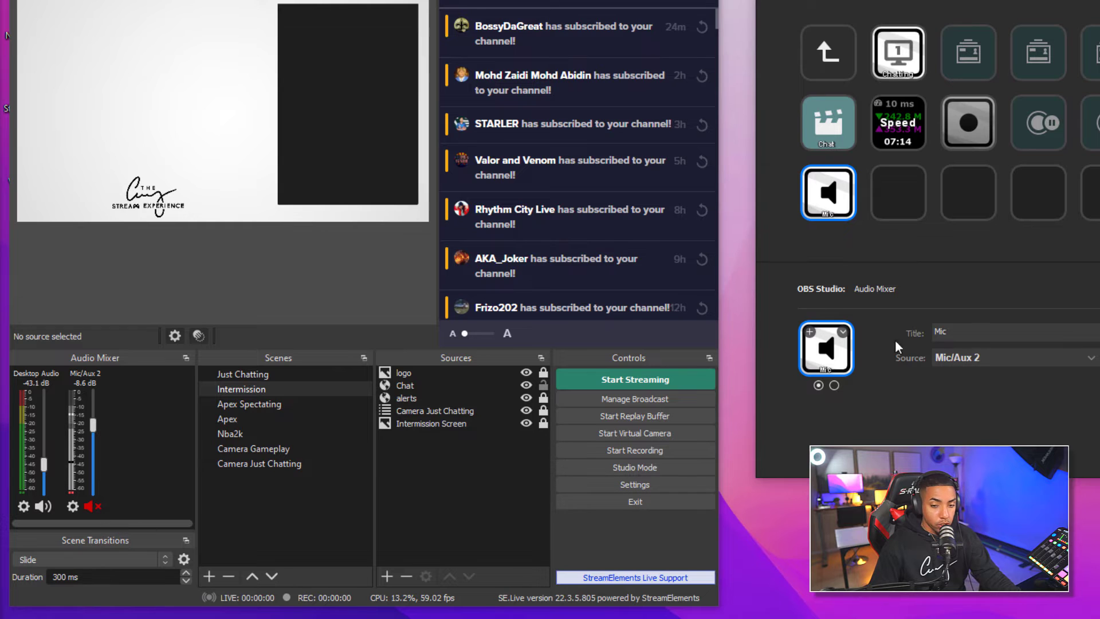
left_click(252, 404)
key("Down")
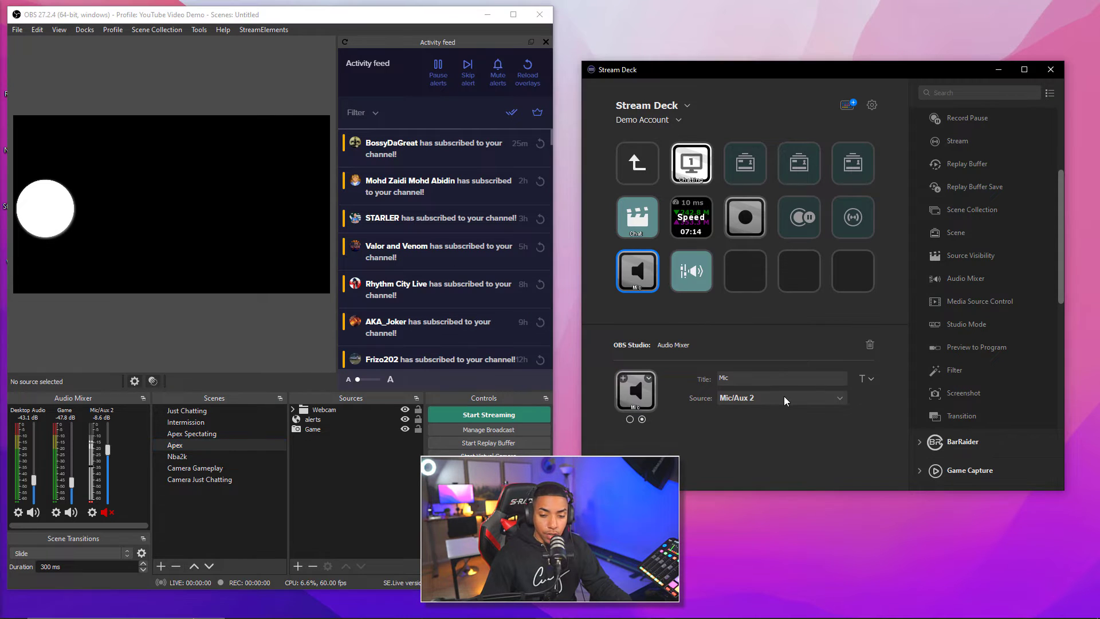
Set the Audio Mixer key's Source to Game
left_click(783, 398)
left_click(782, 398)
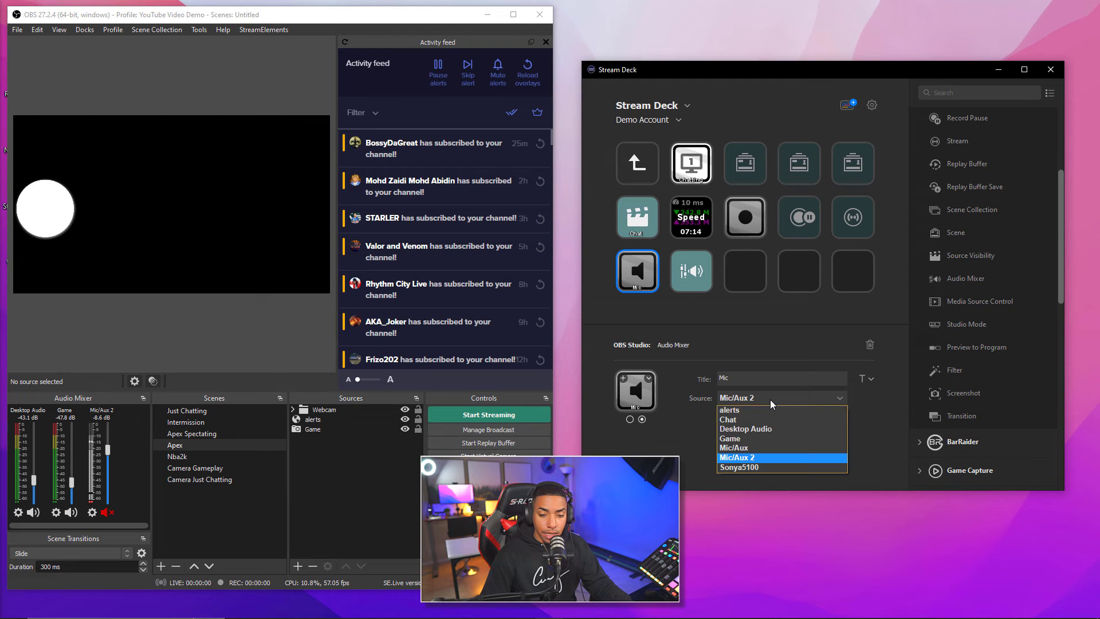
left_click(751, 439)
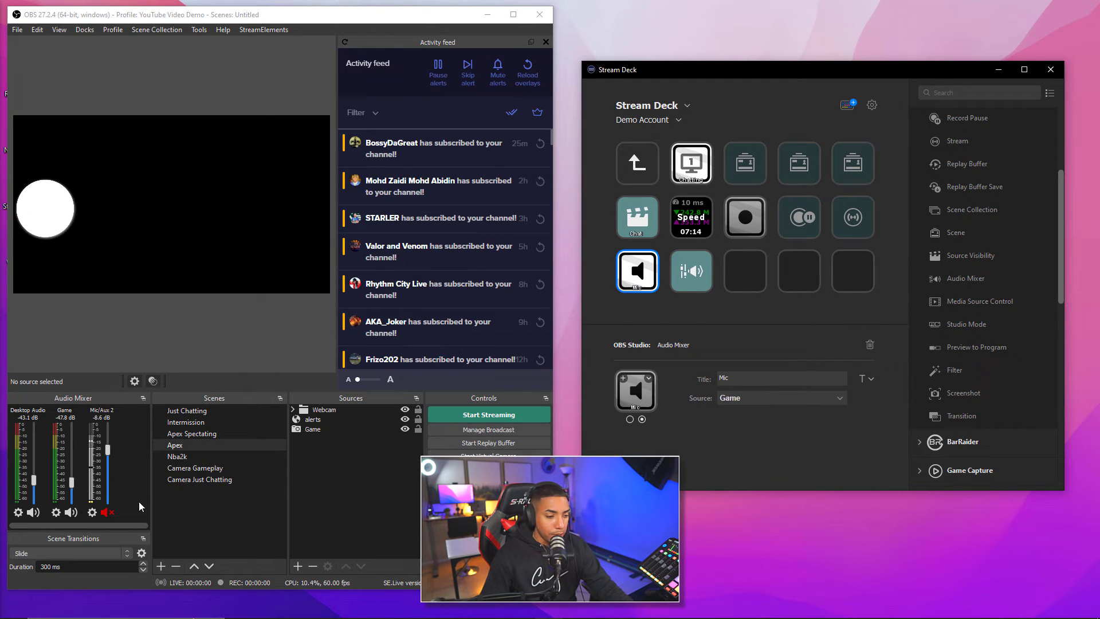
Test muting Game in OBS, leave Mic/Aux 2 unmuted, and collapse the OBS Studio actions
left_click(71, 513)
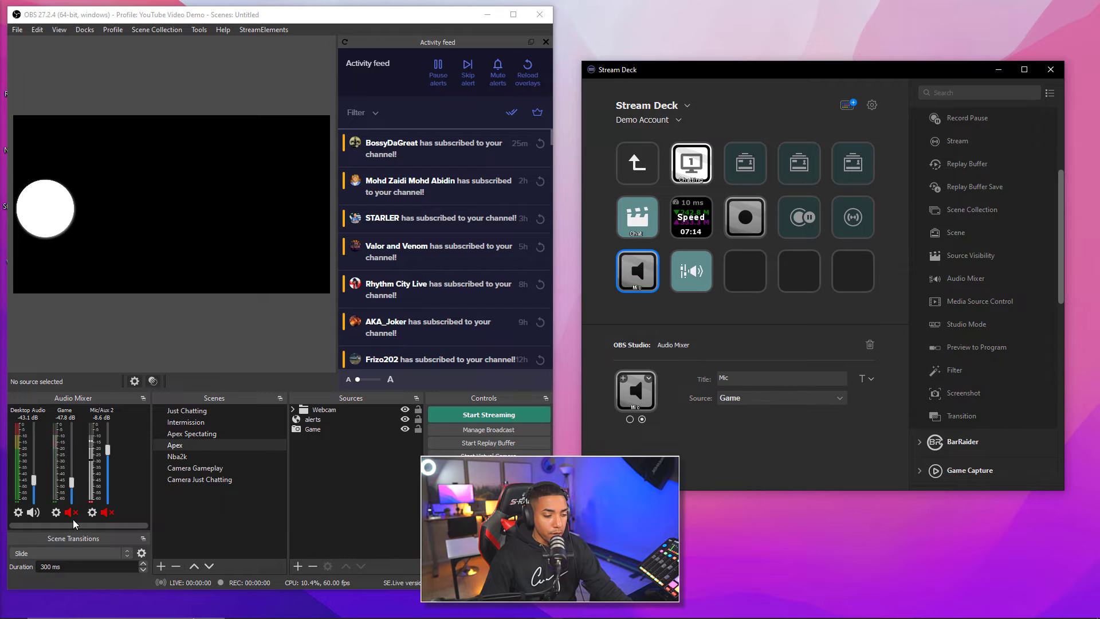
left_click(71, 513)
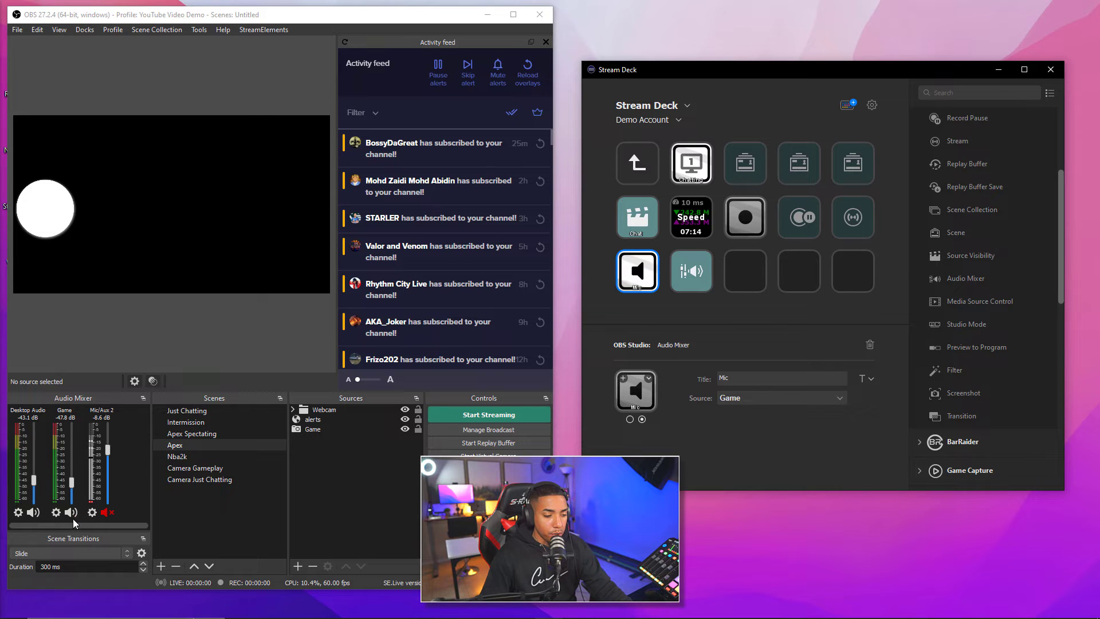
left_click(106, 512)
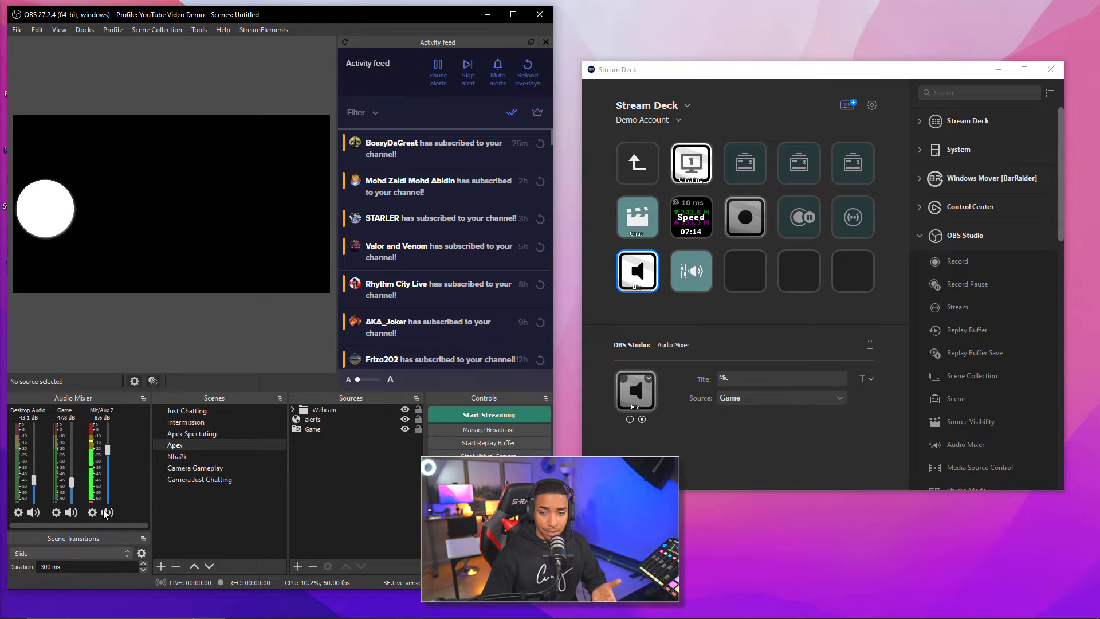
left_click(920, 235)
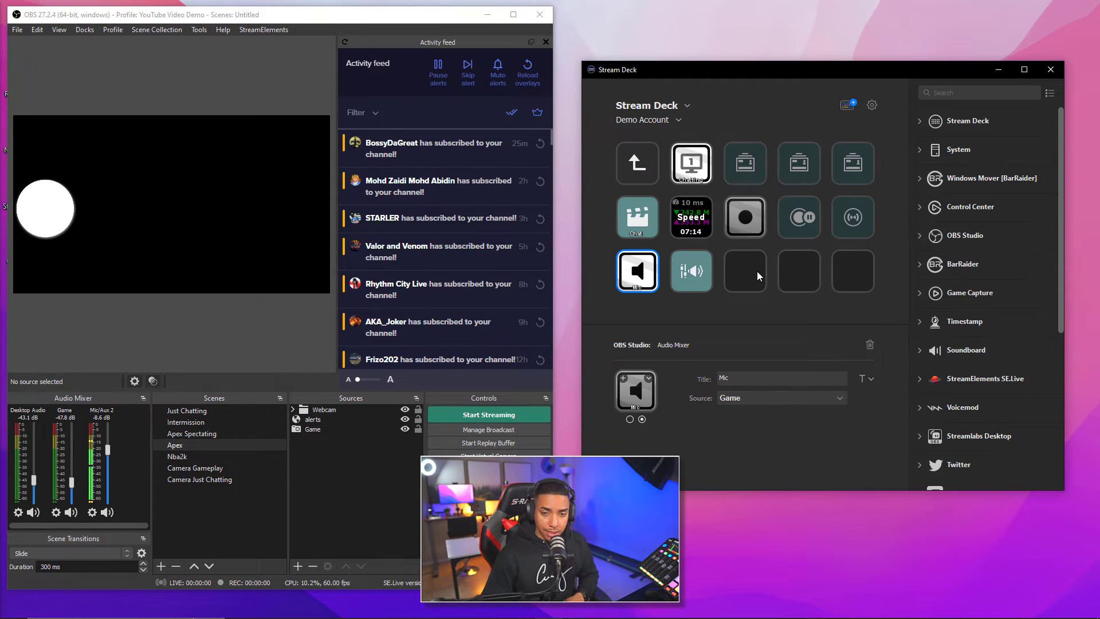
left_click(847, 109)
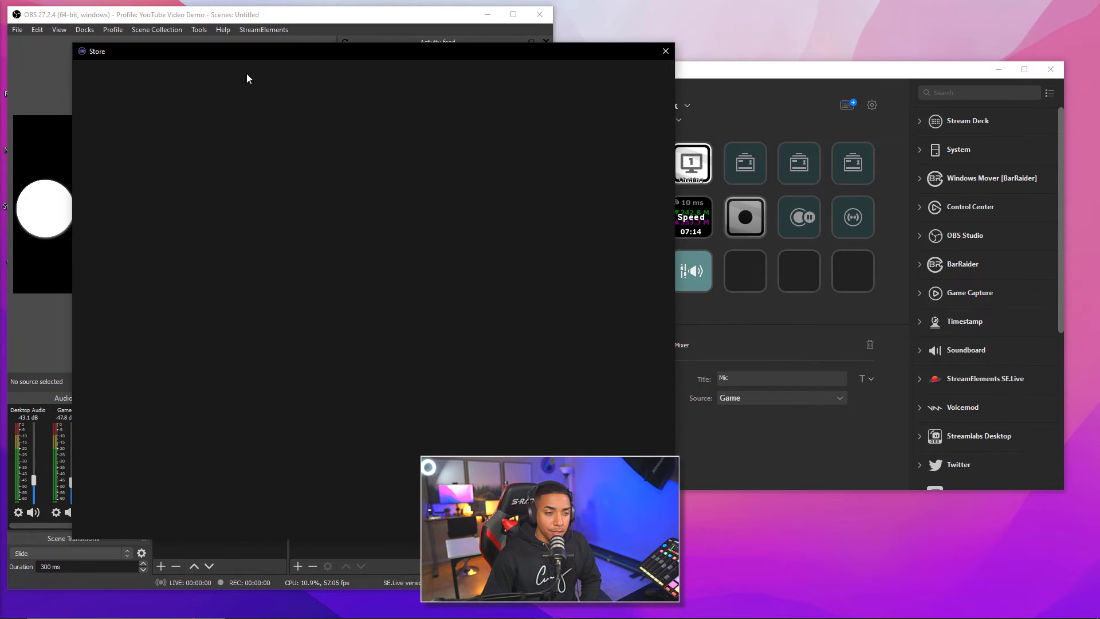
left_click_drag(359, 52, 388, 66)
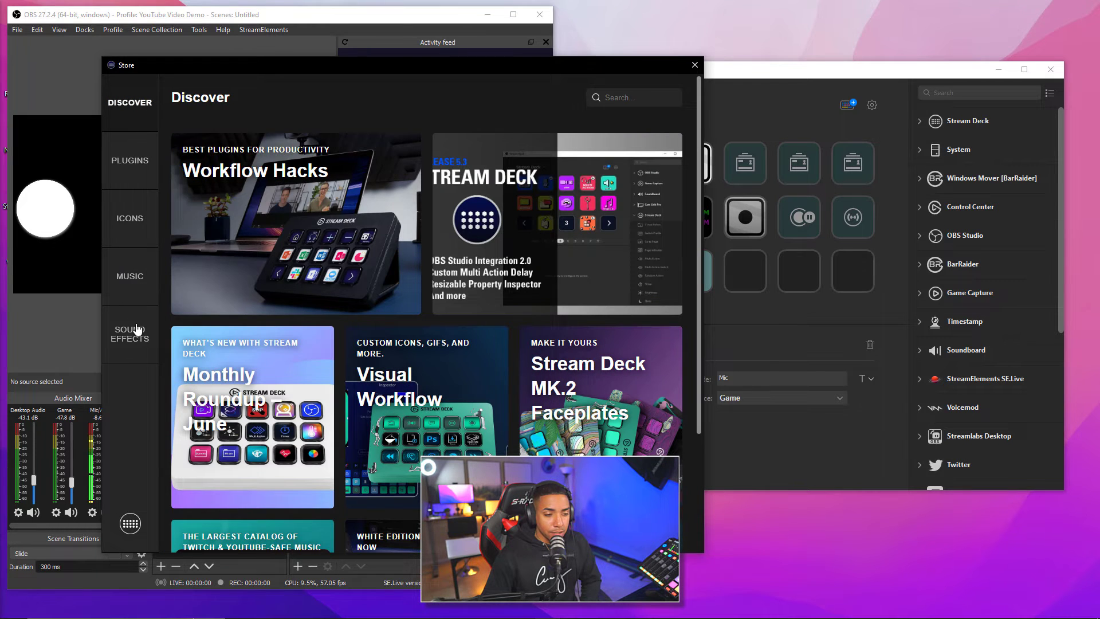
left_click(127, 341)
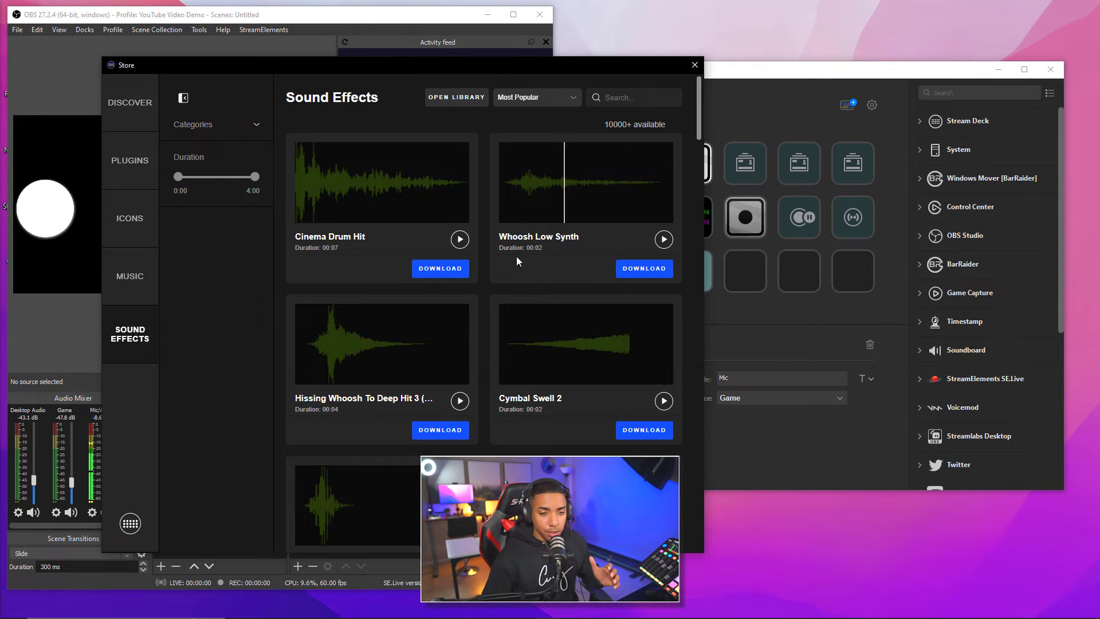
scroll(496, 236, "down", 2)
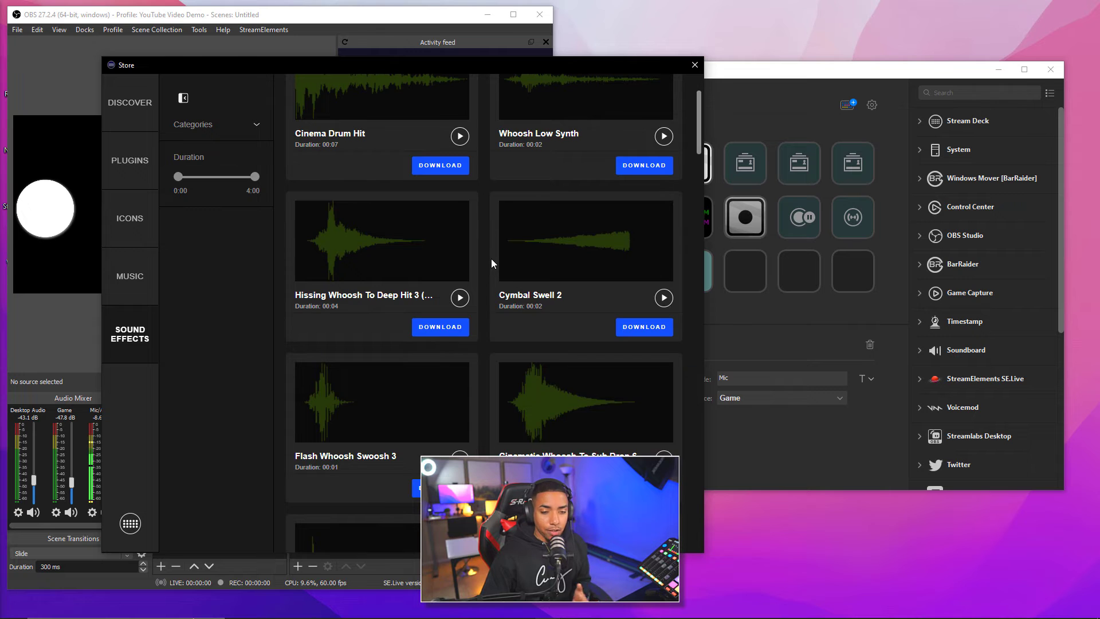
scroll(541, 355, "up", 2)
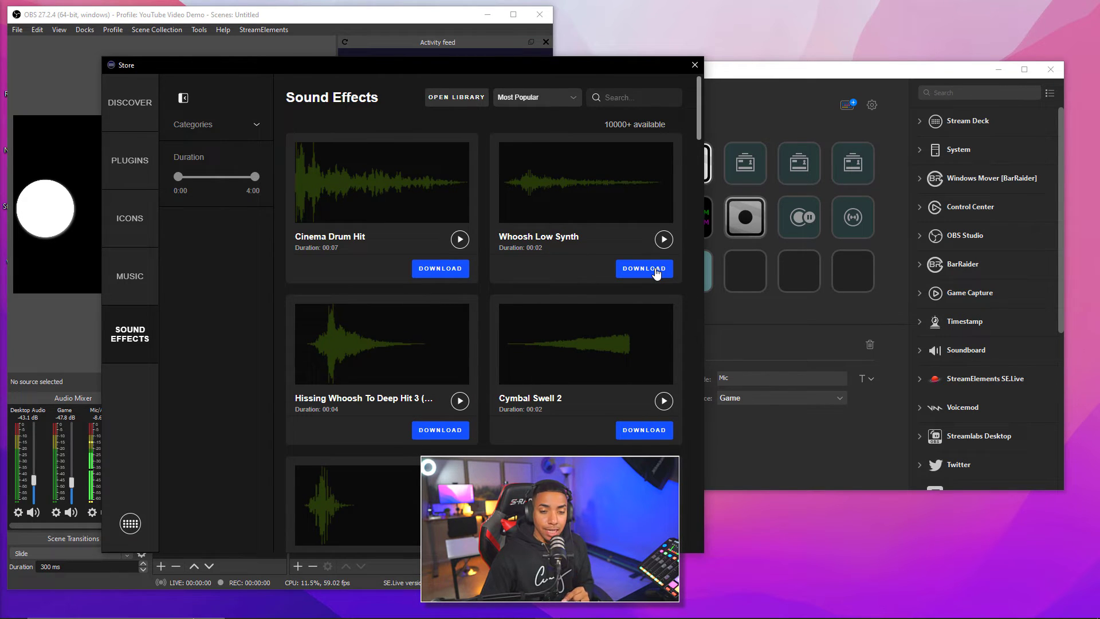
left_click(694, 65)
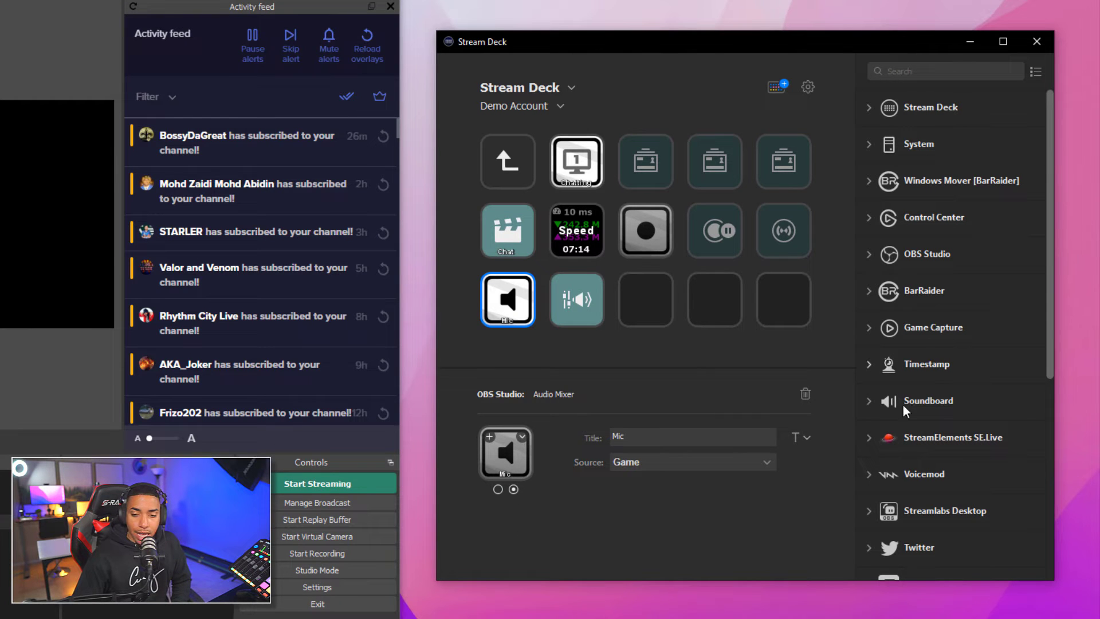
Place Soundboard Play Audio and Stop Audio actions on two empty keys
left_click(866, 403)
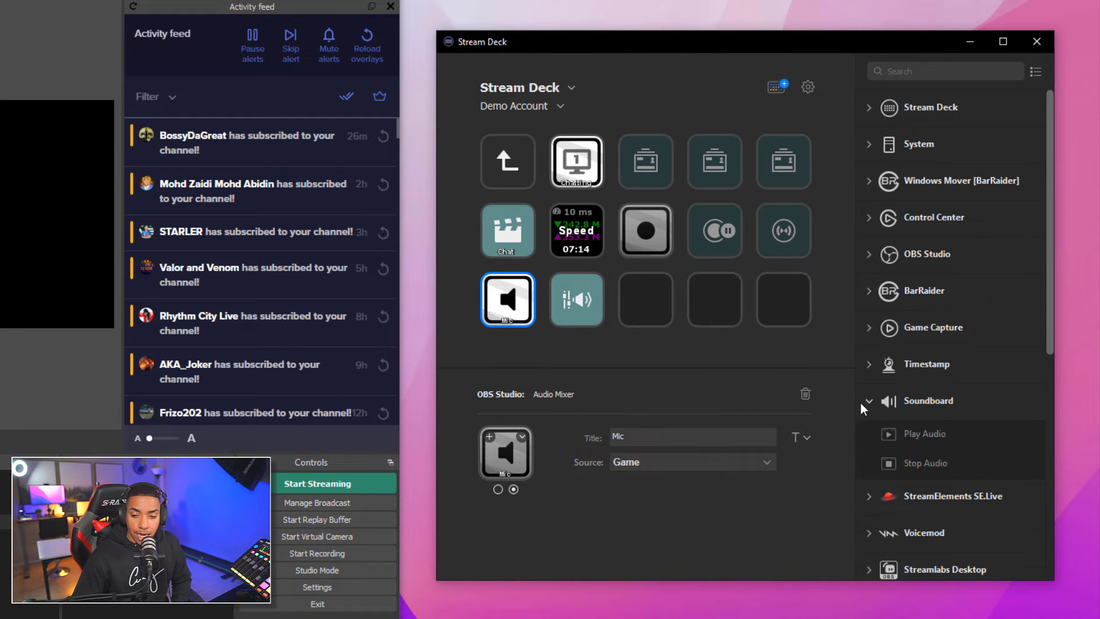
left_click_drag(922, 435, 659, 306)
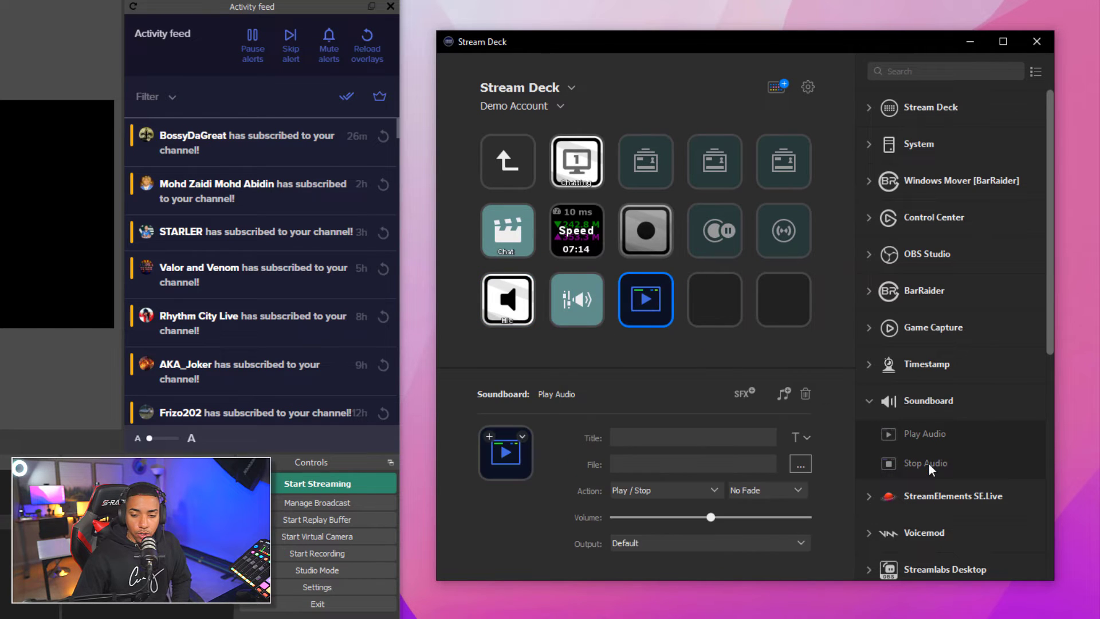
left_click_drag(928, 462, 715, 295)
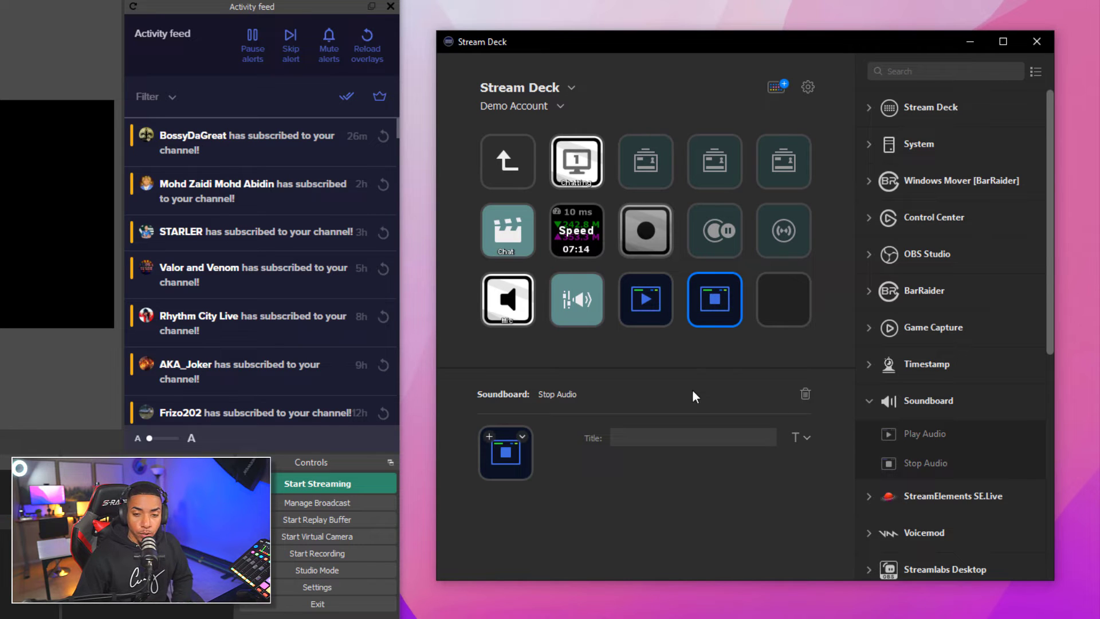
Title the Play Audio key 'ring' and browse for its sound file
left_click(651, 296)
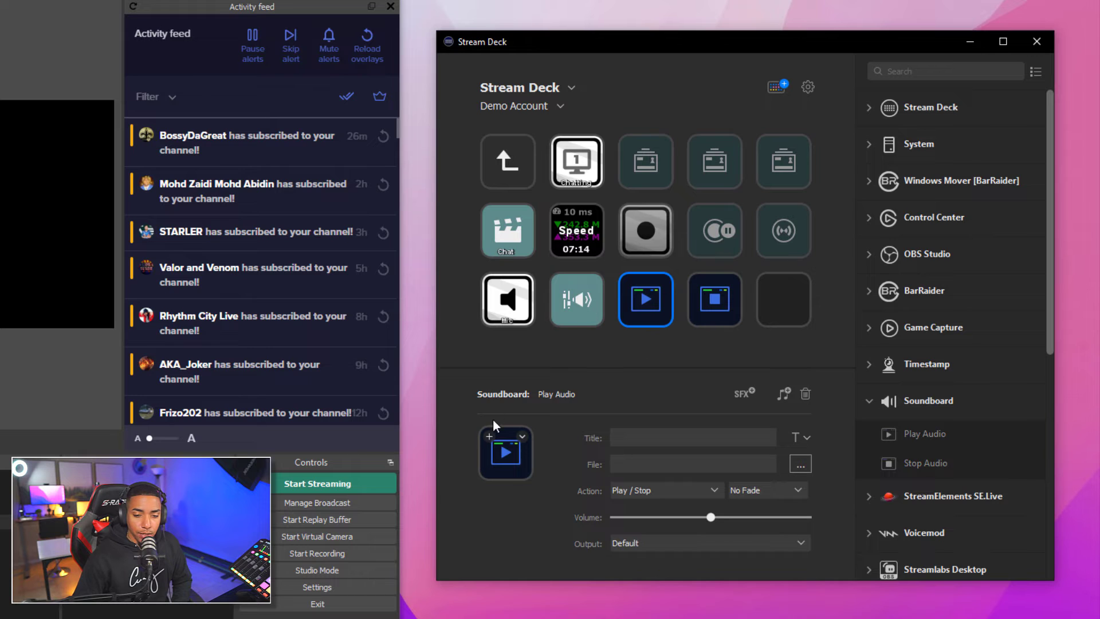
left_click(640, 431)
type("ring")
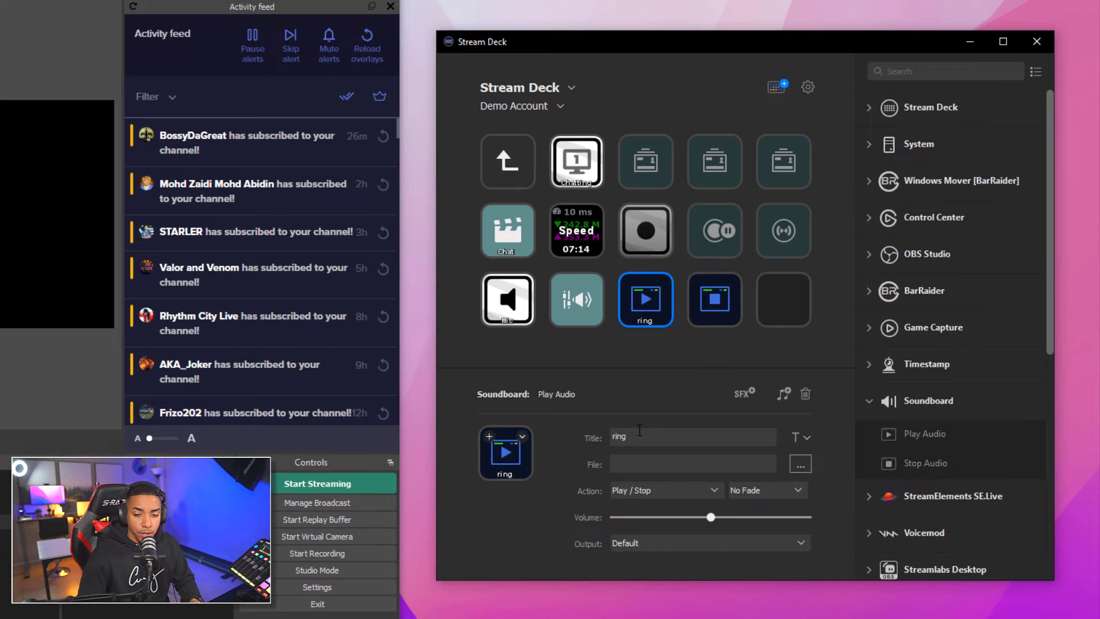
left_click(654, 461)
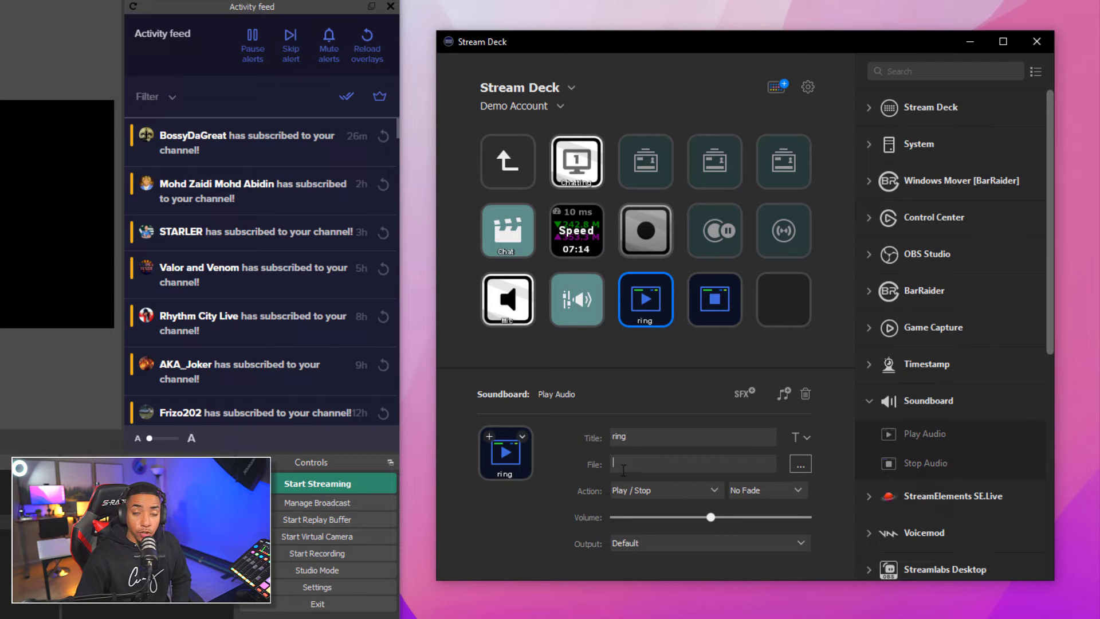
left_click(798, 463)
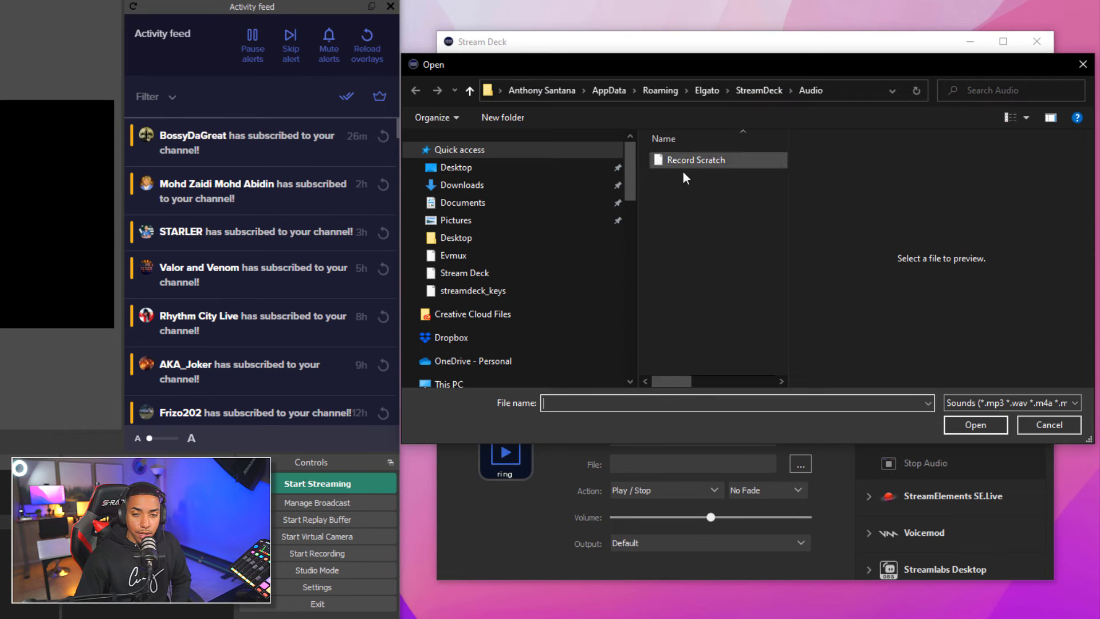
Assign the Record Scratch sound to the ring key, keeping the Play / Stop action
left_click(695, 159)
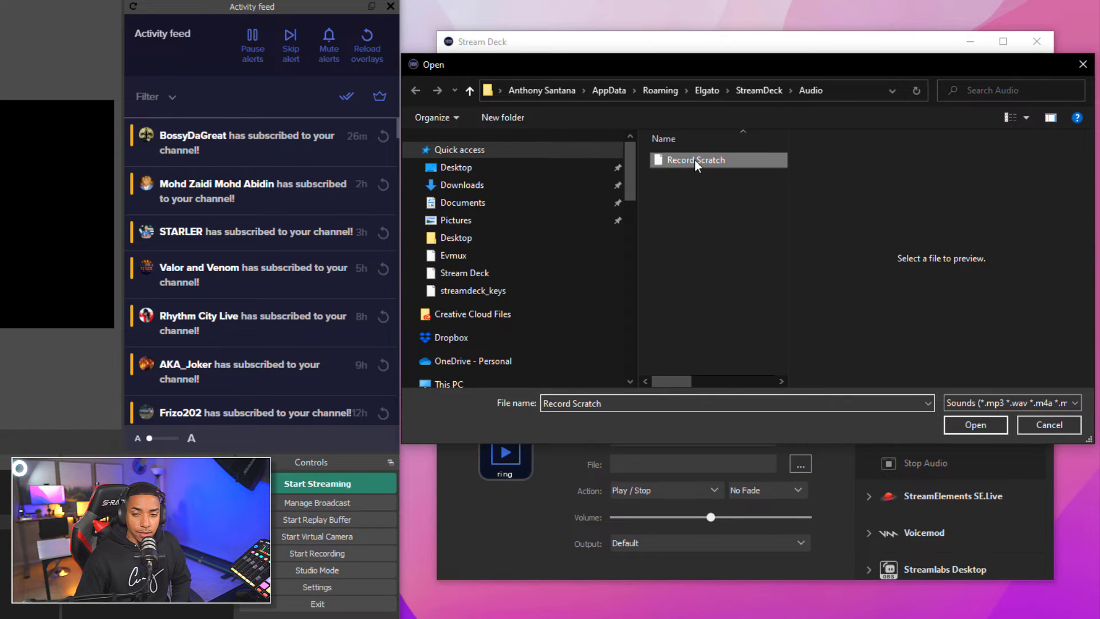
left_click(967, 424)
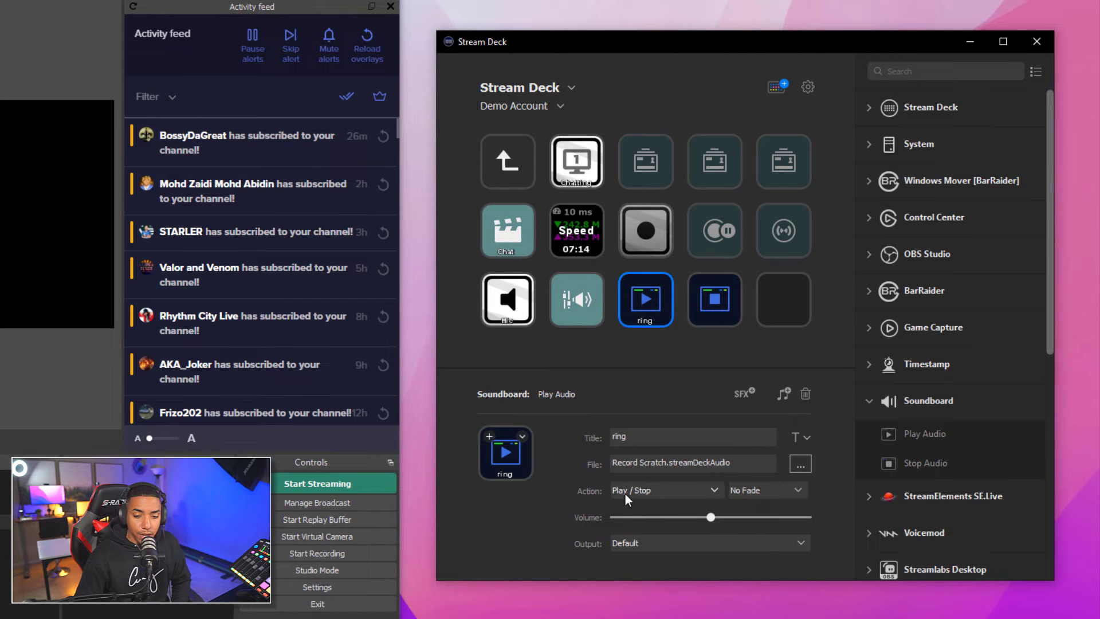
left_click(705, 490)
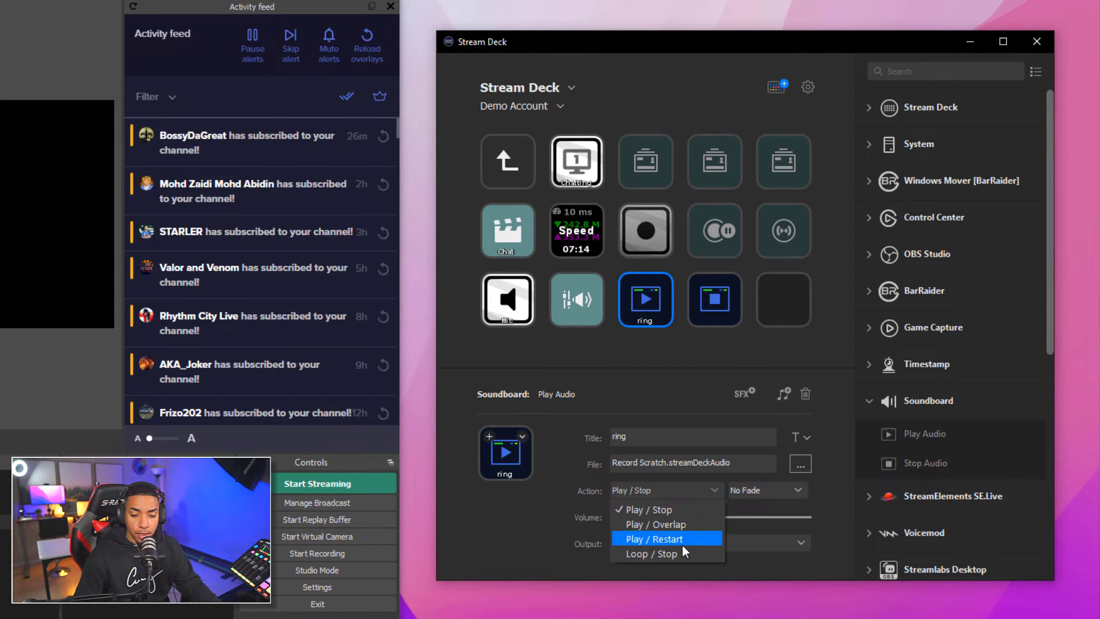
left_click(673, 509)
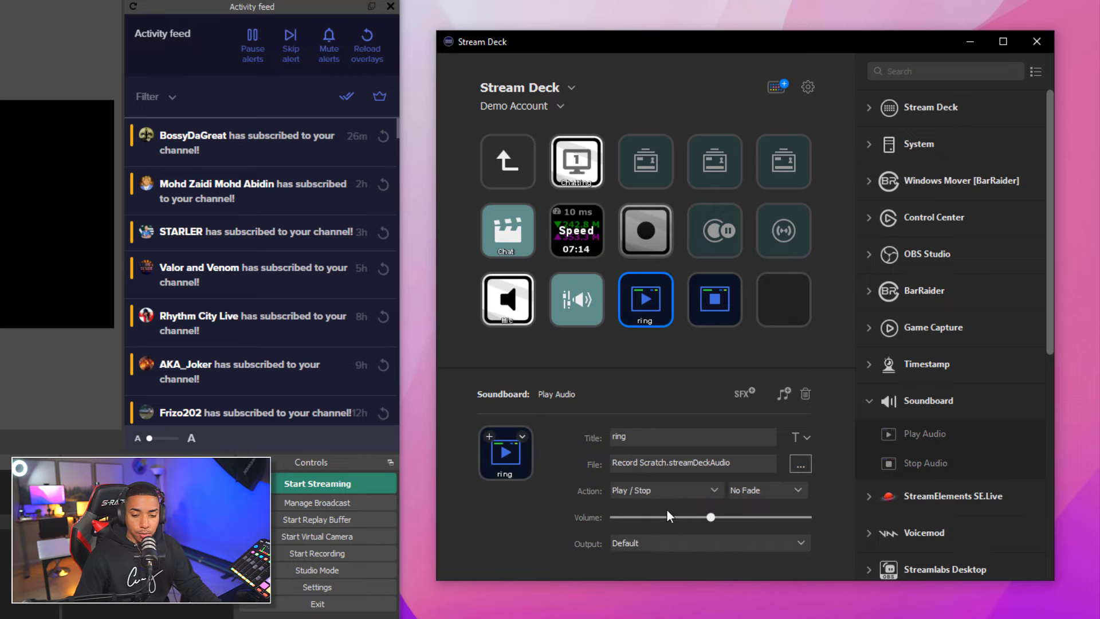
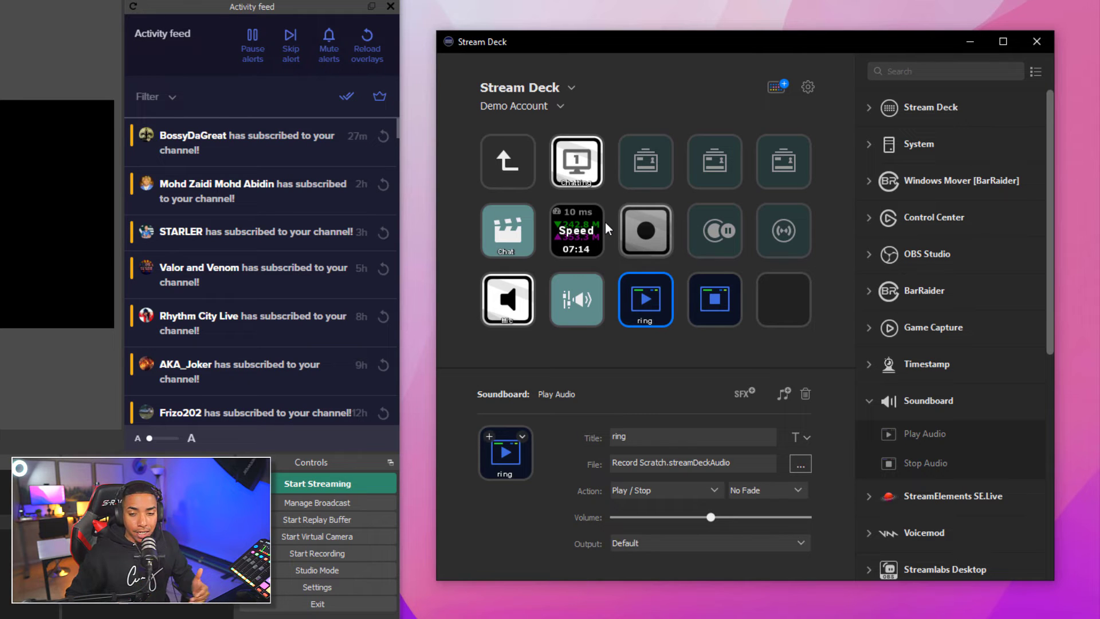
Create a folder on the empty last key, look inside, and return through its Back key
right_click(797, 306)
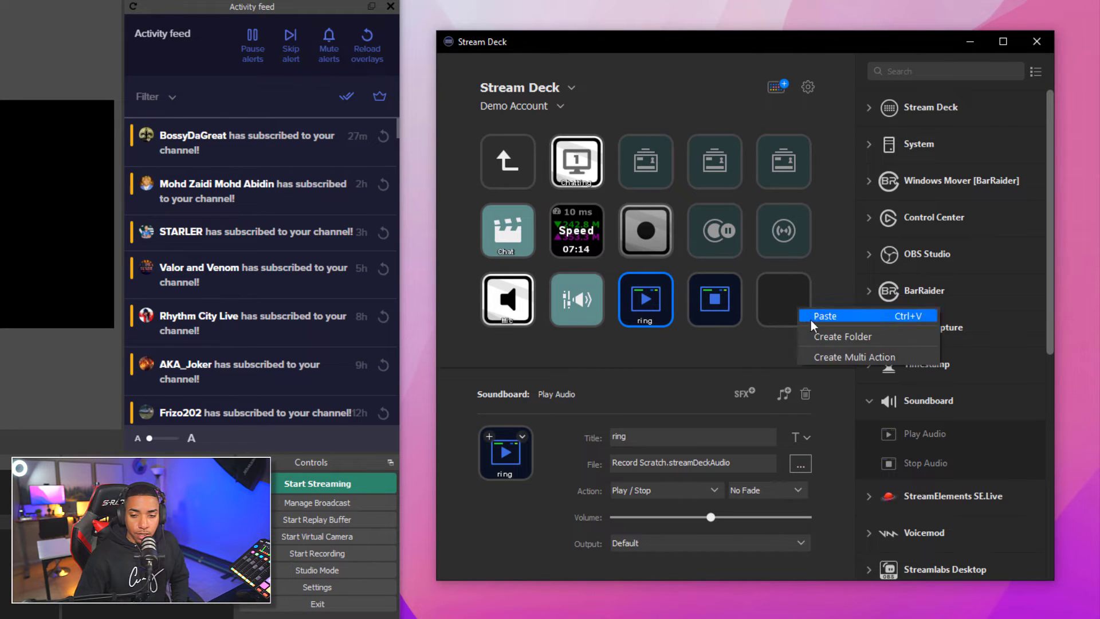
left_click(824, 337)
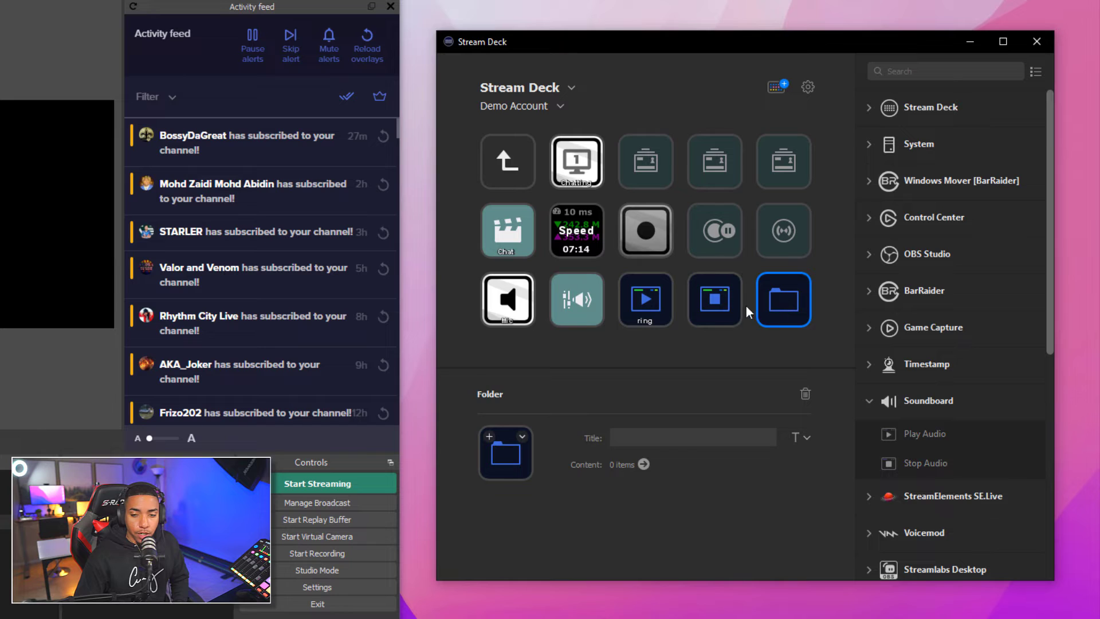
double_click(784, 300)
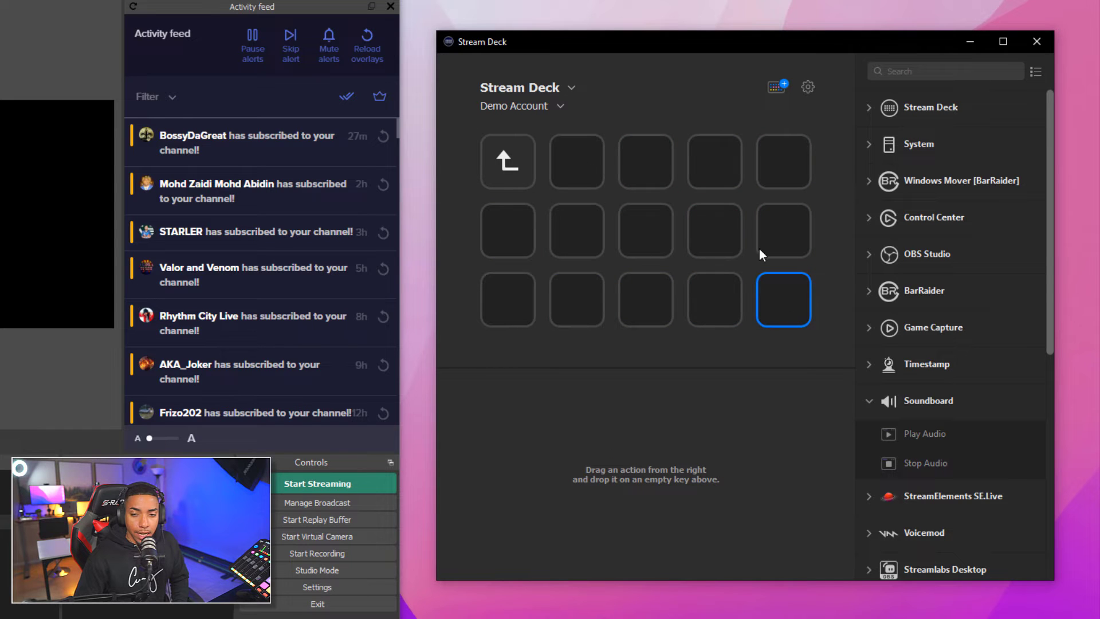
left_click(507, 164)
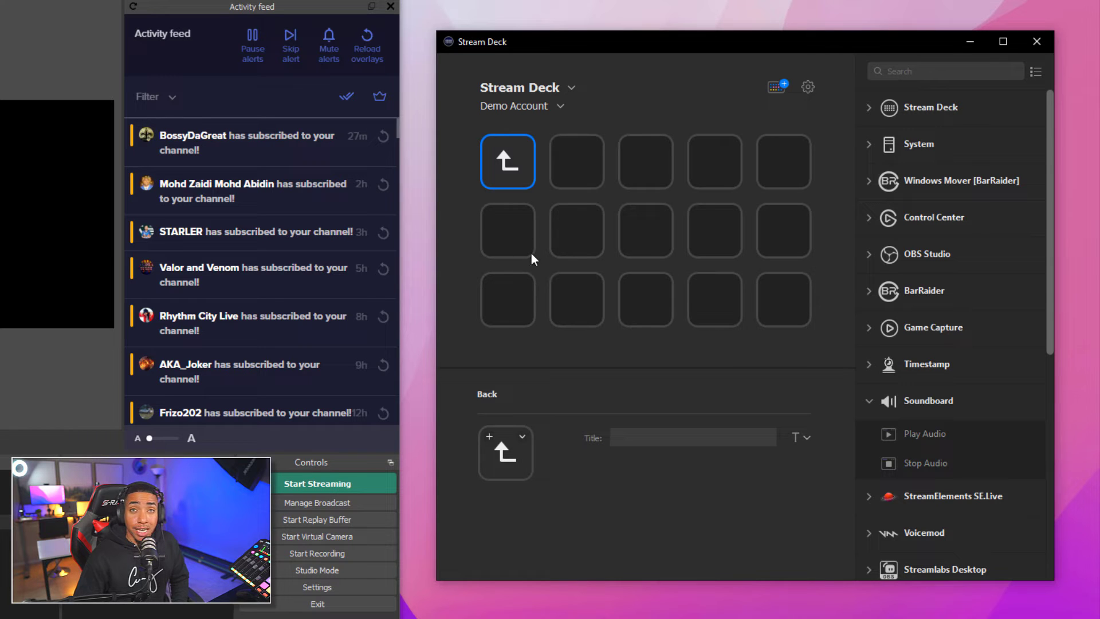
double_click(500, 164)
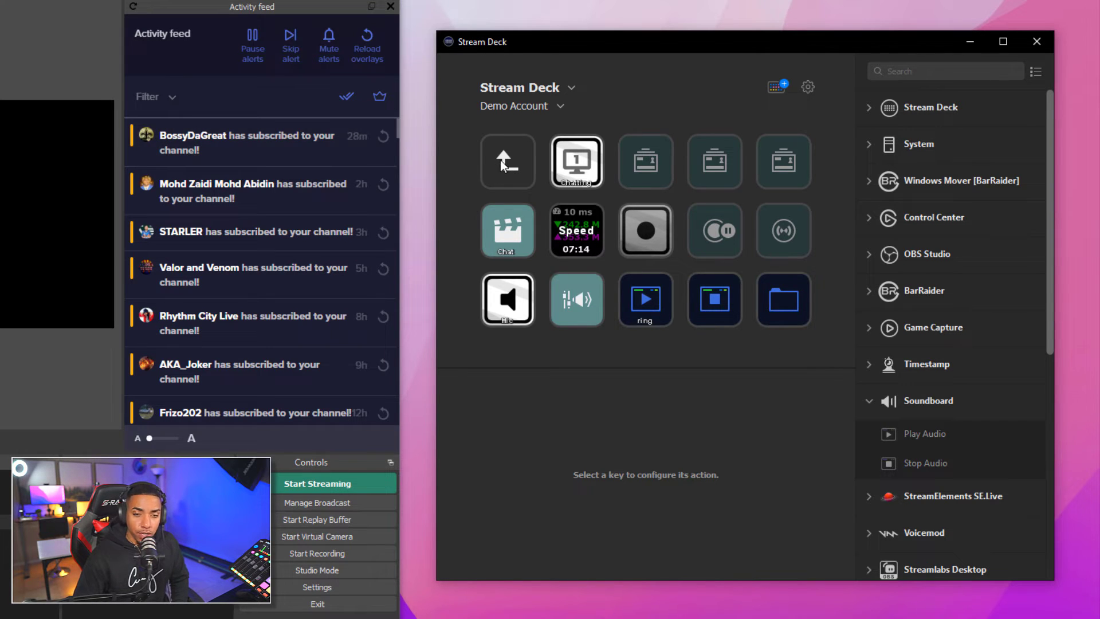
left_click(570, 86)
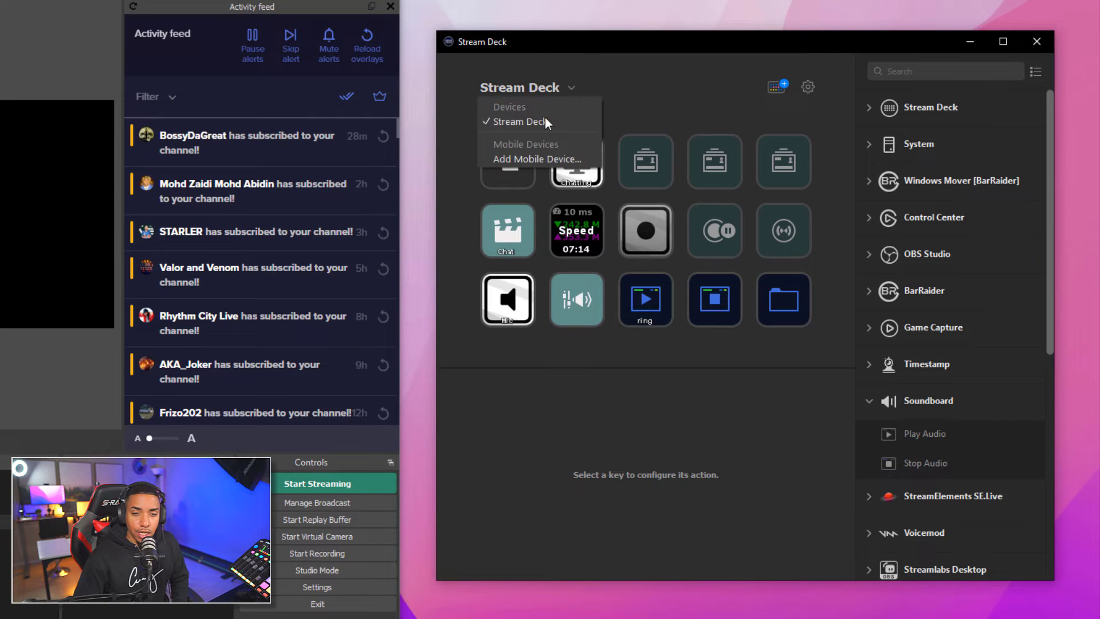
left_click(631, 86)
left_click(552, 103)
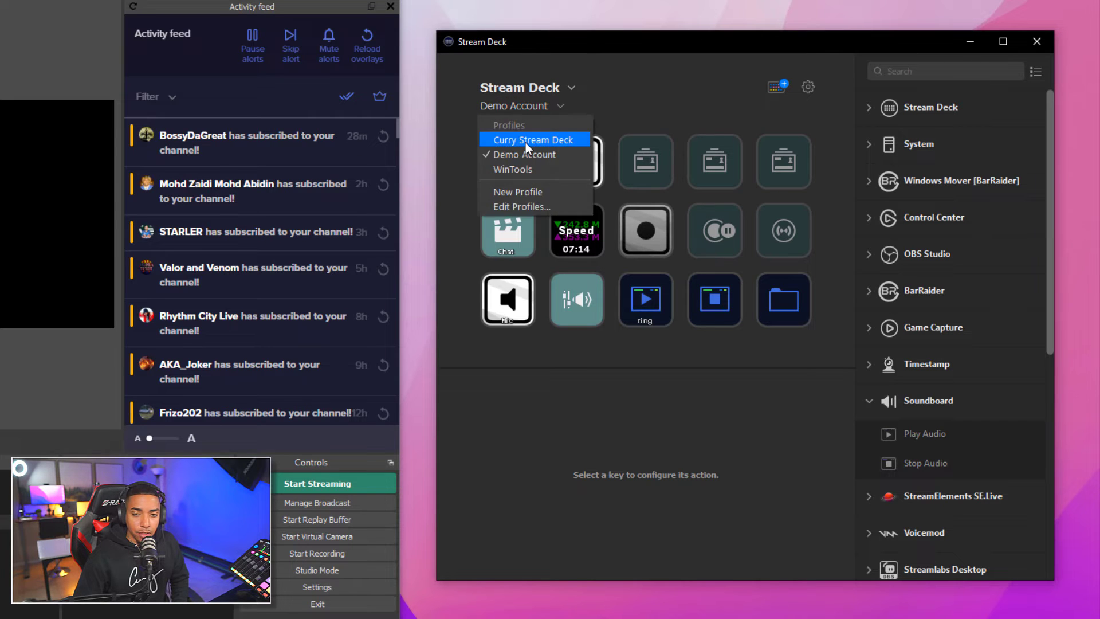
left_click(525, 143)
double_click(634, 204)
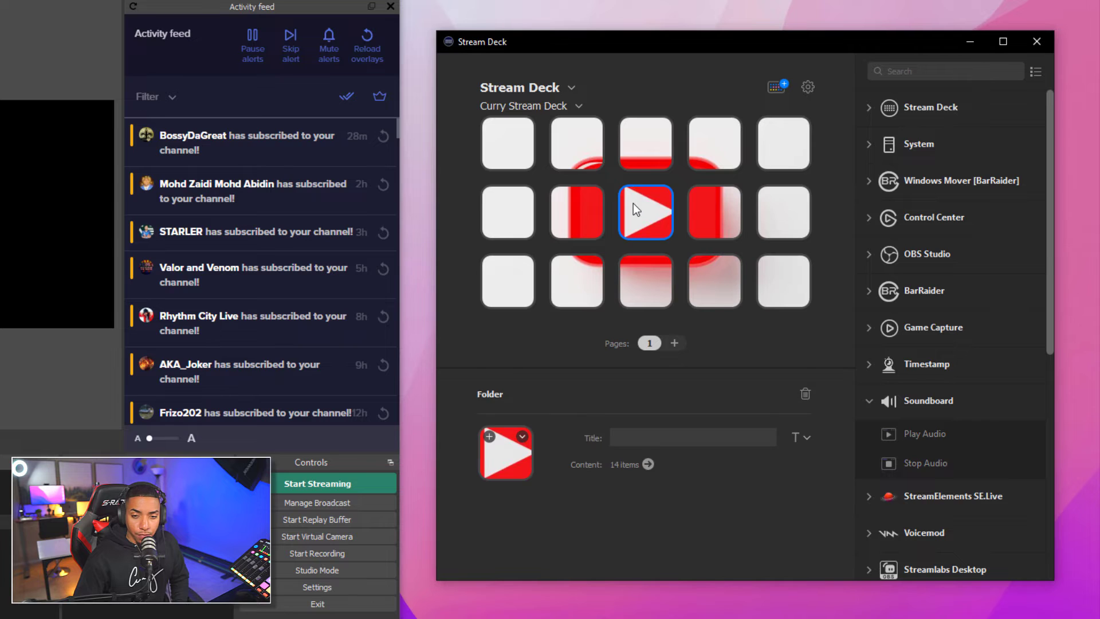
double_click(784, 296)
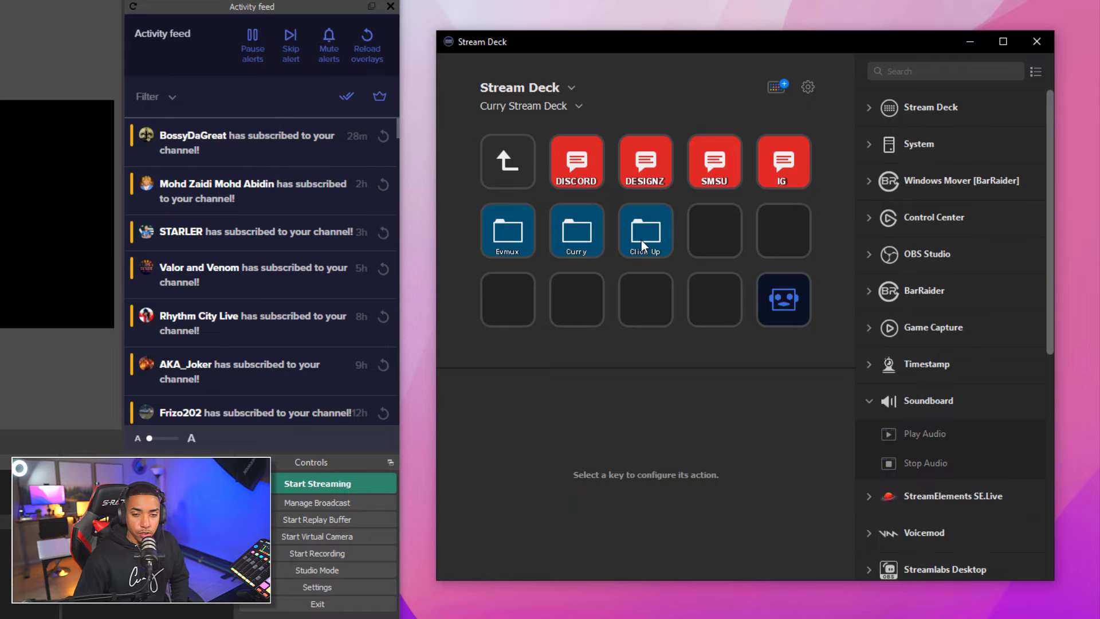
left_click(519, 172)
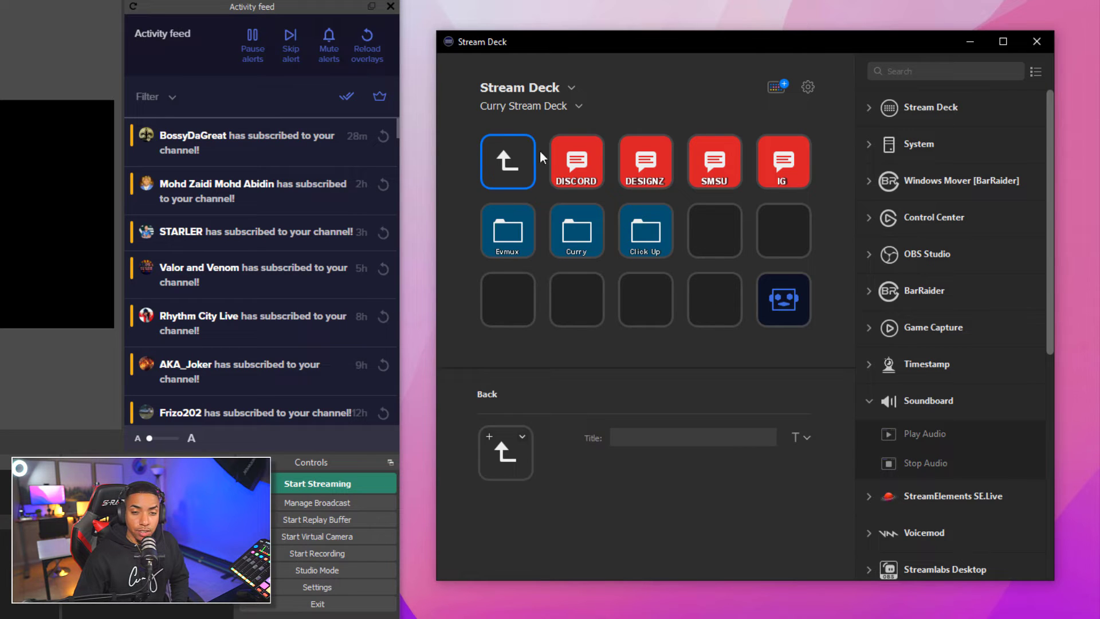
left_click(576, 103)
left_click(538, 156)
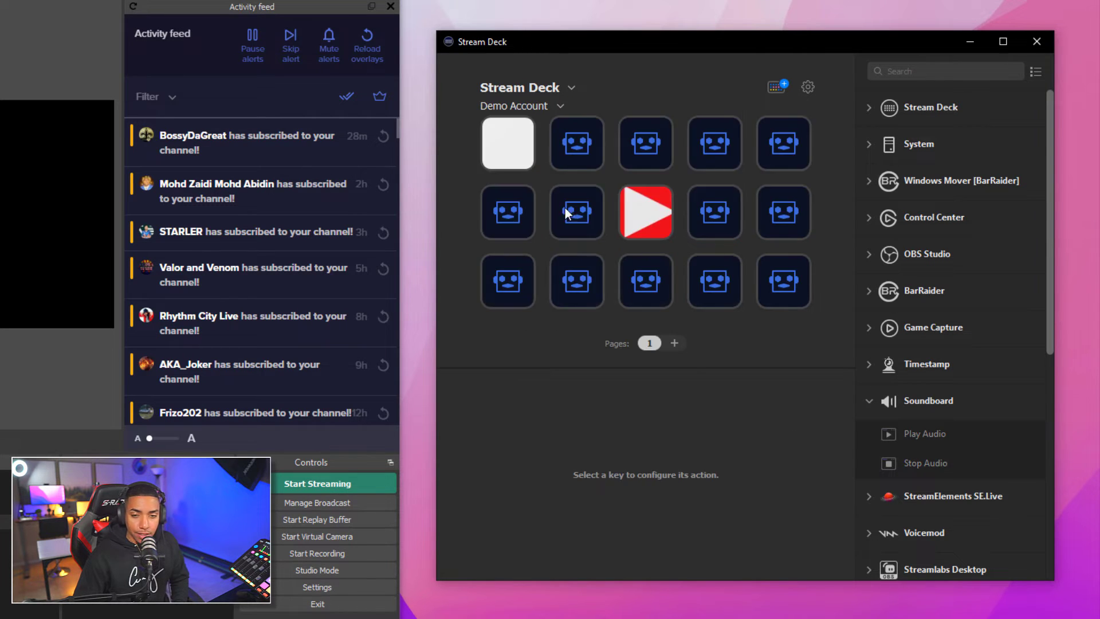
double_click(642, 221)
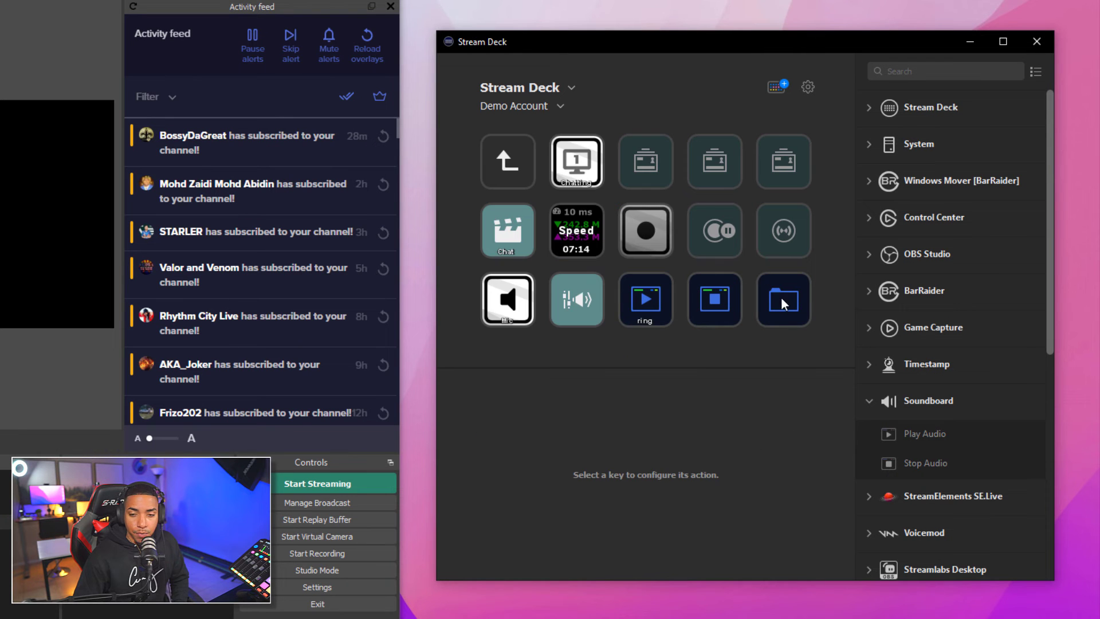
Open the new folder and place a Multi Action Switch on its second top-row key
double_click(782, 297)
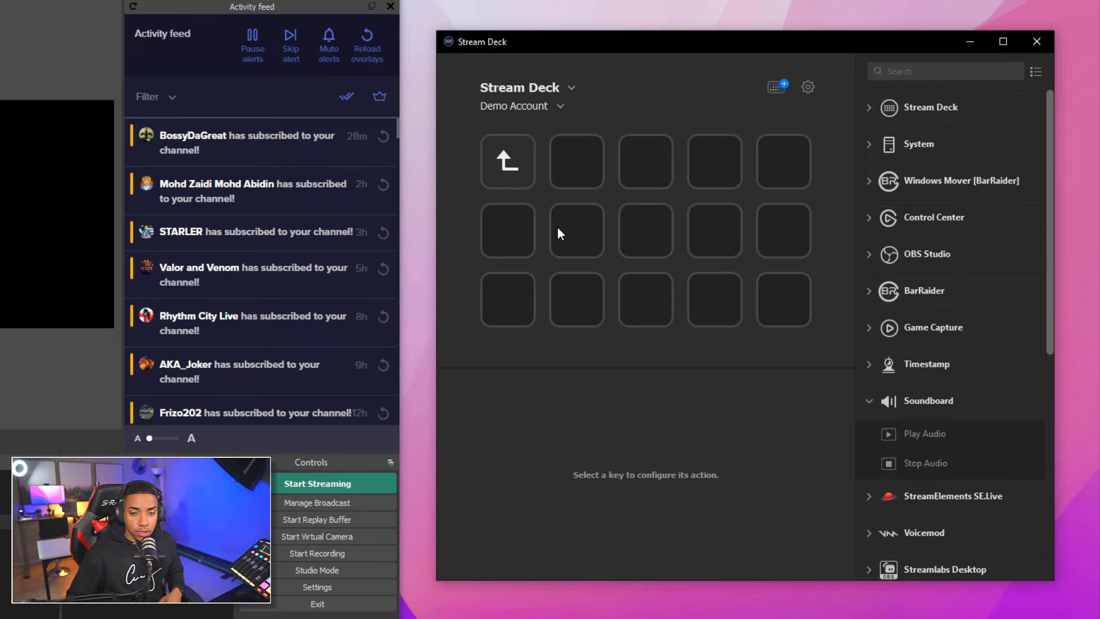
left_click(867, 402)
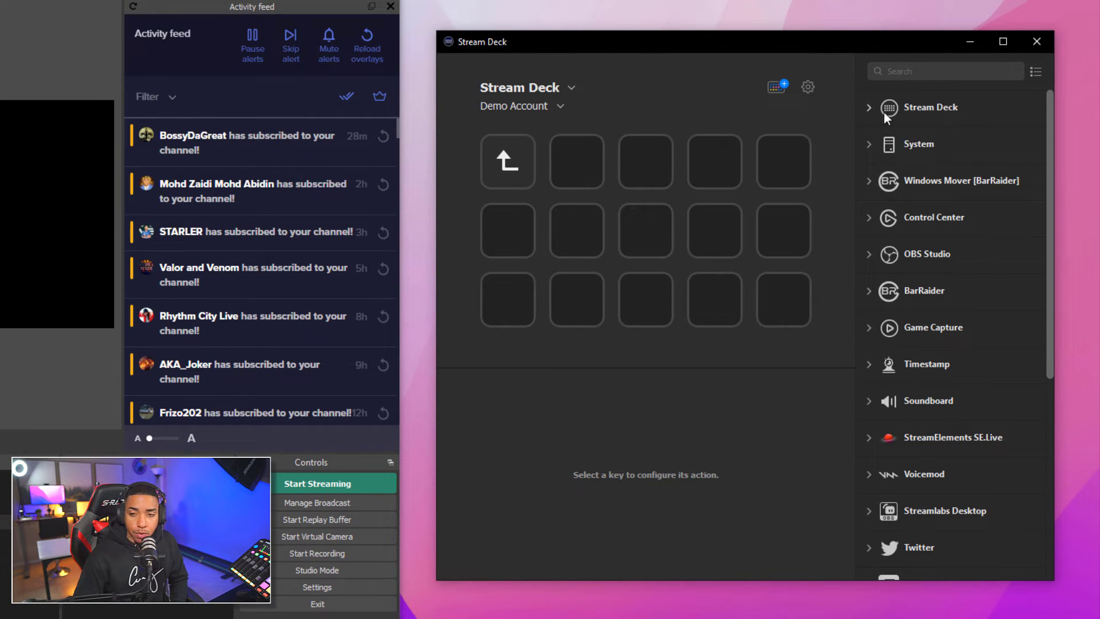
left_click(868, 109)
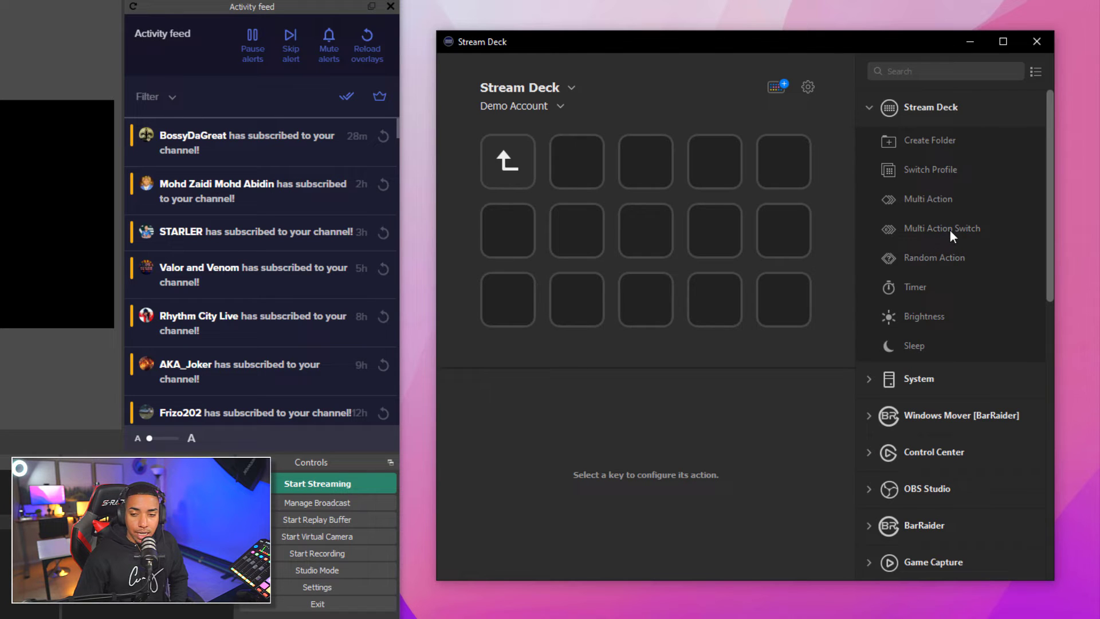
left_click_drag(951, 230, 575, 163)
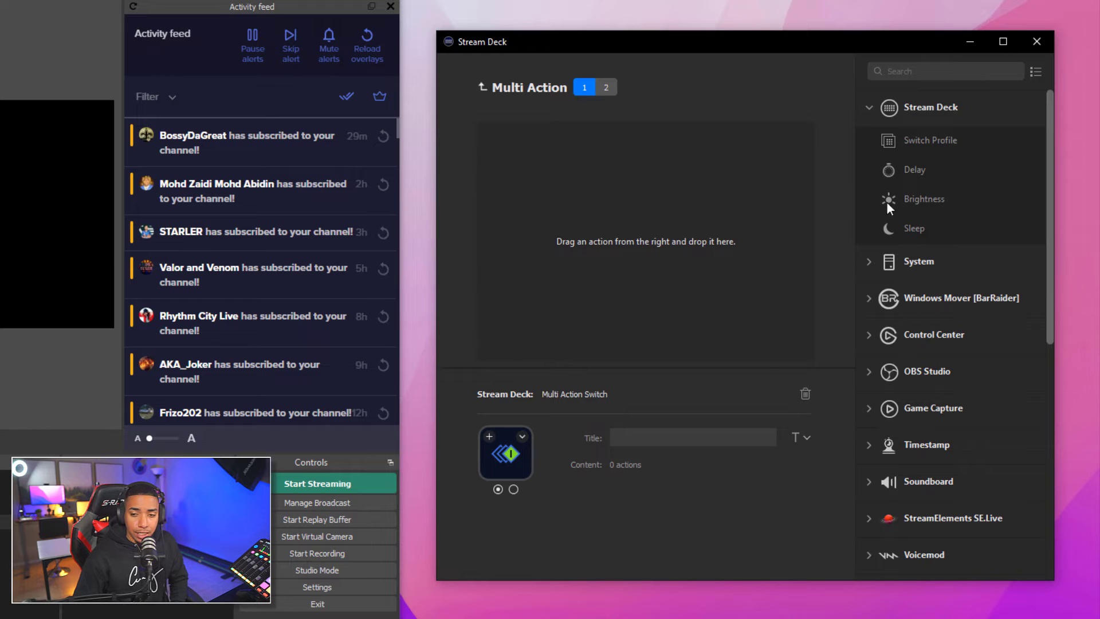
left_click(871, 108)
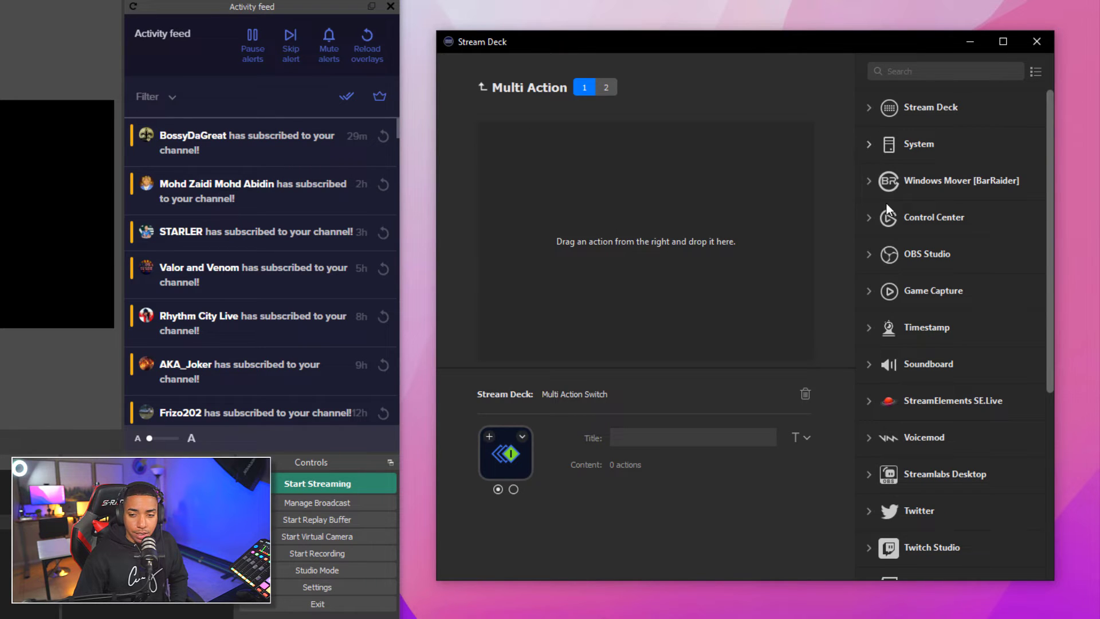
Add an OBS Audio Mixer action titled 'OBS' that mutes Mic/Aux 2 to state 1
left_click(868, 256)
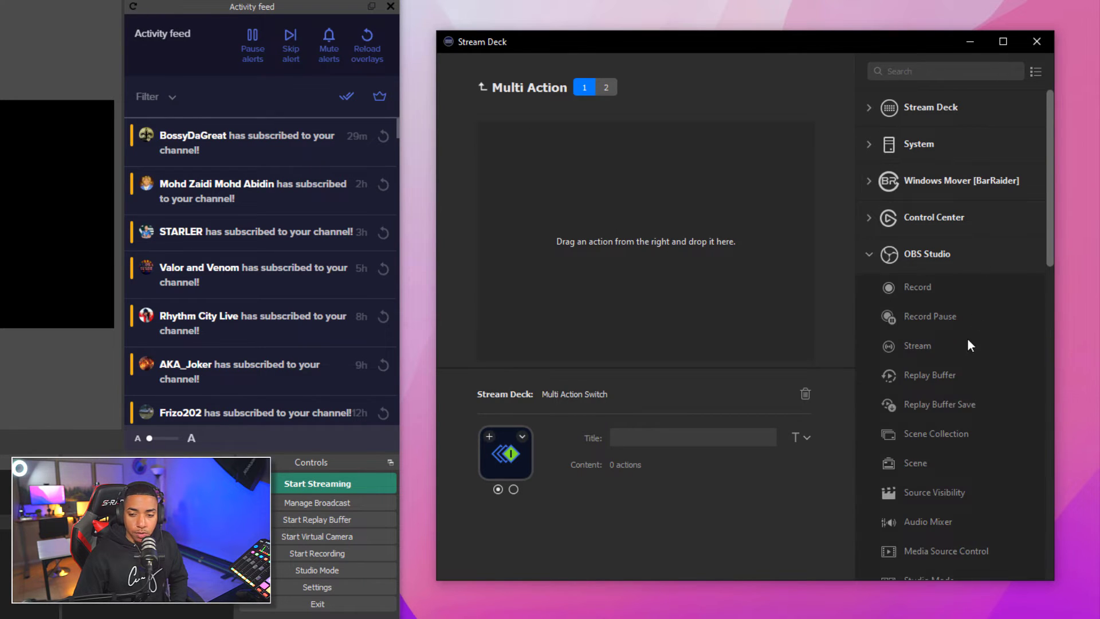
left_click_drag(930, 524, 553, 153)
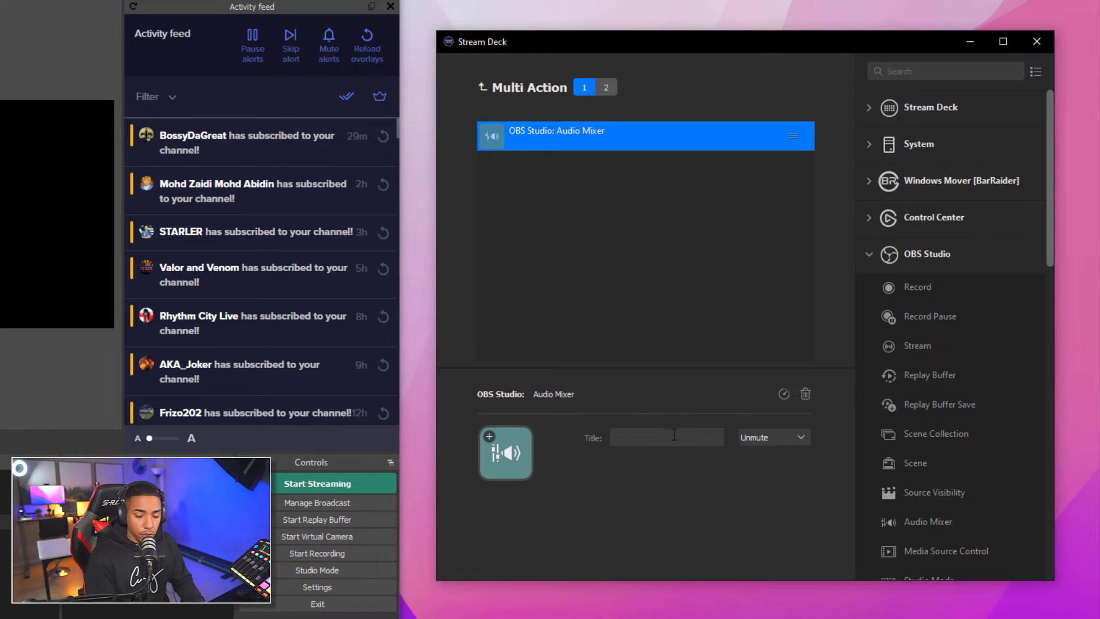
type("OBS")
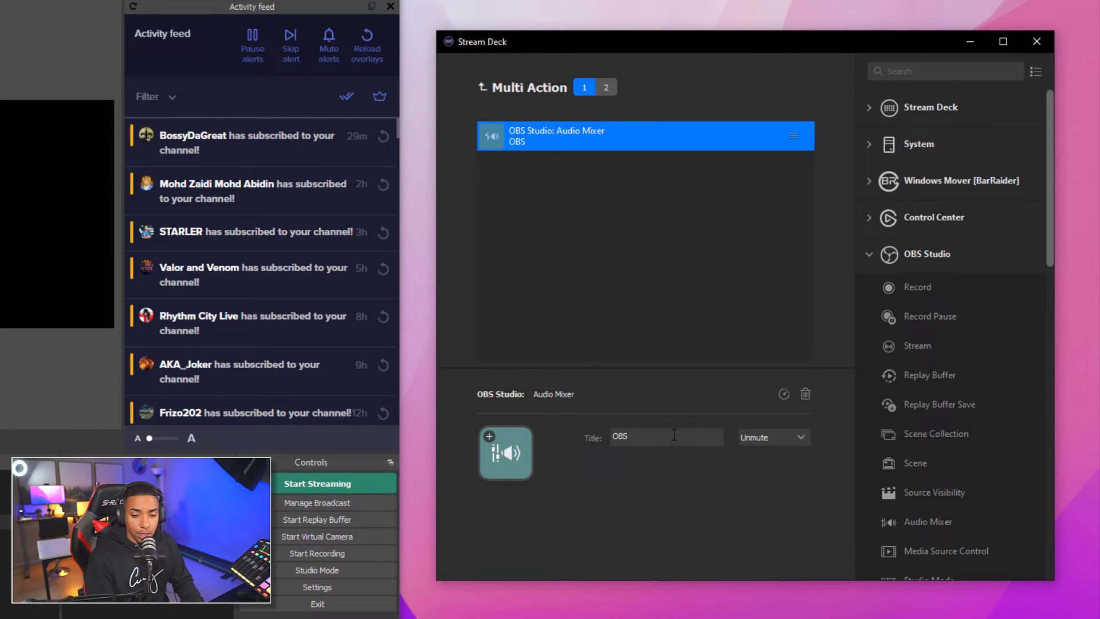
left_click(759, 442)
left_click(765, 471)
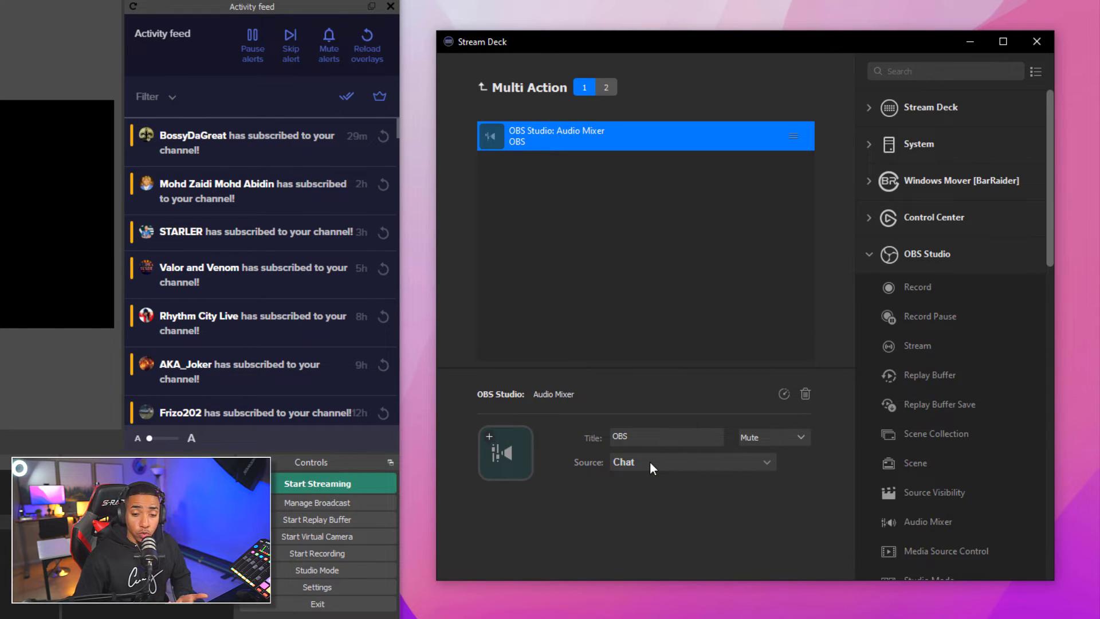
left_click(650, 462)
left_click(654, 539)
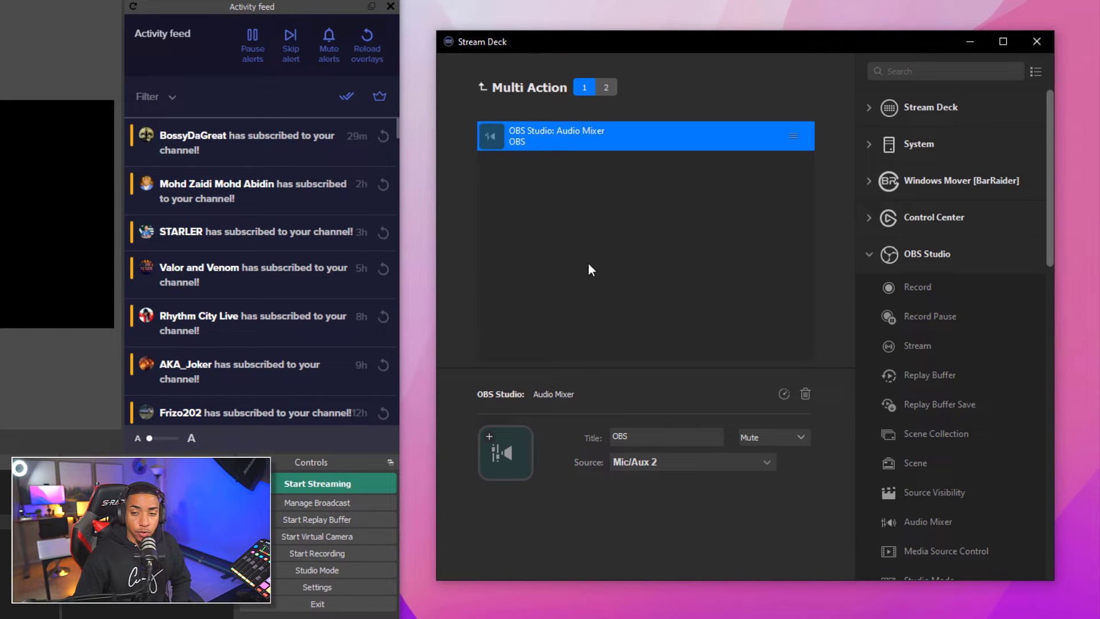
left_click(871, 252)
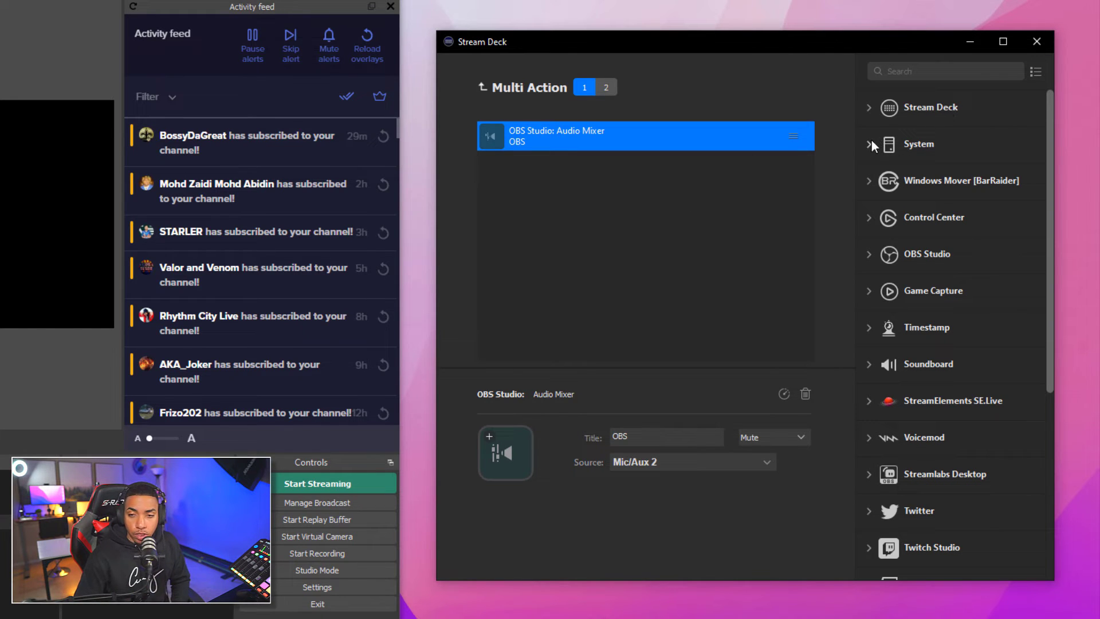
Add a Delay step after the mute action and set it to 200 ms
left_click(870, 110)
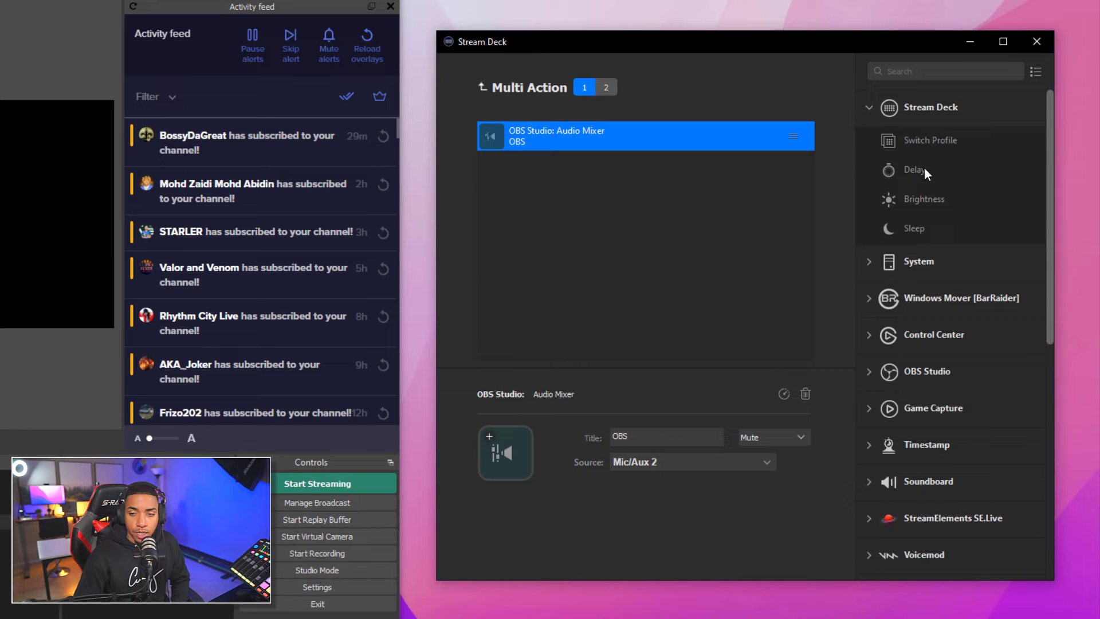
left_click_drag(924, 167, 583, 167)
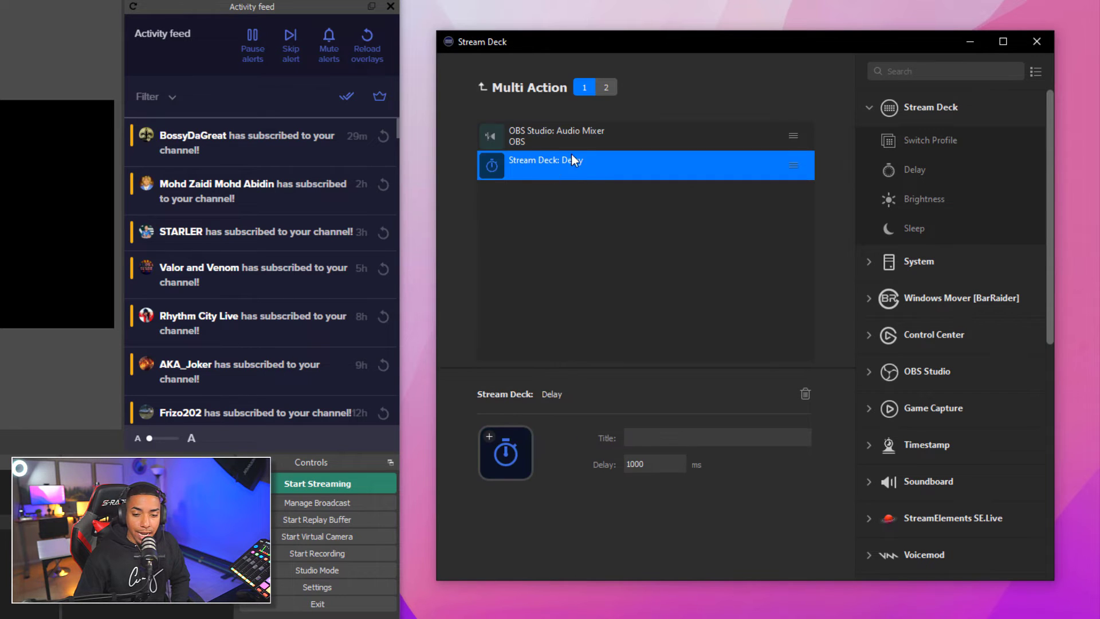
double_click(633, 465)
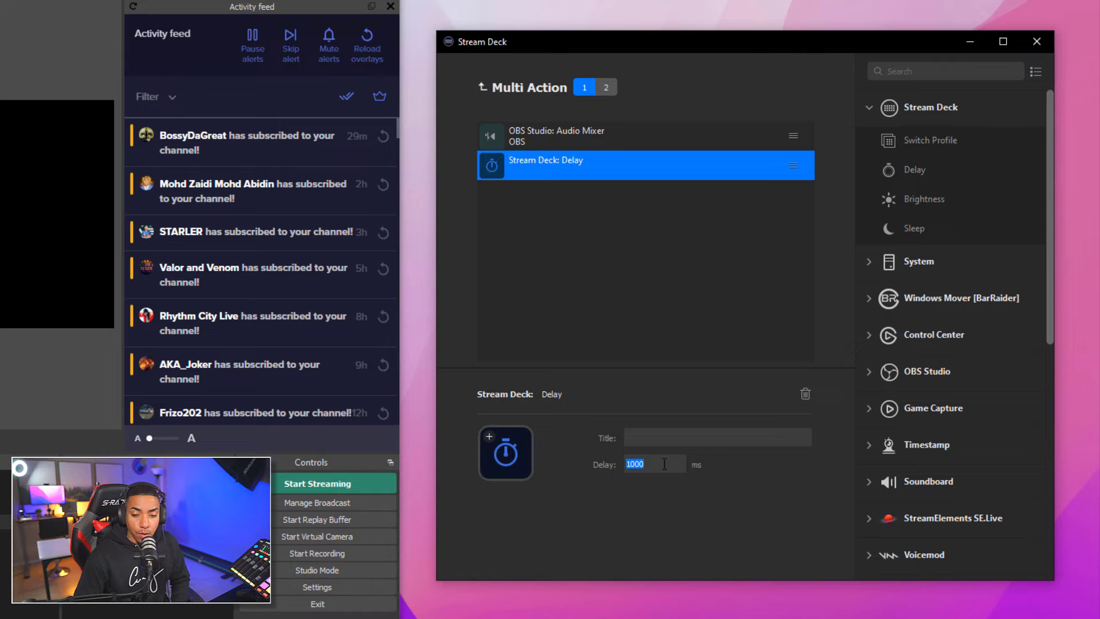
type("2")
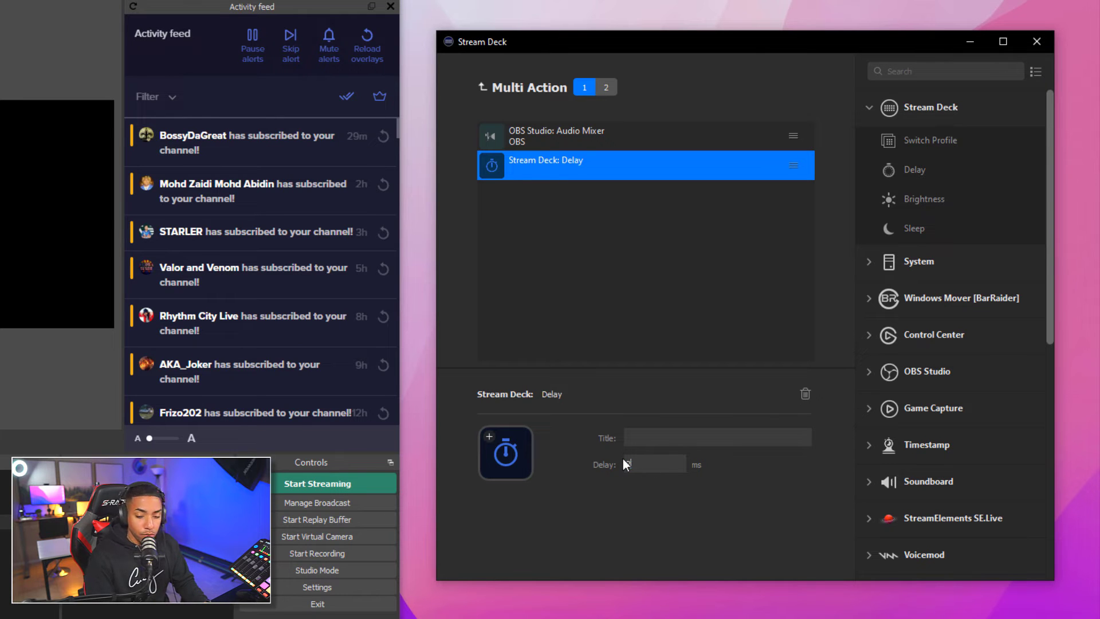
type("00")
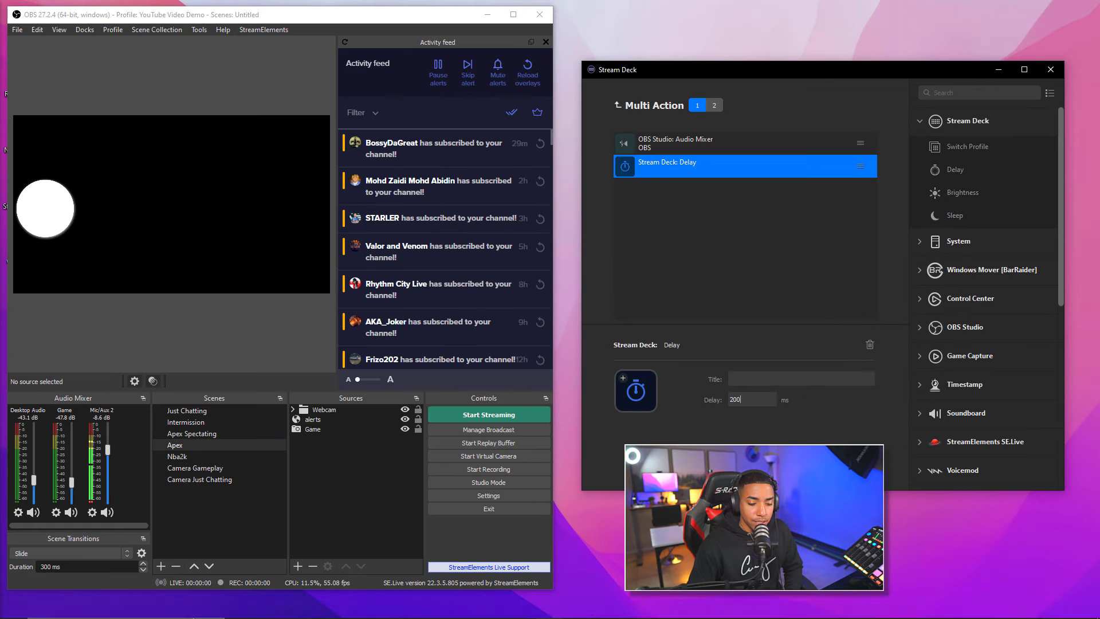
In Discord's keybind settings, keep Toggle Mute on Alt+Shift+= and minimise Discord
left_click(633, 607)
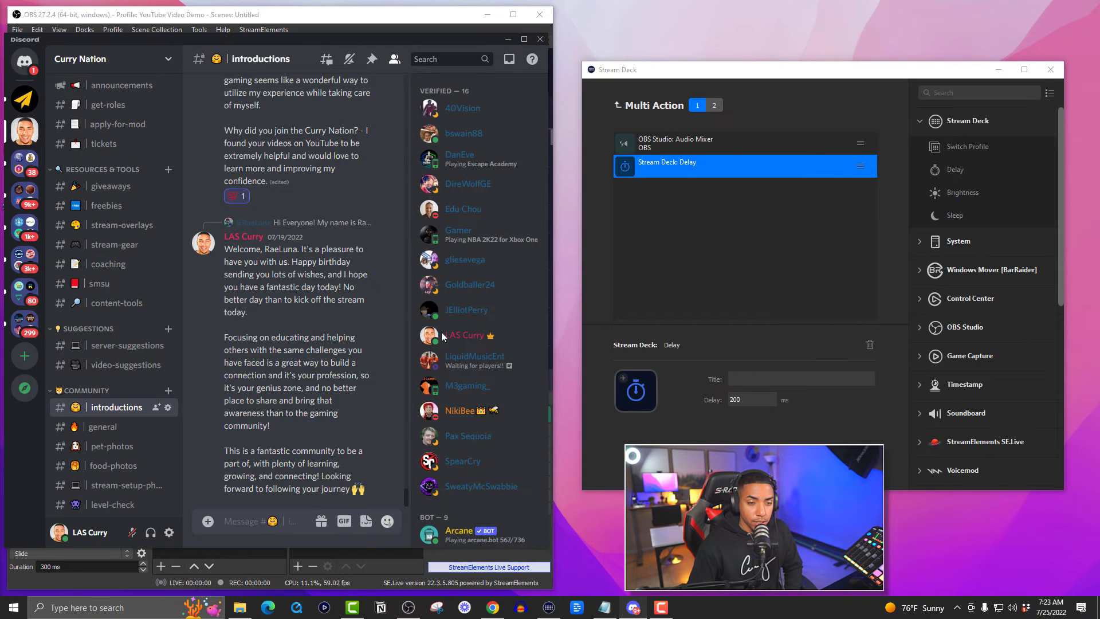
left_click(169, 533)
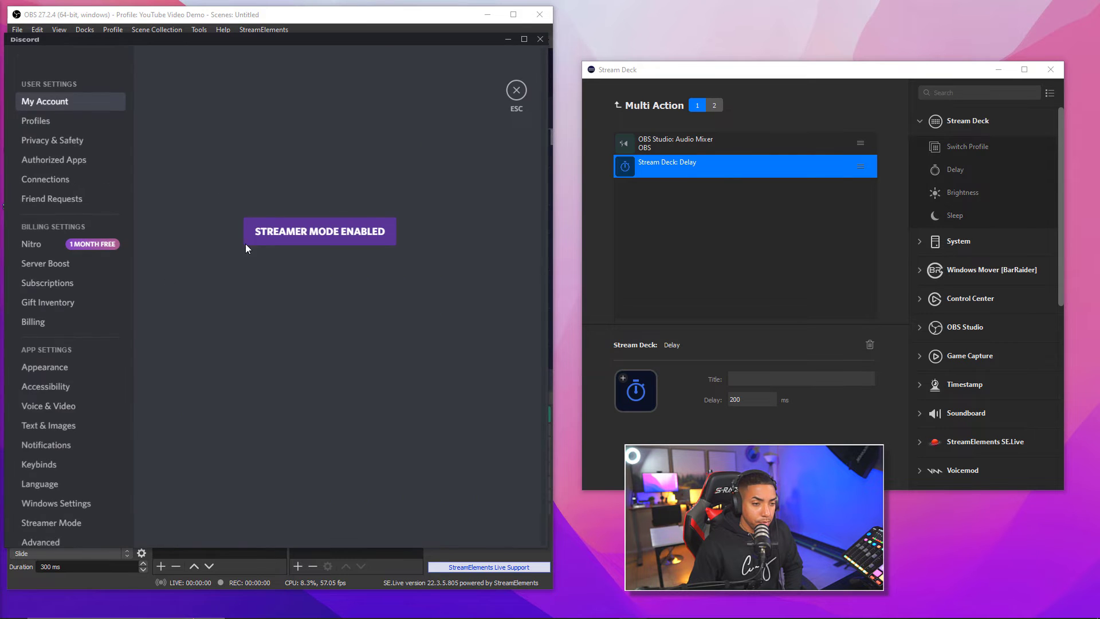
left_click(39, 466)
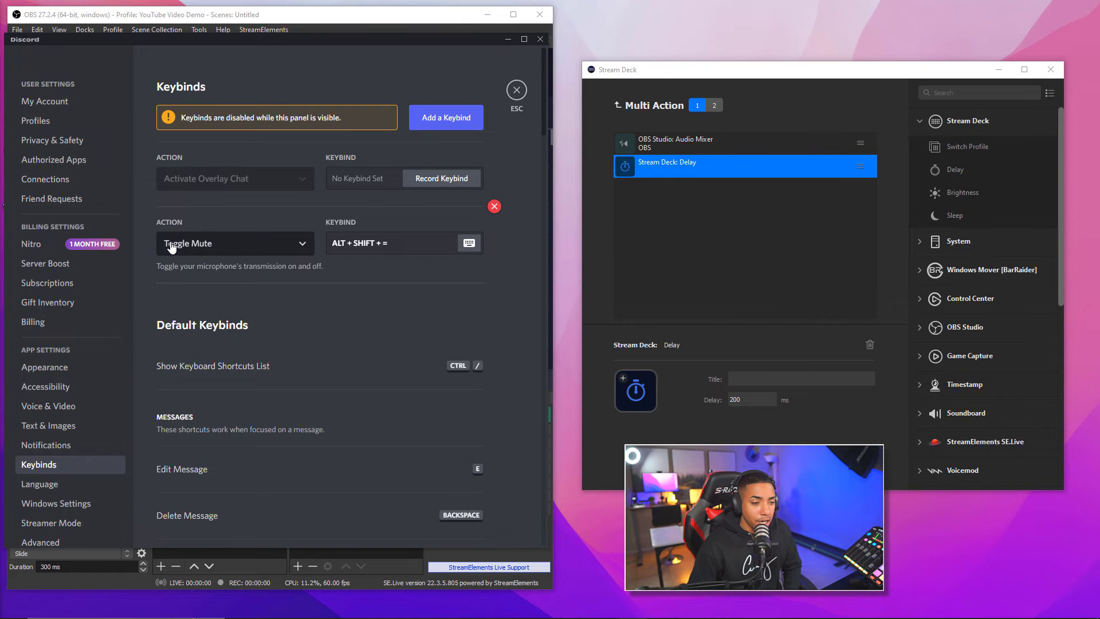
left_click(218, 248)
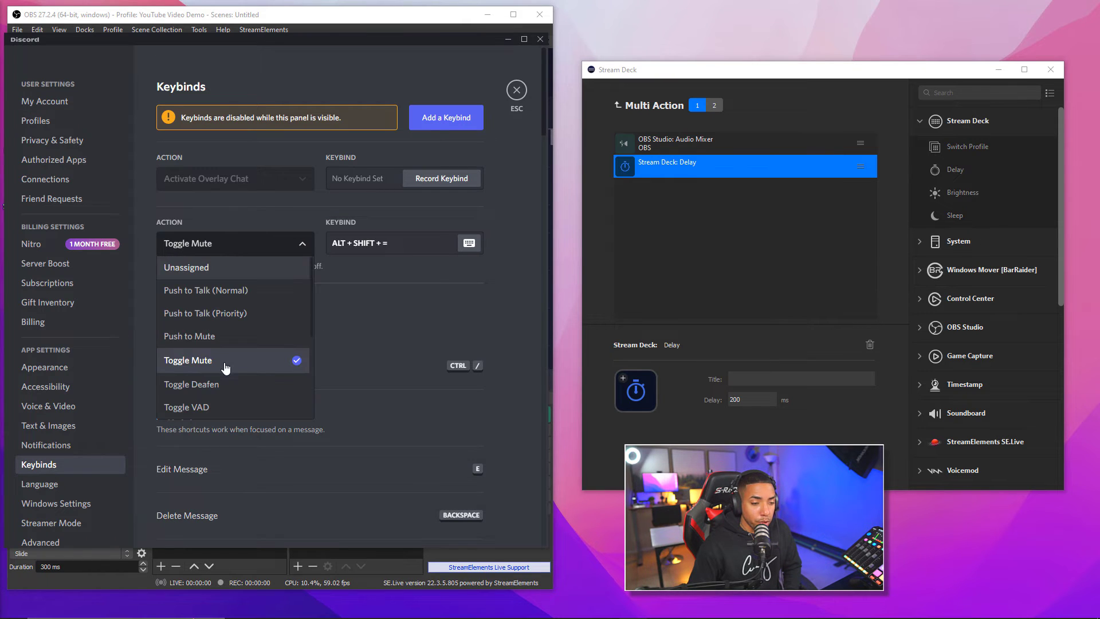
left_click(291, 358)
mouse_move(395, 247)
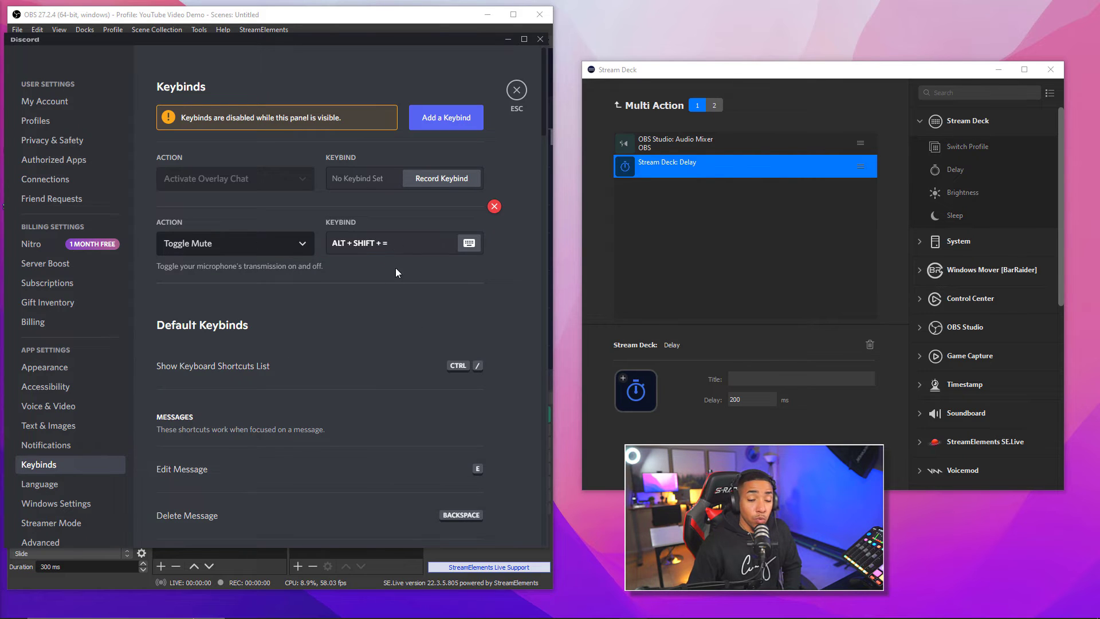
mouse_move(344, 247)
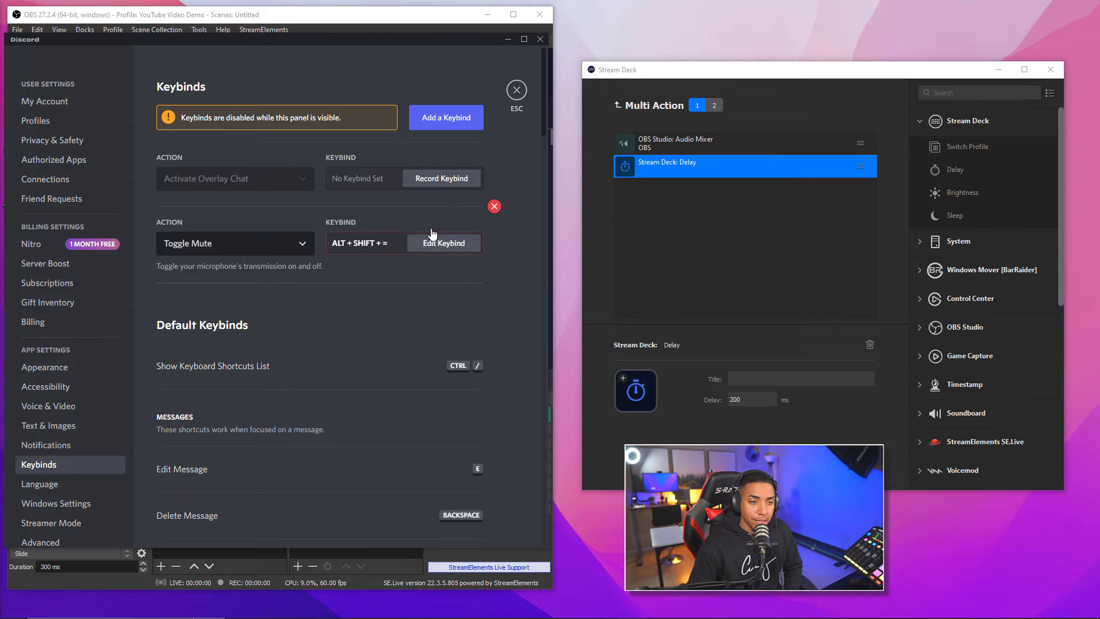
left_click(508, 39)
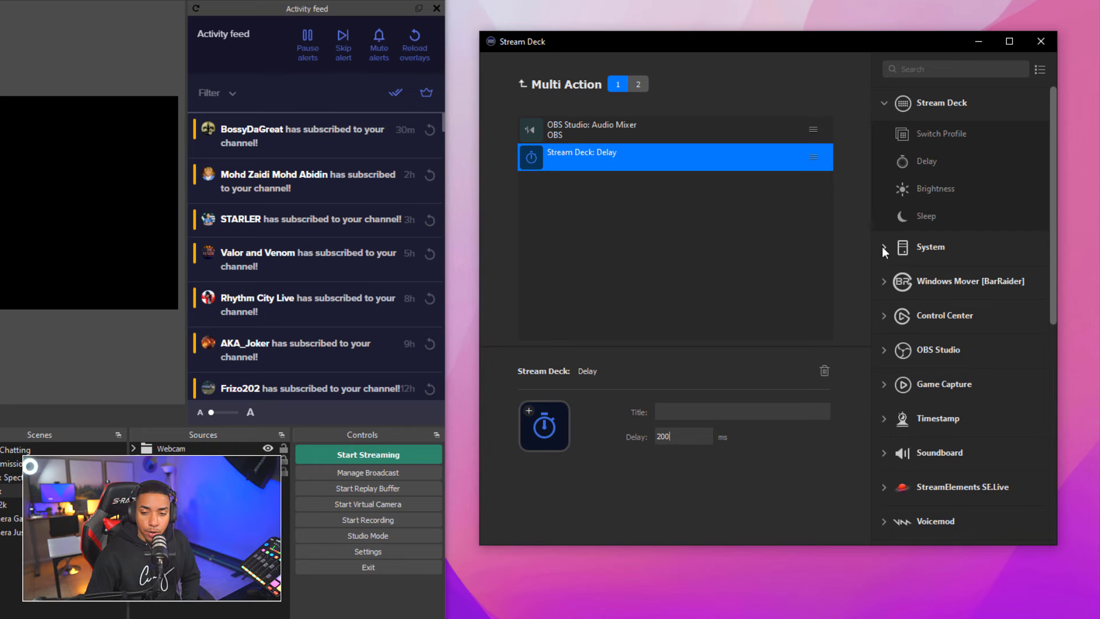
Append an Alt+Shift+= System Hotkey and a 1000 ms Delay to the switch's first state
left_click(918, 241)
left_click_drag(964, 293, 633, 211)
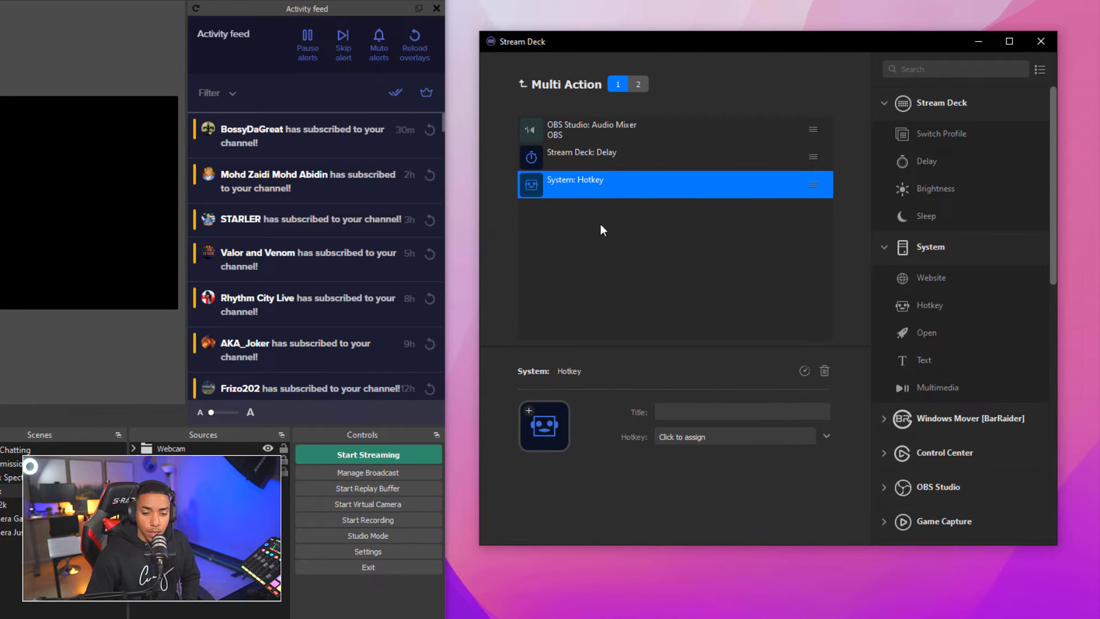
left_click(687, 439)
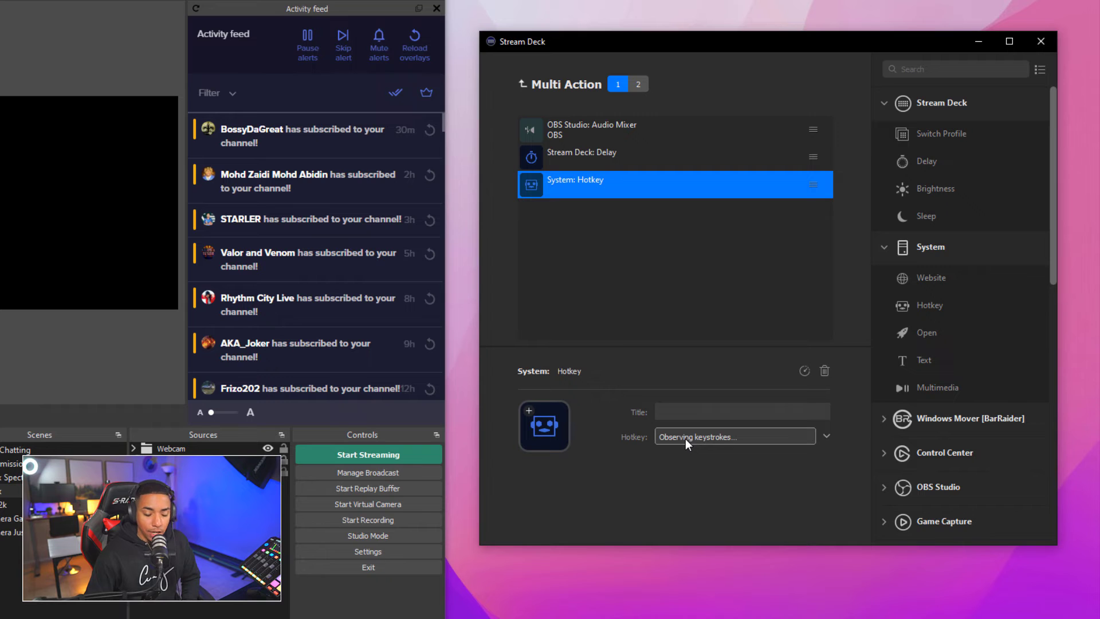
key("alt+shift+equal")
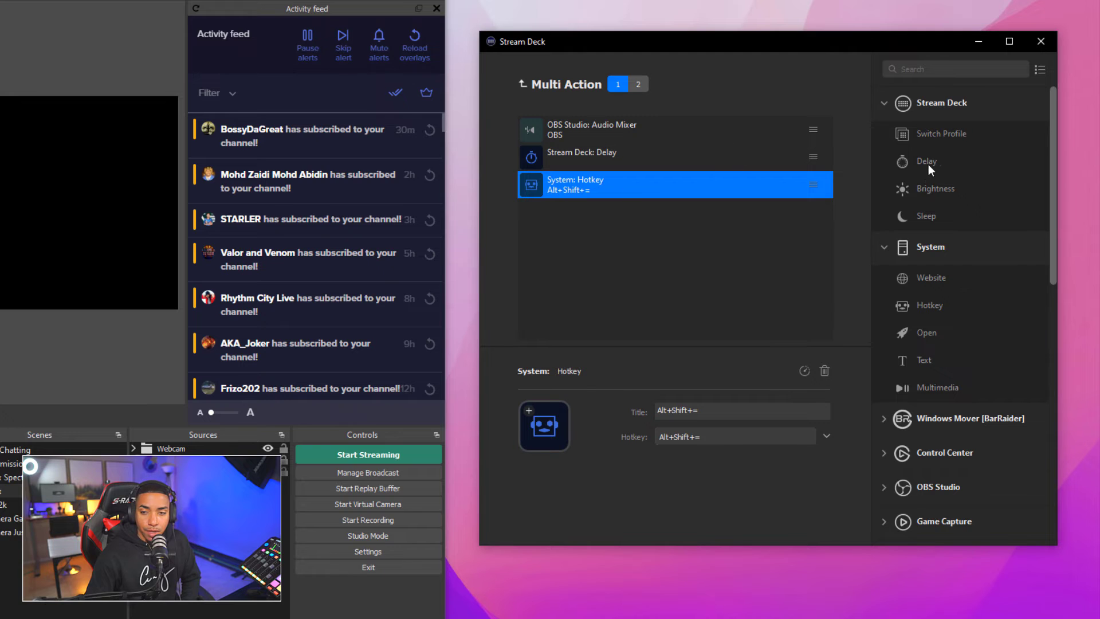
left_click_drag(928, 164, 592, 207)
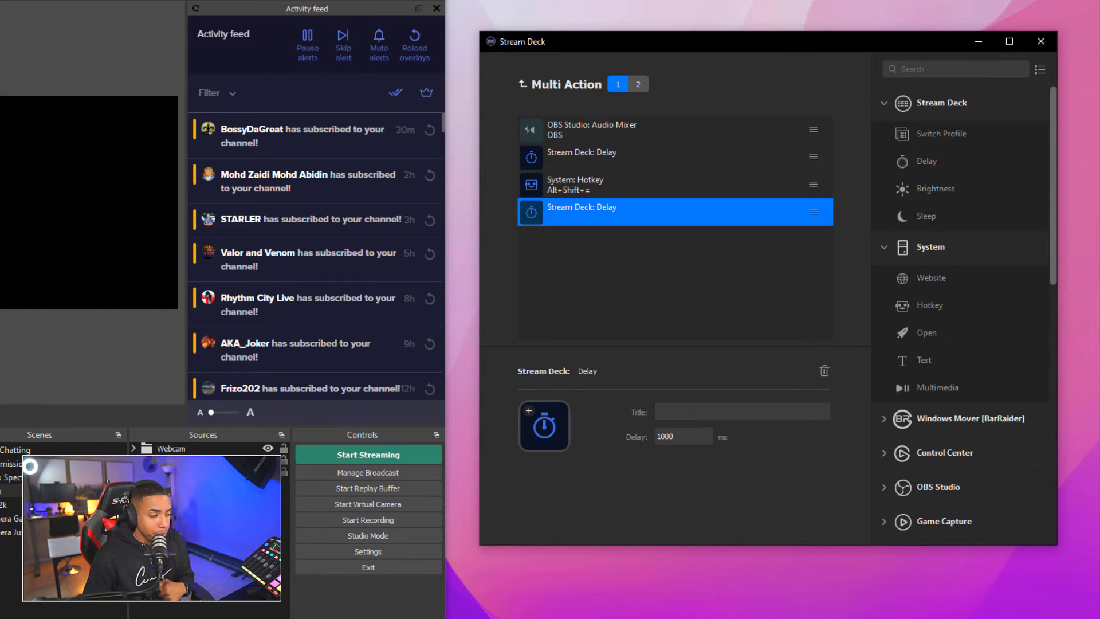
left_click(636, 85)
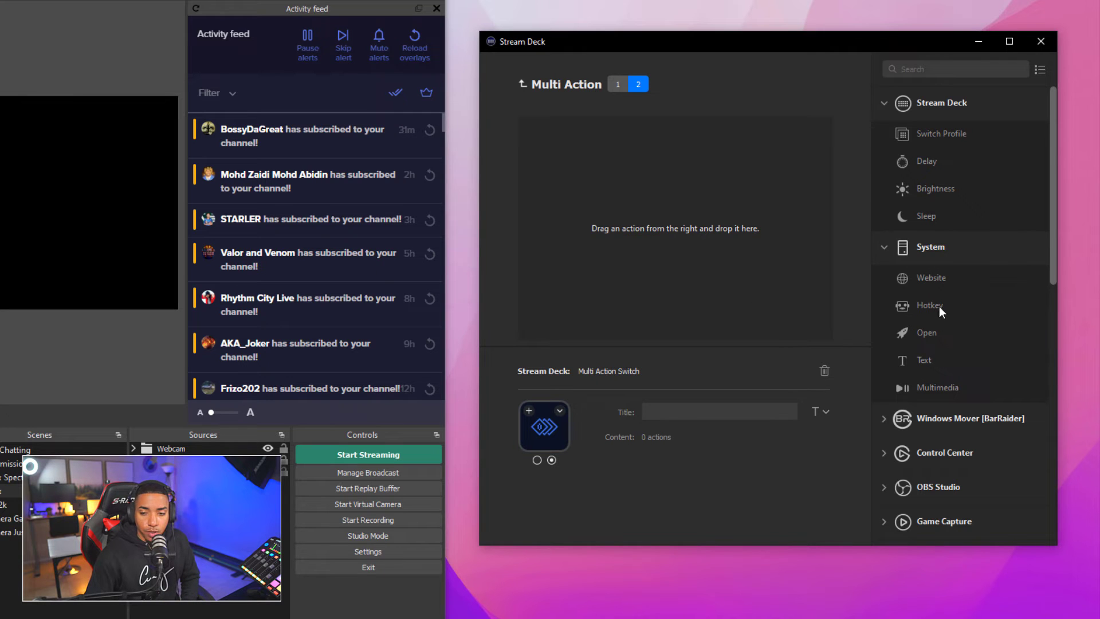
Give the second state an Alt+Shift+= Hotkey followed by a Delay
left_click_drag(940, 306, 607, 139)
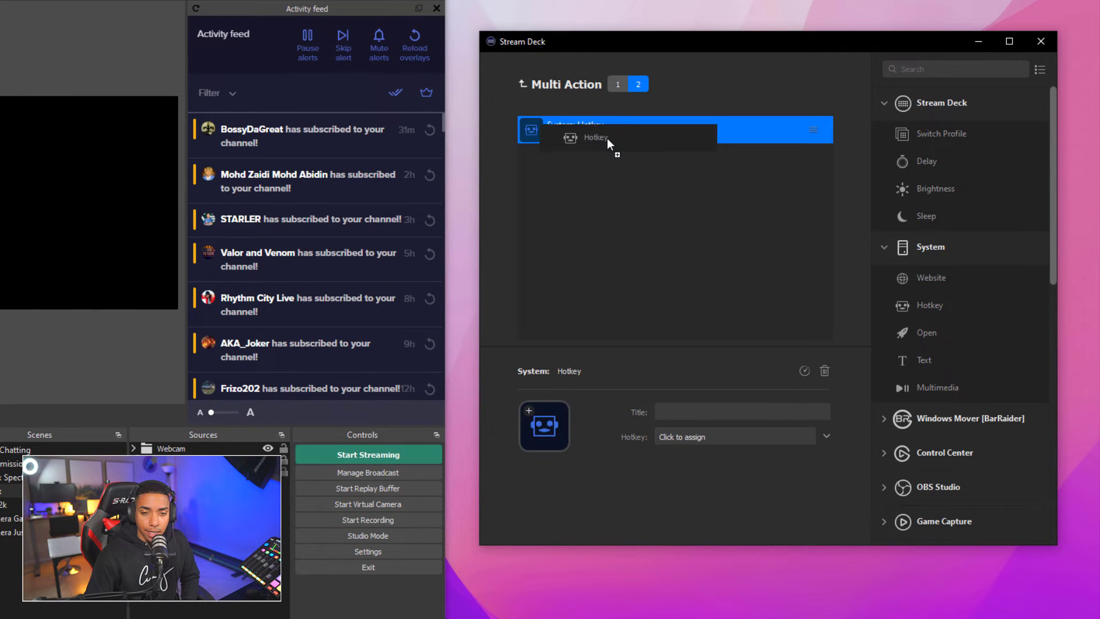
left_click(696, 438)
key("alt")
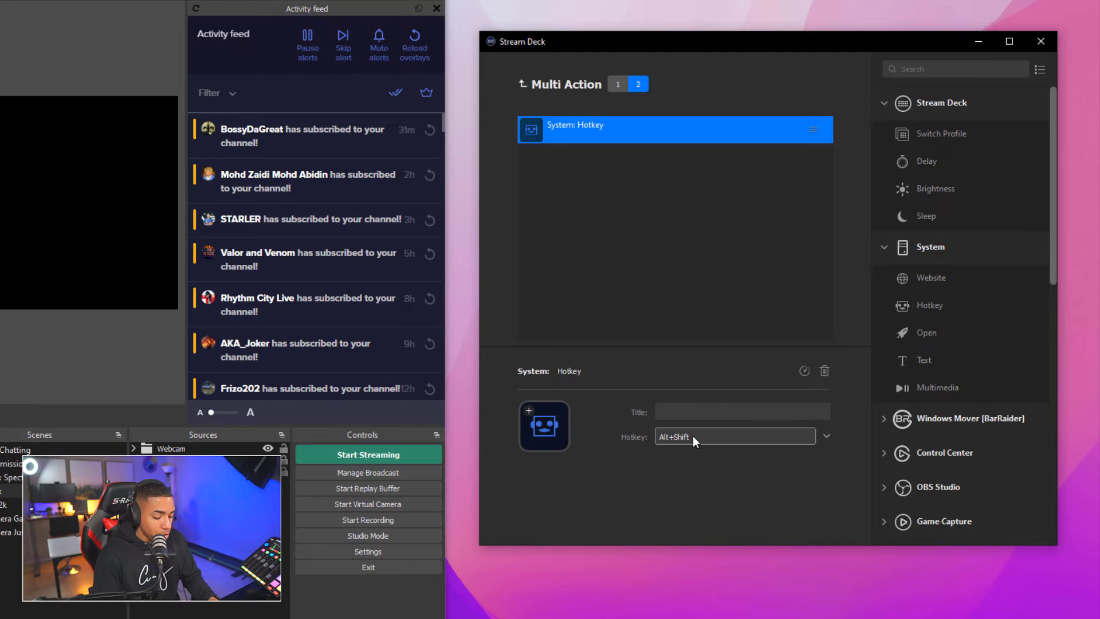
key("alt+shift+equal")
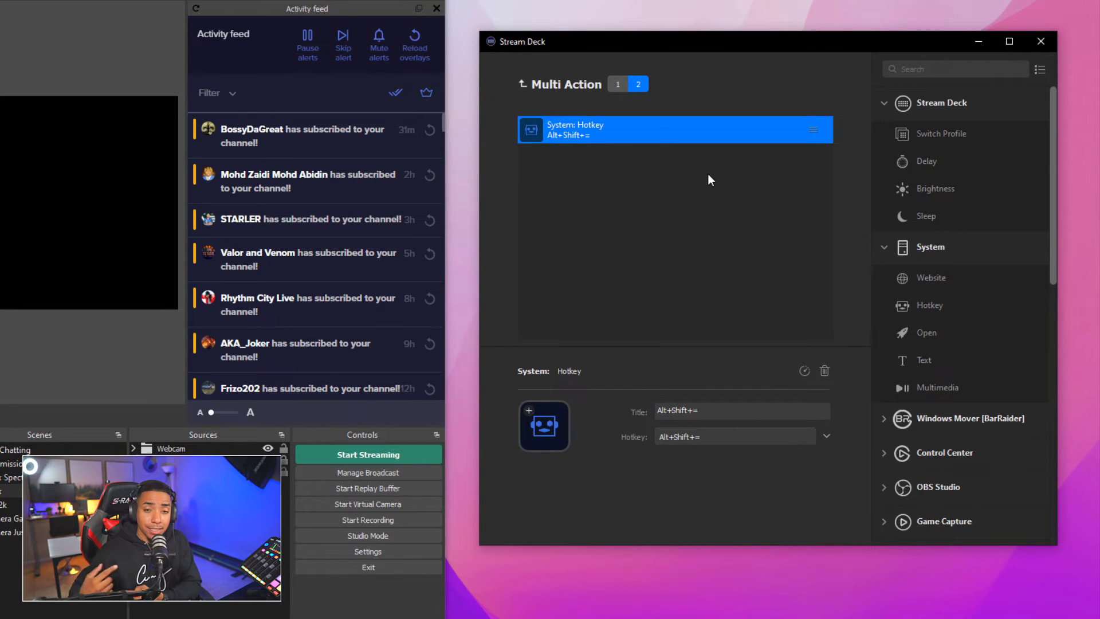
left_click_drag(932, 158, 592, 159)
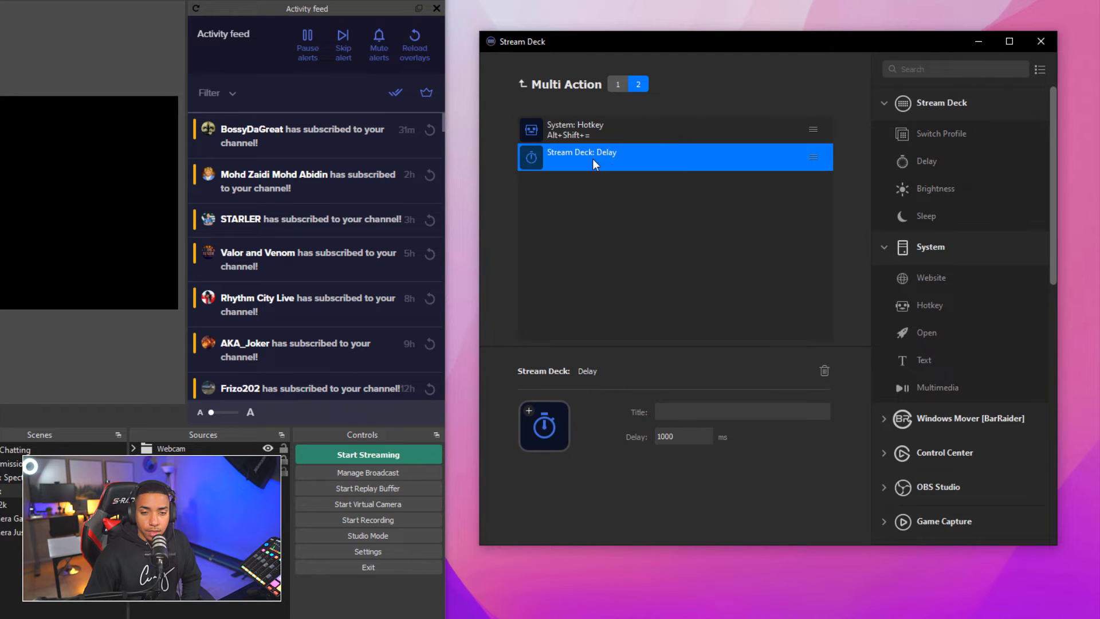
left_click(884, 252)
Add an OBS Audio Mixer action titled 'OBS' that unmutes Mic/Aux 2, then go back to the grid
left_click(886, 351)
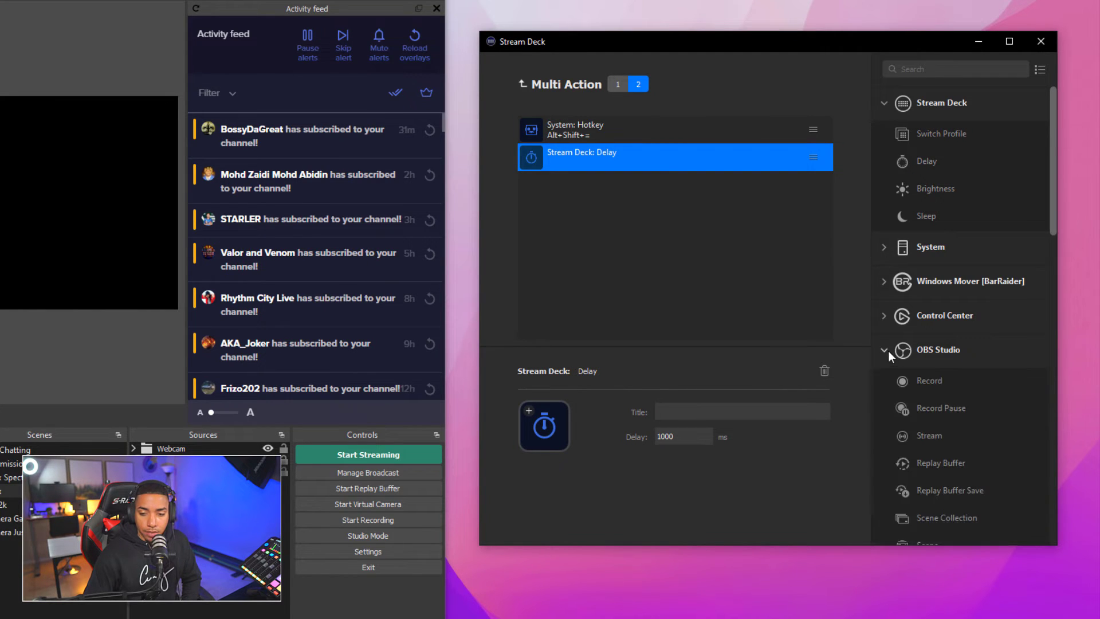
scroll(980, 435, "down", 2)
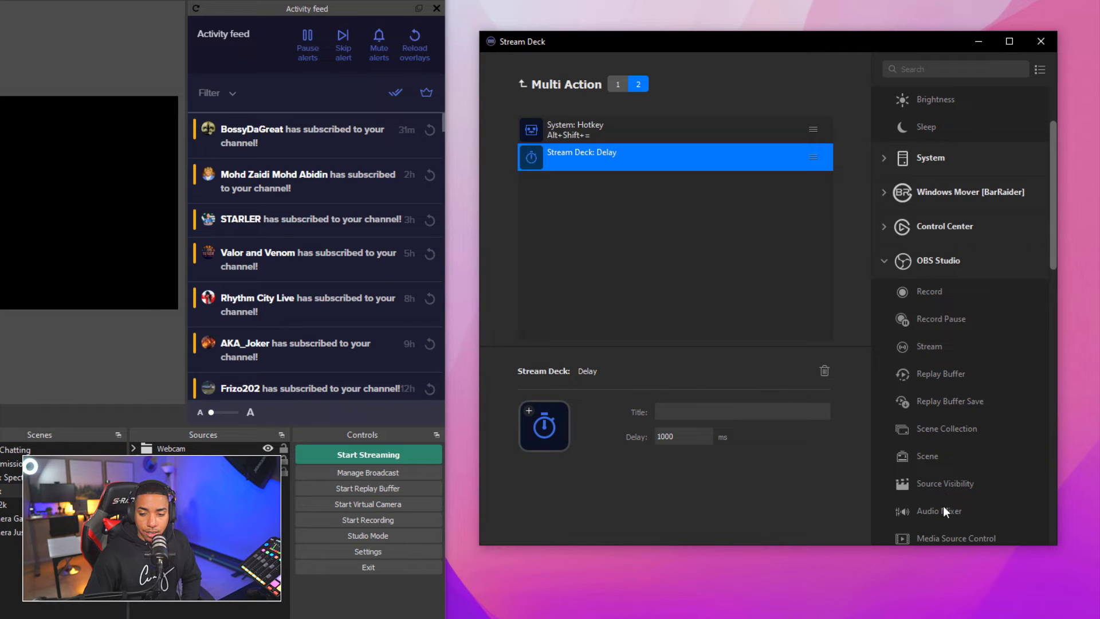
left_click_drag(943, 507, 596, 212)
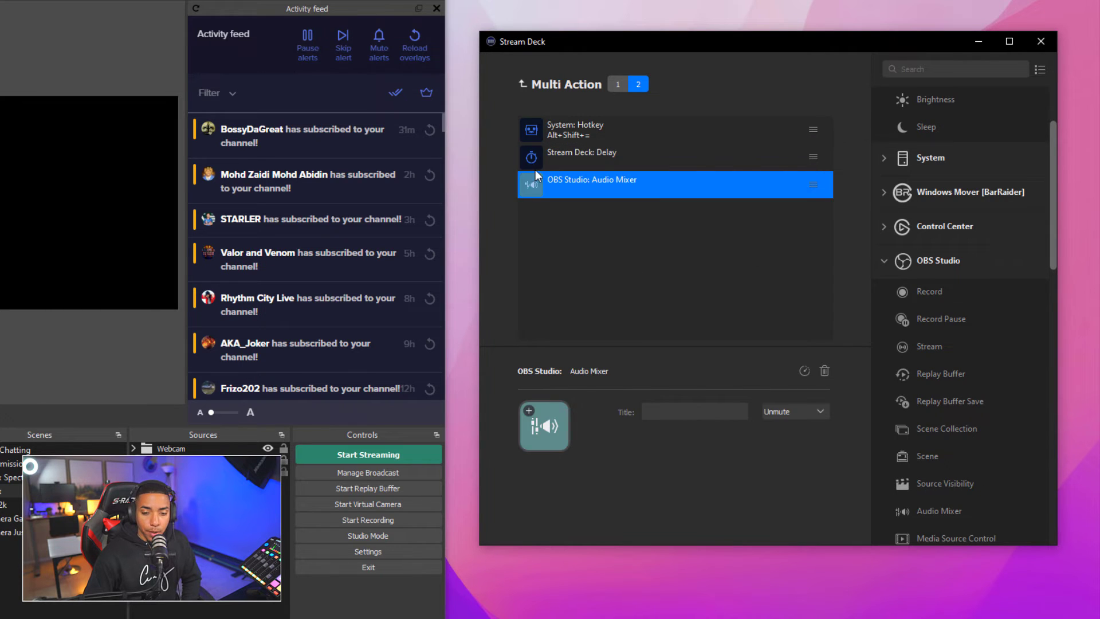
left_click(782, 415)
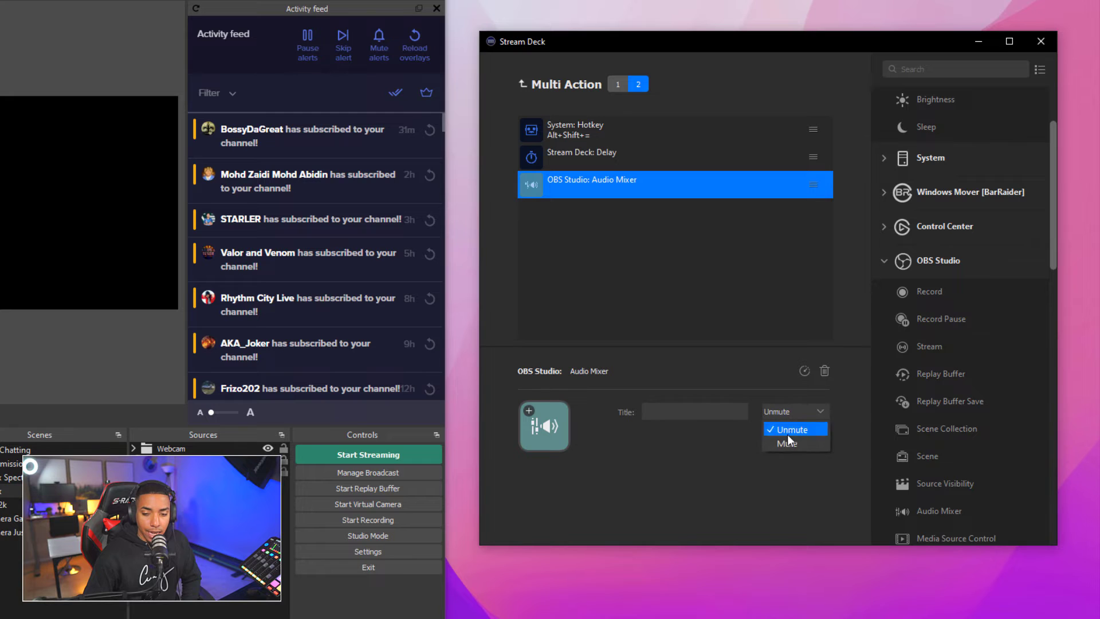
left_click(789, 429)
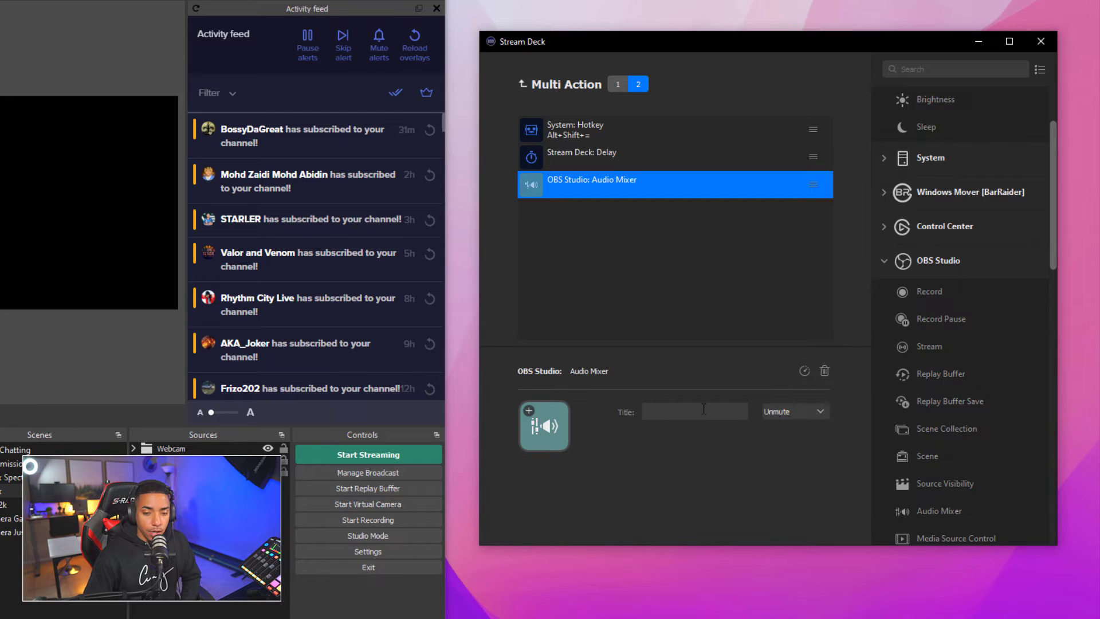
type("OBs")
key("BackSpace")
type("S")
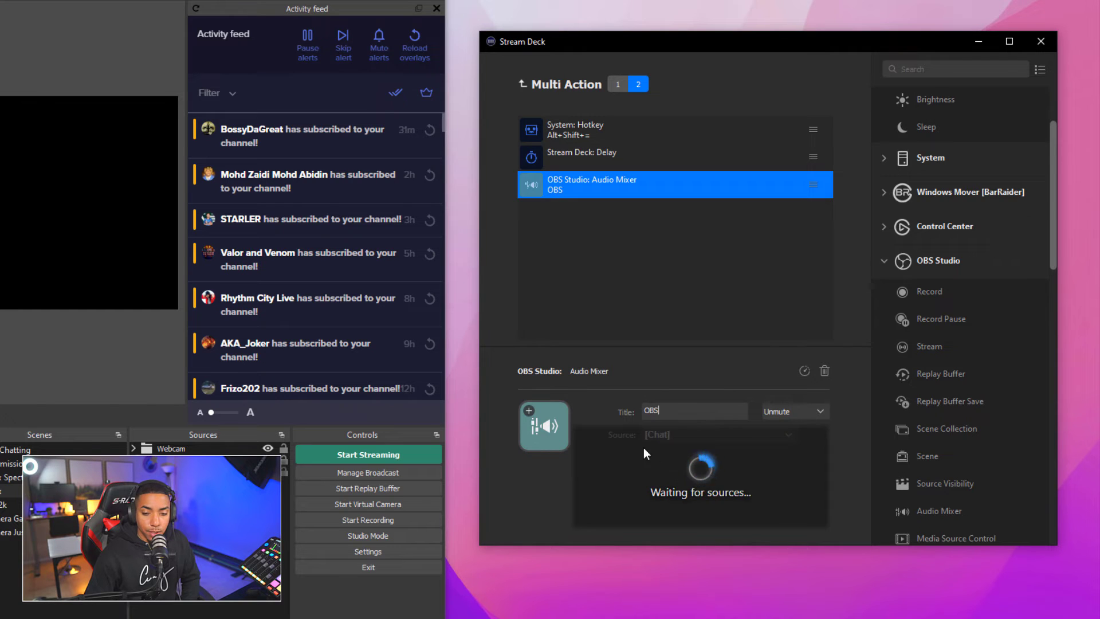
left_click(740, 432)
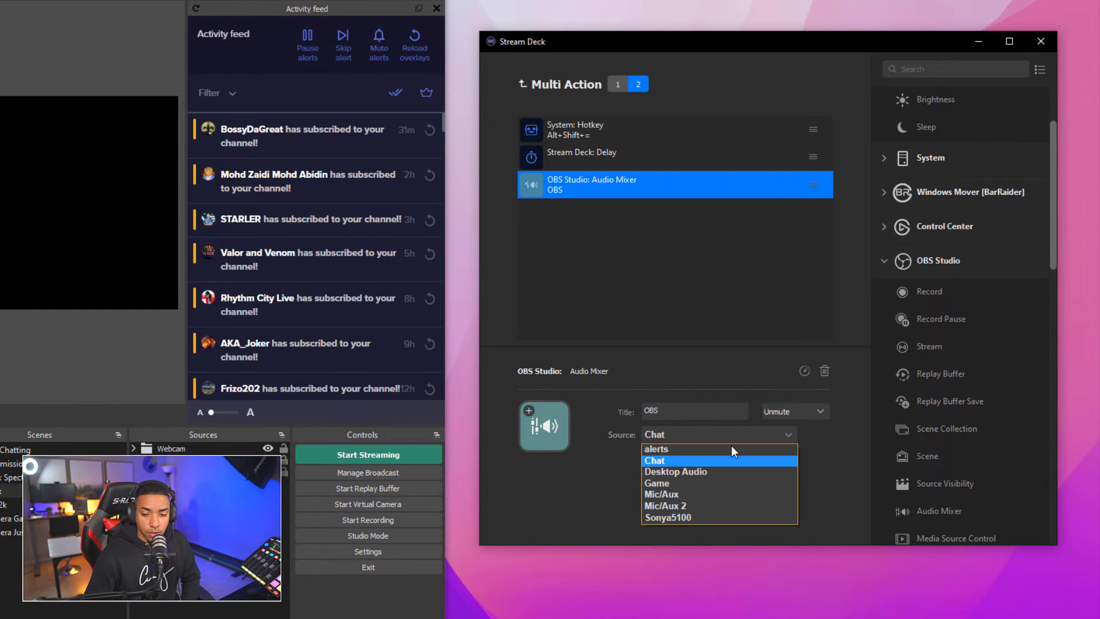
left_click(690, 503)
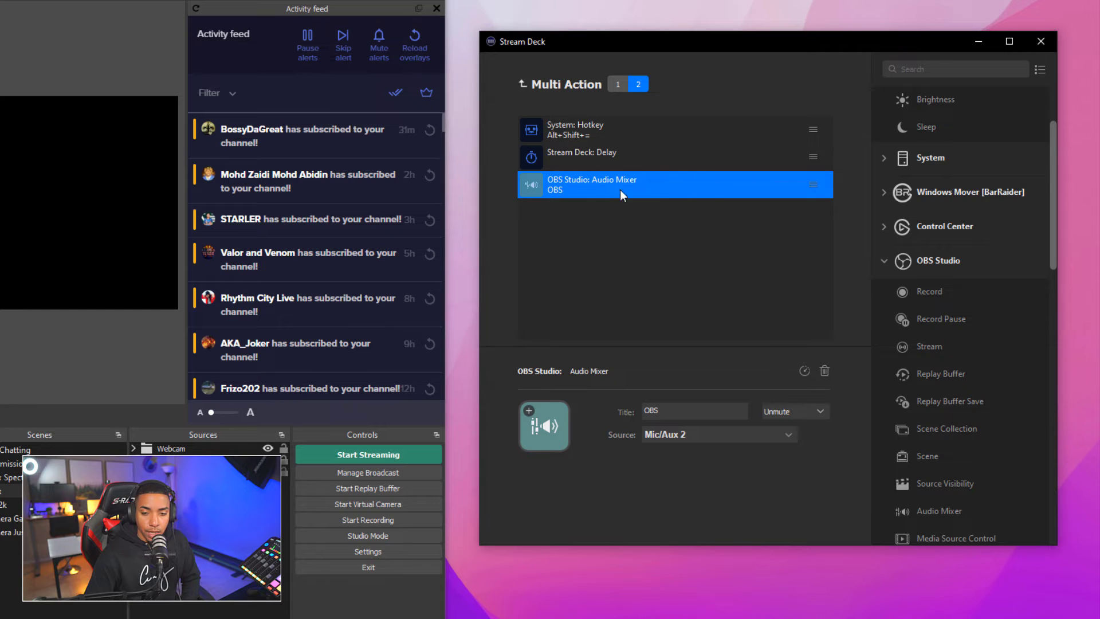
left_click(521, 84)
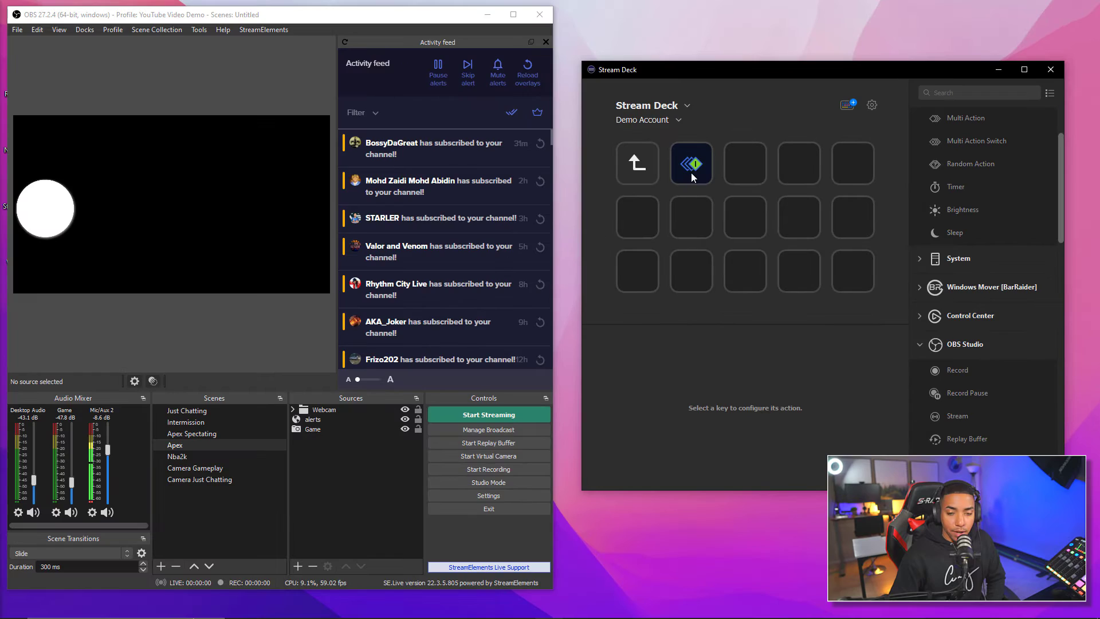
Close Discord's keybind settings and arrange OBS, Stream Deck and Discord side by side
mouse_move(325, 608)
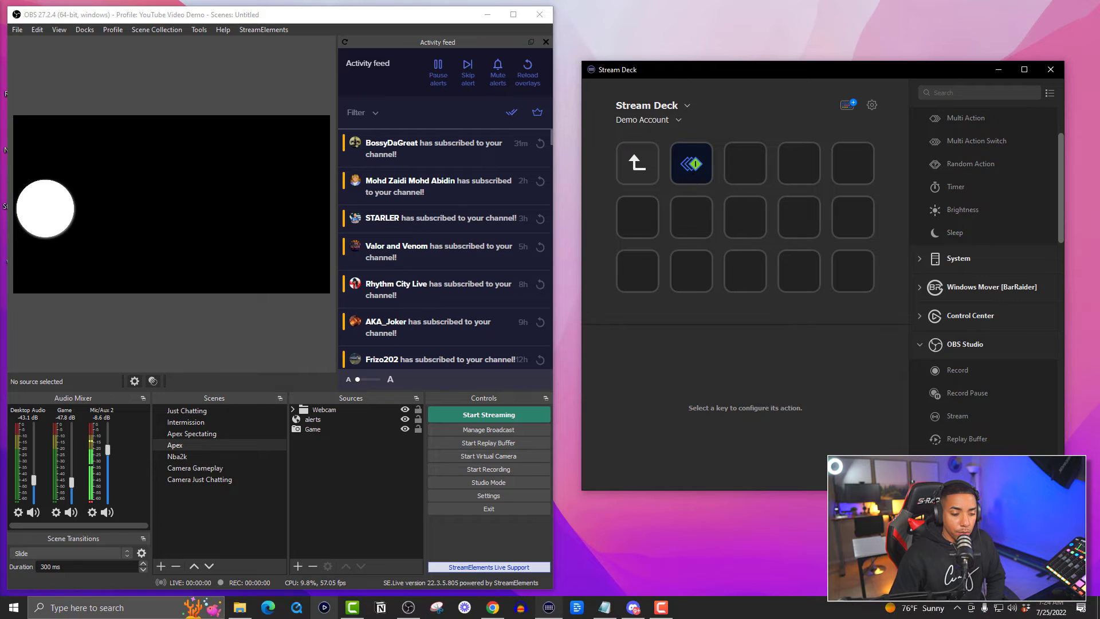
left_click(633, 608)
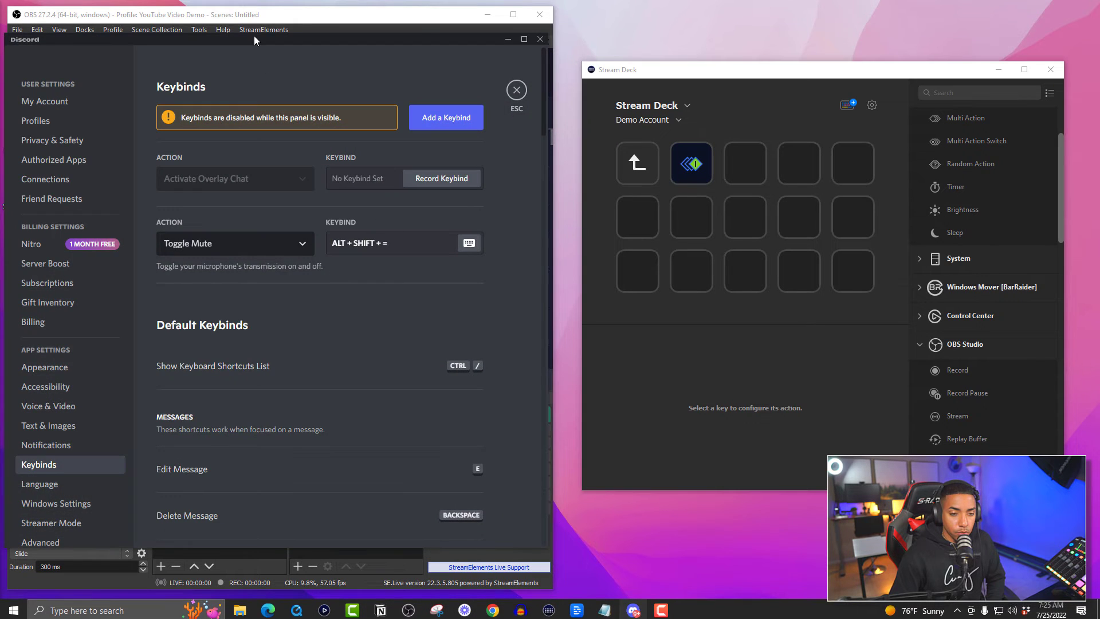
left_click_drag(302, 18, 445, 13)
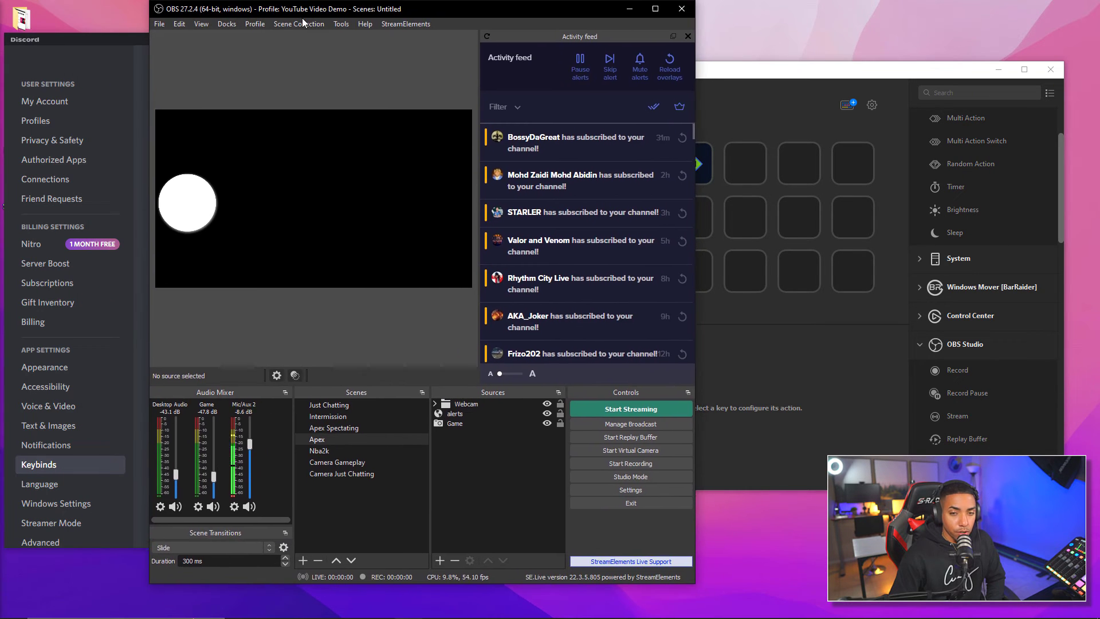
left_click_drag(796, 70, 859, 73)
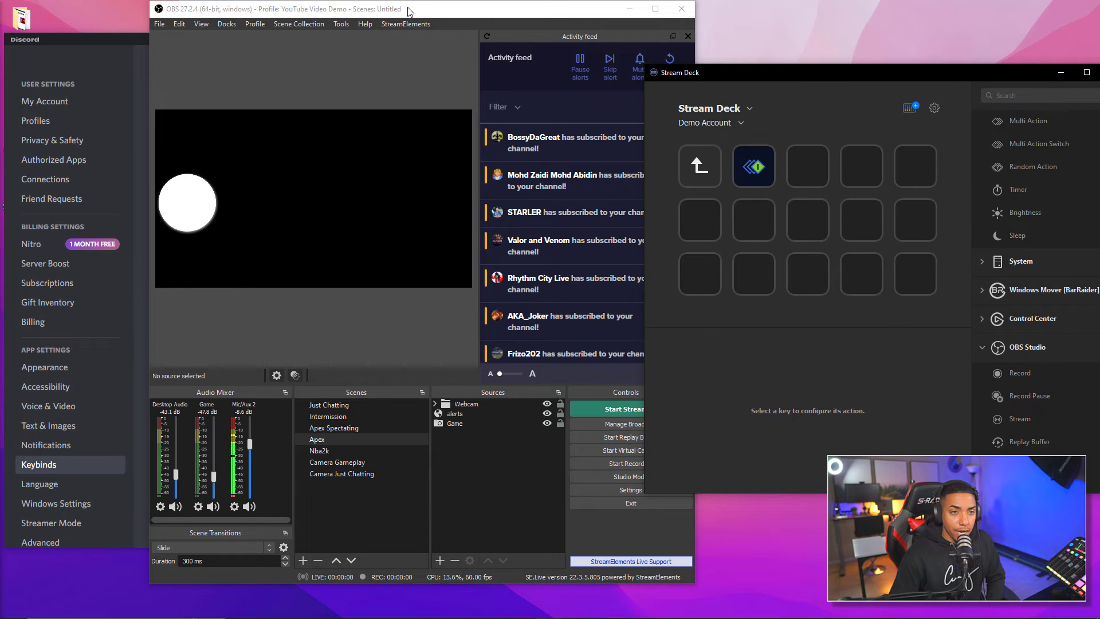
left_click_drag(386, 5, 434, 12)
left_click(131, 35)
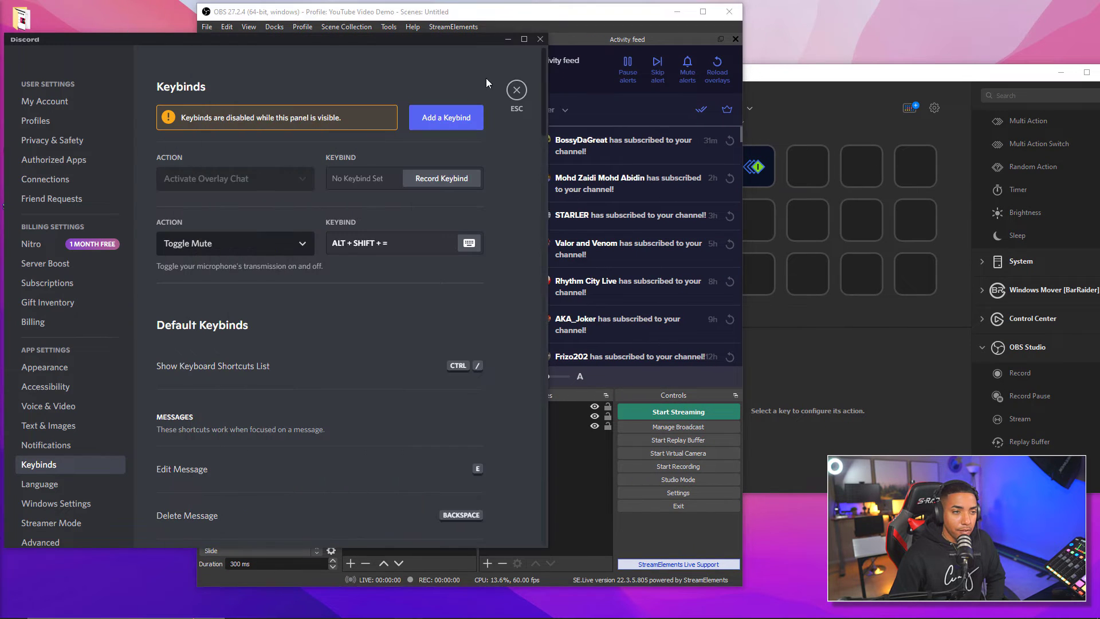
left_click(517, 91)
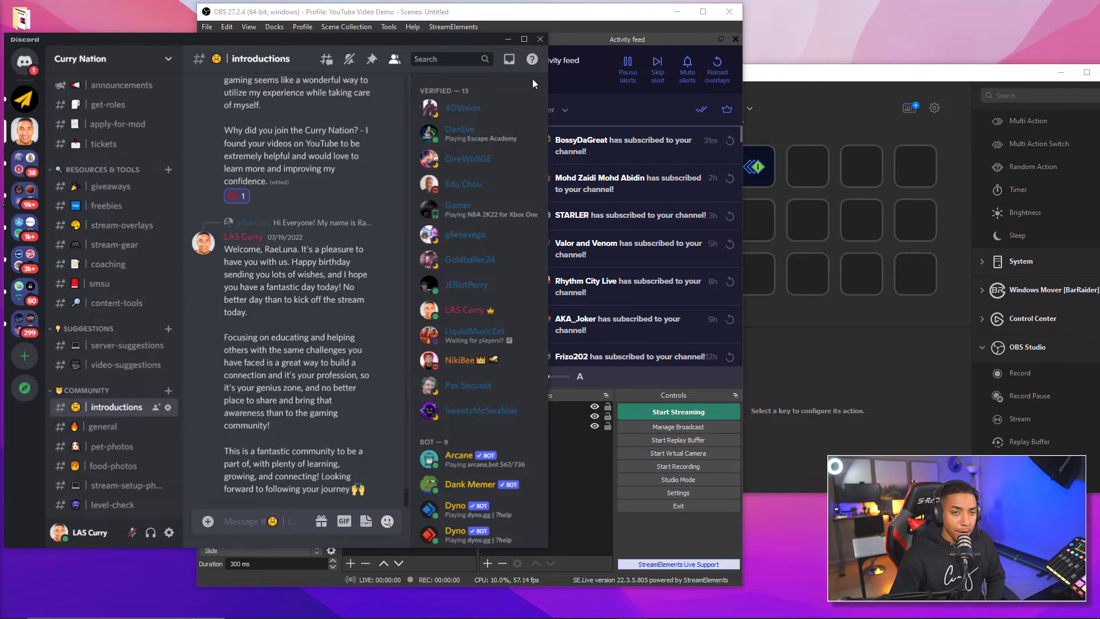
left_click_drag(417, 12, 567, 19)
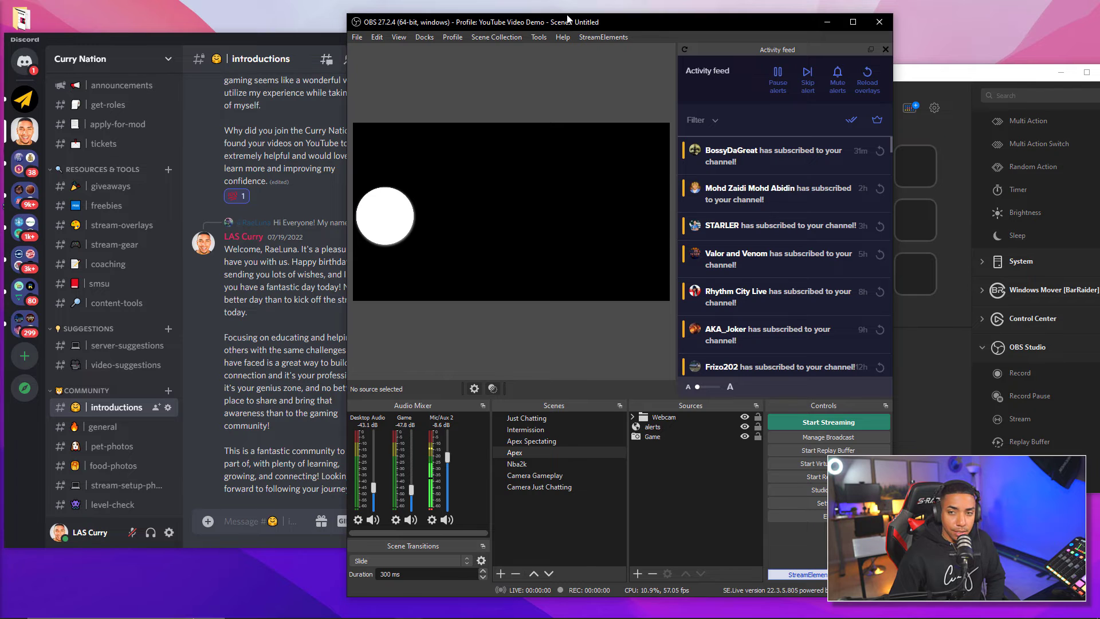
Trigger the switch key with Ctrl+Shift+M to toggle the Mic/Aux 2 and Discord mute
key("alt+Tab")
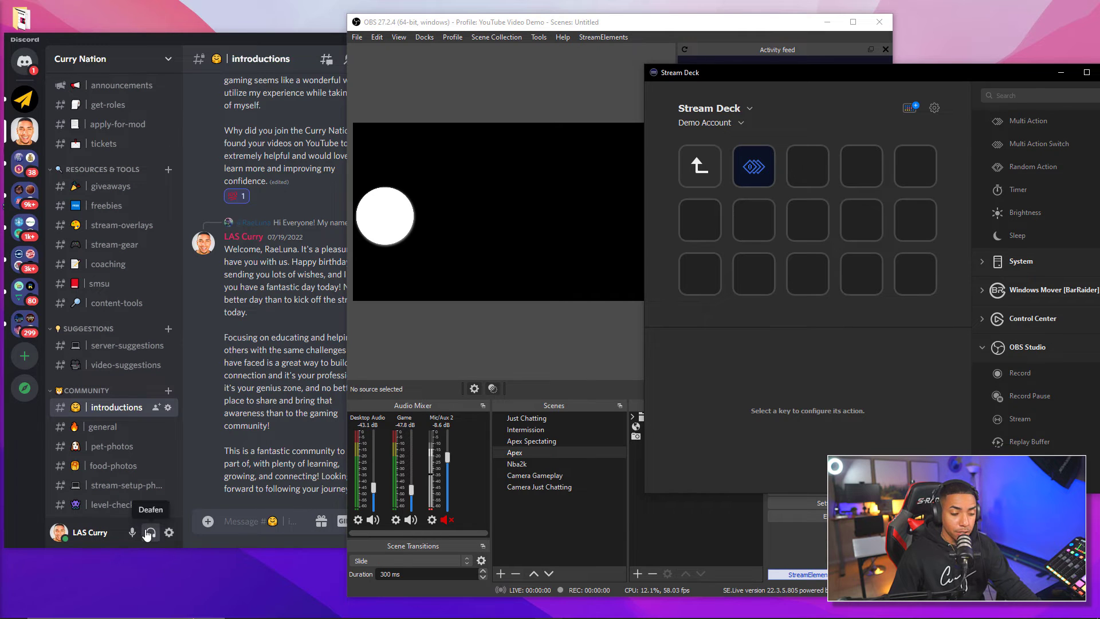
key("ctrl+shift+m")
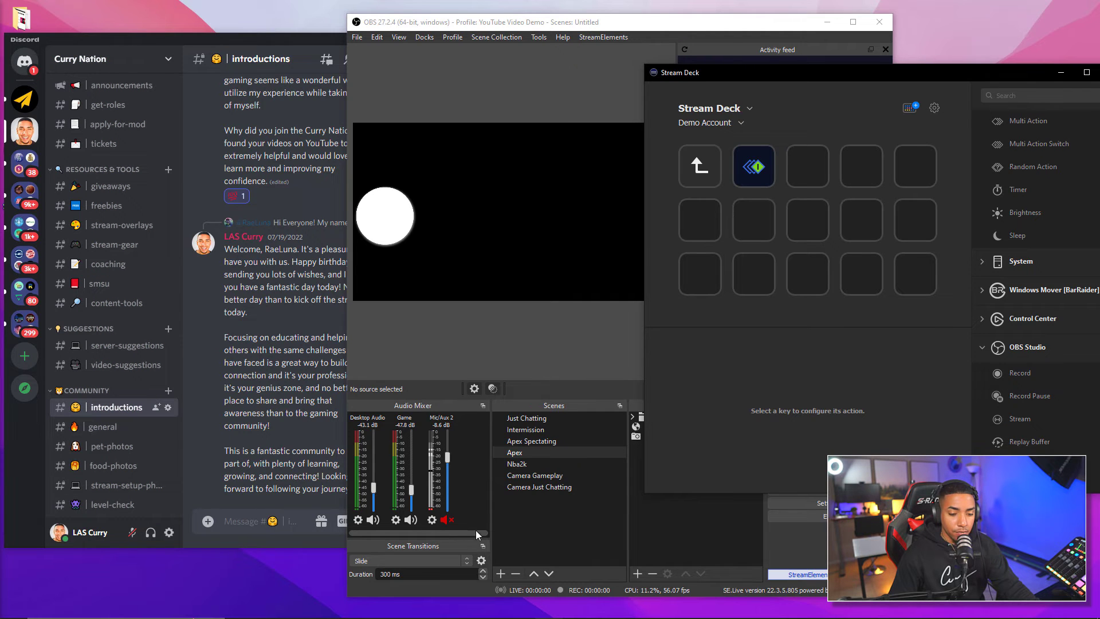
key("ctrl+shift+m")
Change the switch's second-state Delay from 1000 to 200 ms
double_click(752, 179)
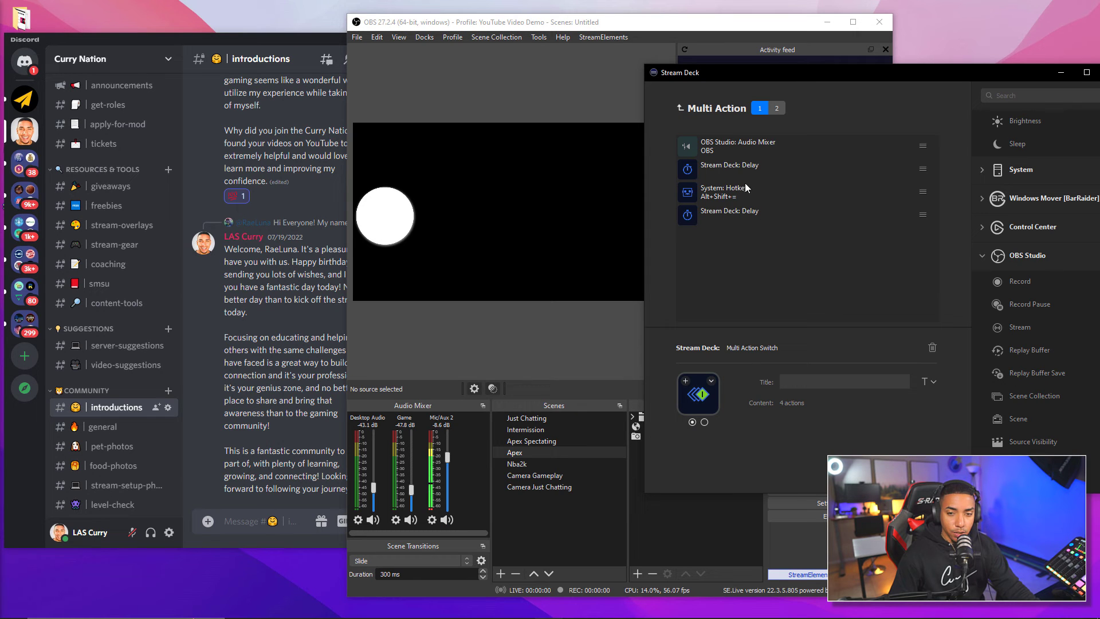
left_click(779, 110)
left_click(754, 172)
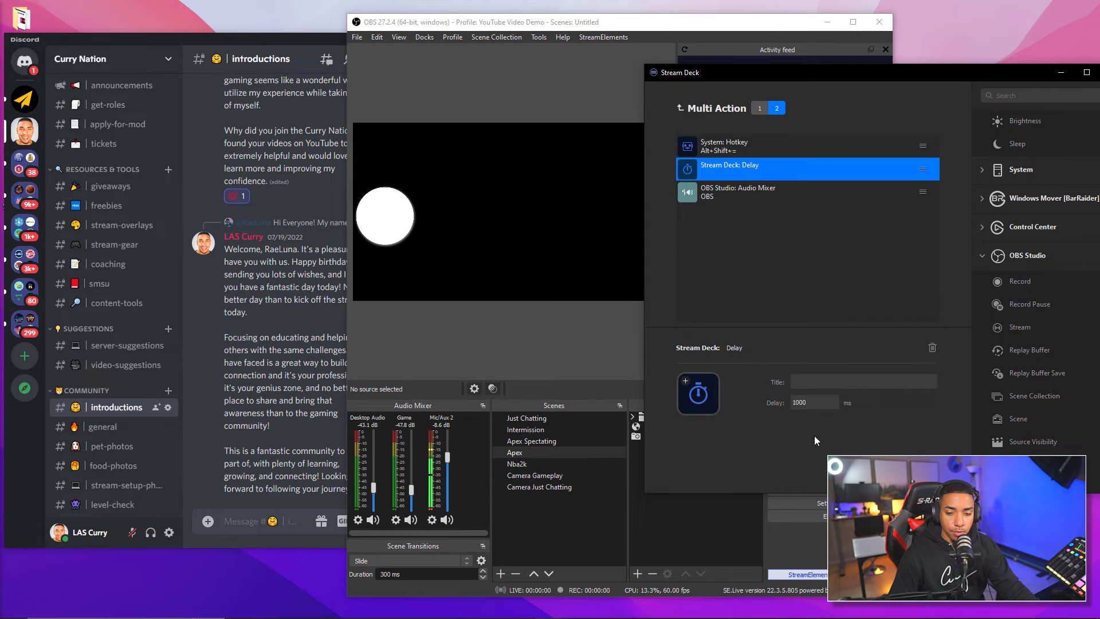
double_click(819, 401)
type("200")
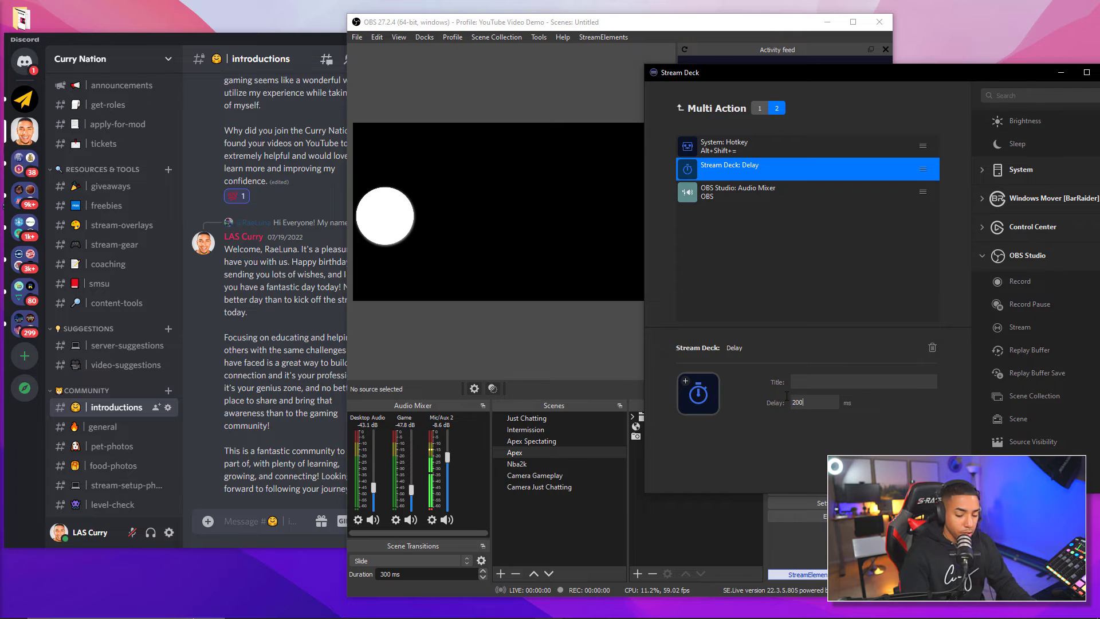
Review both states and reposition the Stream Deck window over OBS
left_click(760, 108)
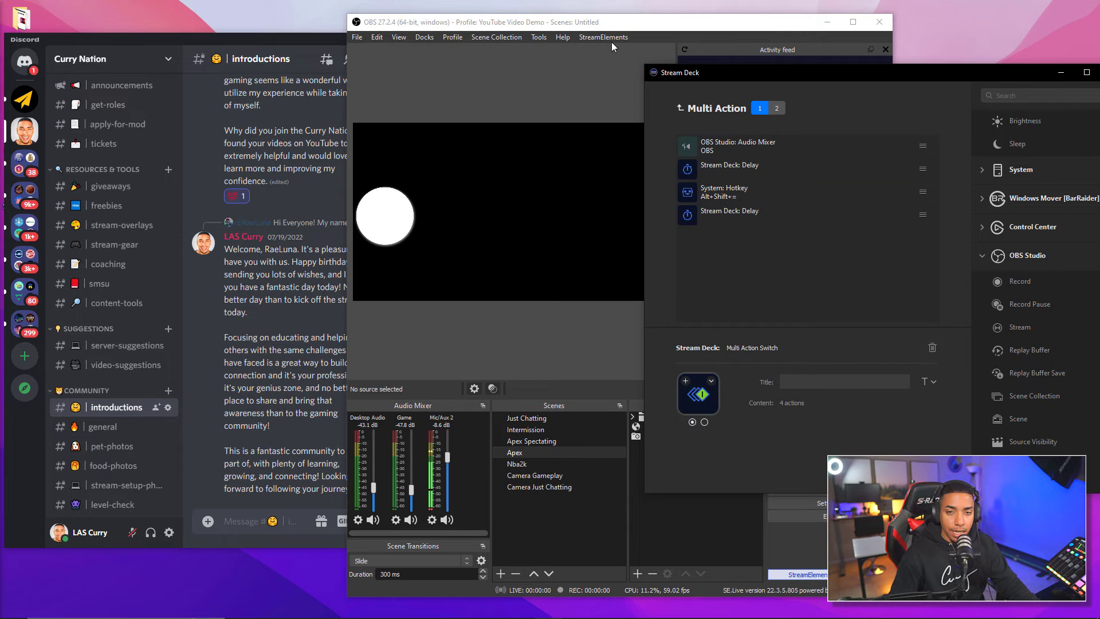
left_click(620, 23)
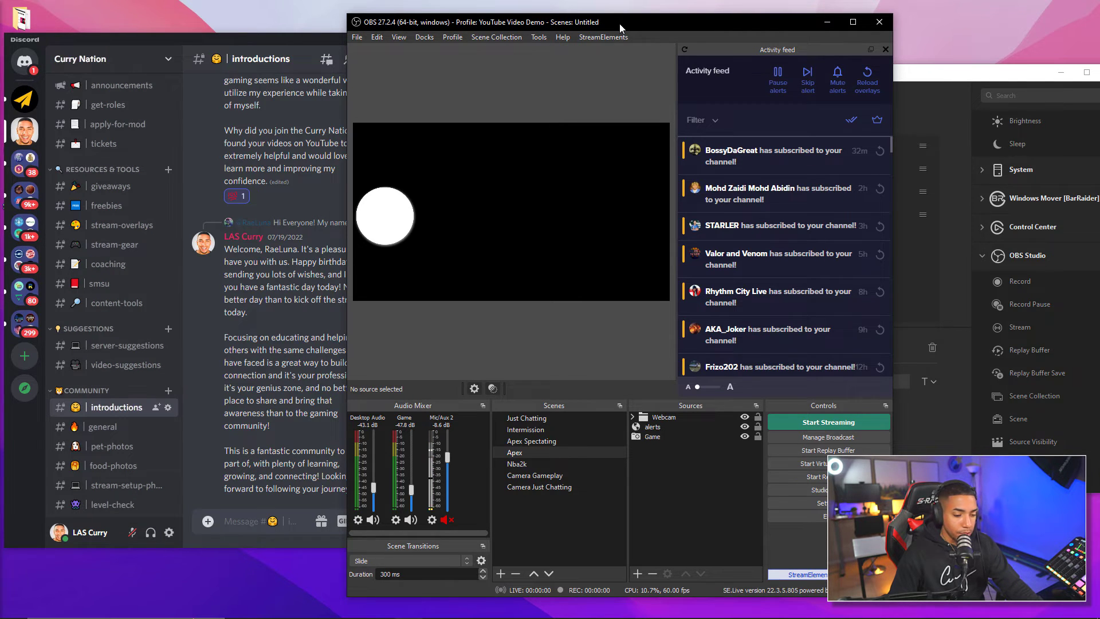
left_click(933, 252)
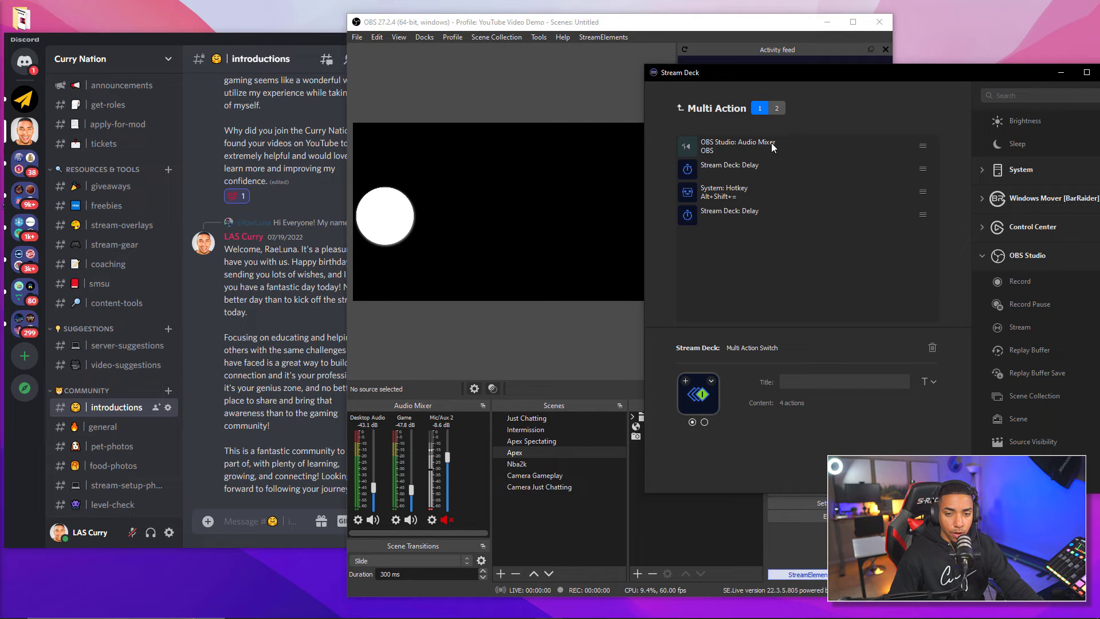
left_click(777, 109)
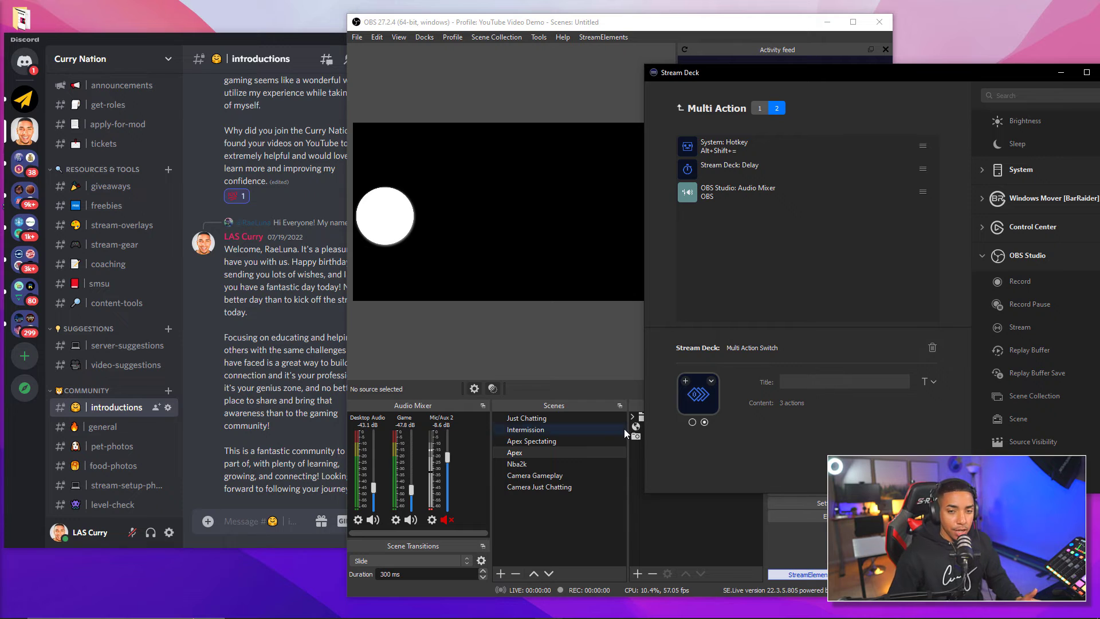
left_click_drag(928, 78, 801, 73)
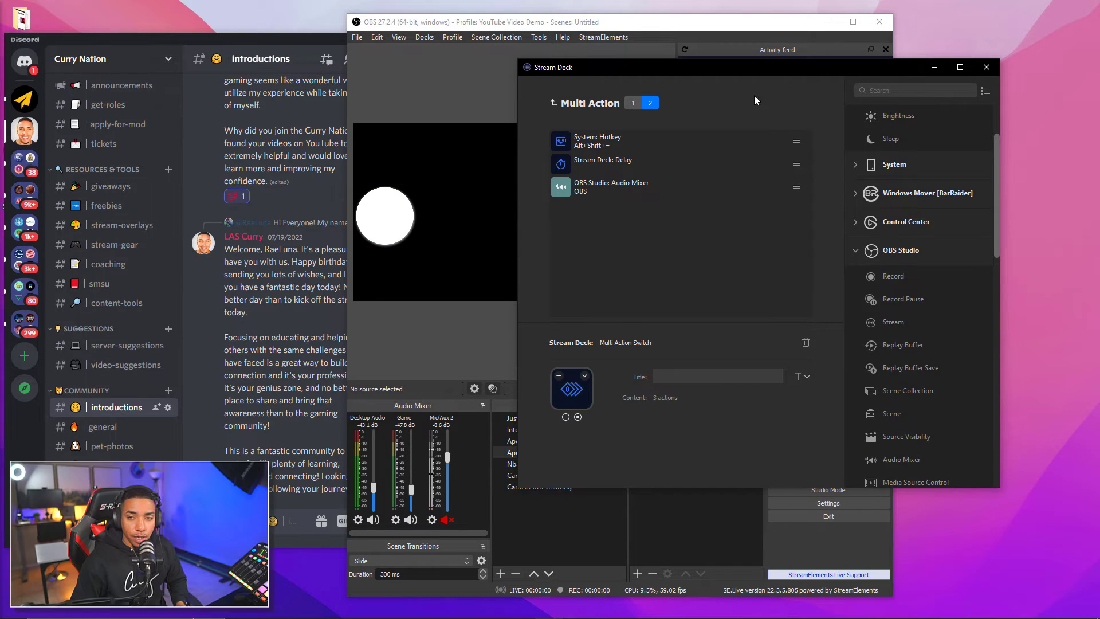
Return to the folder grid, minimise Discord, and snap OBS to the top half of the screen
left_click(554, 103)
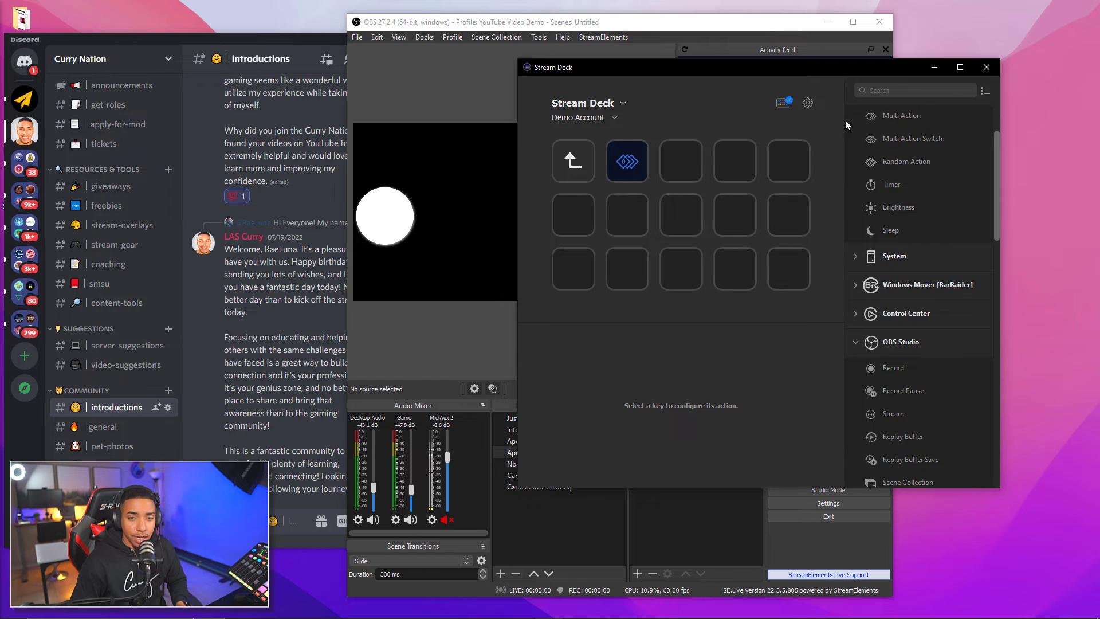
left_click_drag(869, 79, 822, 108)
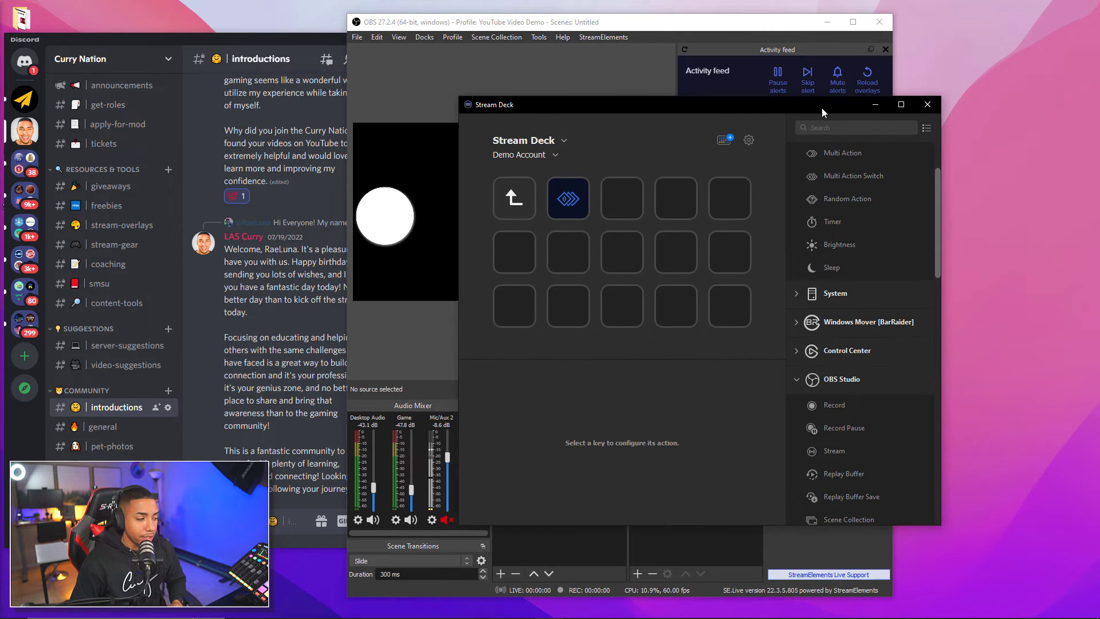
left_click(217, 44)
left_click(508, 39)
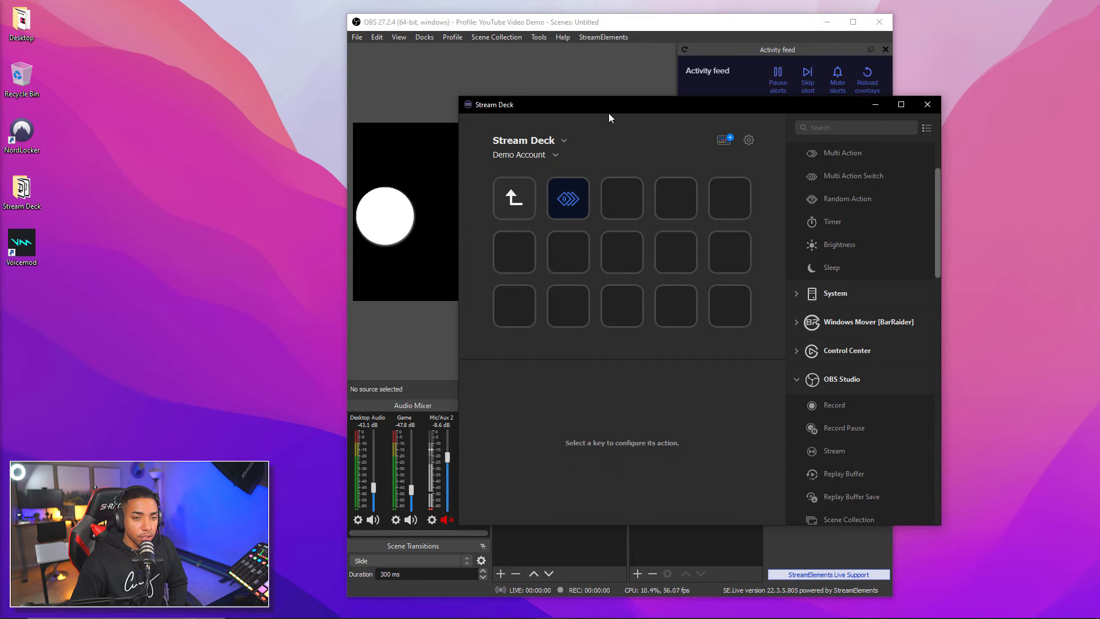
left_click_drag(608, 112, 708, 148)
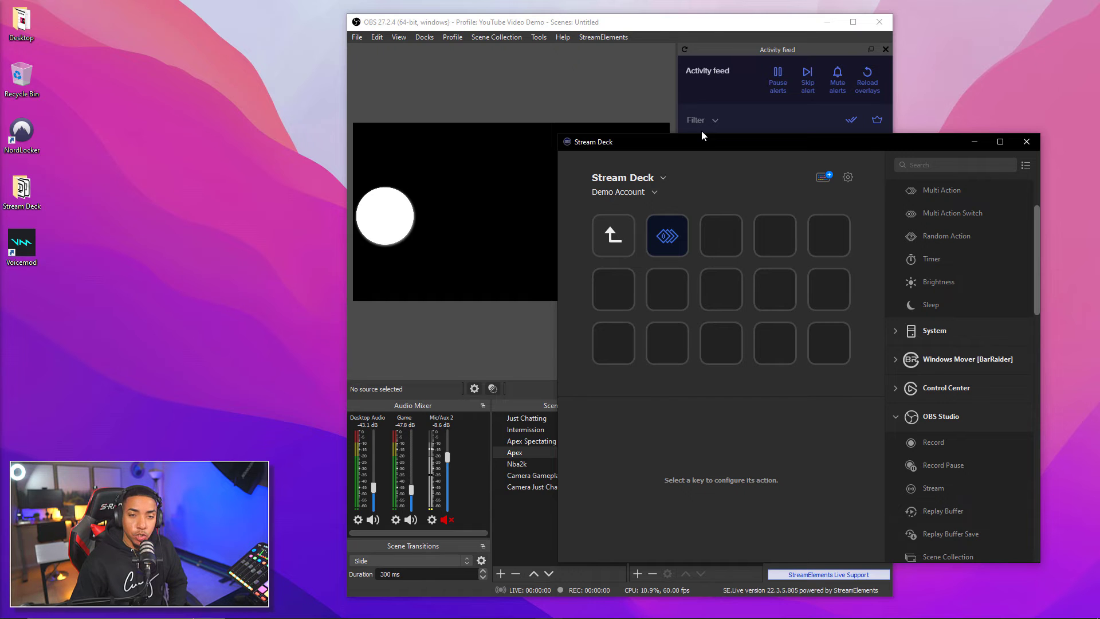
left_click_drag(642, 29, 302, 16)
left_click_drag(719, 146, 751, 142)
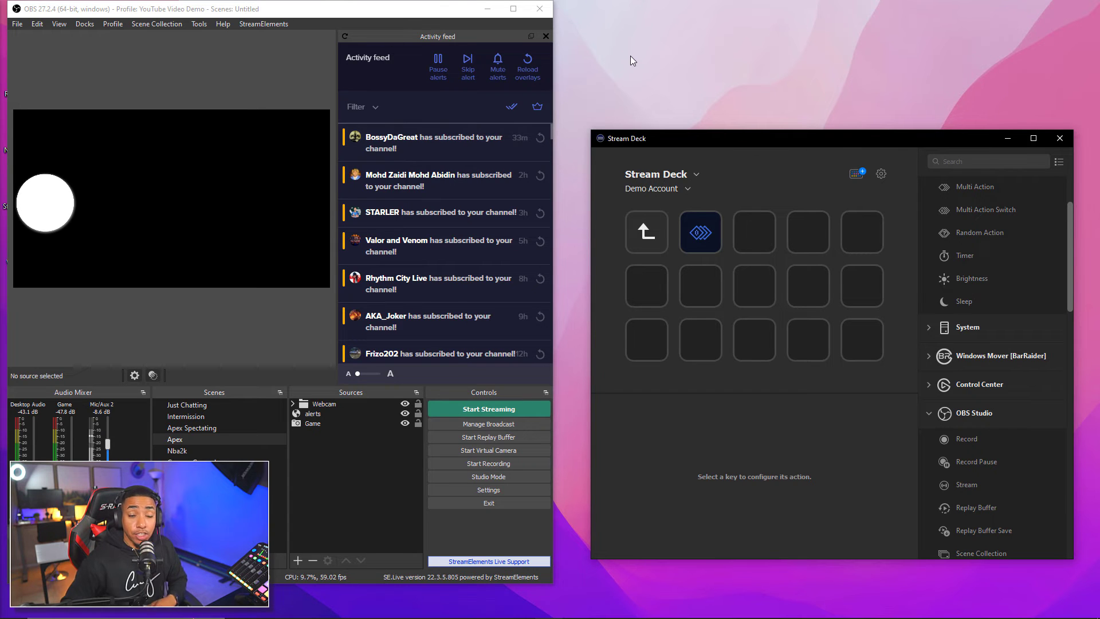
left_click_drag(289, 7, 288, 10)
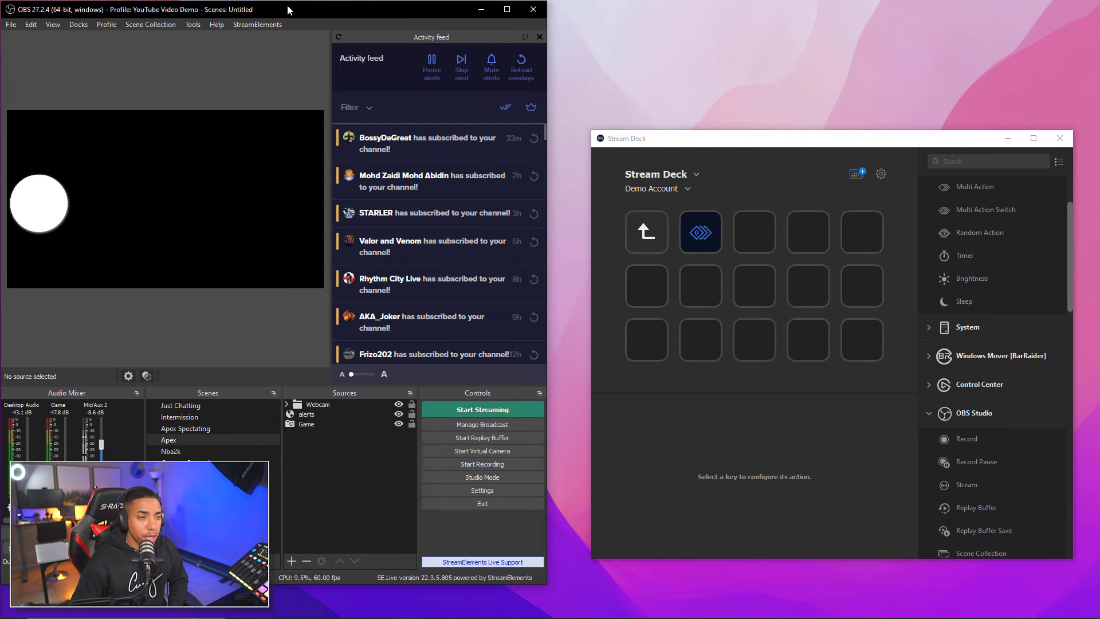
left_click_drag(288, 9, 285, 10)
key("super+Up")
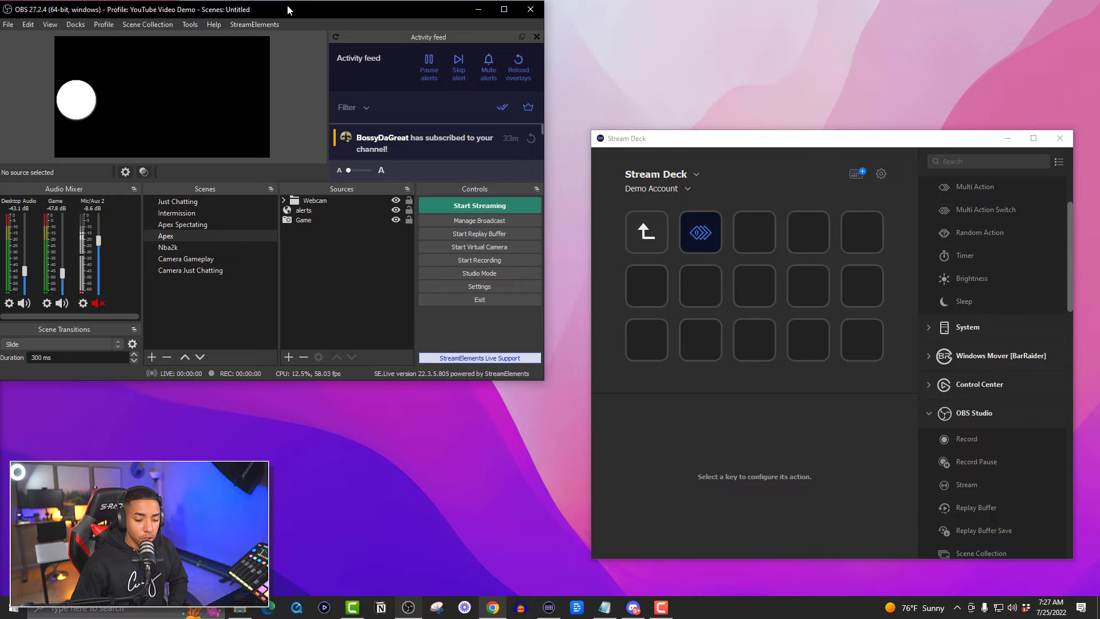
Resize Chrome into the bottom-left corner and select the empty centre key in the folder
left_click(492, 607)
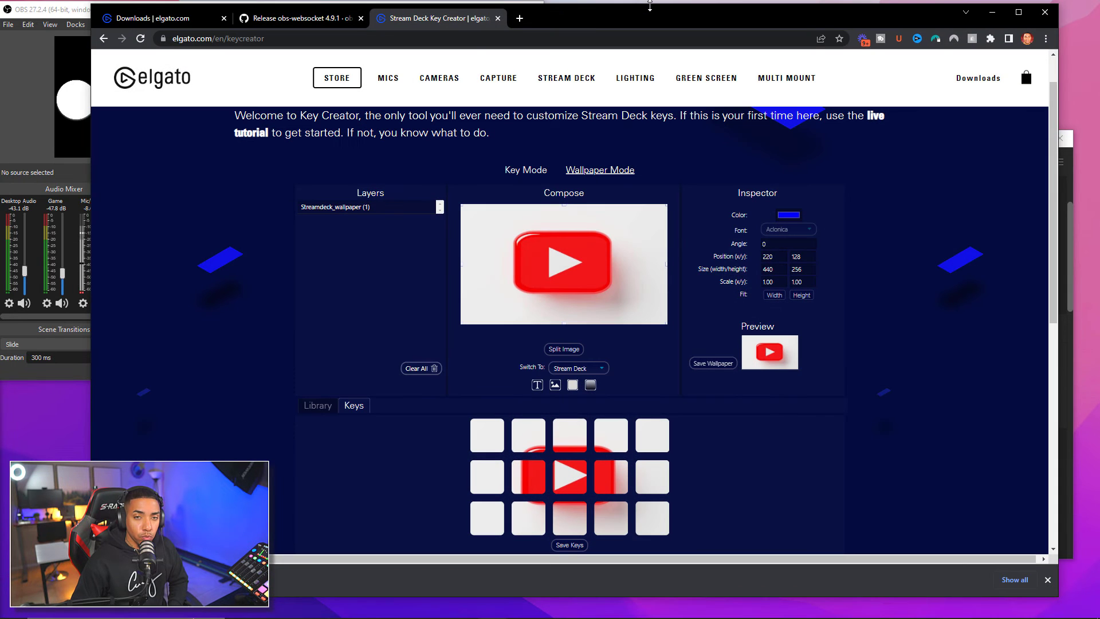
left_click_drag(654, 3, 655, 378)
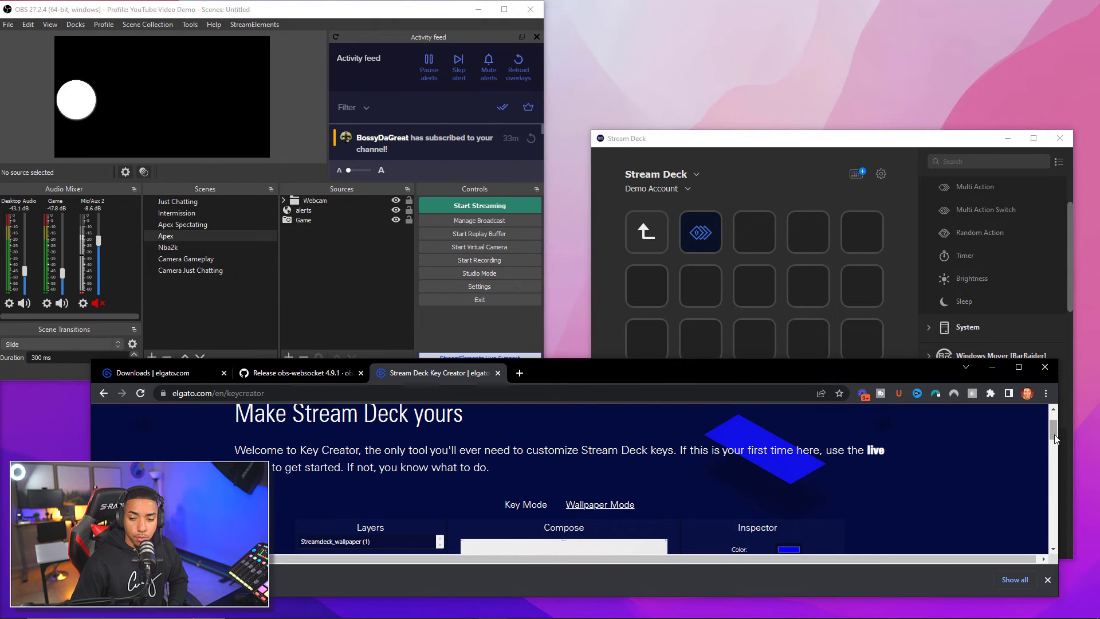
left_click_drag(1059, 436, 584, 435)
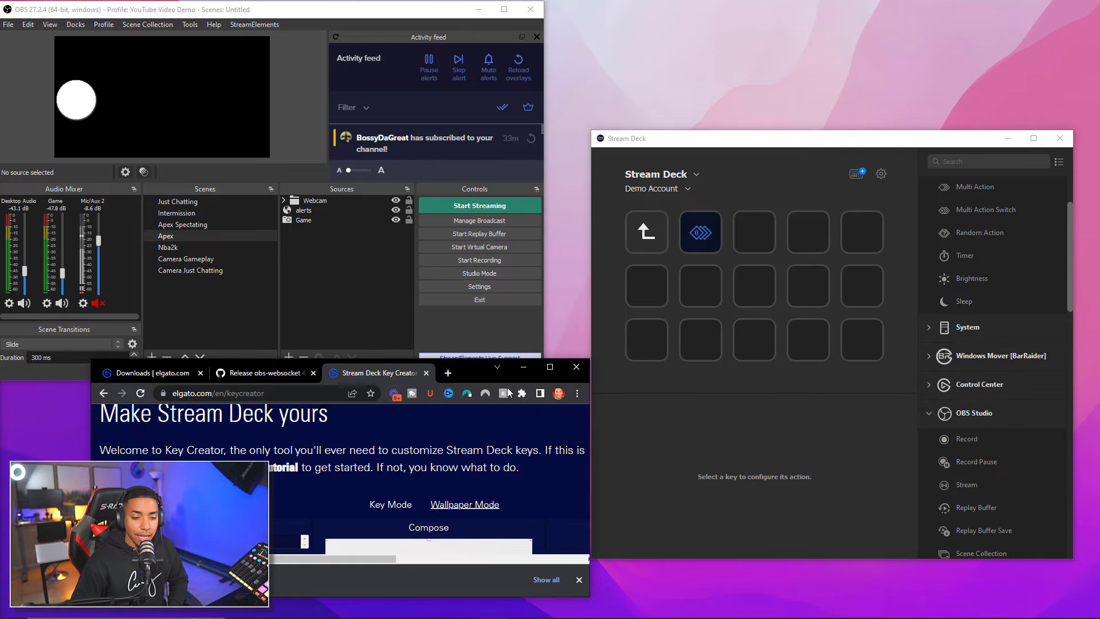
left_click_drag(479, 367, 390, 388)
left_click_drag(352, 10, 356, 10)
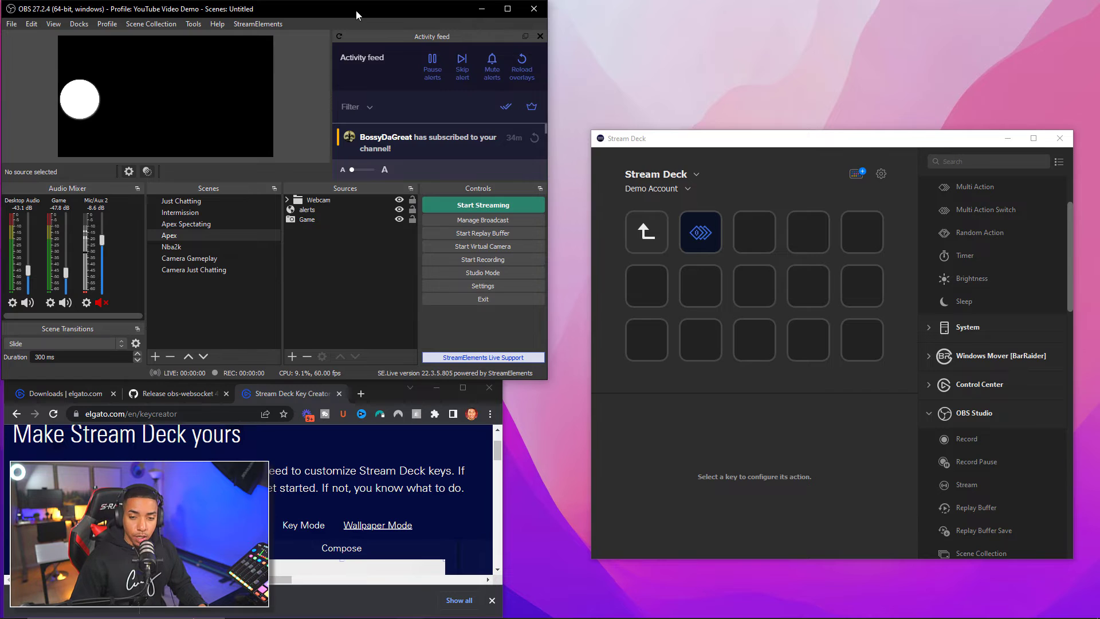
left_click(754, 231)
left_click(769, 282)
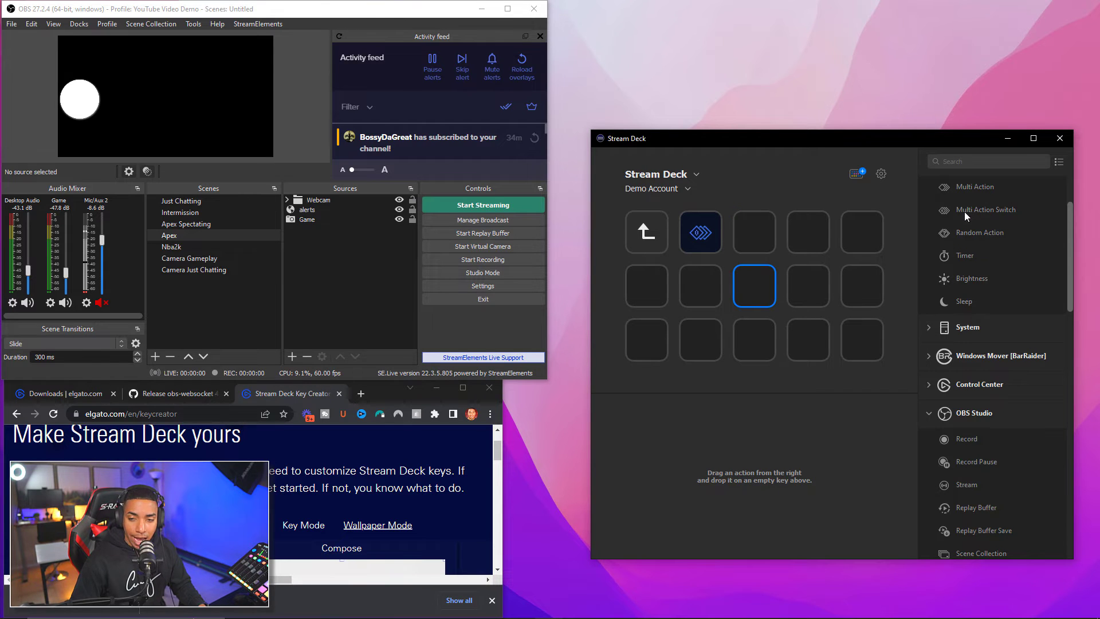
Place a new, empty Multi Action Switch on the folder's centre key
scroll(965, 211, "up", 2)
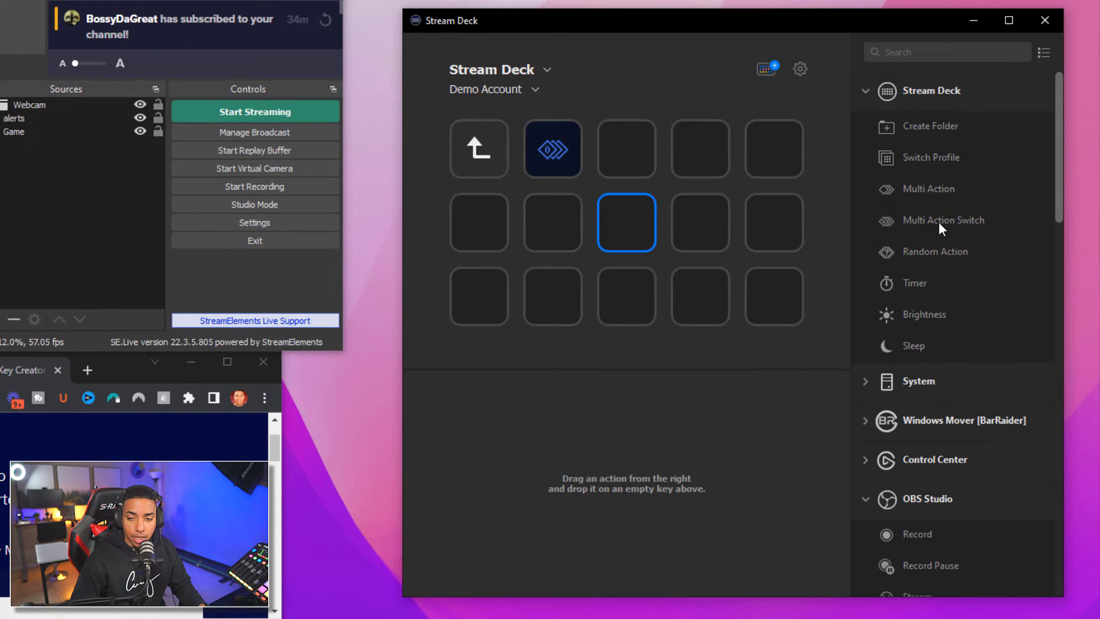
left_click_drag(938, 222, 635, 230)
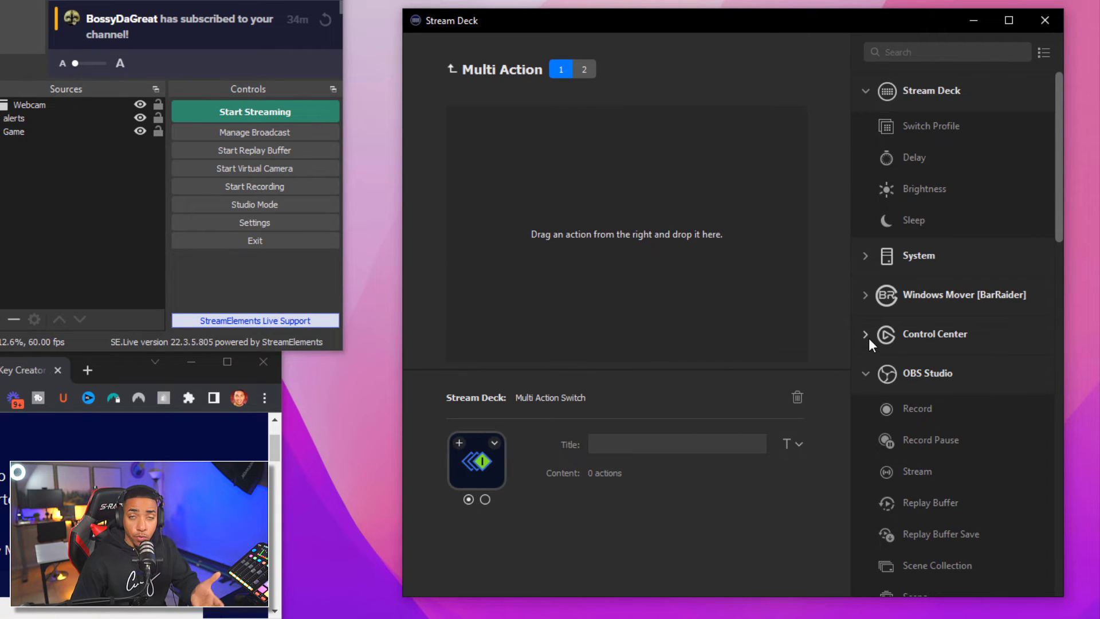
scroll(891, 363, "down", 3)
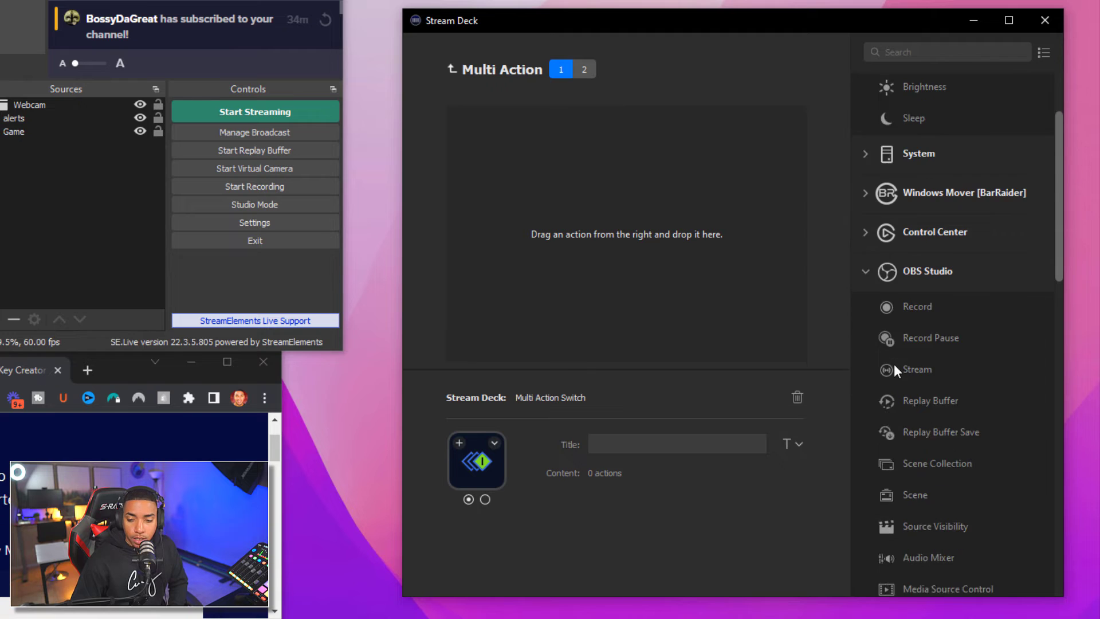
left_click(871, 169)
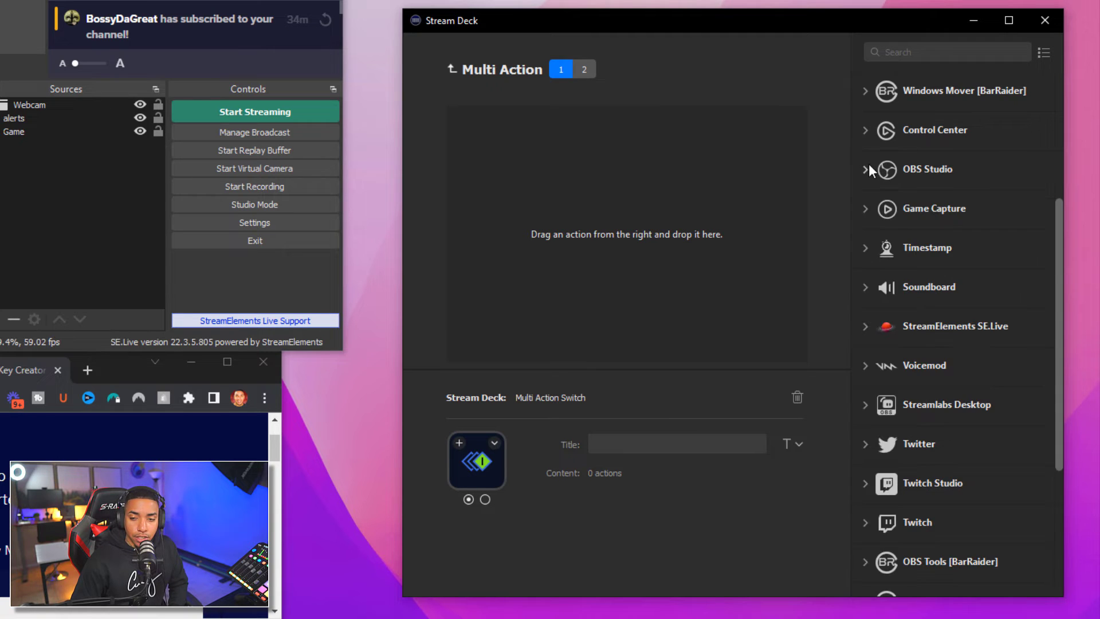
scroll(892, 287, "down", 2)
scroll(892, 270, "up", 3)
scroll(873, 134, "up", 2)
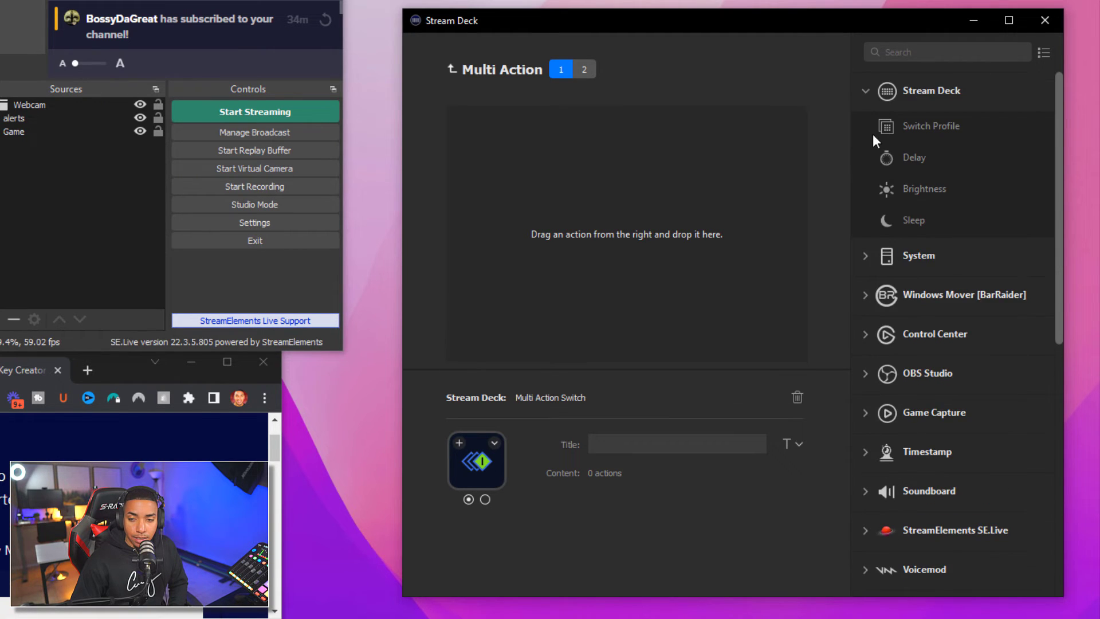
left_click(867, 94)
left_click(858, 132)
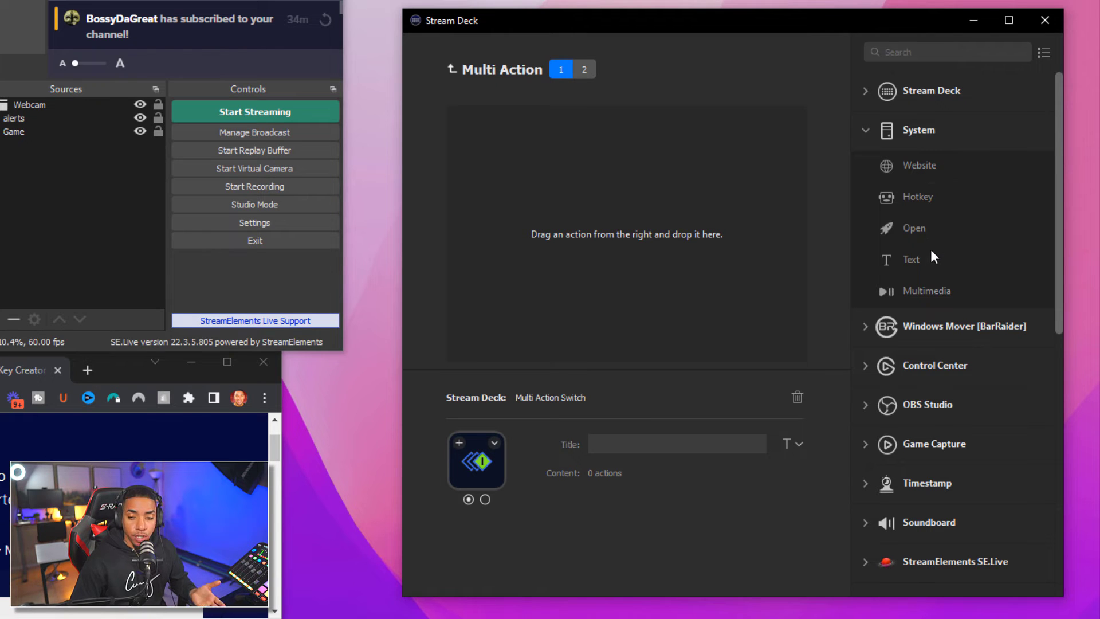
Add an Open step titled OBS Studio that launches obs64.exe as the first action
left_click_drag(913, 227, 517, 136)
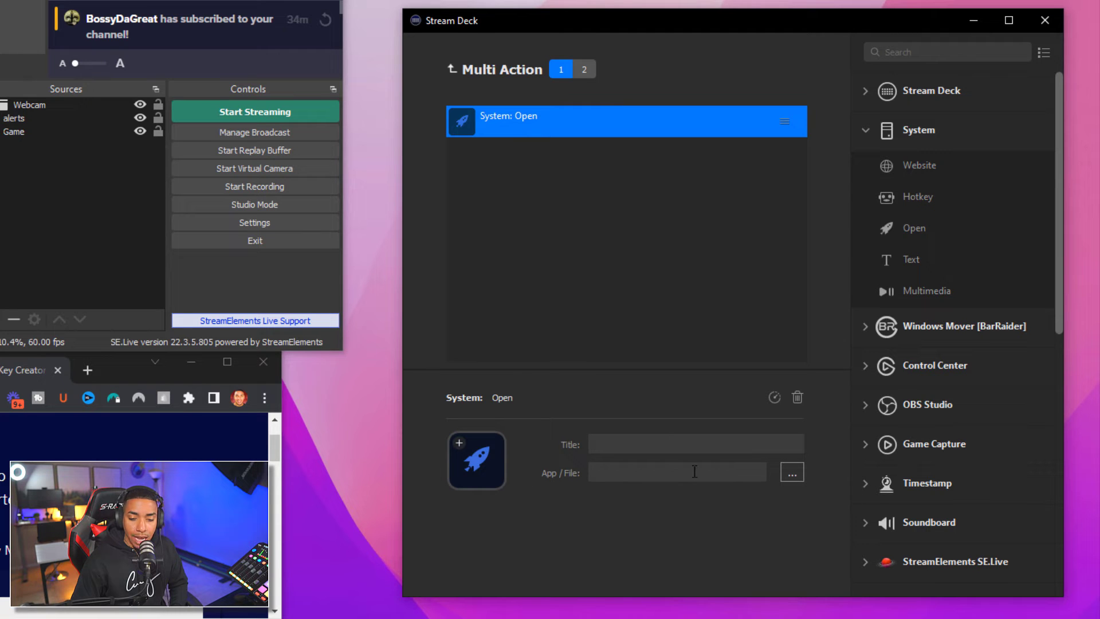
left_click(793, 473)
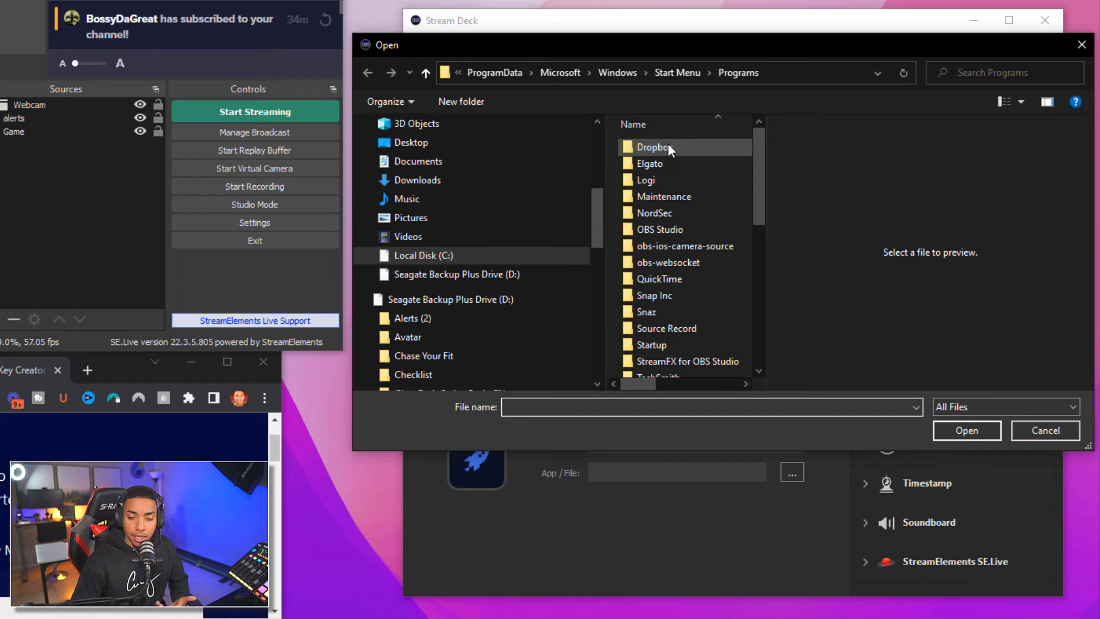
left_click(667, 231)
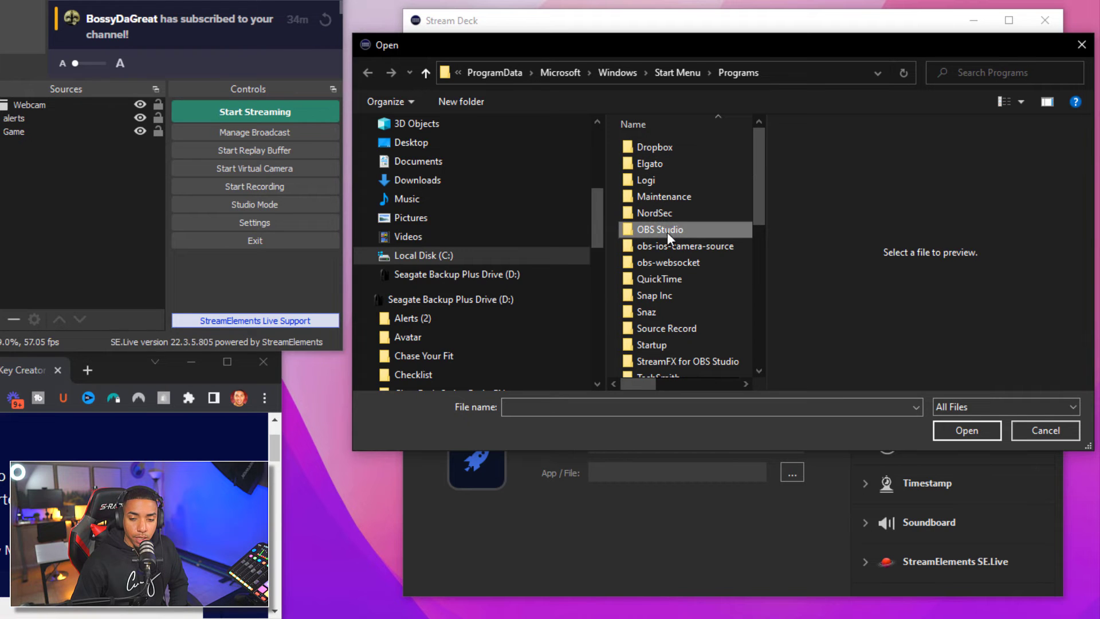
left_click(957, 428)
left_click(655, 146)
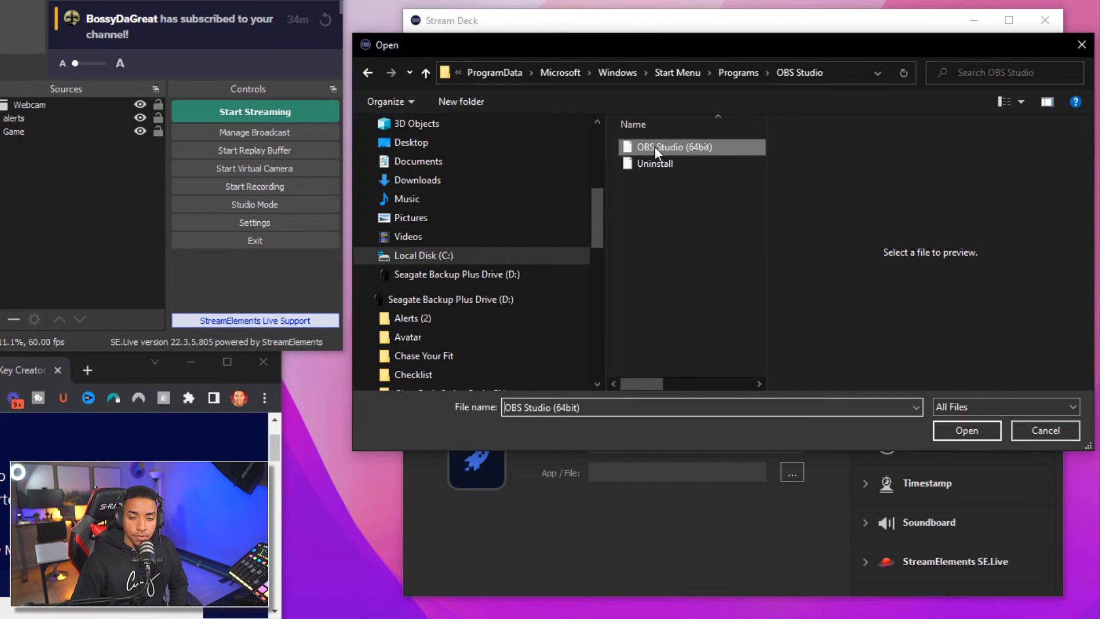
left_click(960, 431)
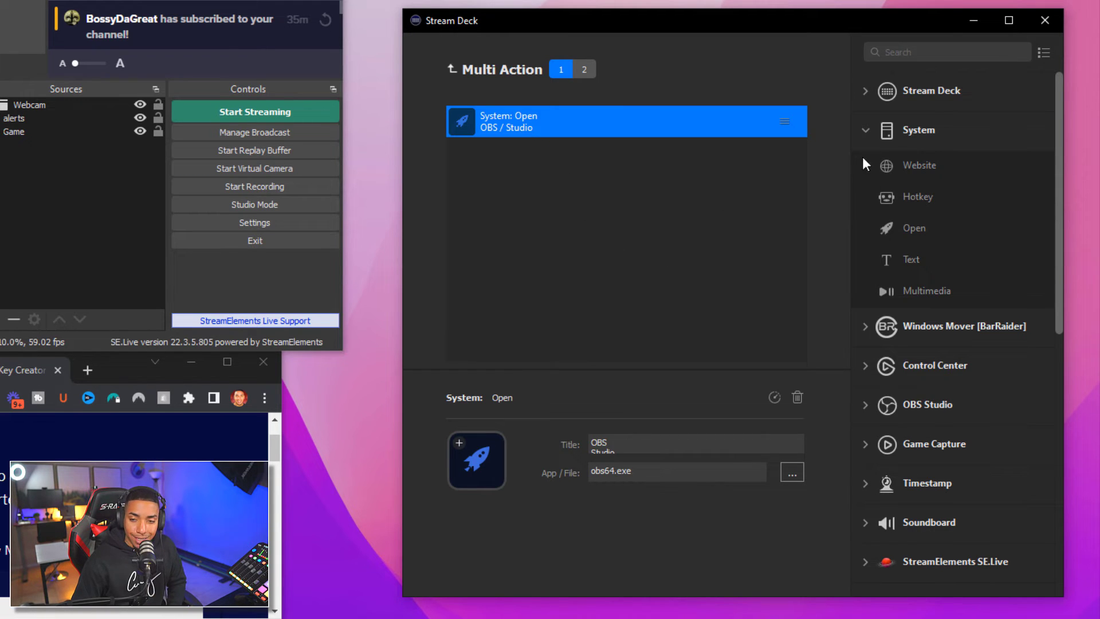
left_click(866, 130)
left_click(865, 91)
Add a Delay step after the OBS launch and change it from 1000 to 200 ms
left_click_drag(938, 164, 559, 160)
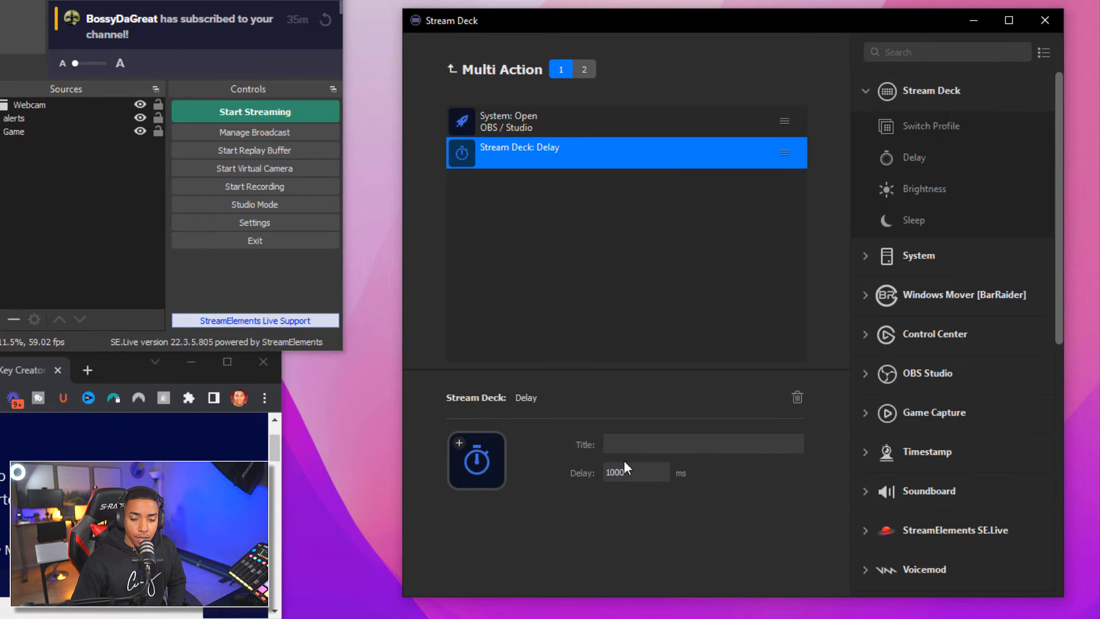
left_click_drag(625, 463, 596, 466)
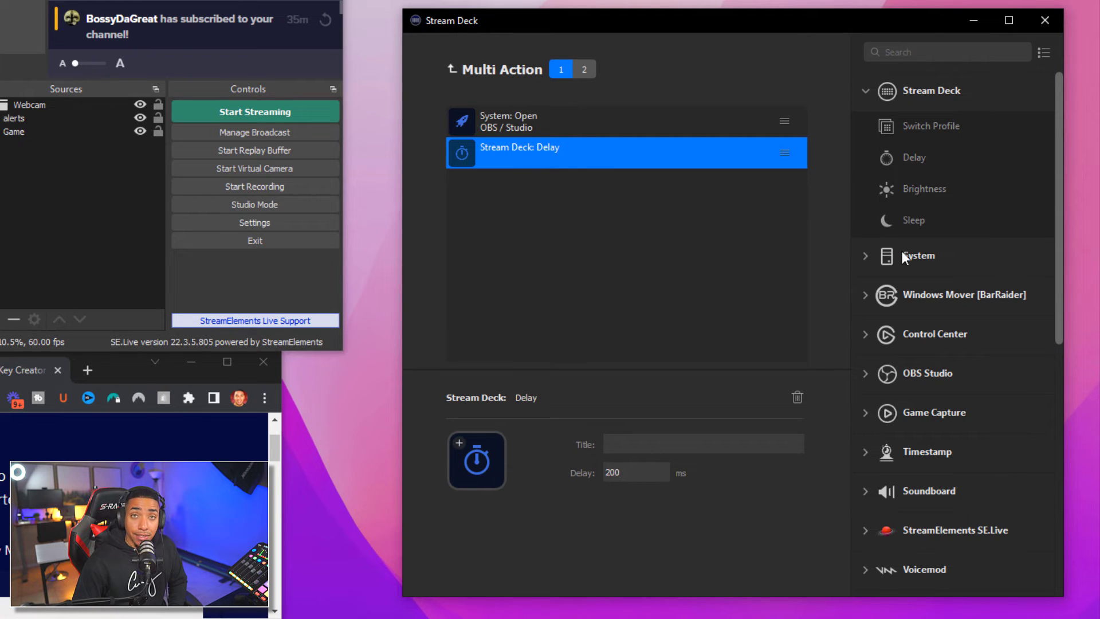
left_click(865, 87)
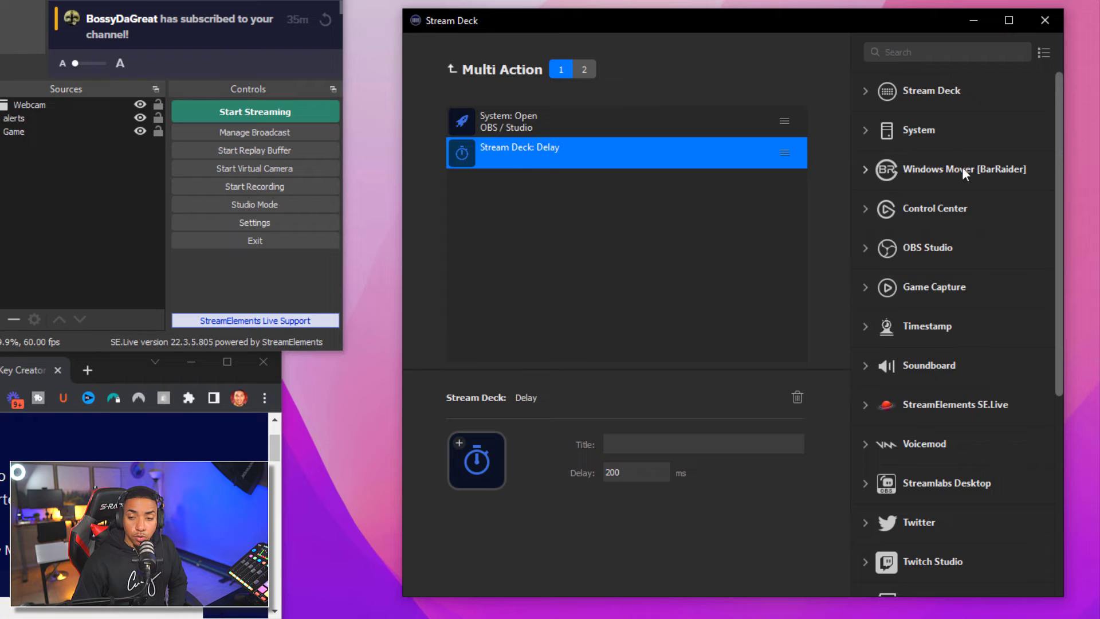
Add a Windows Mover step titled OBs after the delay
left_click(859, 171)
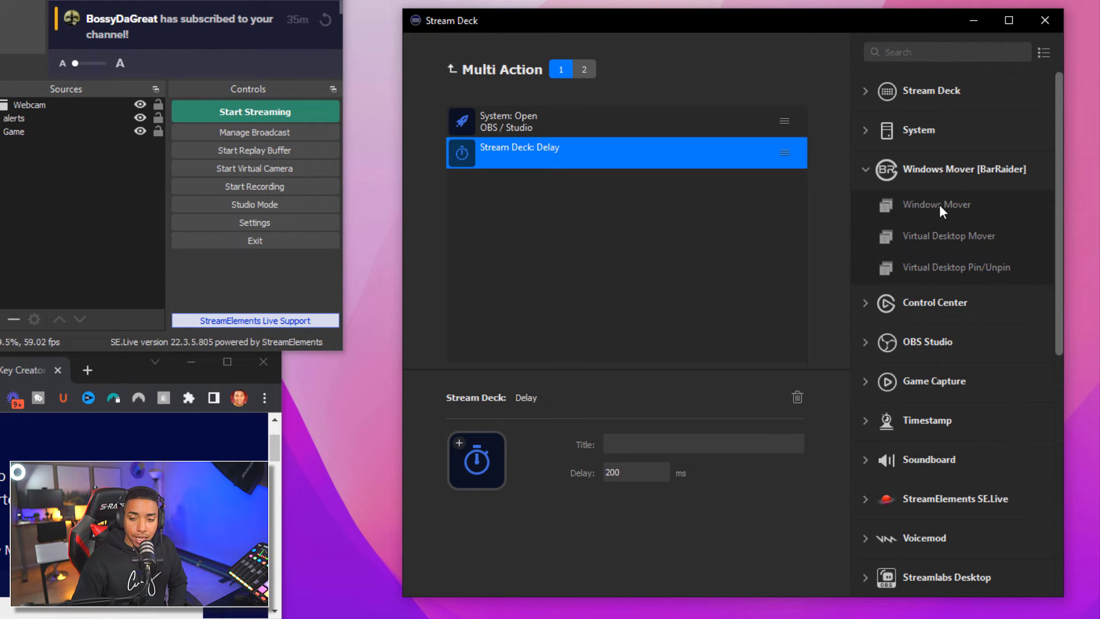
left_click_drag(939, 205, 574, 195)
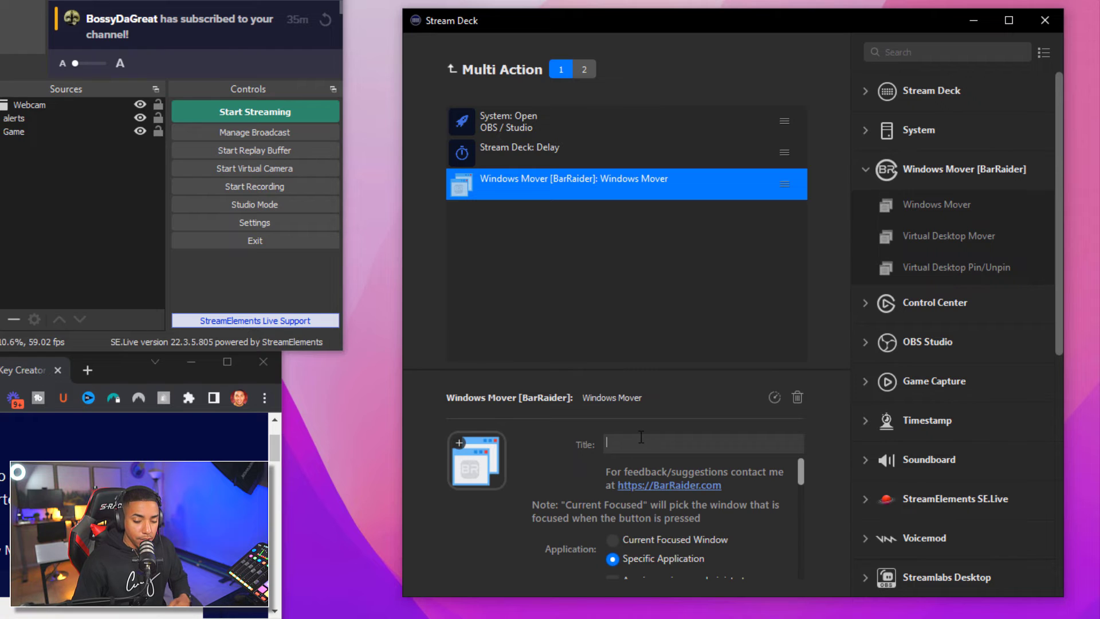
type("OBs")
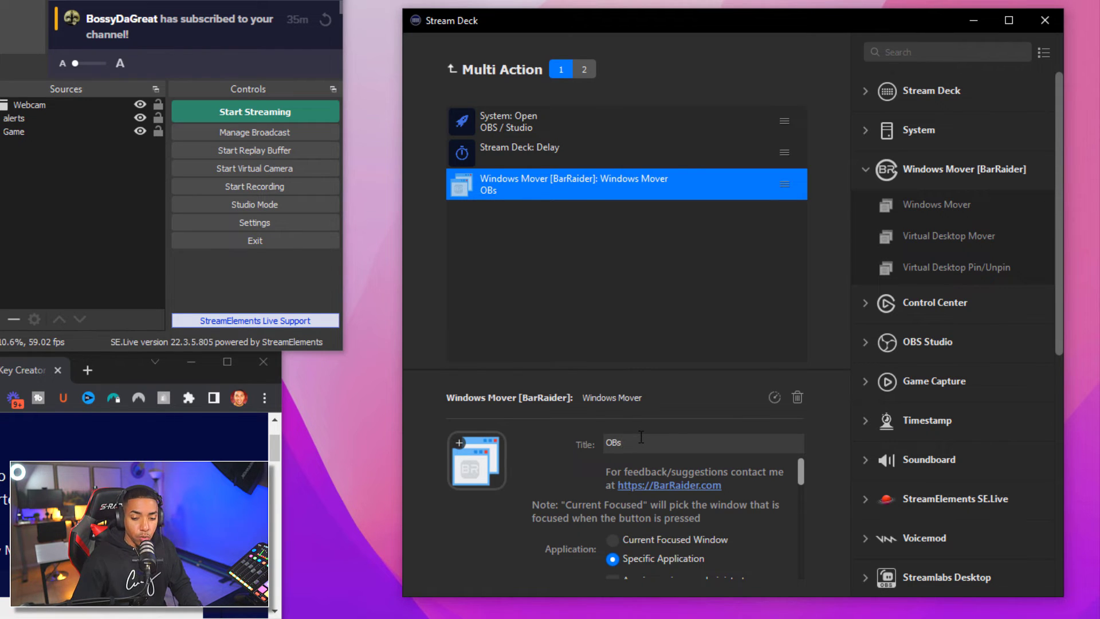
Target obs64, capture its current position (-5, 0) and enable resizing to 968×670
scroll(789, 499, "down", 1)
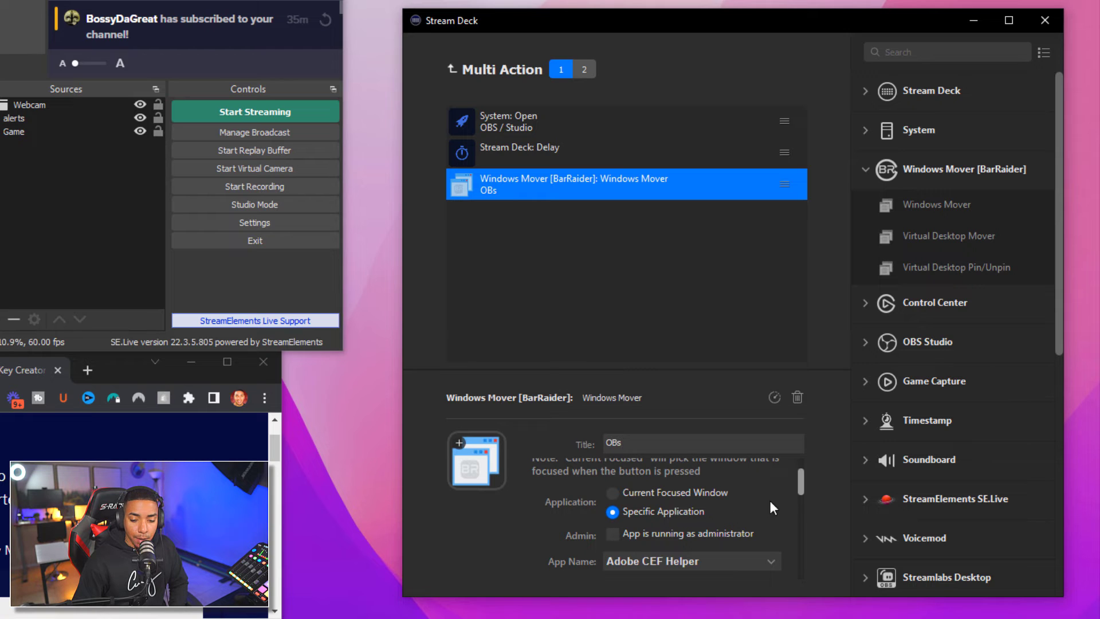
left_click(719, 560)
scroll(679, 462, "down", 8)
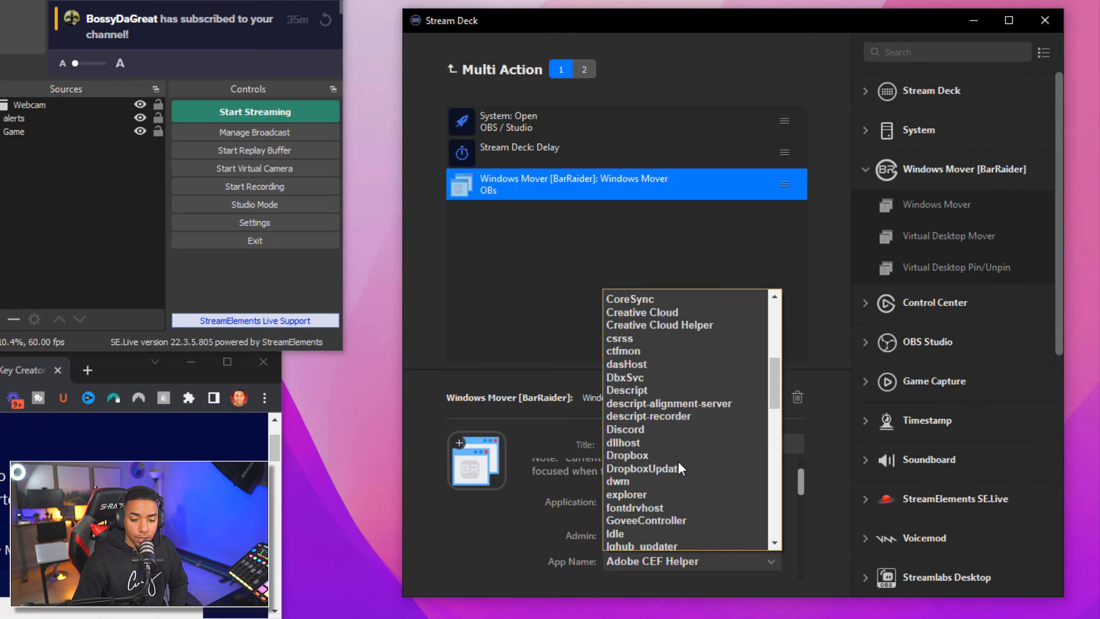
scroll(678, 462, "down", 7)
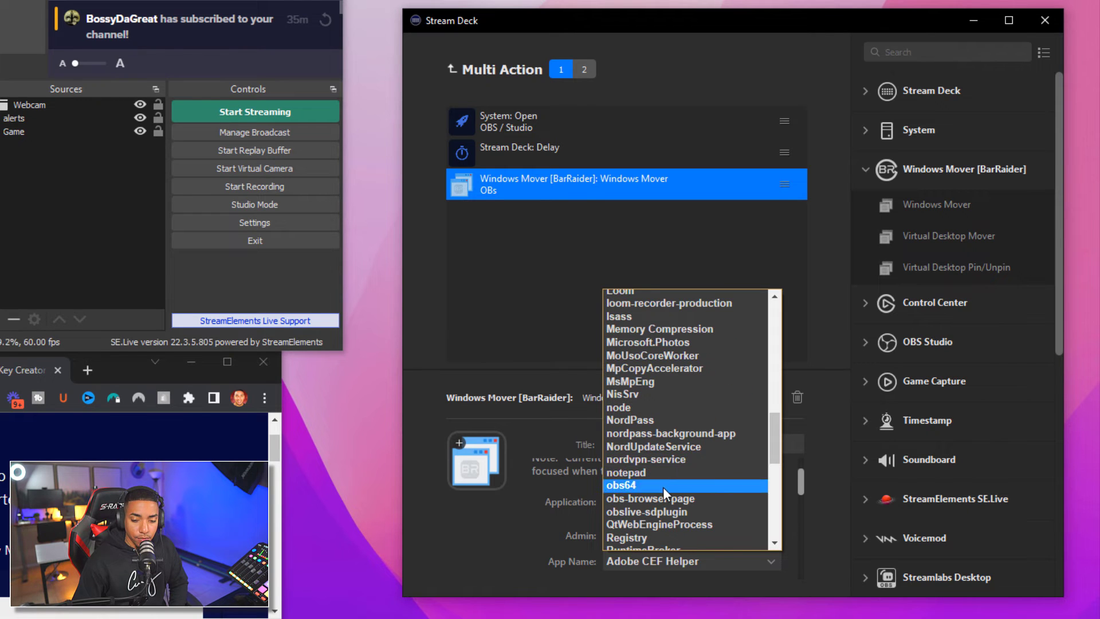
left_click(662, 486)
left_click_drag(799, 483, 789, 526)
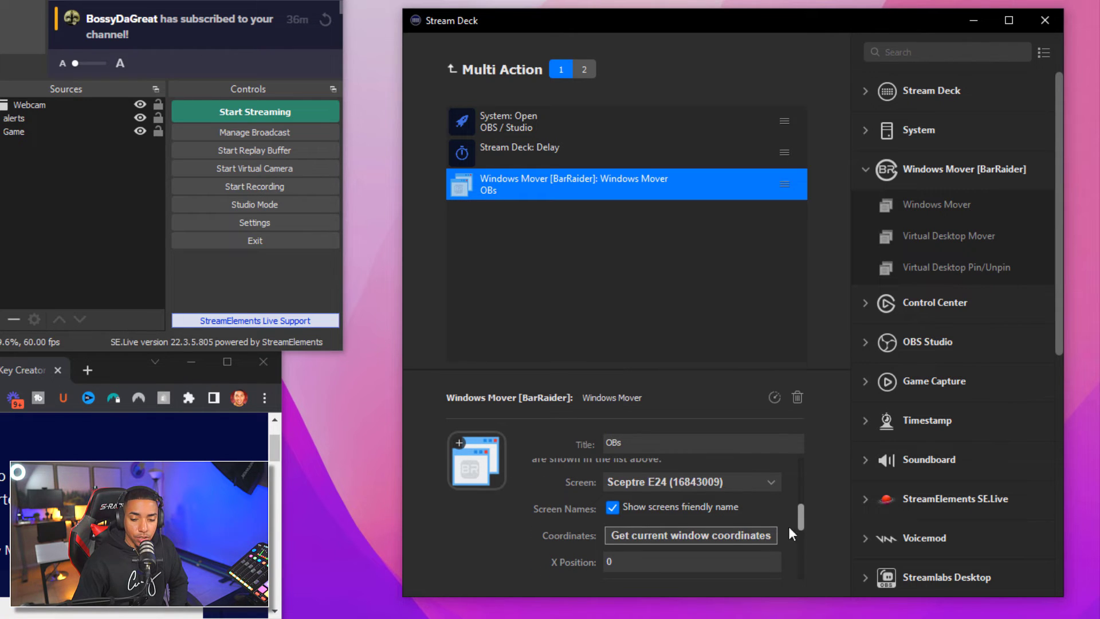
left_click(694, 537)
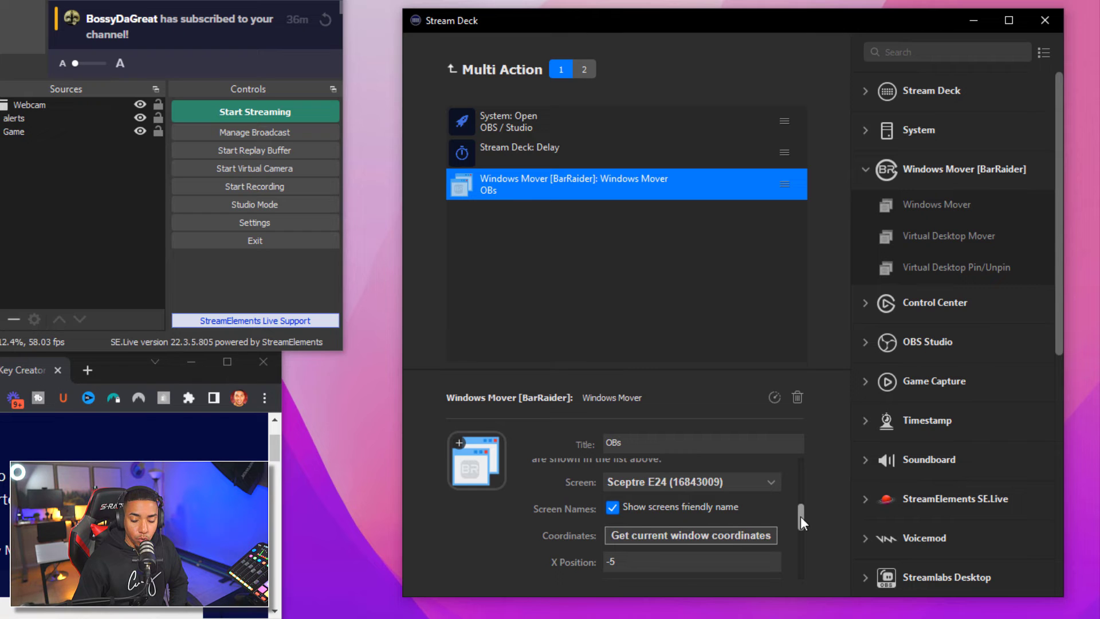
left_click_drag(801, 517, 801, 528)
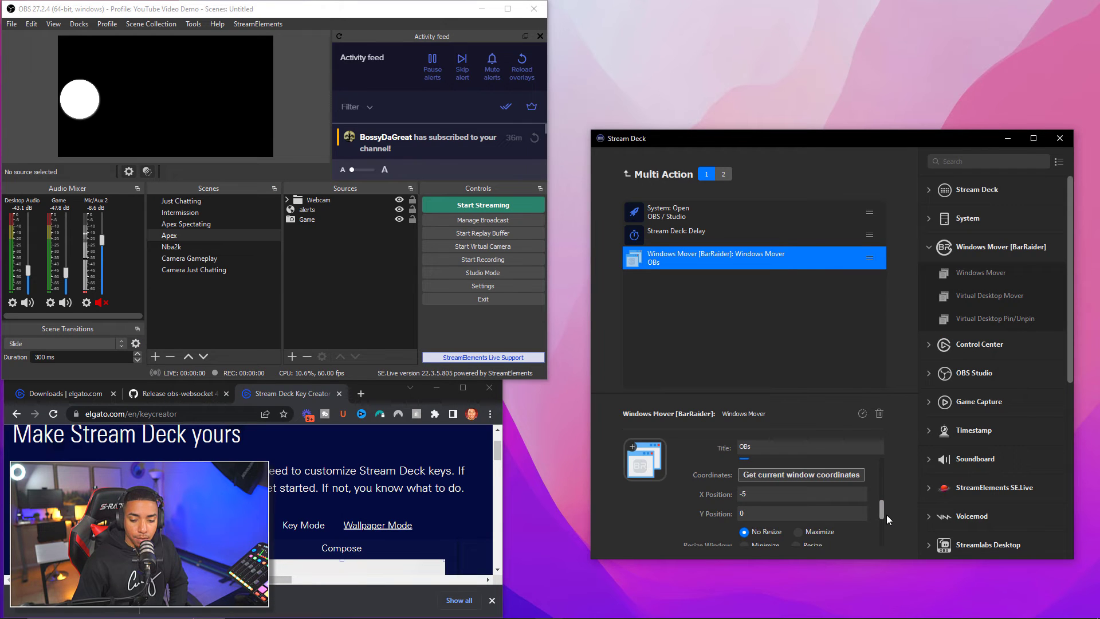
left_click_drag(882, 510, 883, 515)
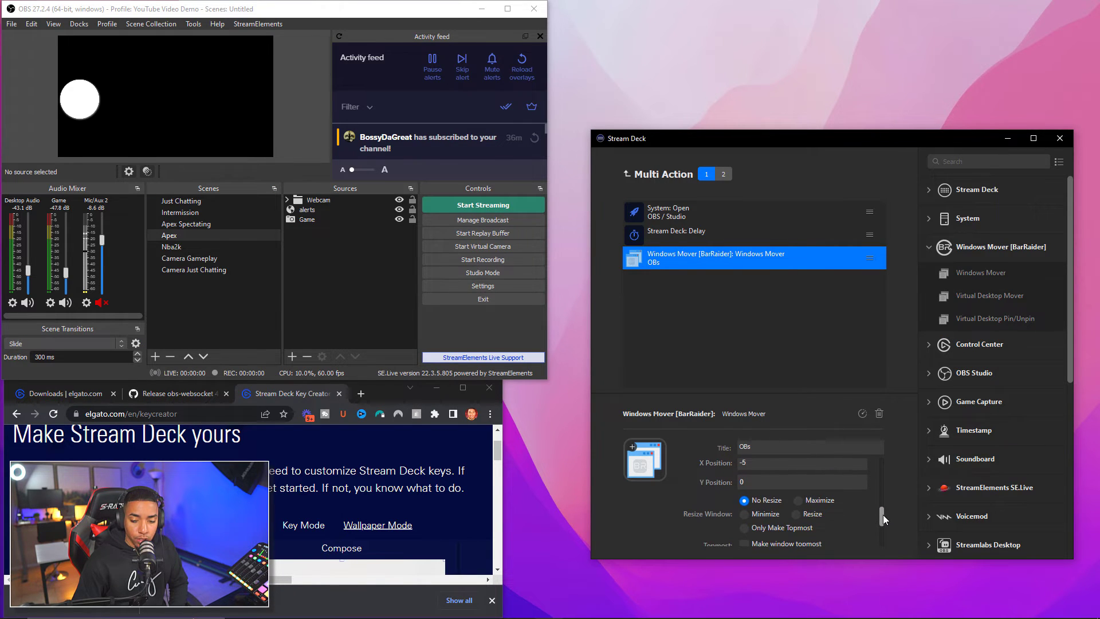
left_click(799, 514)
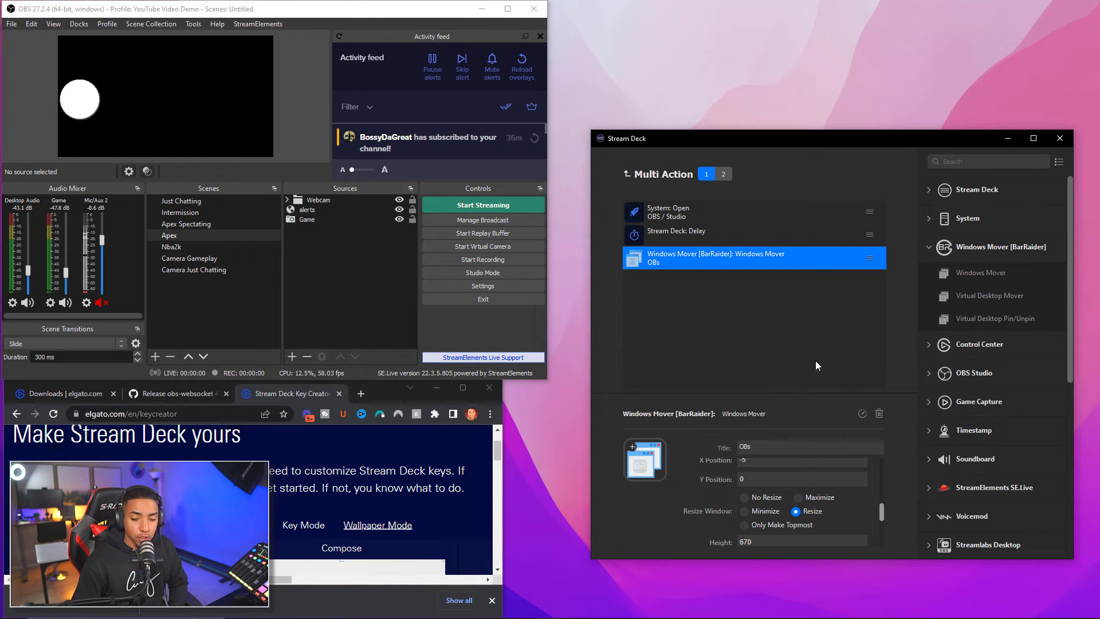
left_click_drag(882, 511, 885, 548)
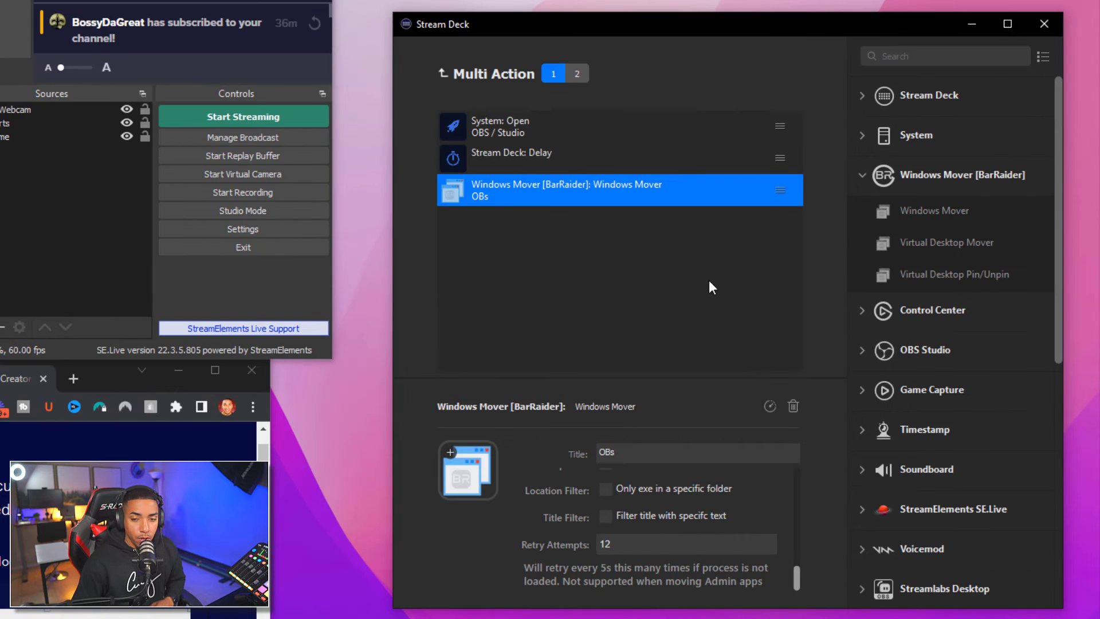
Append another Delay step set to 200 ms after the OBS window move
left_click(863, 175)
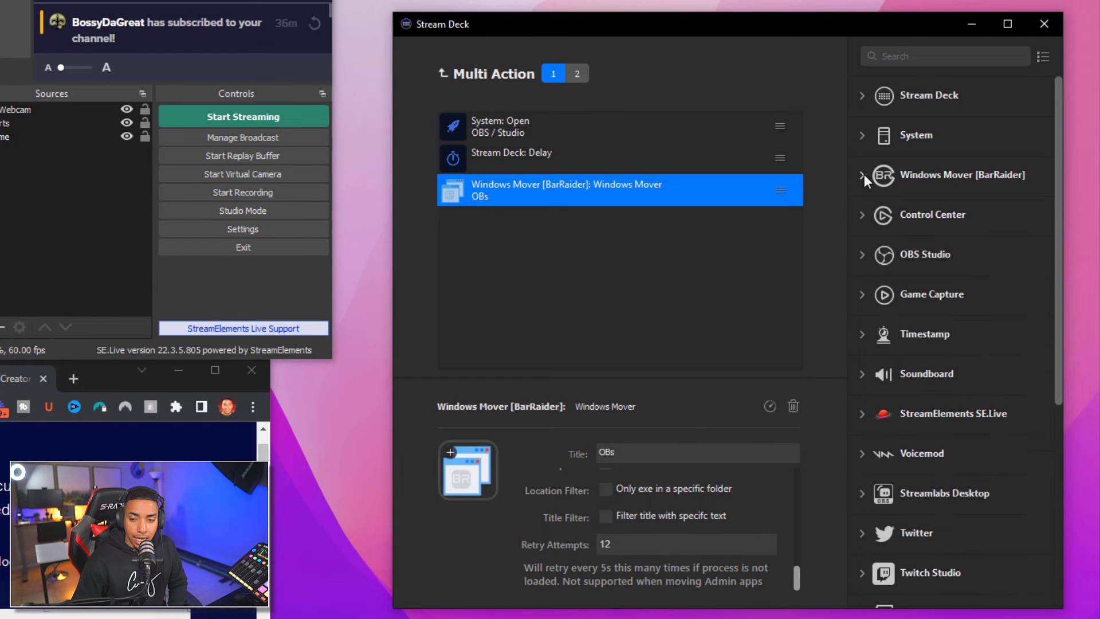
left_click(865, 95)
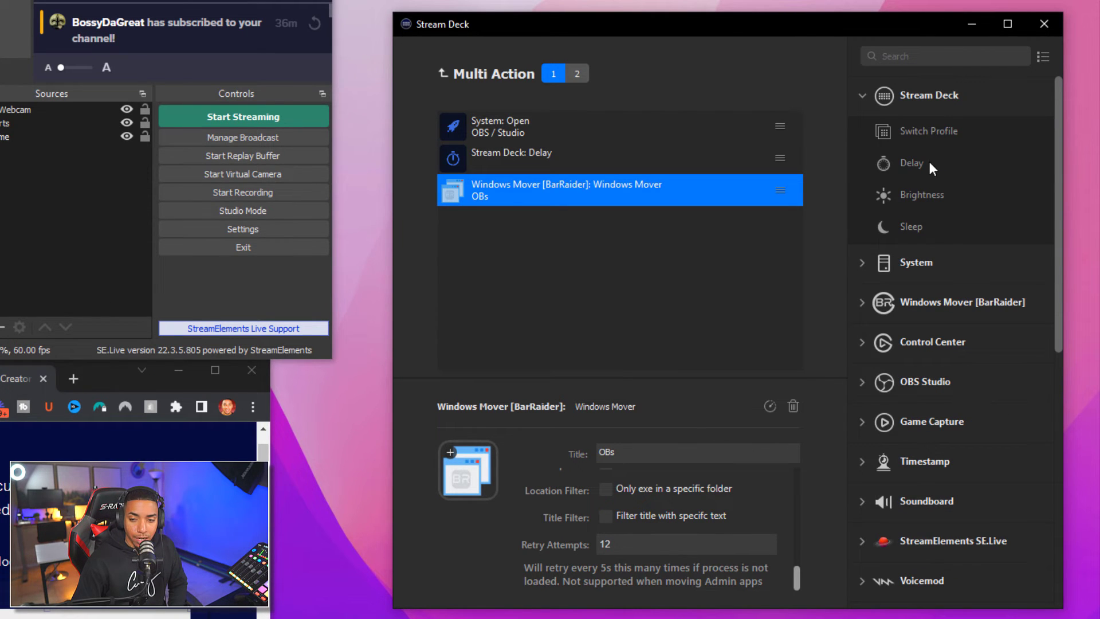
left_click_drag(929, 162, 608, 222)
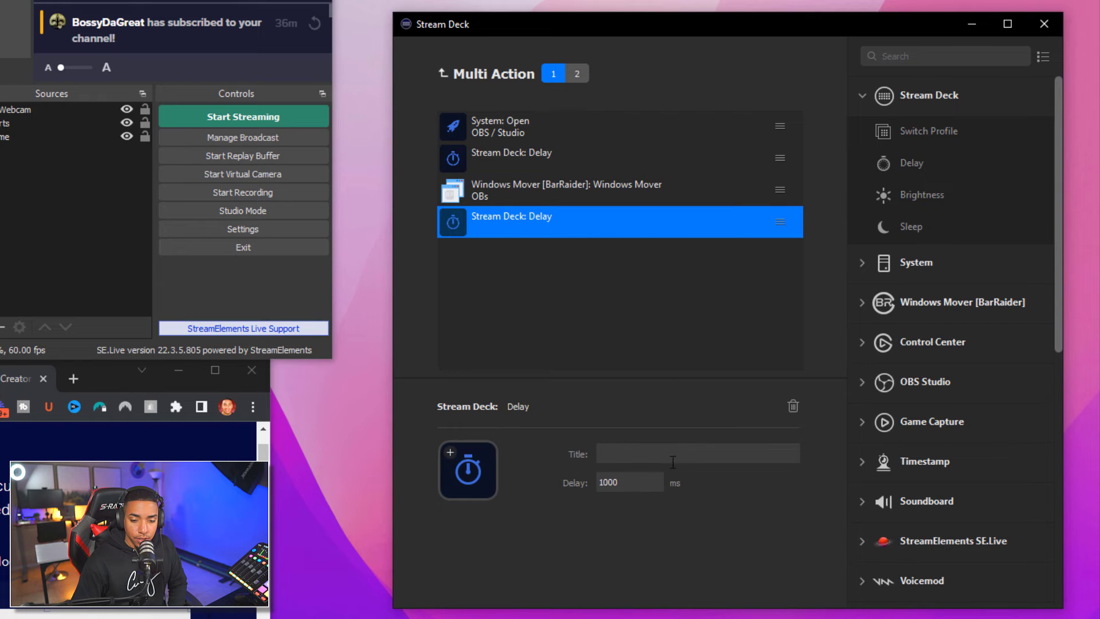
double_click(652, 481)
type("200")
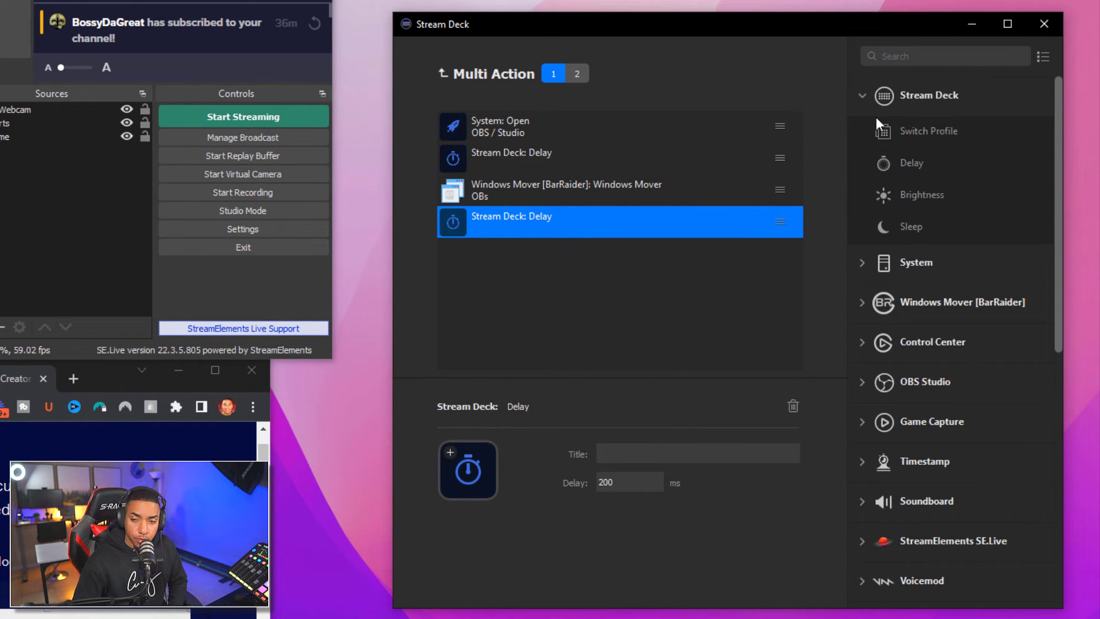
Add a Website step titled music that opens epidemcsounds.com
left_click(862, 106)
left_click(861, 134)
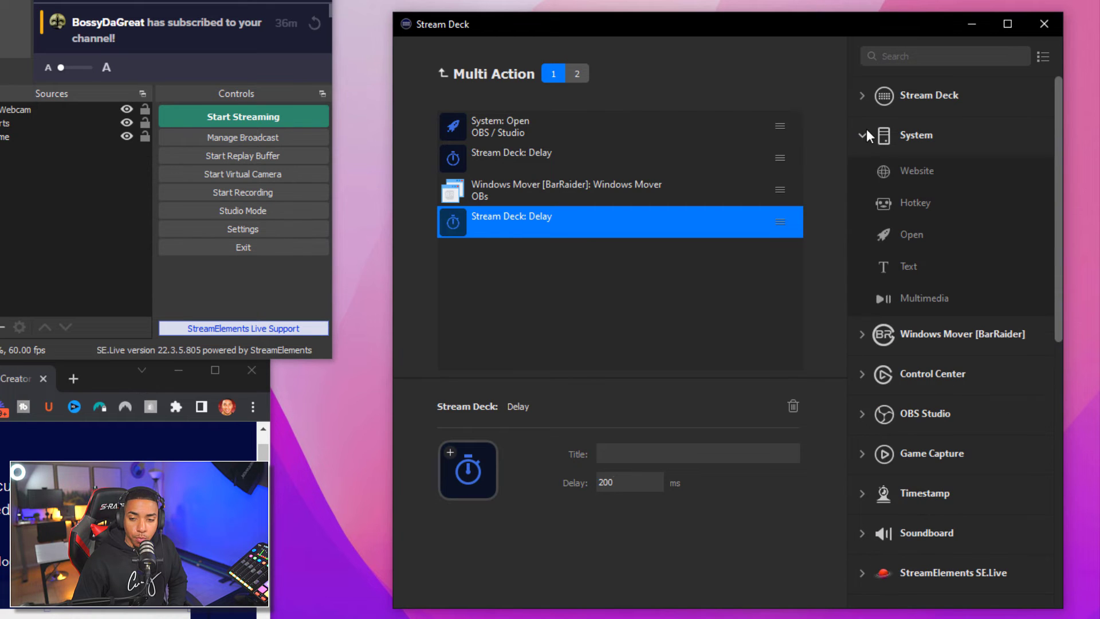
left_click_drag(931, 174, 608, 257)
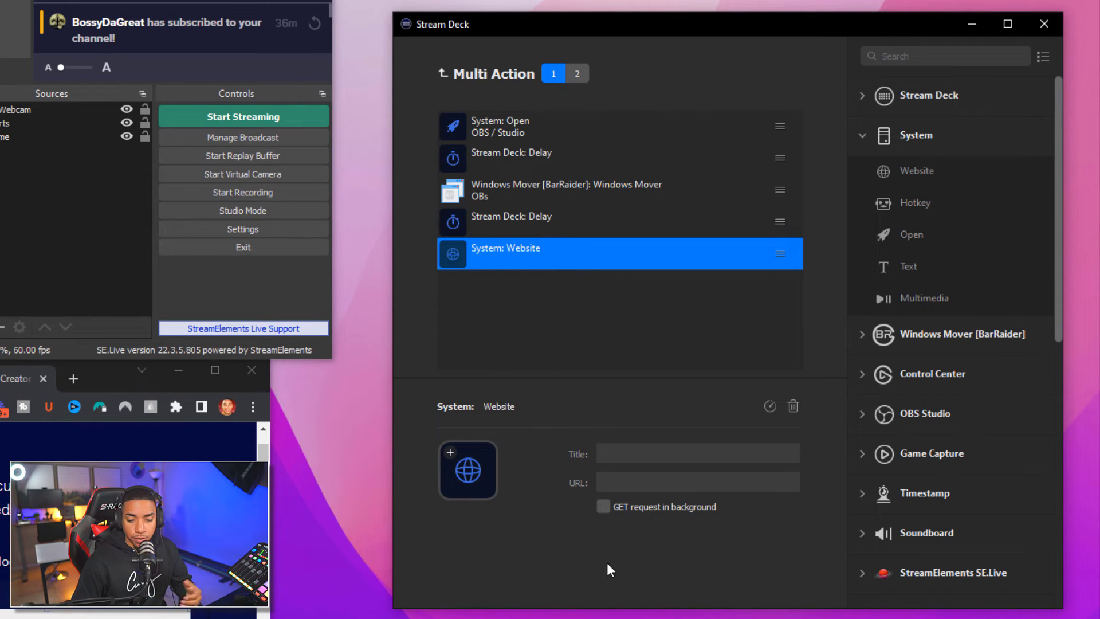
left_click(611, 453)
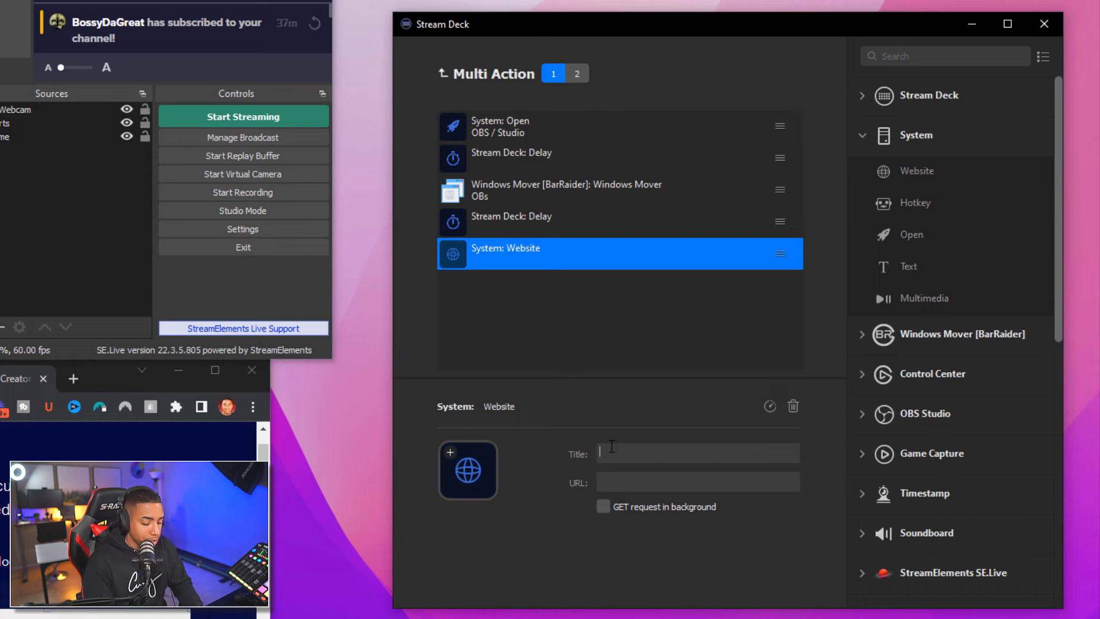
type("music")
left_click(617, 484)
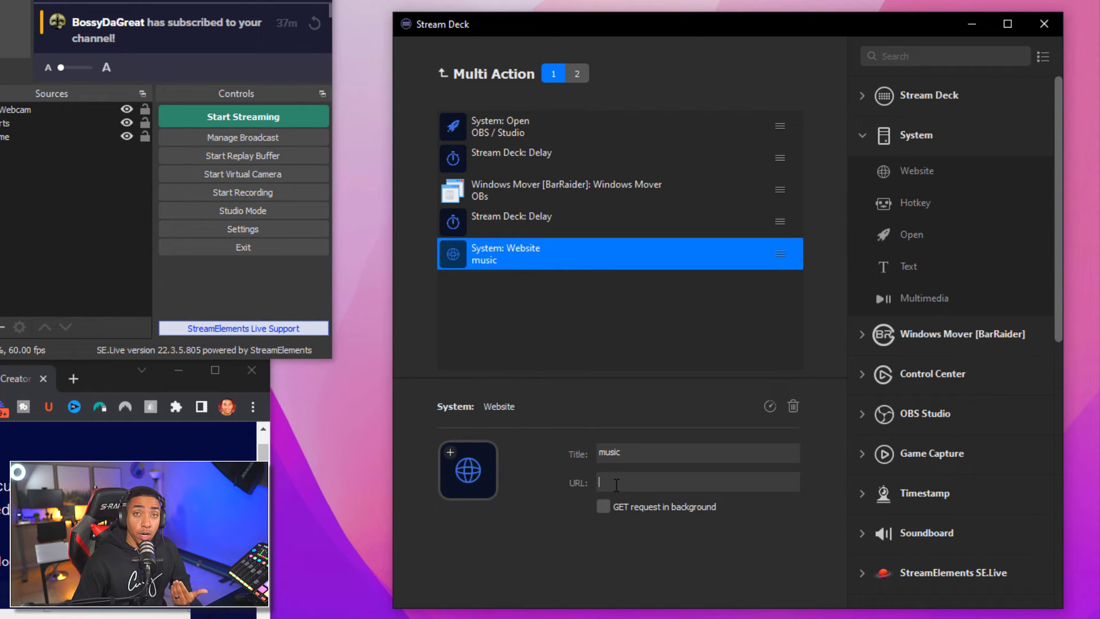
type("ep")
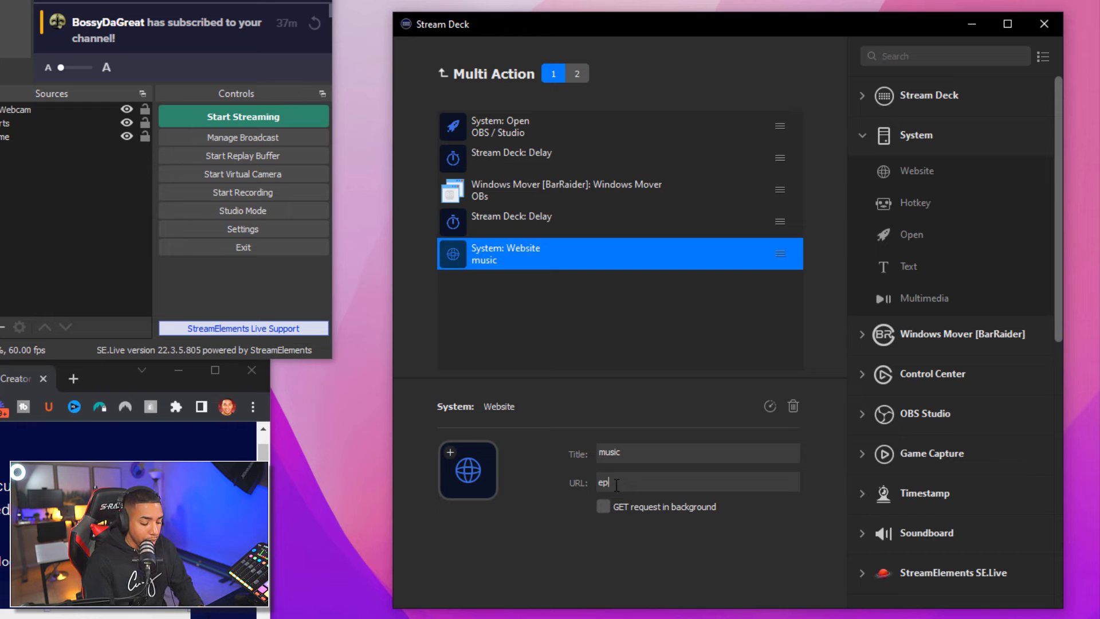
type("idemcsounds.com")
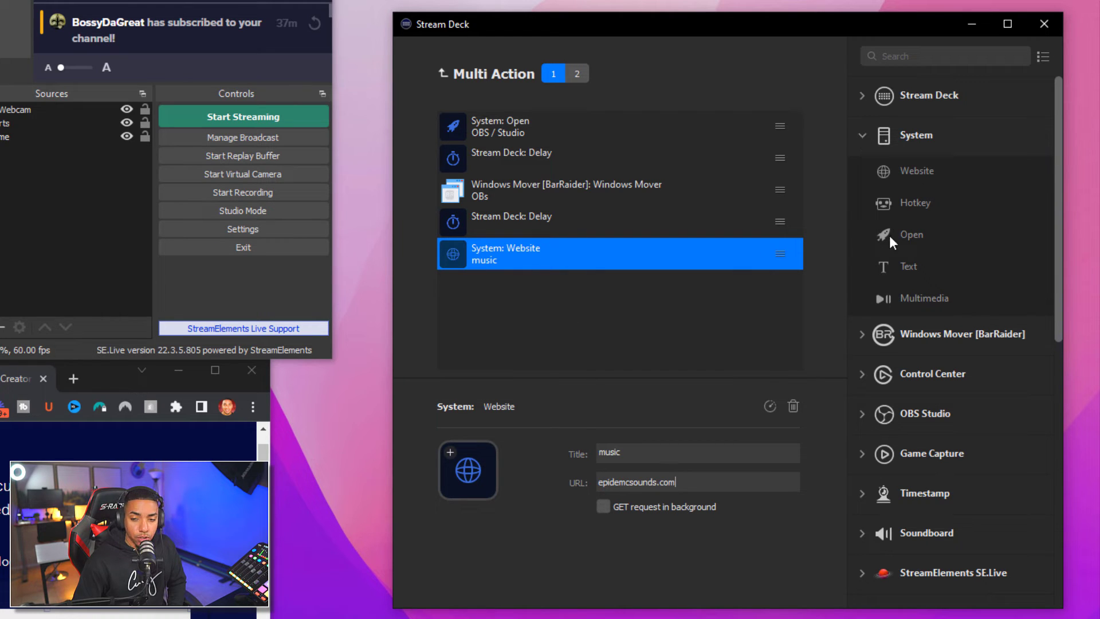
left_click(863, 136)
Add another Windows Mover step at the end, titled music
left_click(860, 177)
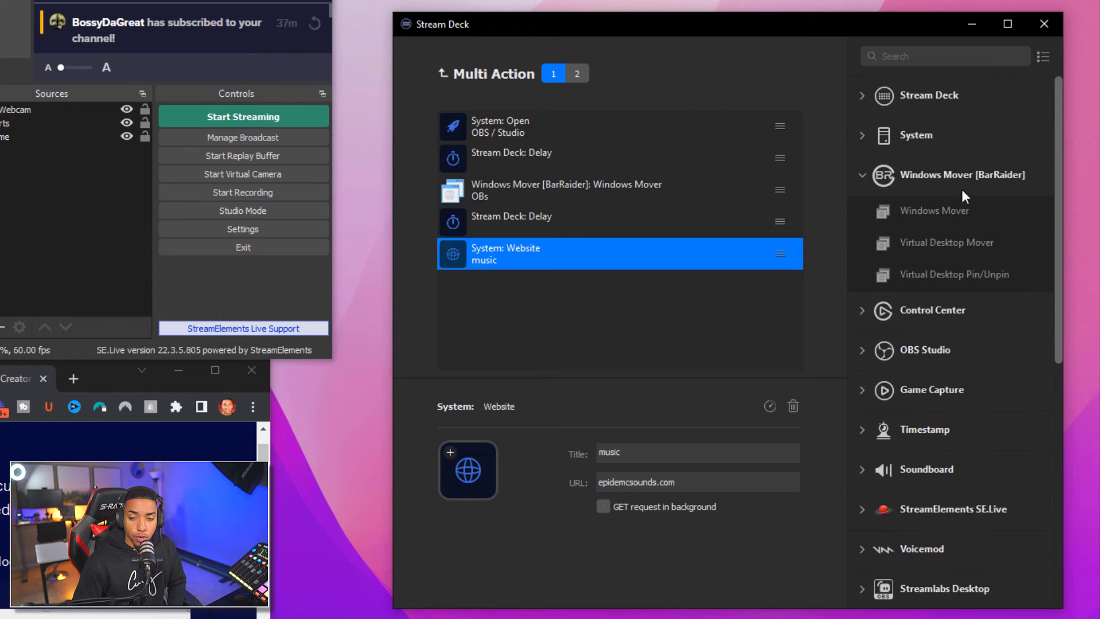
left_click_drag(927, 215, 559, 293)
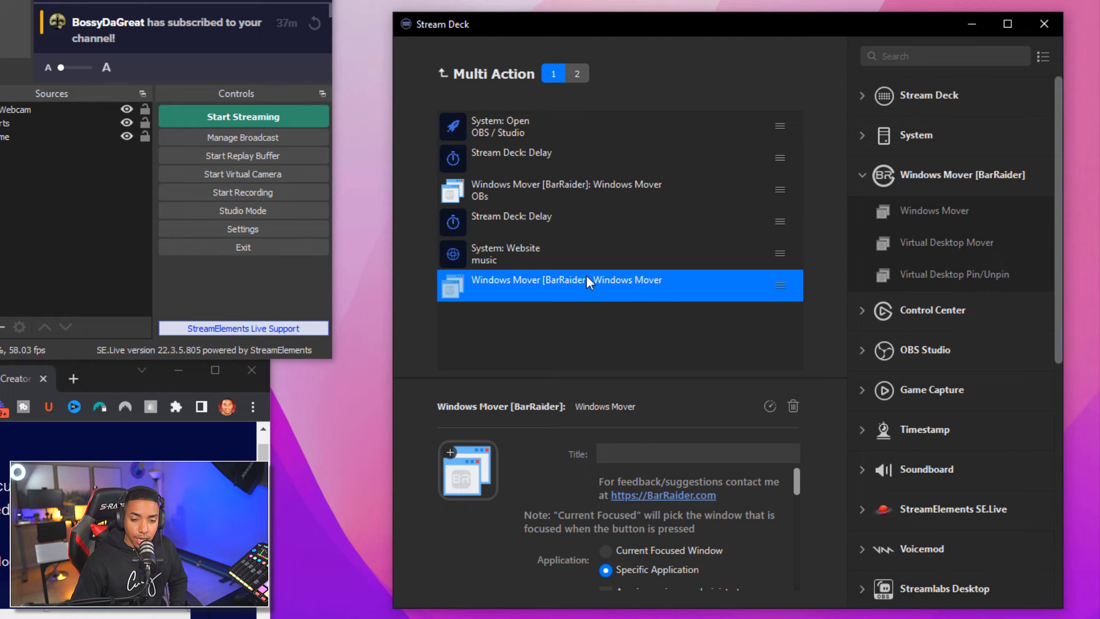
left_click(614, 451)
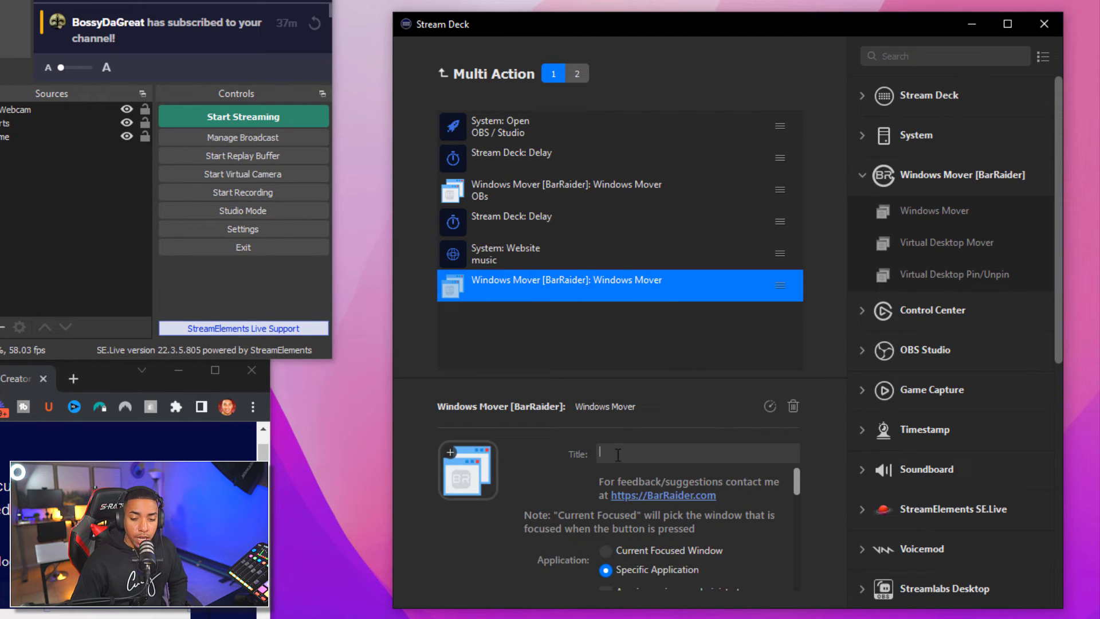
type("music")
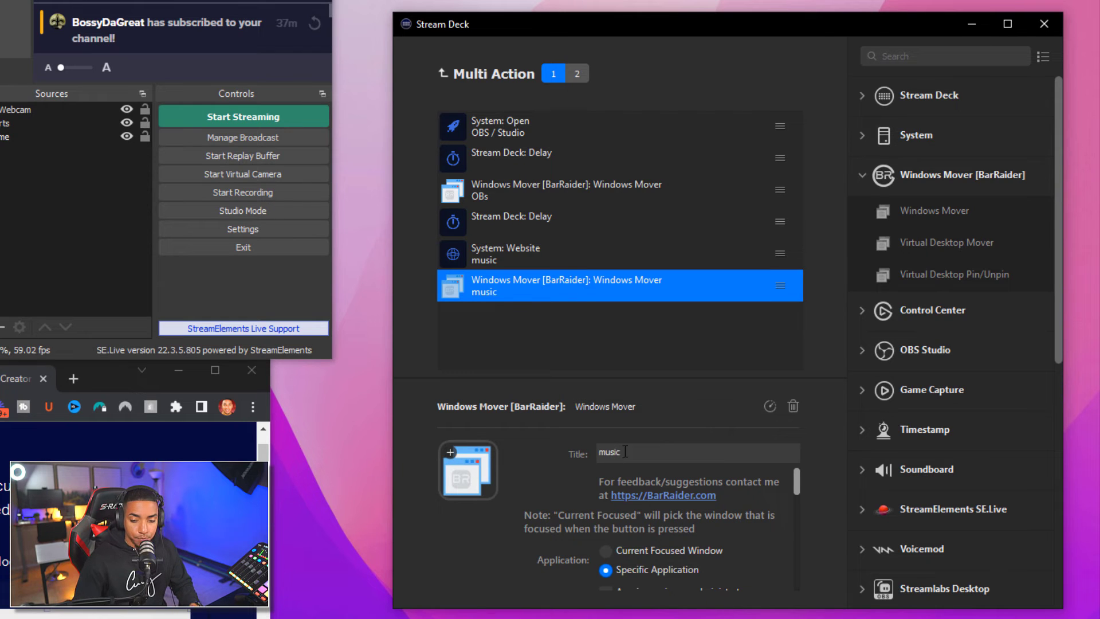
Target chrome, capture its position at X -1, Y 661 and resize to 886 wide, 424 high
left_click_drag(797, 486, 795, 498)
left_click(749, 517)
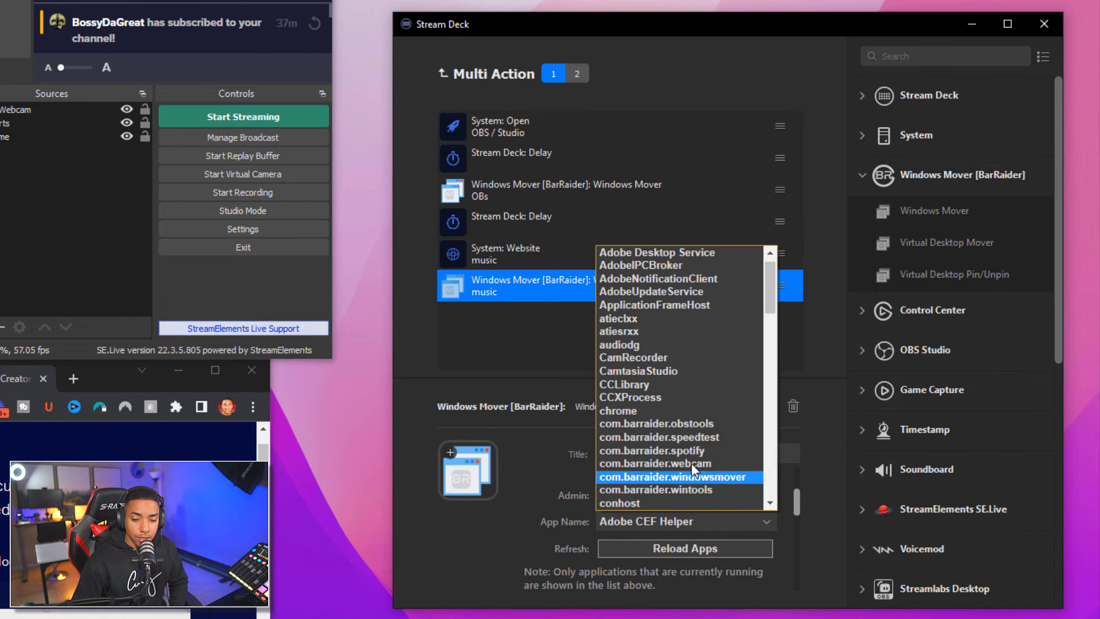
left_click(686, 411)
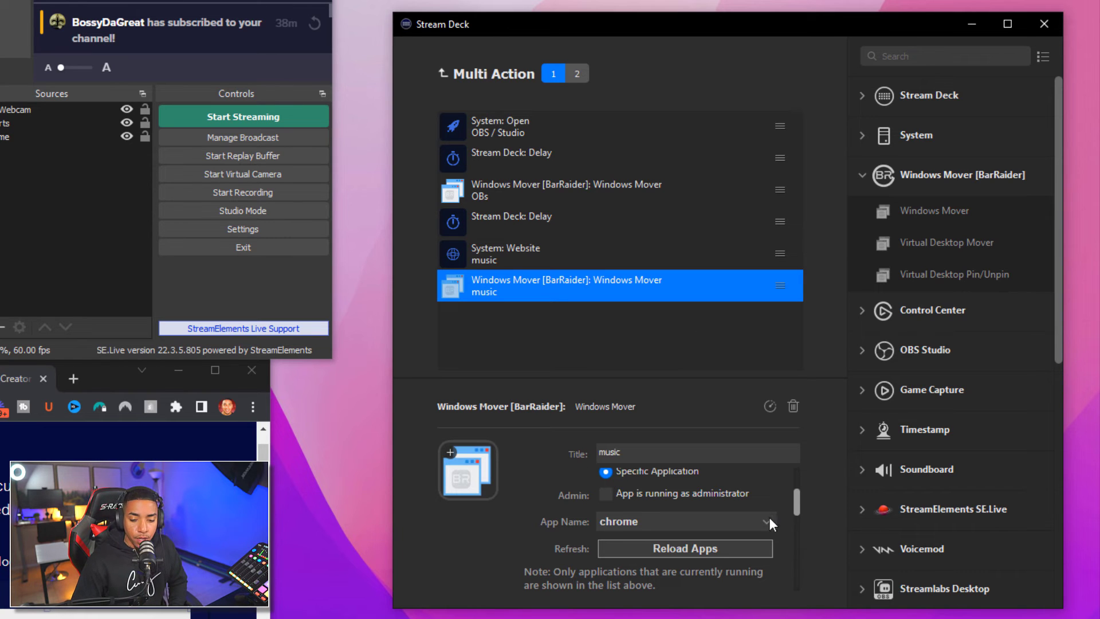
scroll(770, 519, "down", 2)
scroll(730, 545, "down", 1)
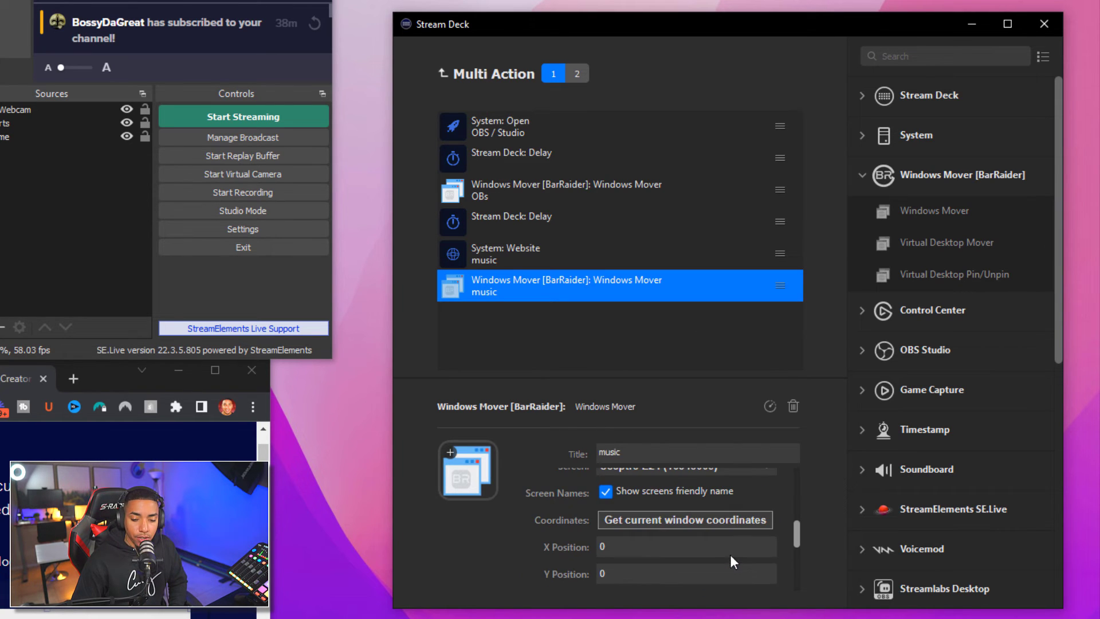
left_click(696, 521)
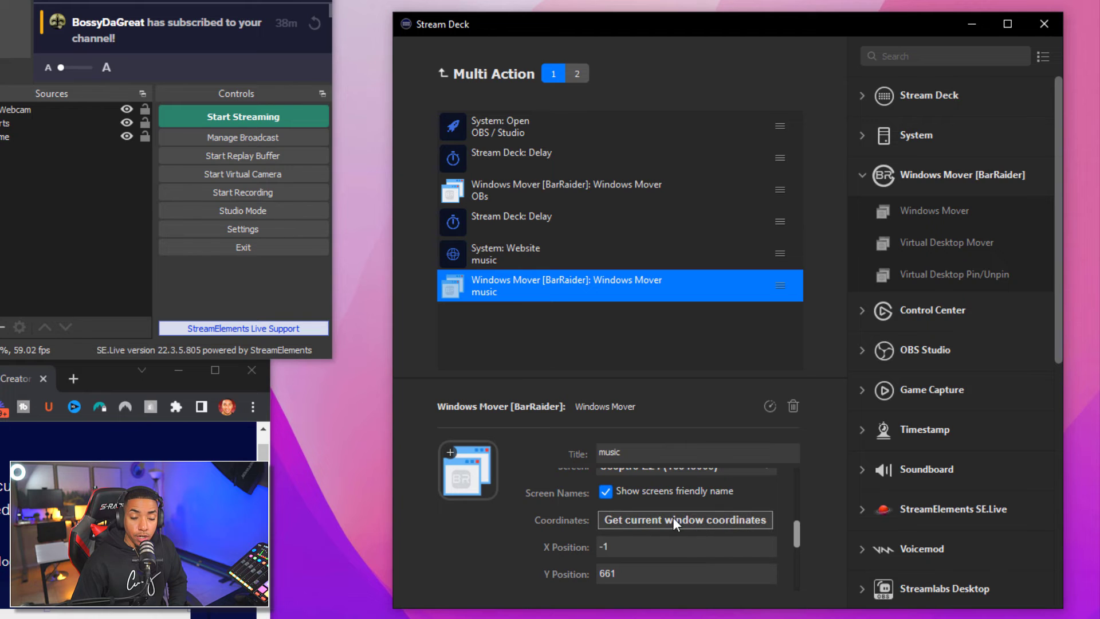
scroll(773, 556, "down", 2)
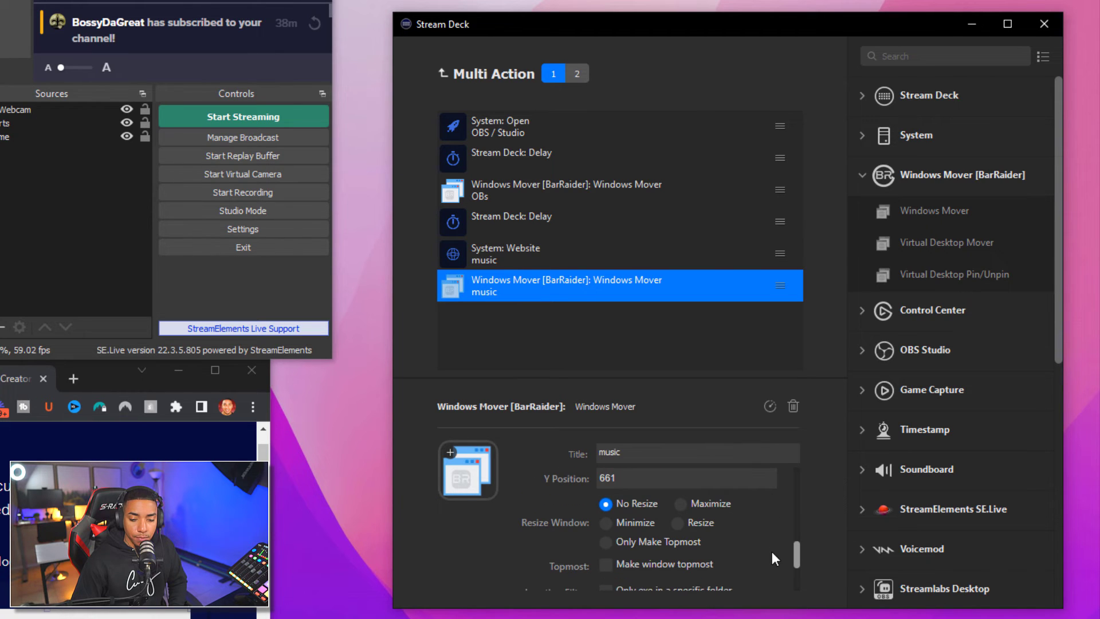
left_click(677, 523)
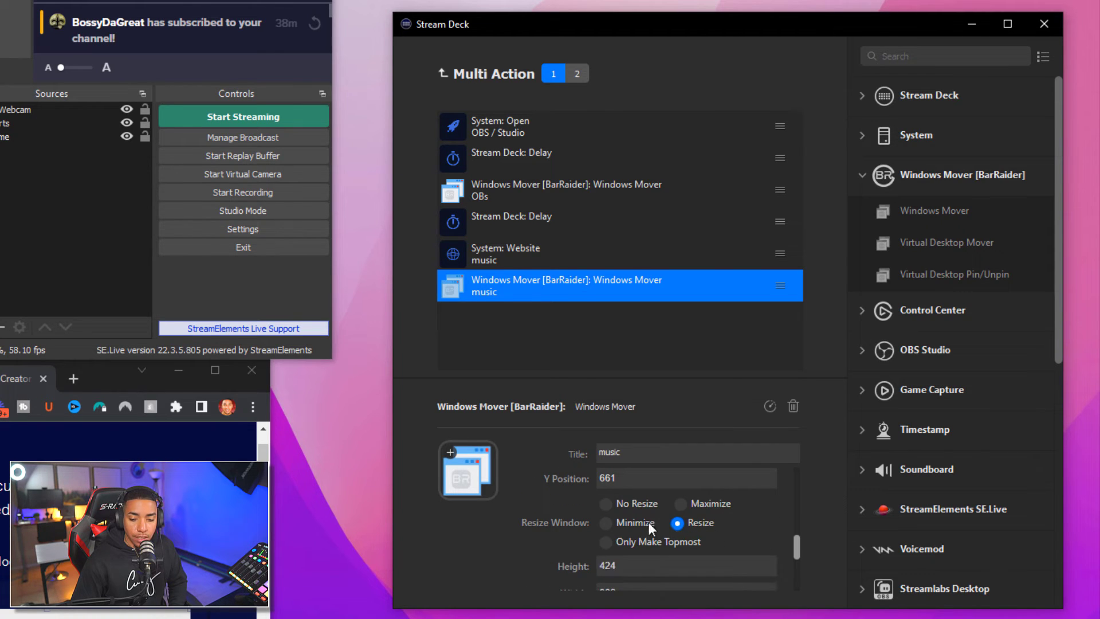
scroll(699, 538, "down", 1)
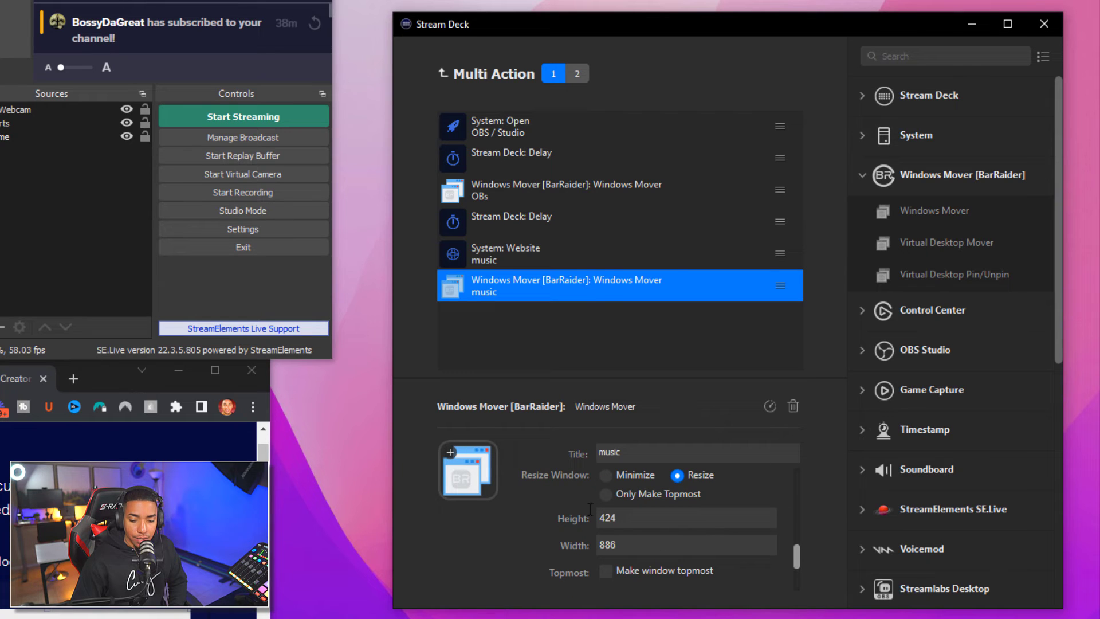
scroll(642, 552, "down", 1)
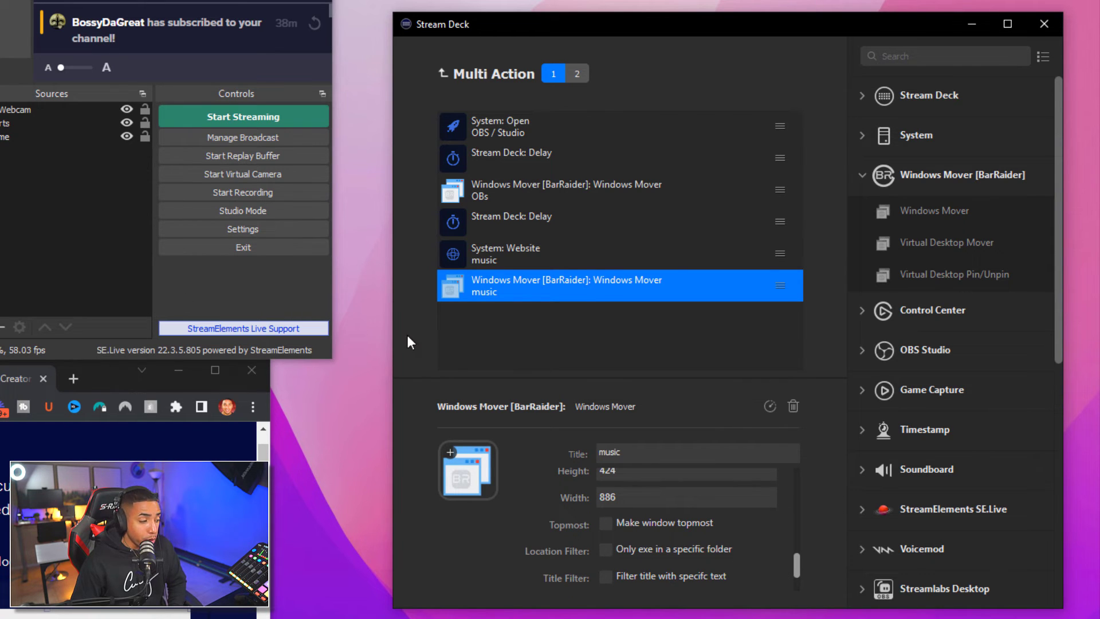
Add a Delay step set to 200 ms after the music window move
left_click(861, 175)
left_click(868, 97)
left_click_drag(883, 162, 509, 325)
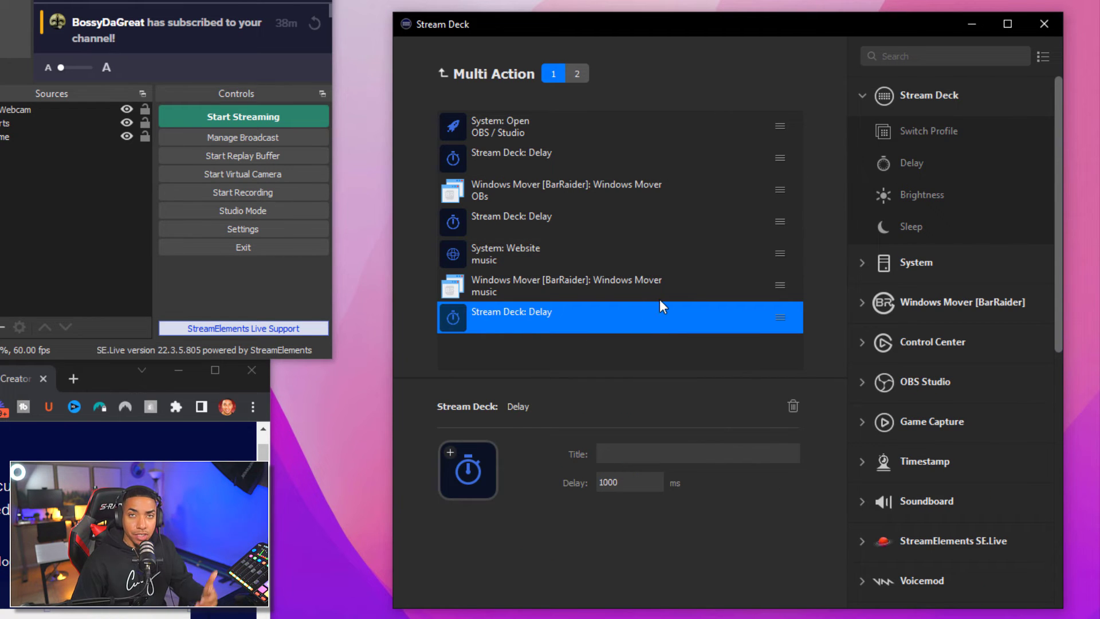
left_click_drag(625, 482, 569, 479)
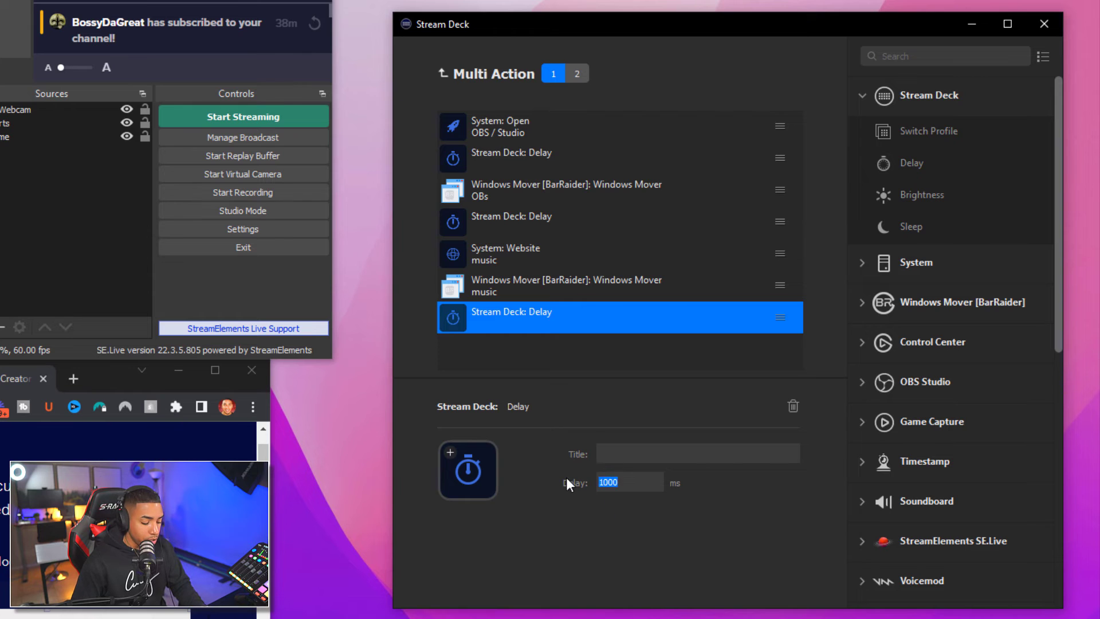
type("200")
left_click(623, 367)
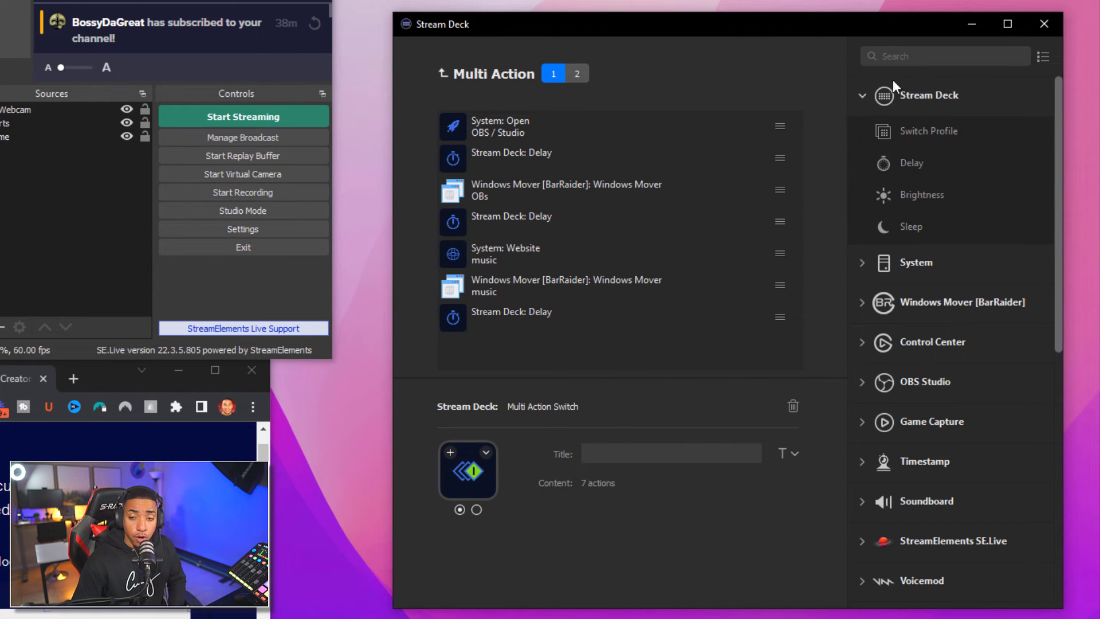
Append a Control Center On / Off step to the multi action
left_click(860, 95)
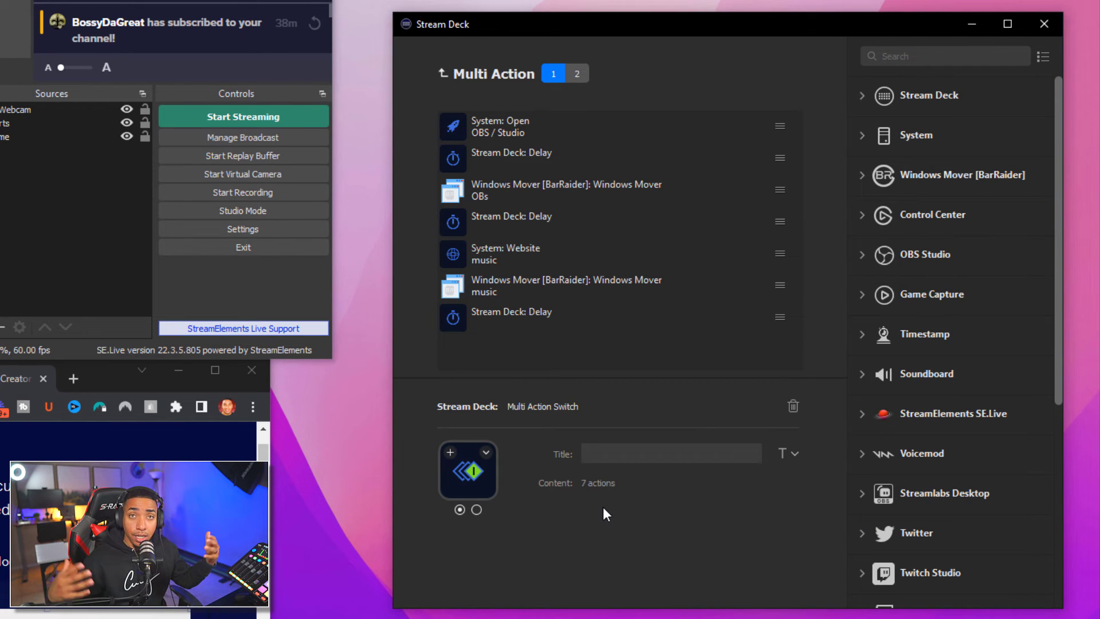
scroll(906, 465, "down", 5)
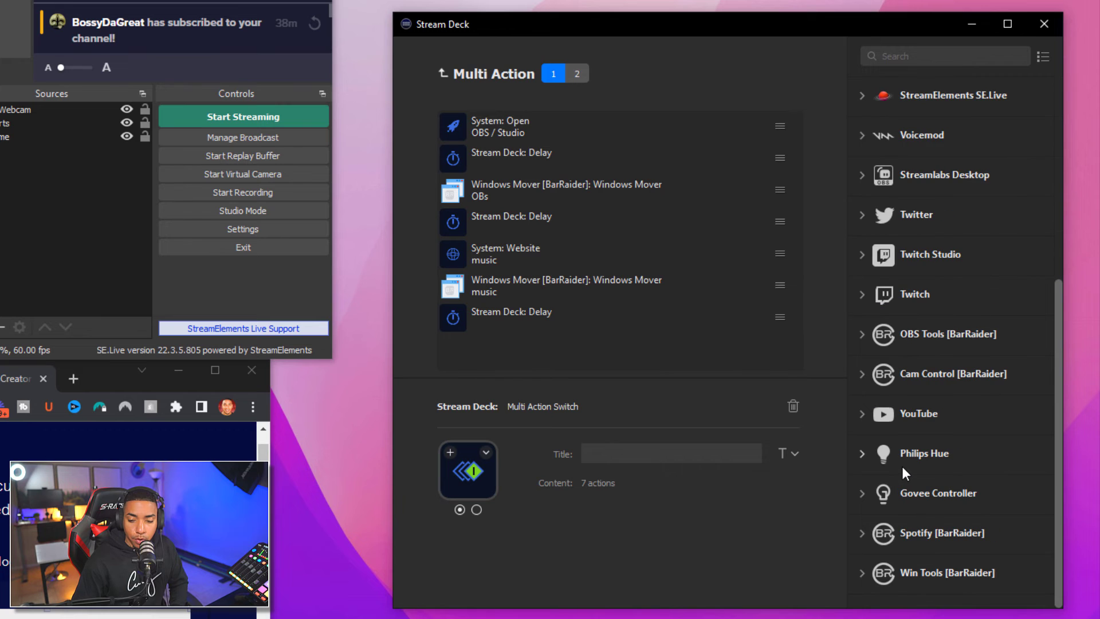
scroll(942, 528, "up", 5)
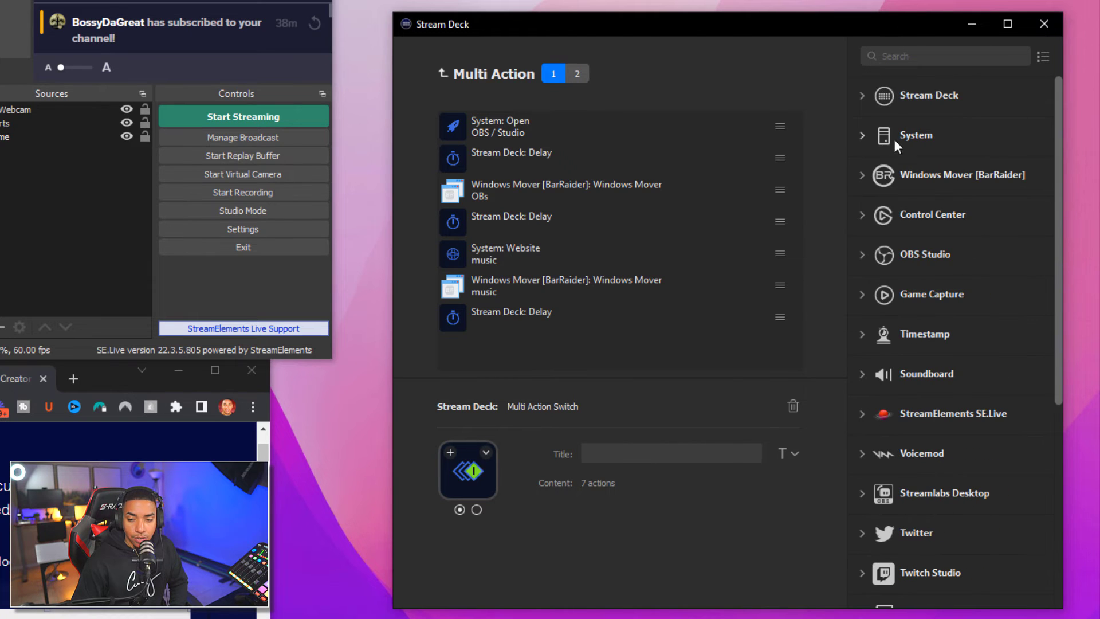
left_click(863, 215)
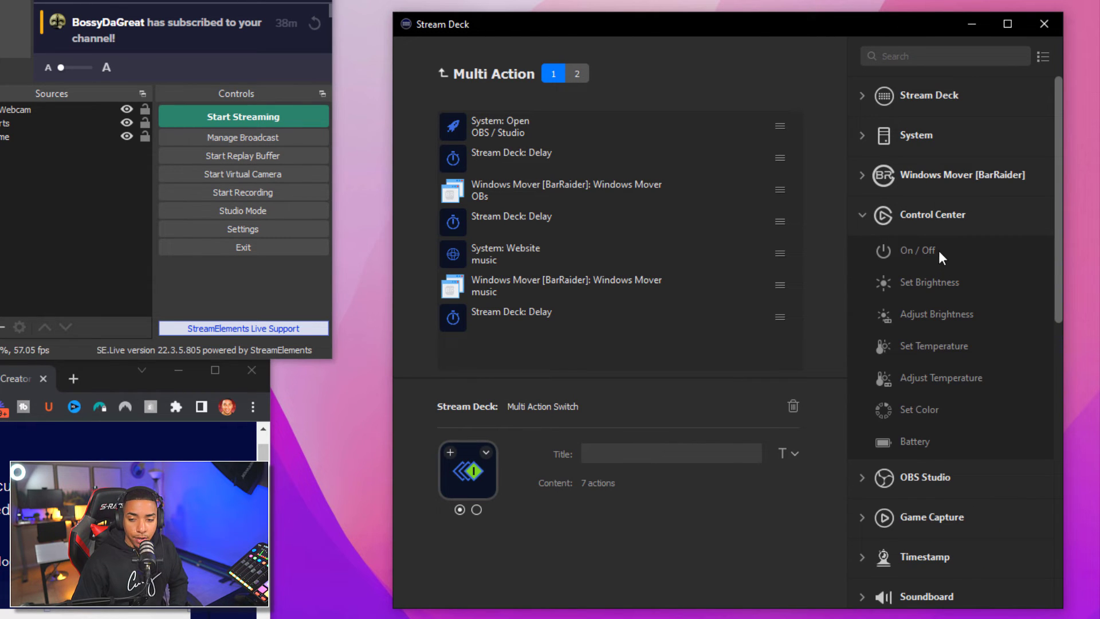
left_click_drag(939, 249, 569, 335)
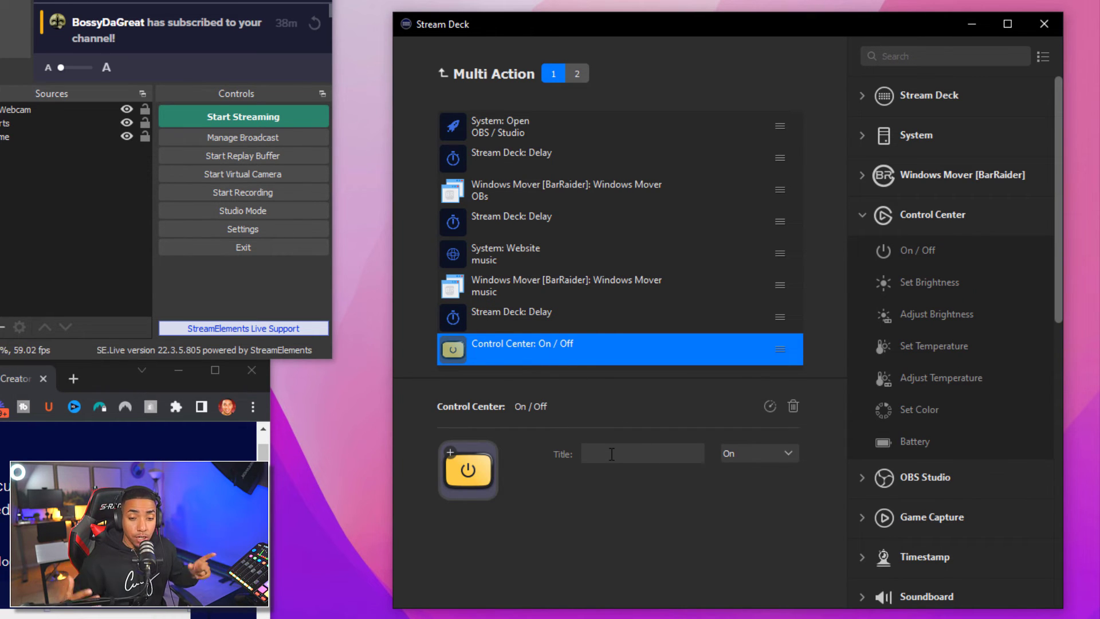
Keep the light step on On, title it Lights and set Accessory to All
left_click(761, 453)
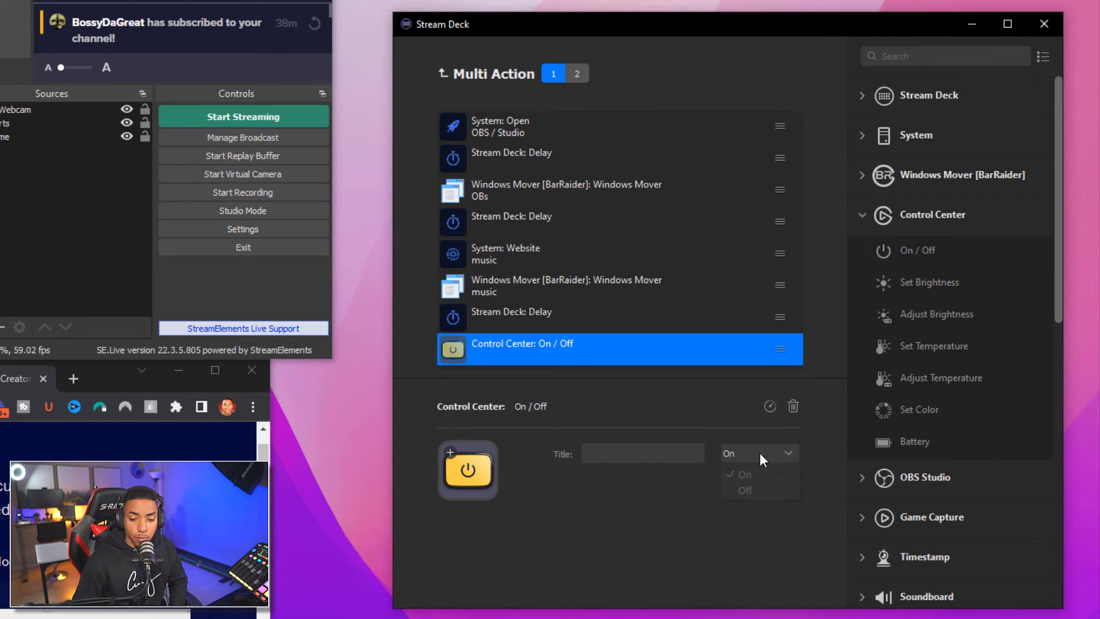
left_click(617, 455)
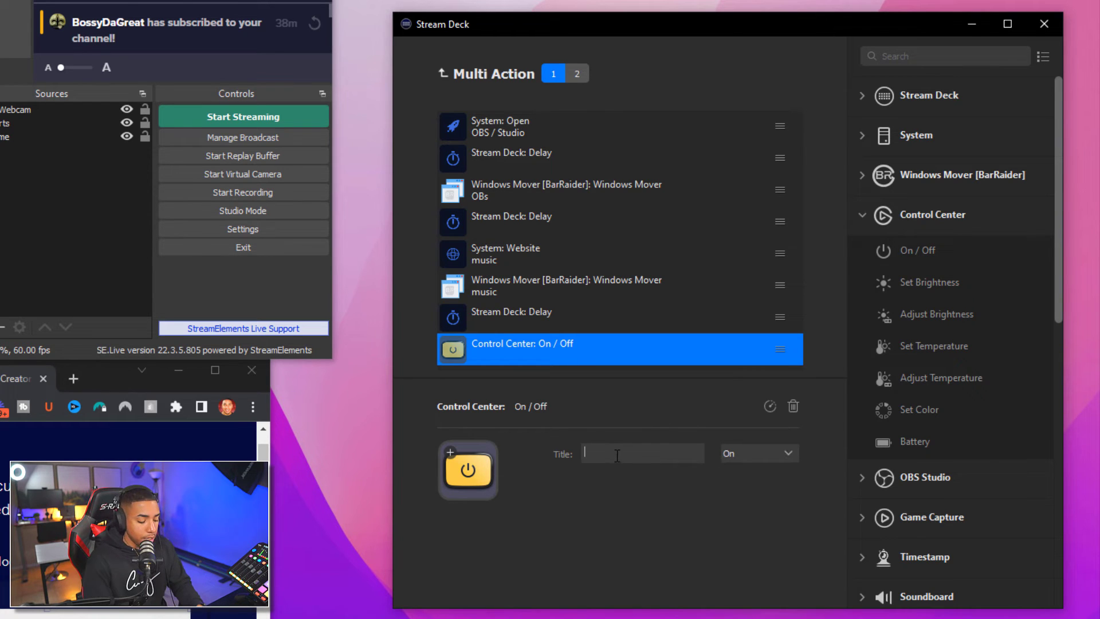
type("Lights")
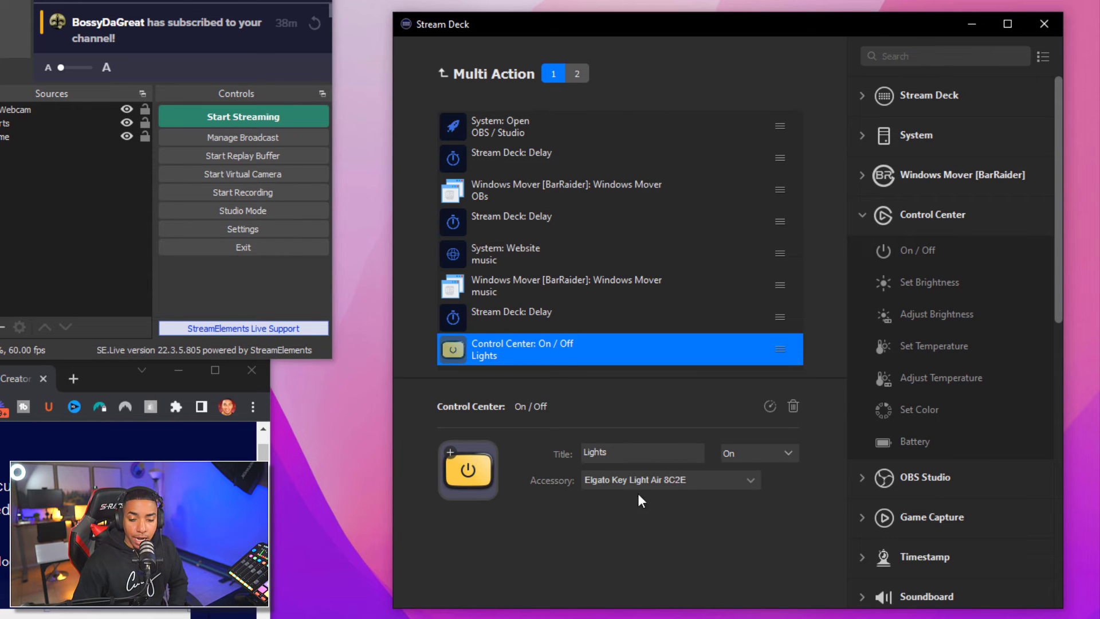
left_click(660, 483)
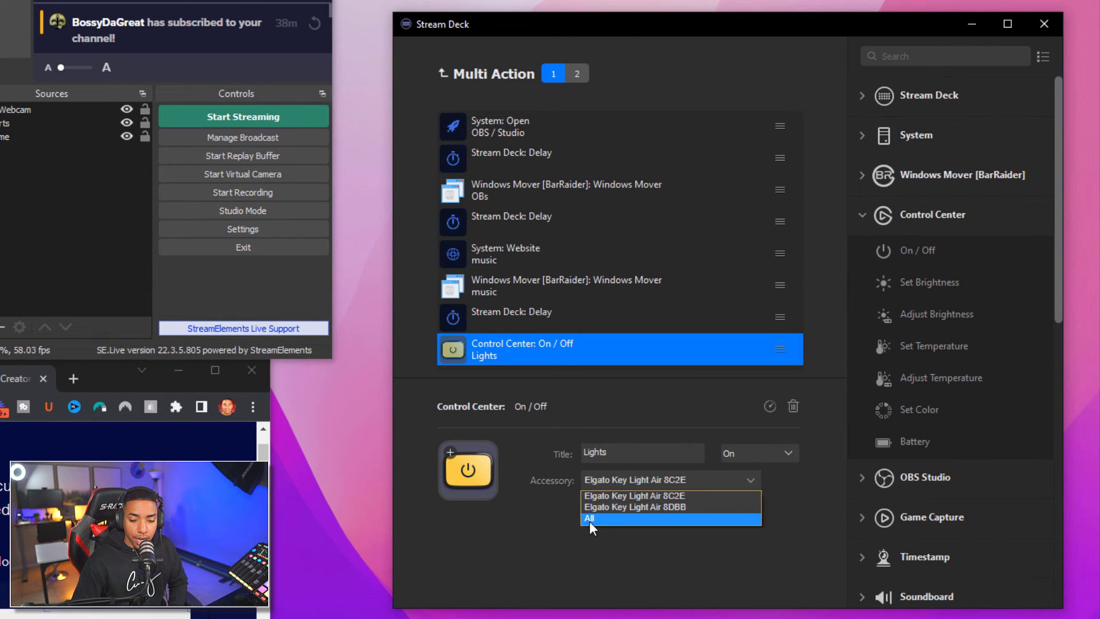
left_click(591, 521)
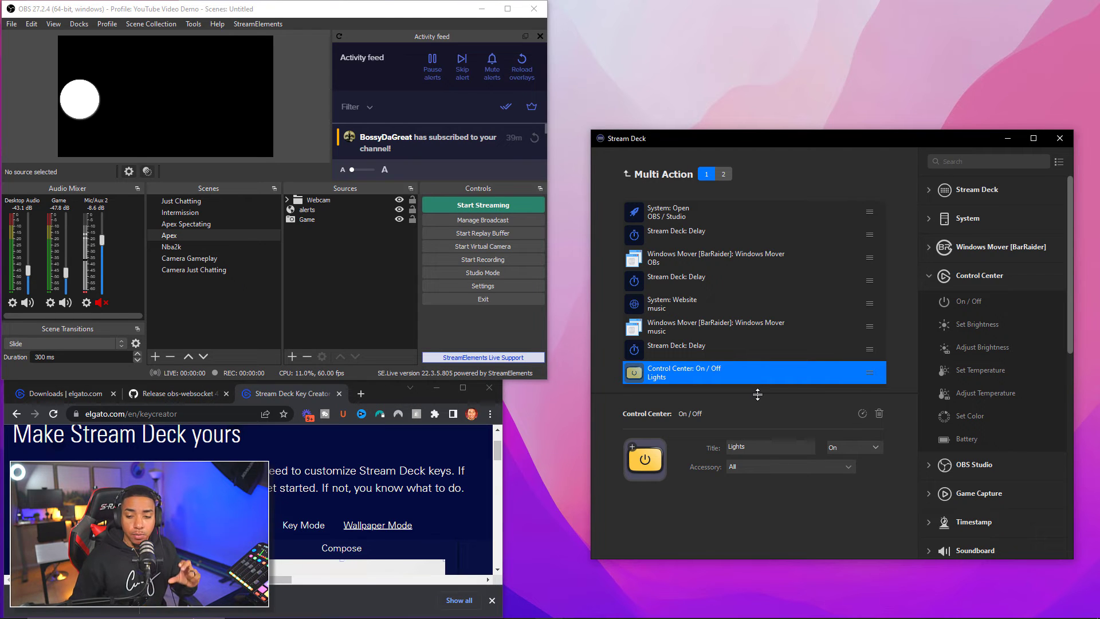
left_click(926, 279)
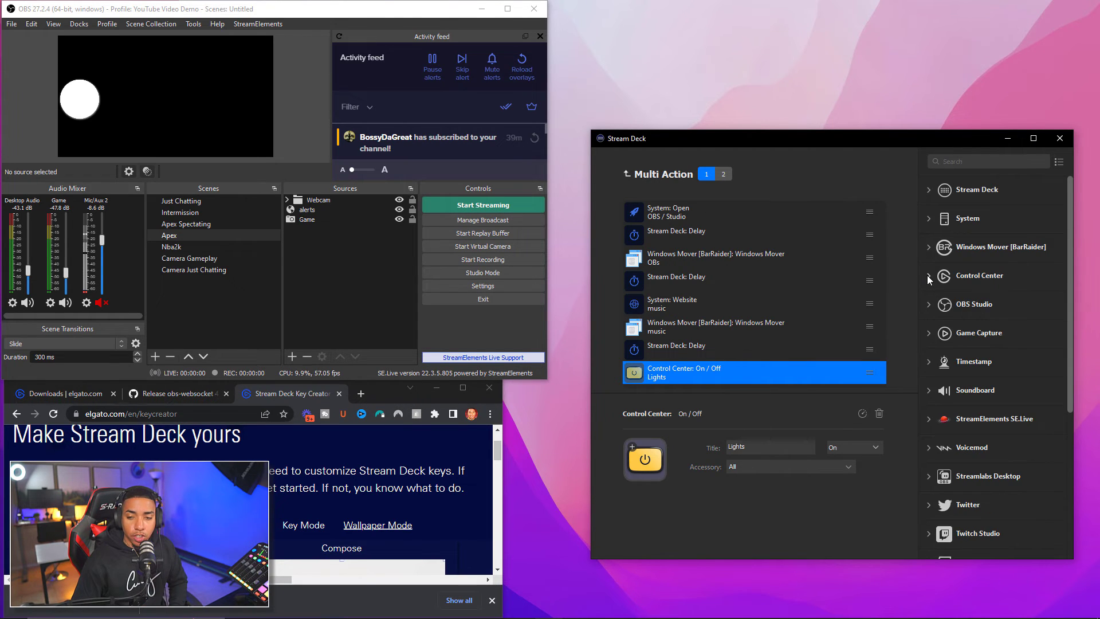
scroll(929, 285, "down", 5)
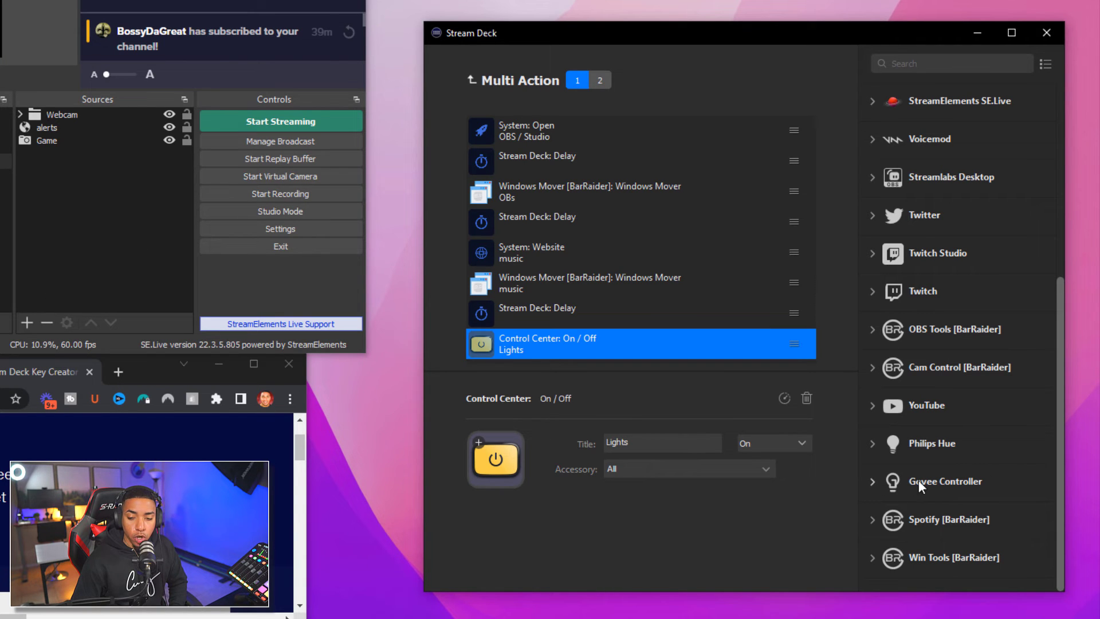
left_click(883, 485)
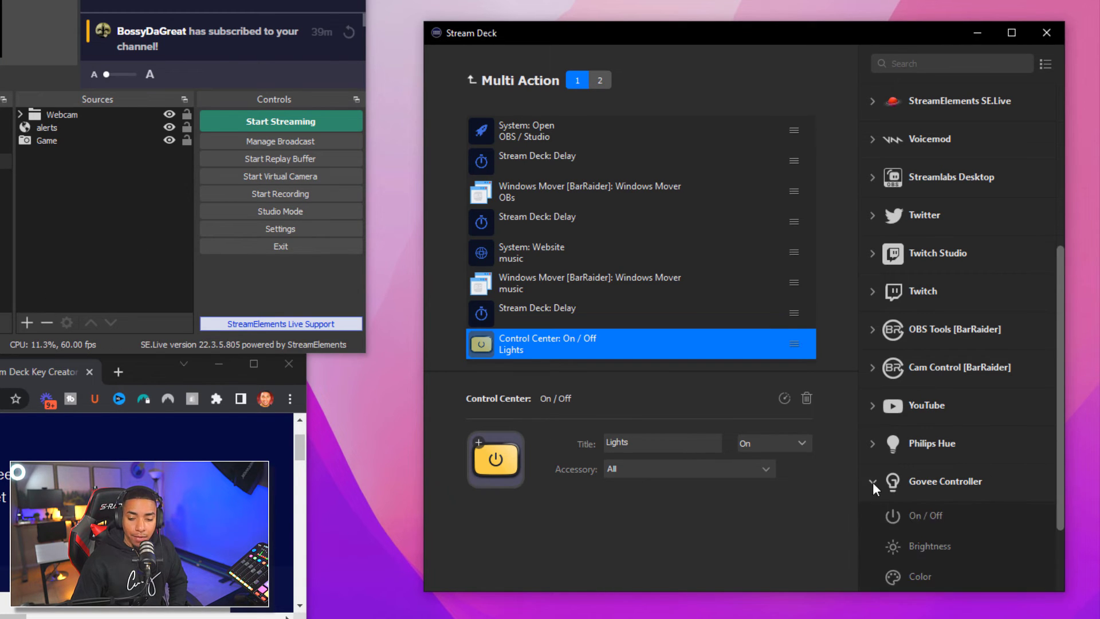
left_click(875, 482)
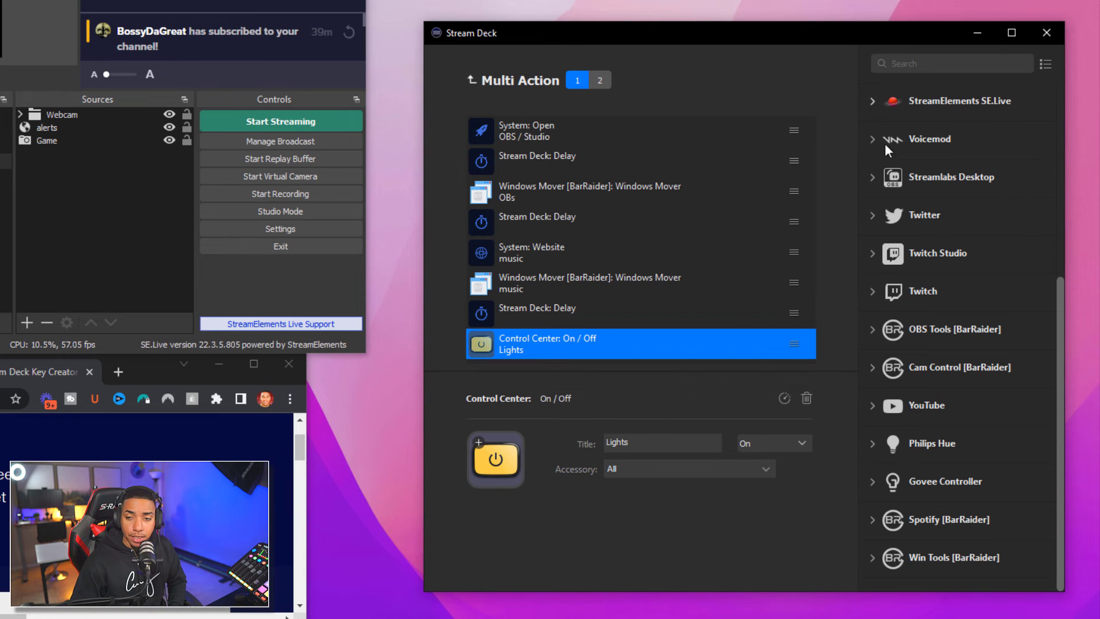
scroll(885, 144, "up", 6)
left_click(875, 104)
Add a Delay and a Philips Hue On / Off step turning on Stream Room
left_click_drag(919, 155, 630, 360)
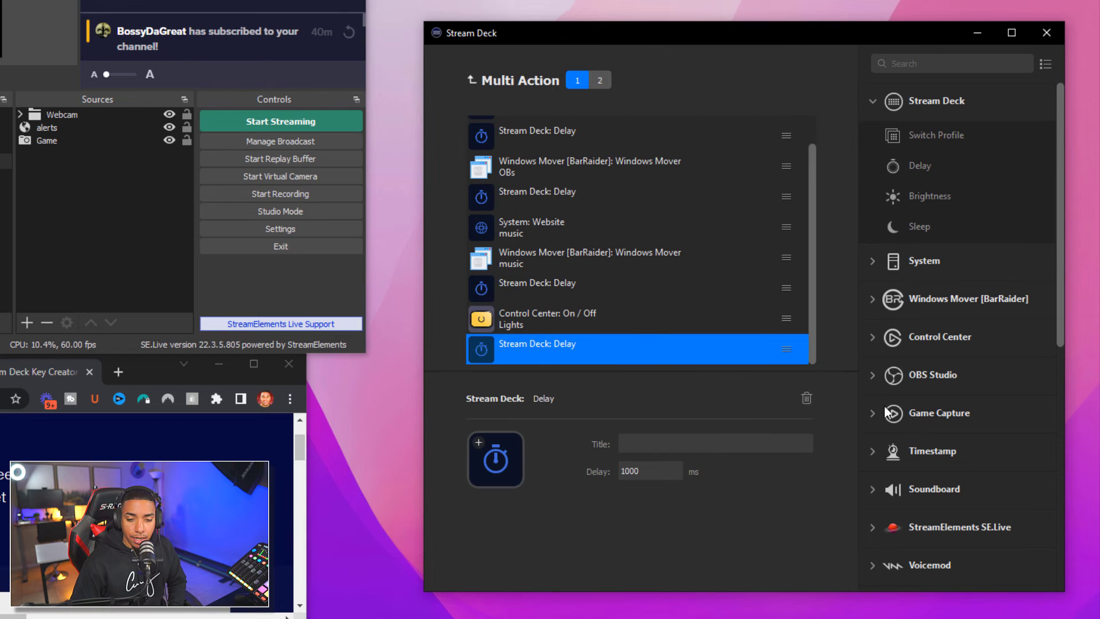
scroll(919, 400, "down", 7)
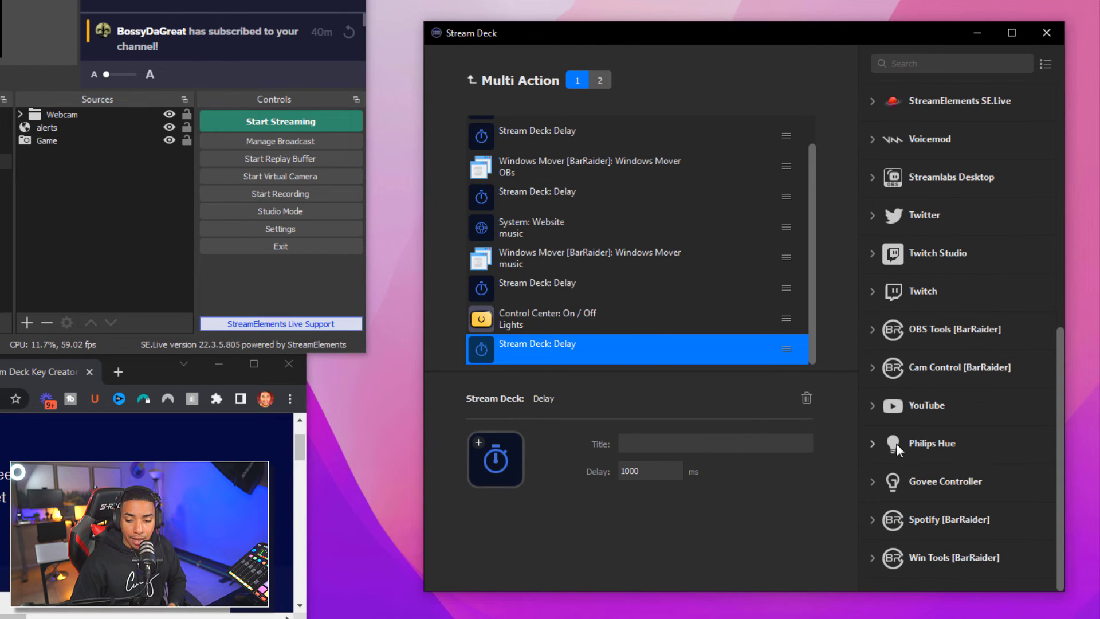
left_click(871, 441)
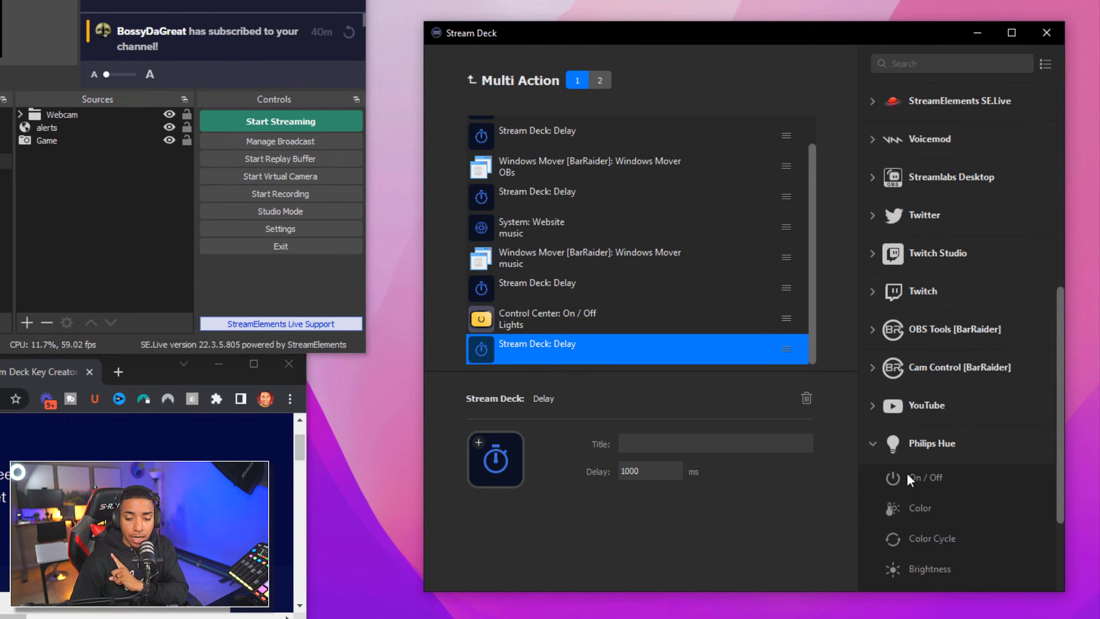
left_click_drag(908, 478, 575, 357)
left_click(616, 446)
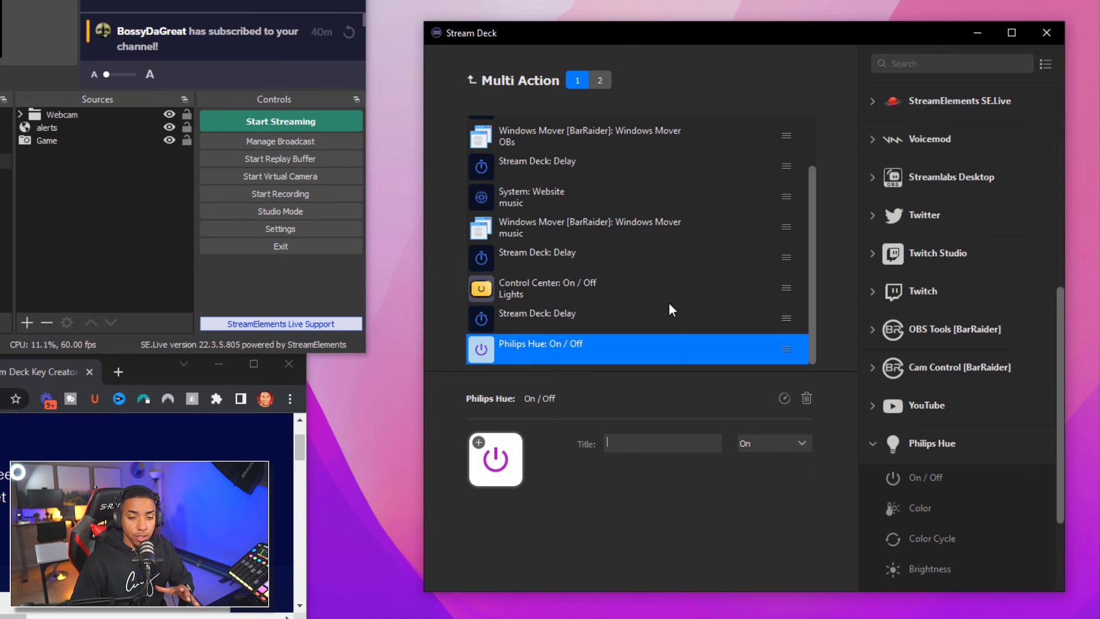
Switch to the multi action's empty second state
scroll(576, 196, "up", 2)
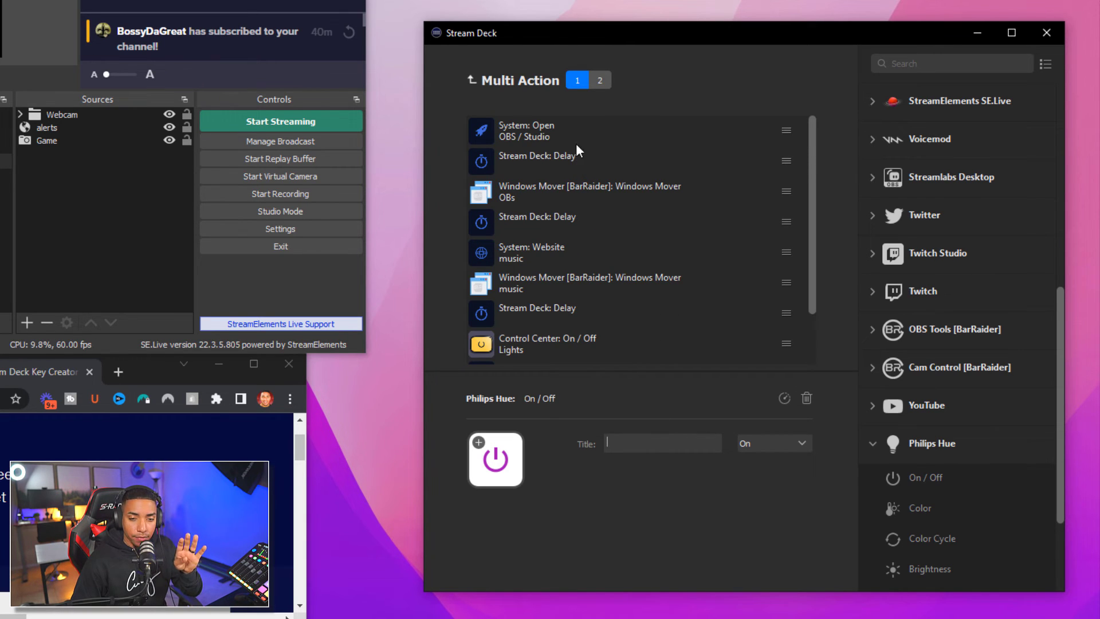
scroll(624, 183, "down", 2)
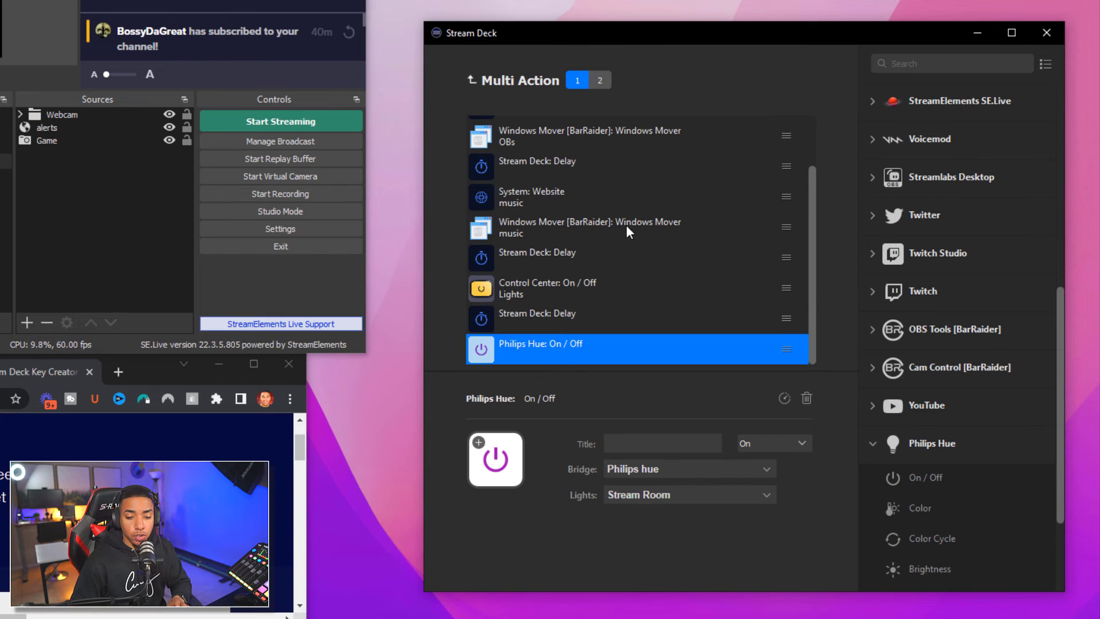
left_click(603, 81)
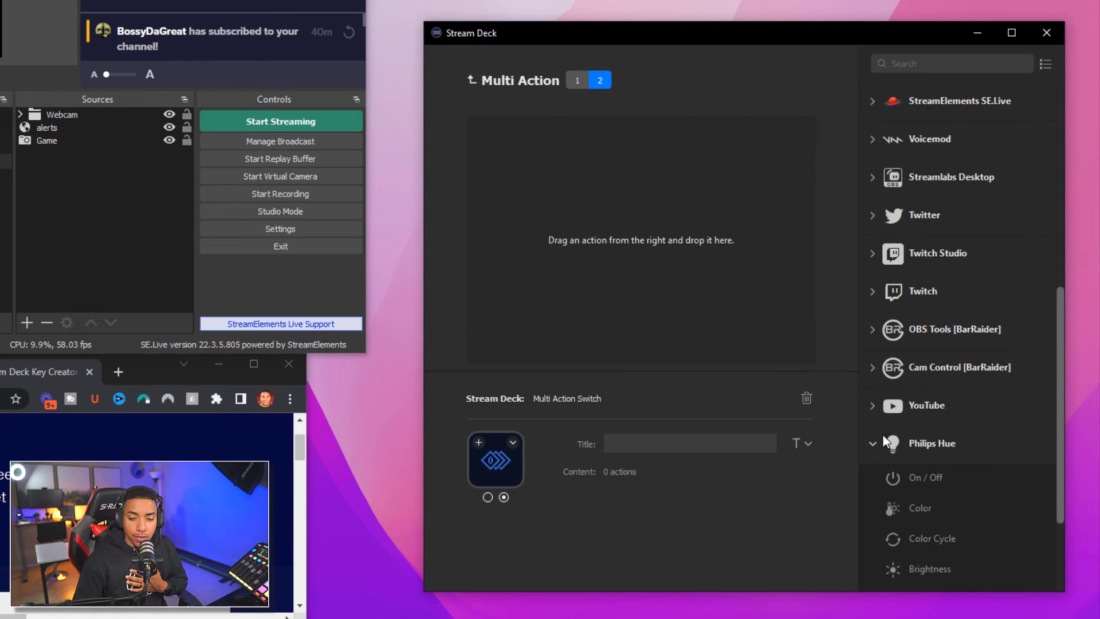
Give the second state Philips Hue On / Off, Delay and Control Center On / Off steps, then return to the keys
left_click_drag(904, 474, 617, 276)
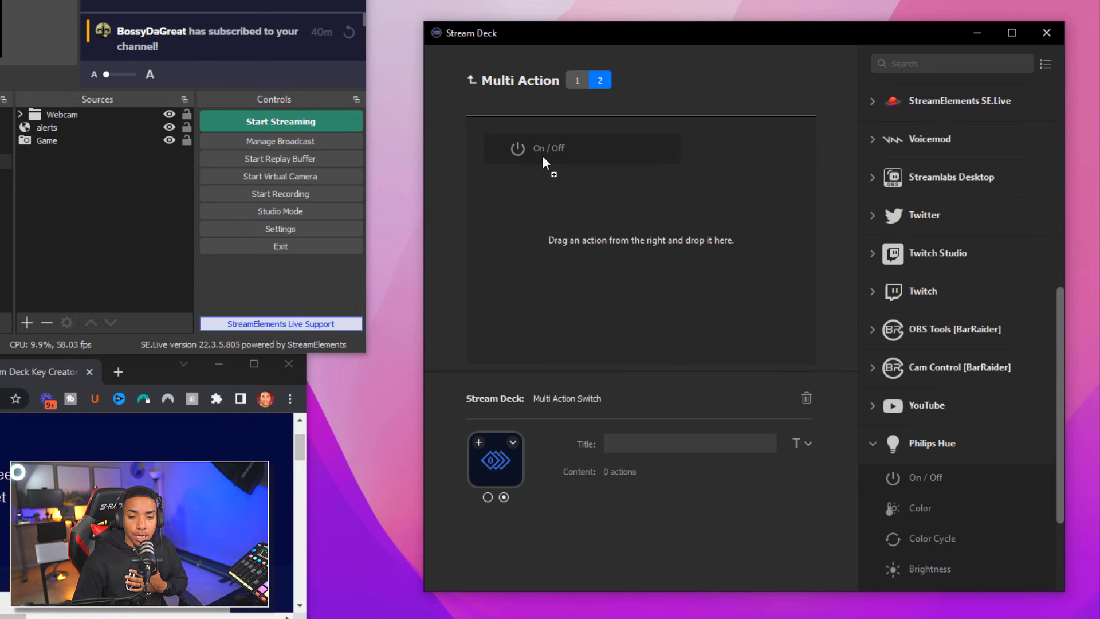
left_click_drag(543, 159, 543, 159)
scroll(929, 229, "up", 6)
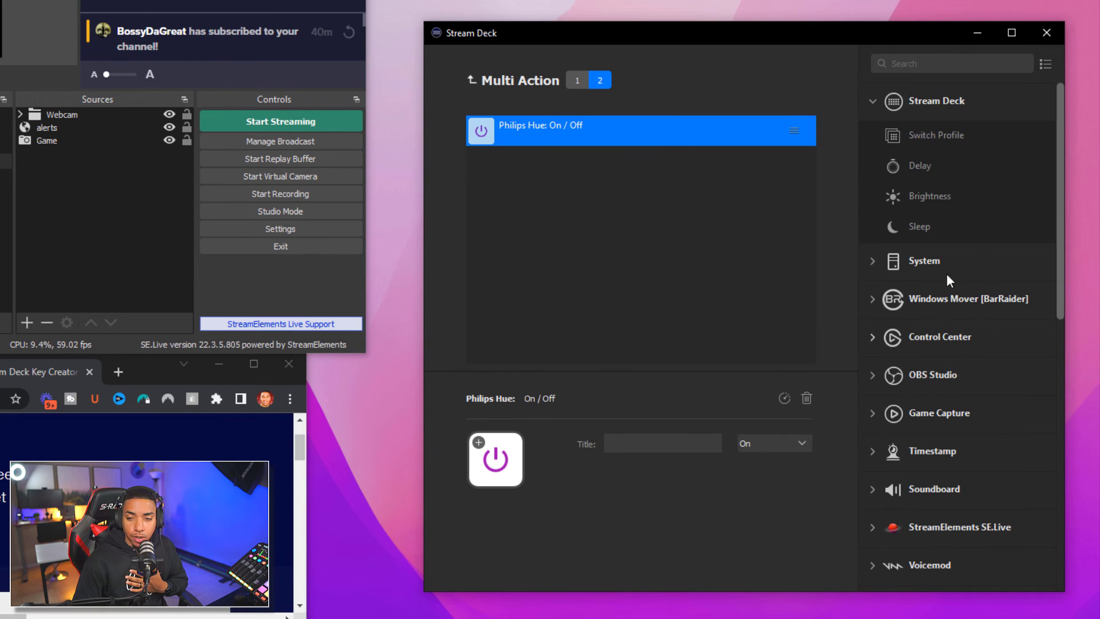
left_click_drag(919, 161, 580, 170)
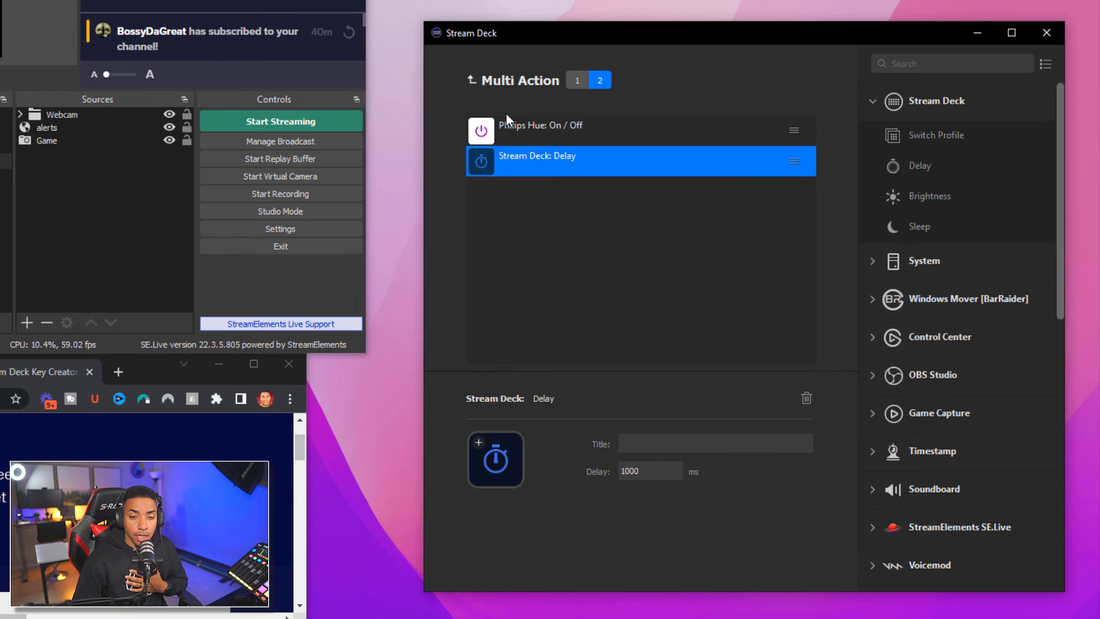
left_click(879, 340)
left_click_drag(947, 369, 555, 198)
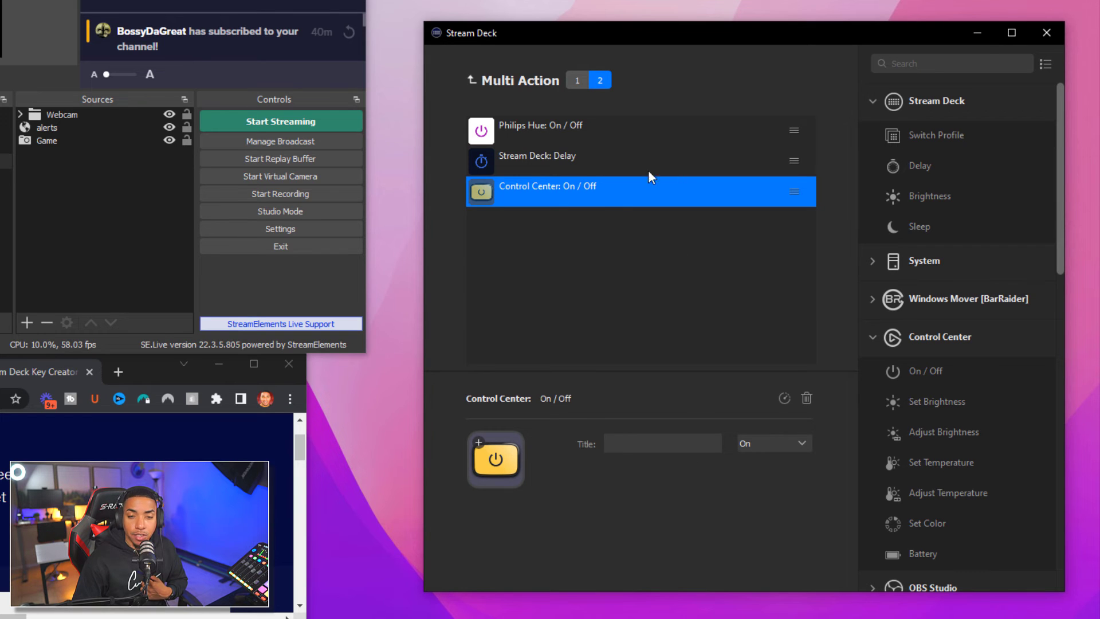
left_click(572, 81)
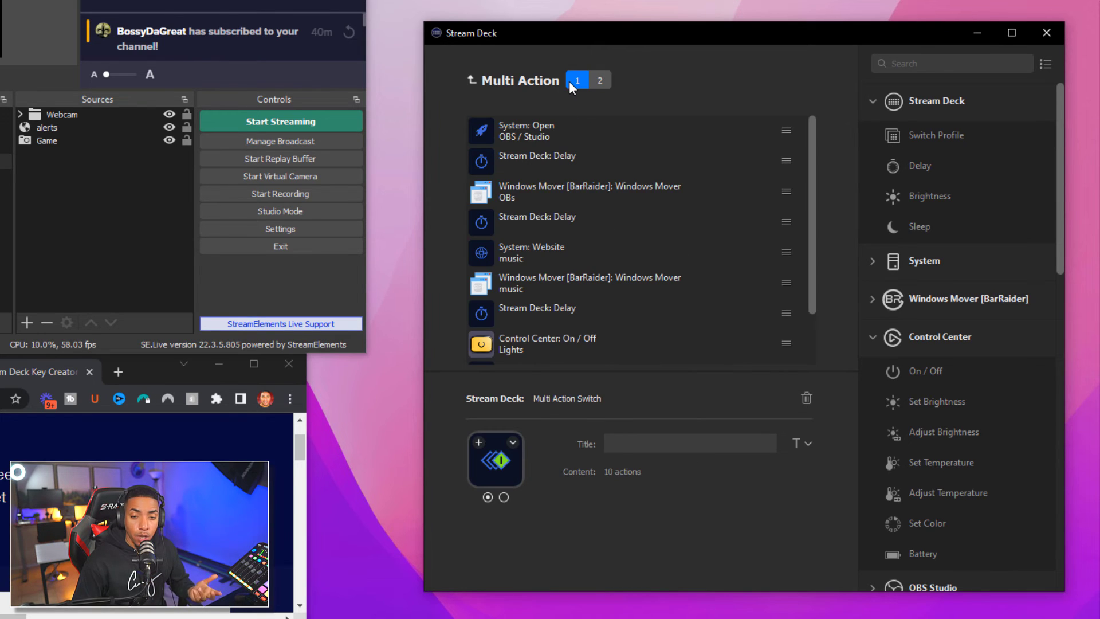
left_click(476, 80)
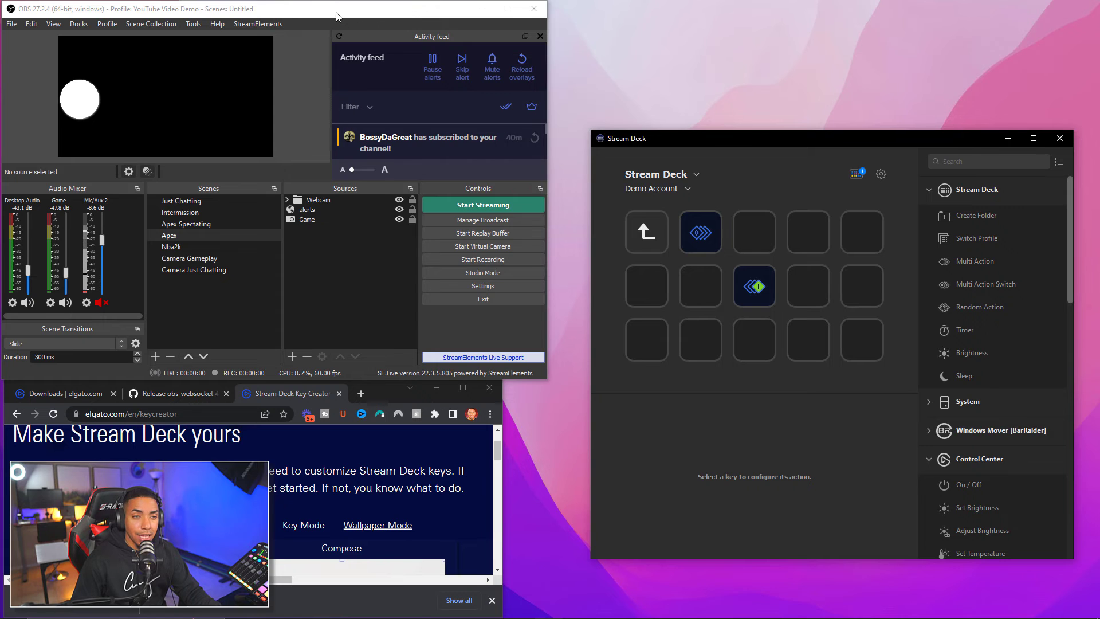
mouse_move(313, 14)
left_mouse_down()
mouse_move(336, 12)
mouse_move(317, 14)
left_mouse_up()
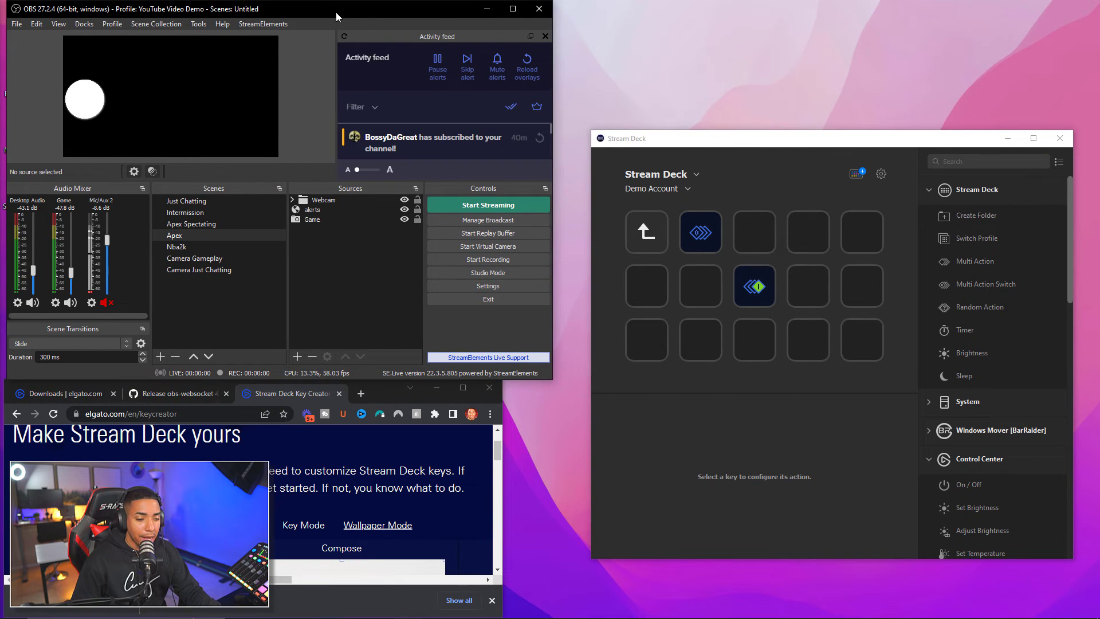
left_click_drag(388, 388, 399, 391)
left_click(631, 367)
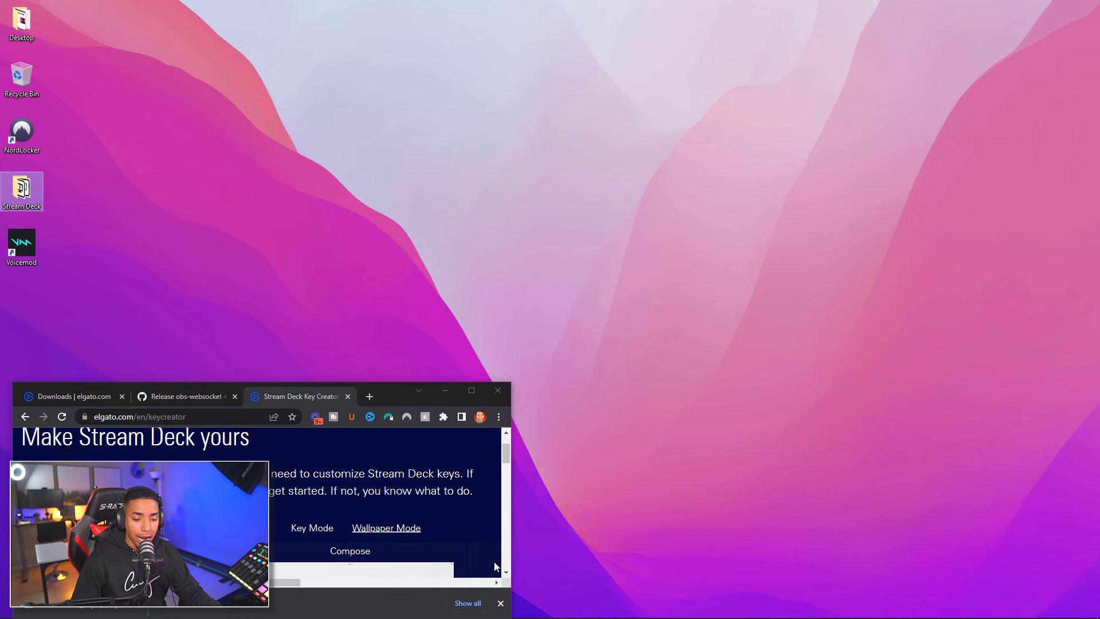
left_click(549, 608)
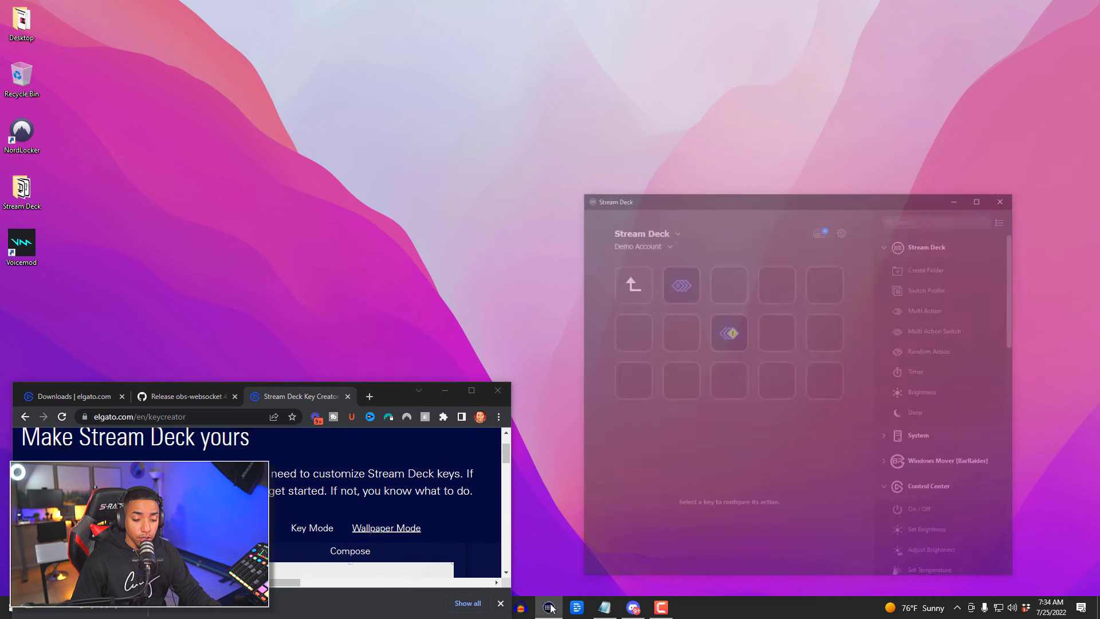
left_click_drag(397, 391, 397, 334)
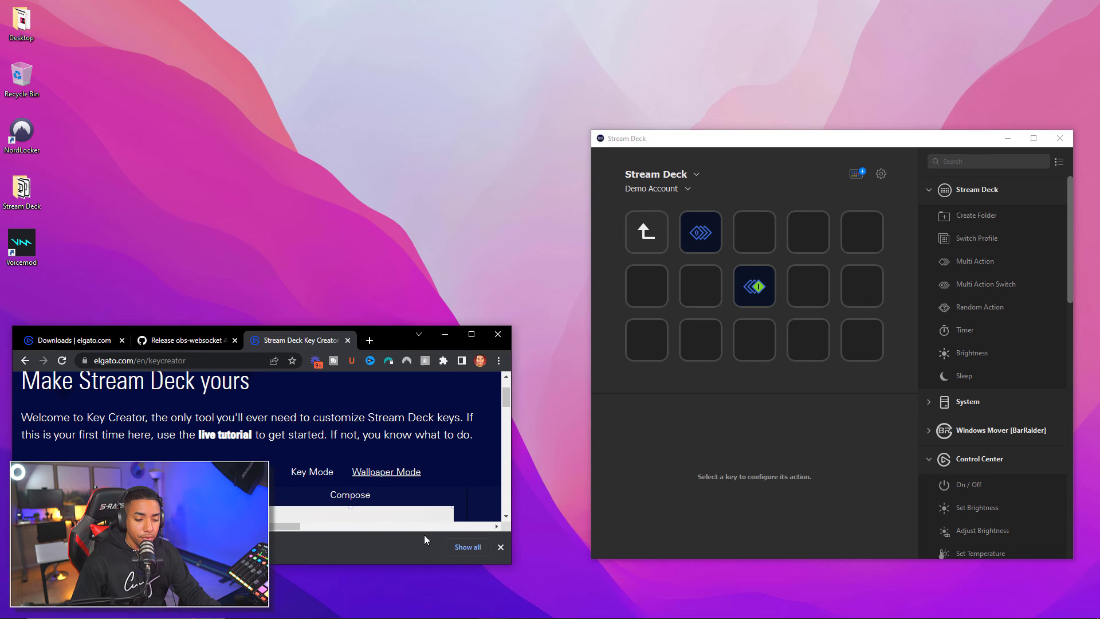
left_click(410, 609)
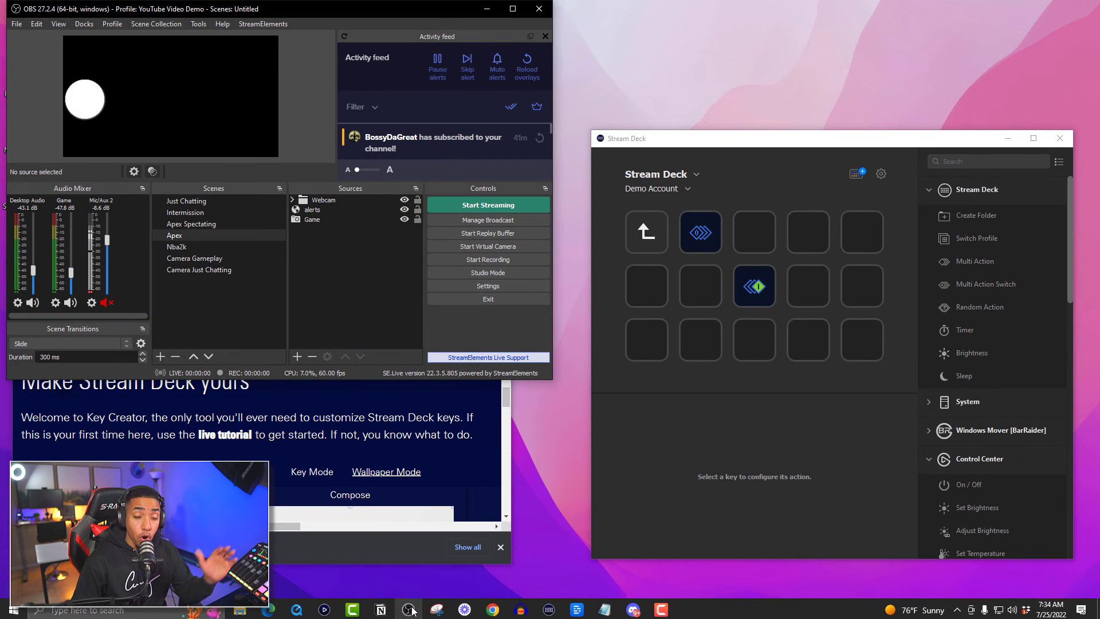
left_click(384, 544)
left_click_drag(389, 334, 387, 389)
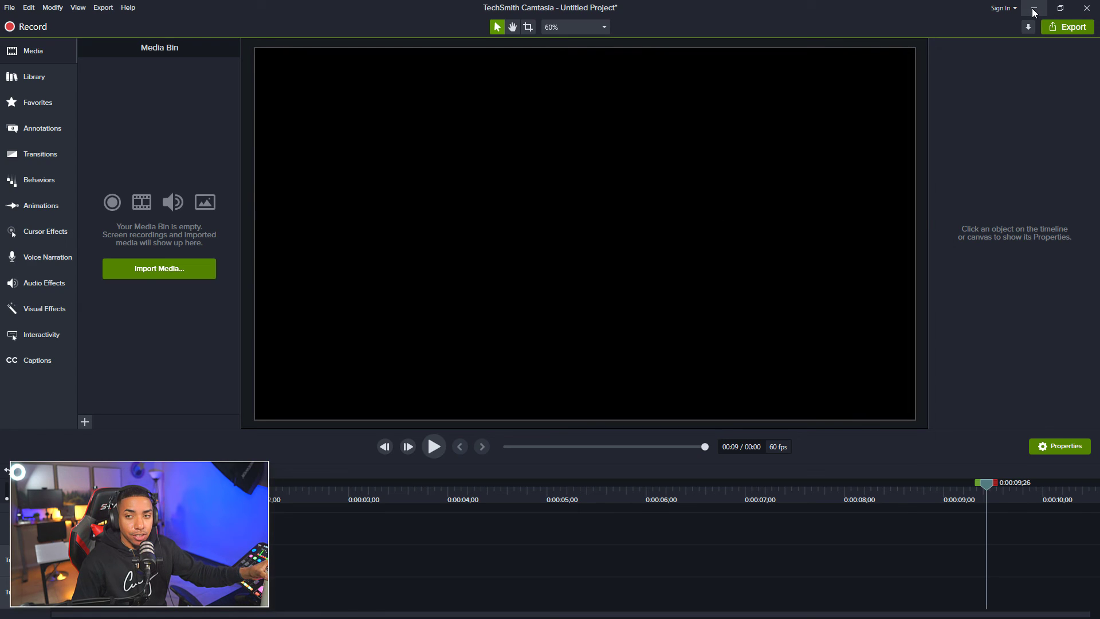
left_click(1034, 11)
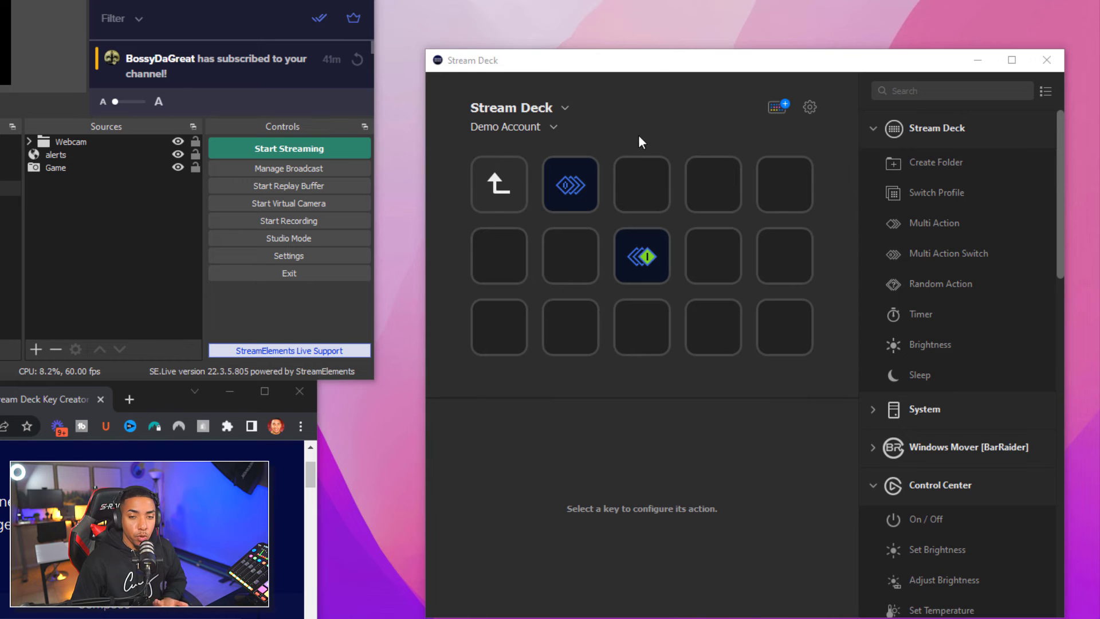
Switch to the Curry Stream Deck profile and browse its LINKS folder, then return to its parent page
left_click_drag(655, 64, 639, 35)
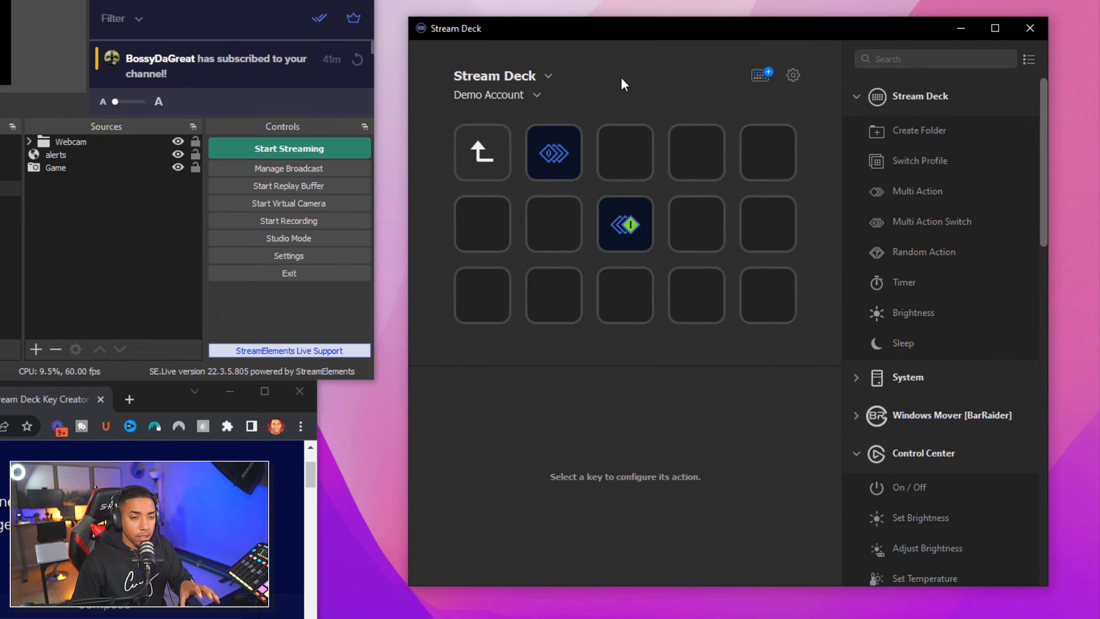
left_click(538, 97)
left_click(514, 130)
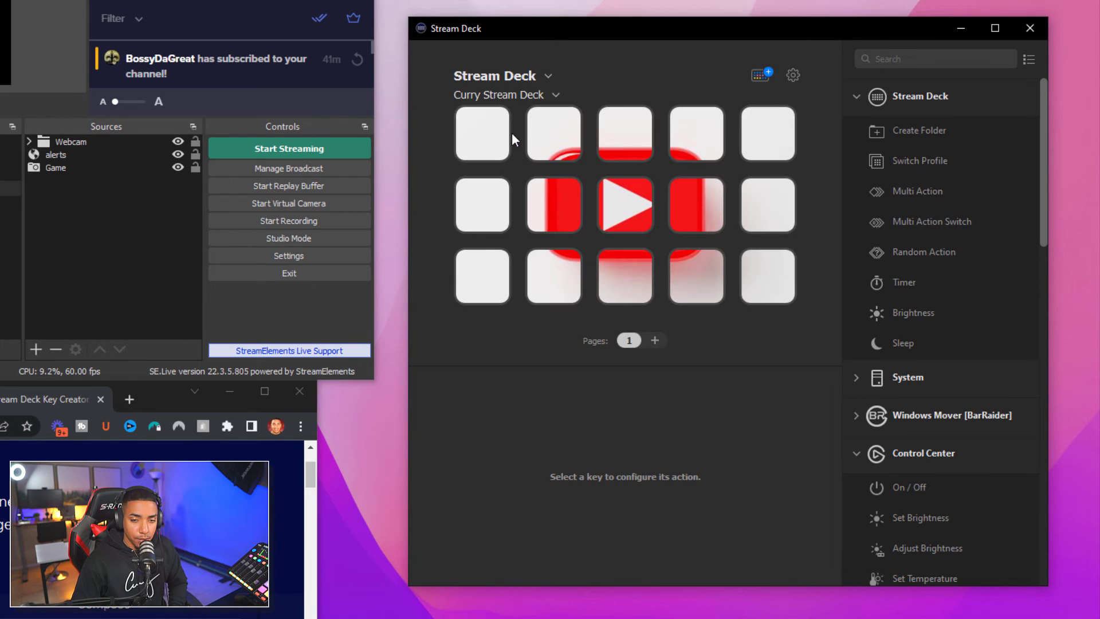
left_click(634, 219)
double_click(769, 309)
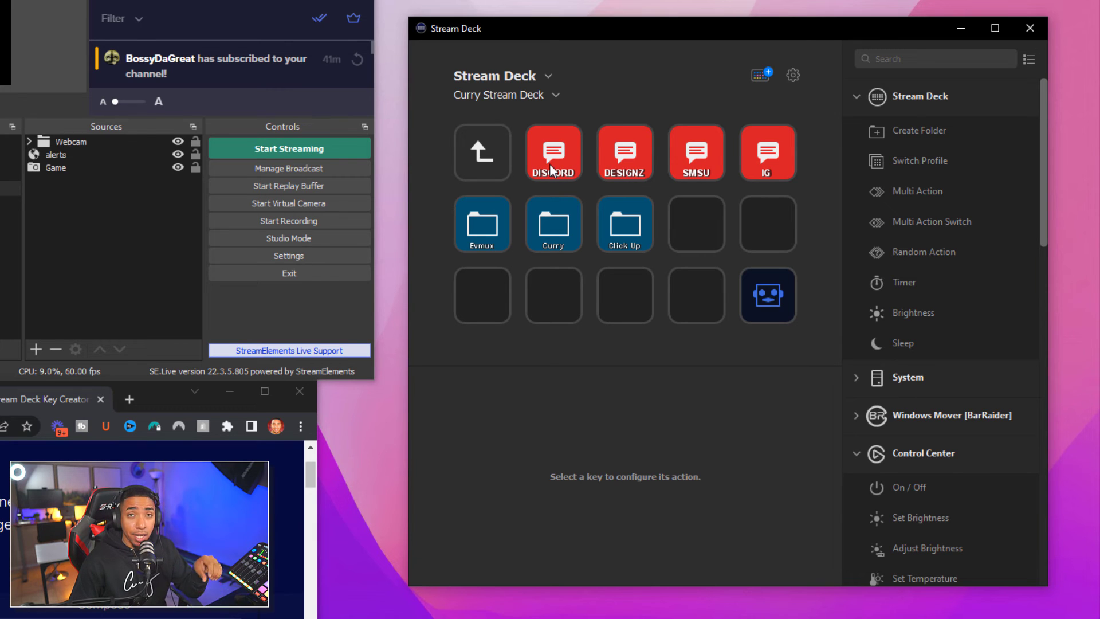
left_click(484, 146)
double_click(484, 146)
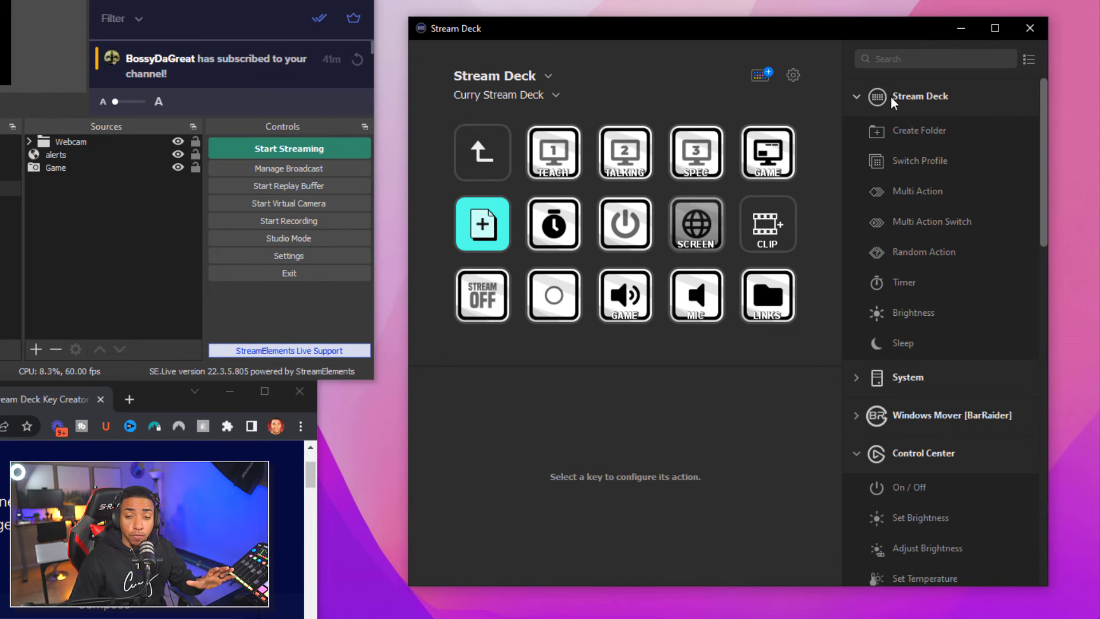
Collapse the Stream Deck, Control Center and Philips Hue categories, expand YouTube, and switch to Demo Account
left_click(858, 95)
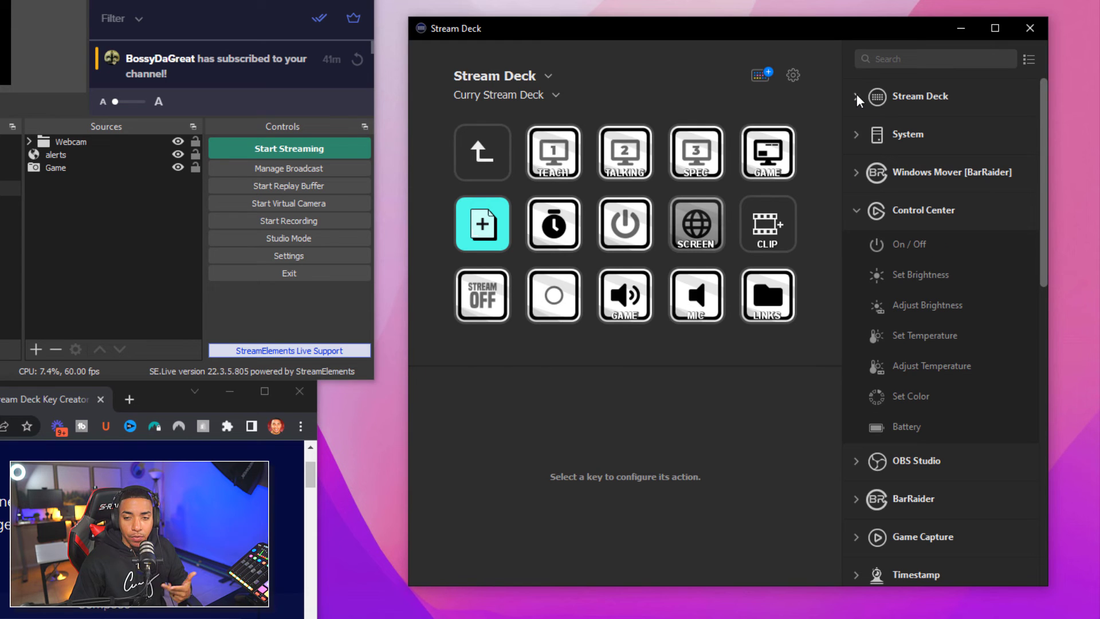
left_click(861, 213)
scroll(862, 400, "down", 2)
scroll(862, 396, "down", 3)
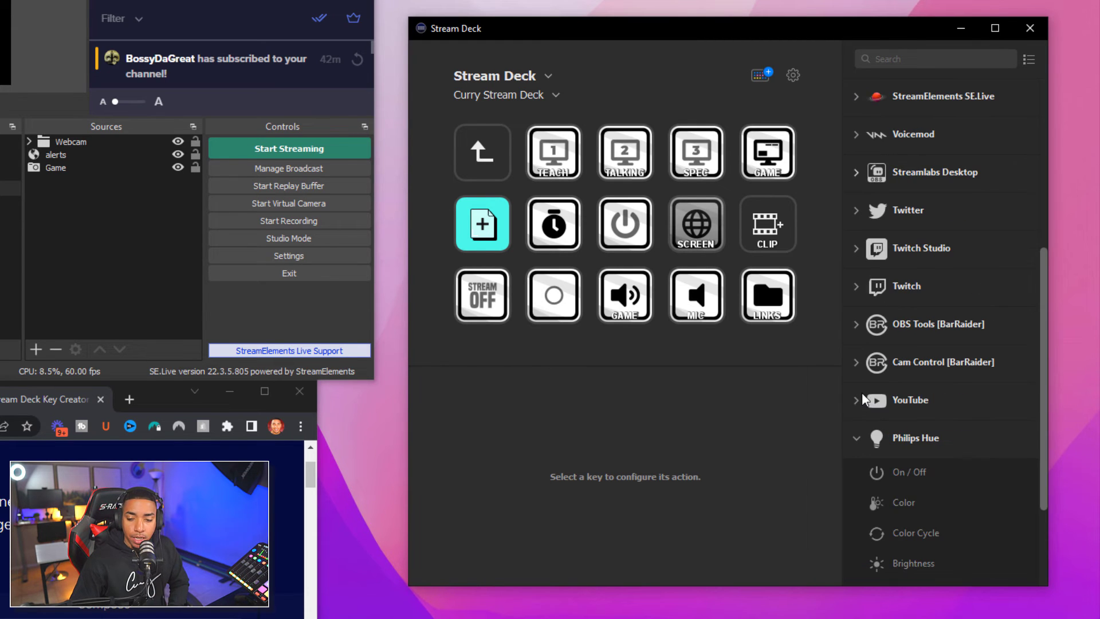
left_click(860, 439)
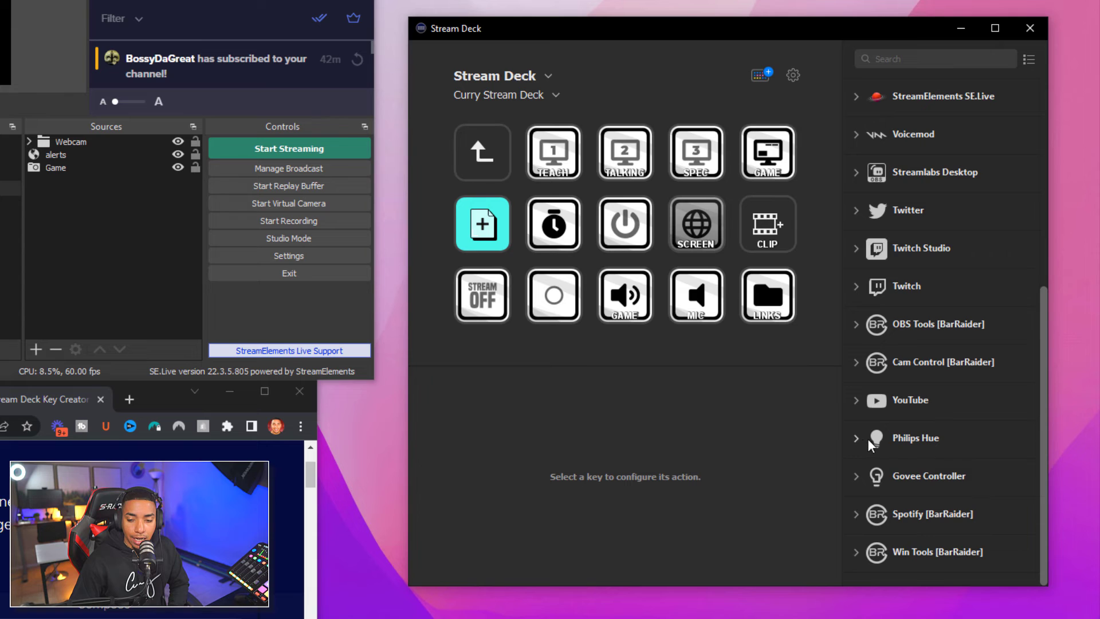
left_click(855, 401)
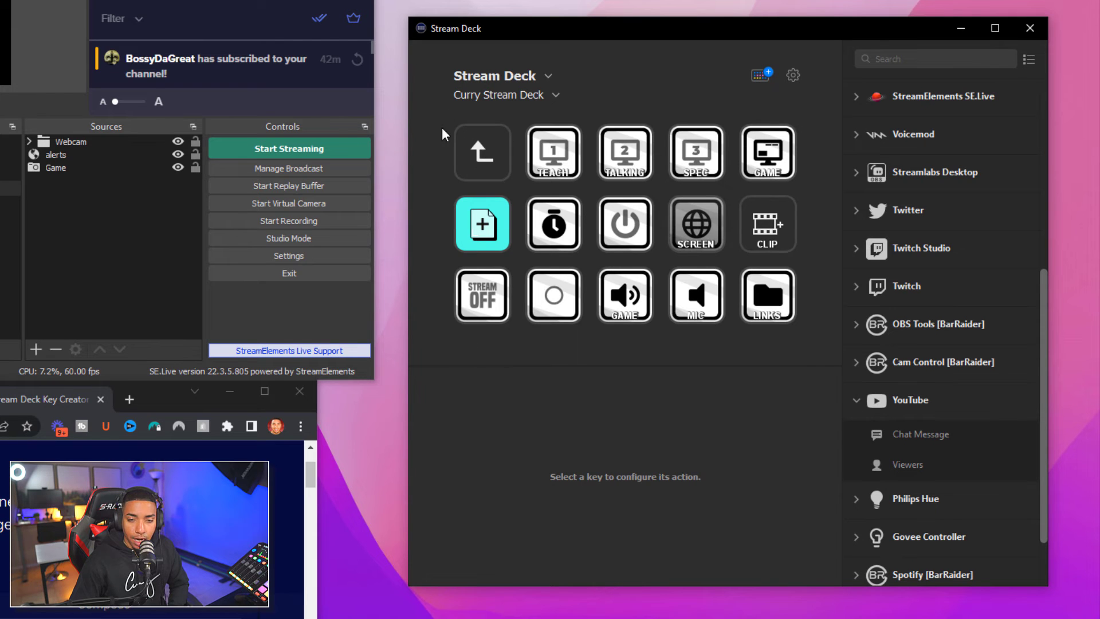
left_click(510, 95)
left_click(504, 142)
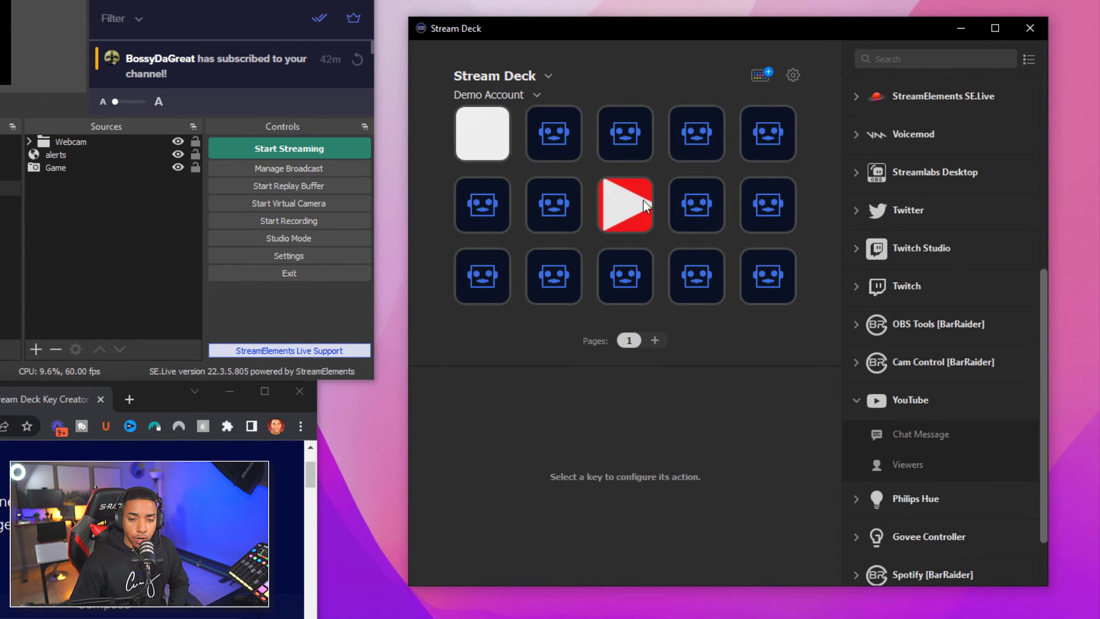
Open the Demo Account folder and place a YouTube Chat Message on the third top-row key
left_click(599, 207)
double_click(774, 303)
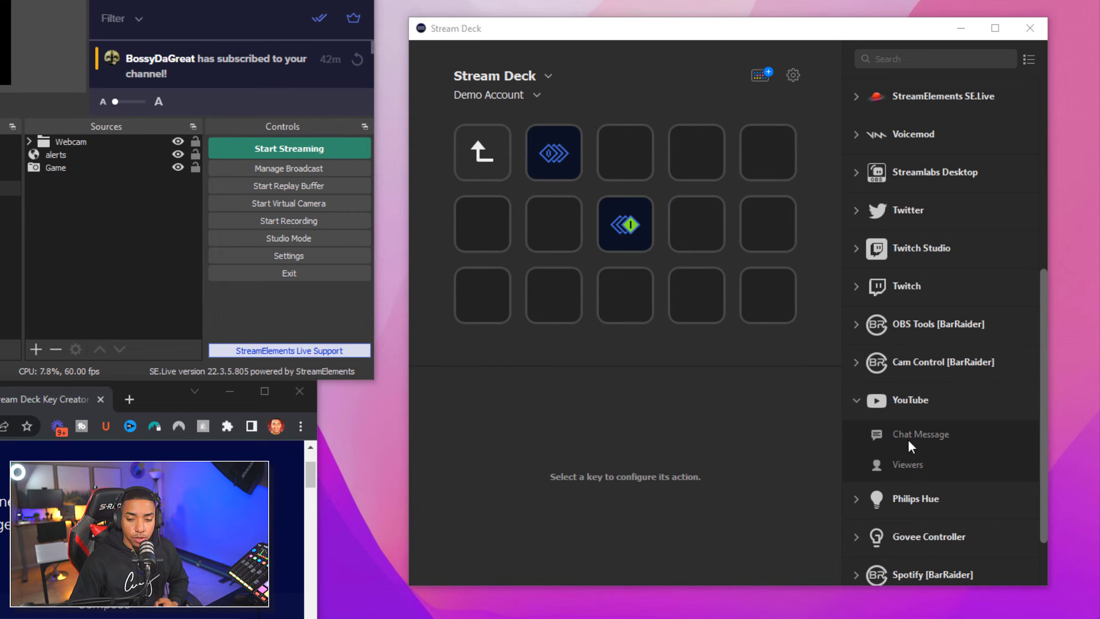
left_click_drag(930, 431, 622, 138)
left_click(605, 441)
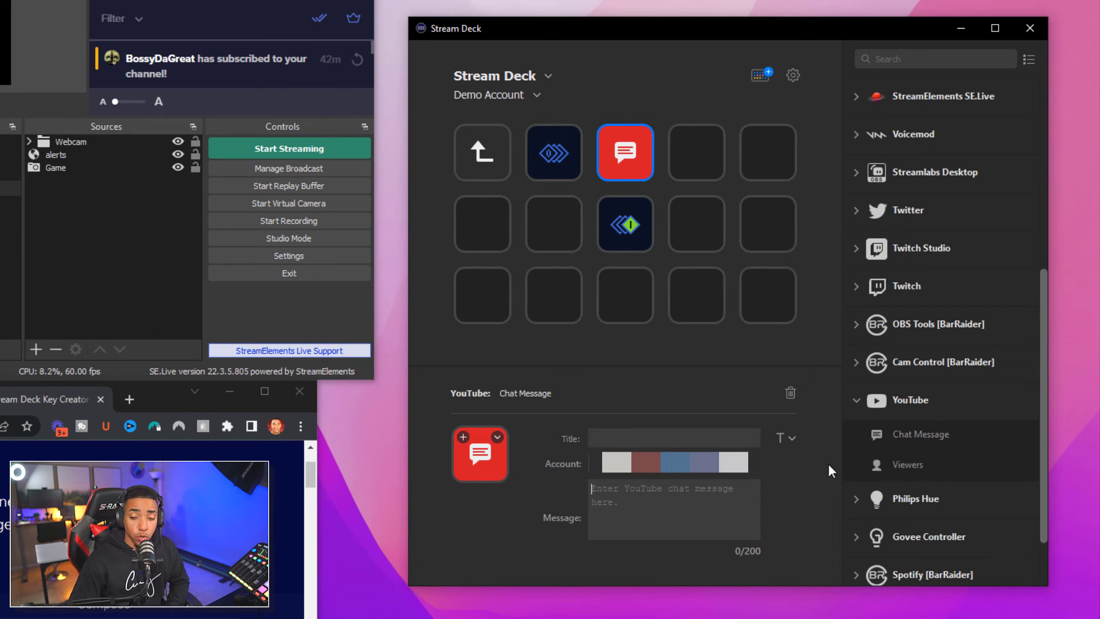
Place a Twitch Chat Message on the fourth top-row key, then switch to the Curry Stream Deck profile
left_click(858, 409)
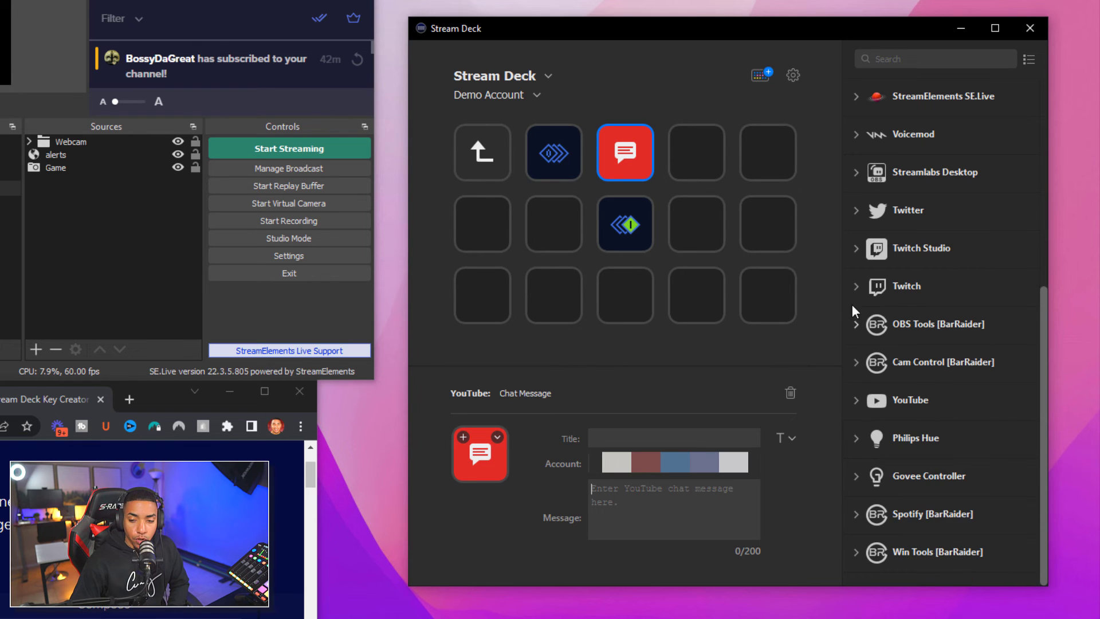
left_click(855, 287)
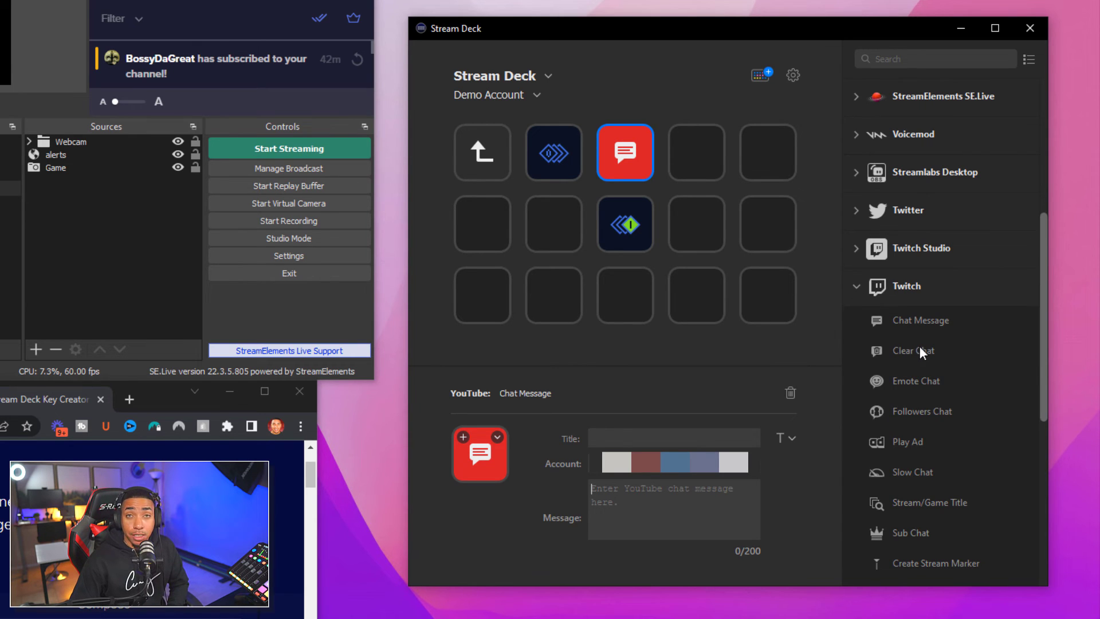
scroll(916, 376, "down", 2)
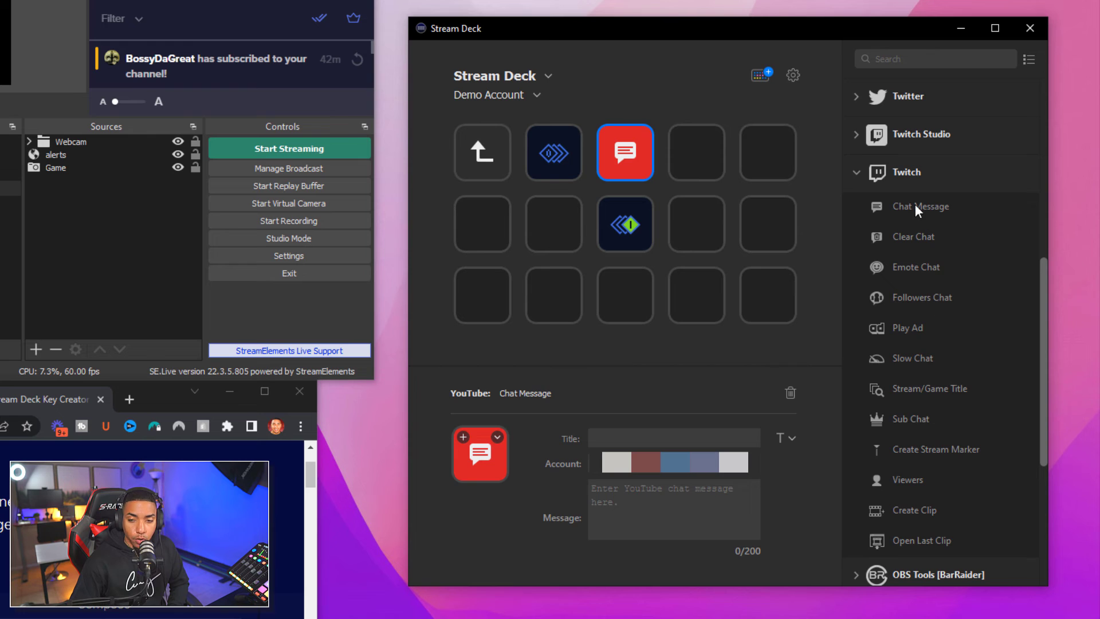
left_click_drag(917, 202, 699, 156)
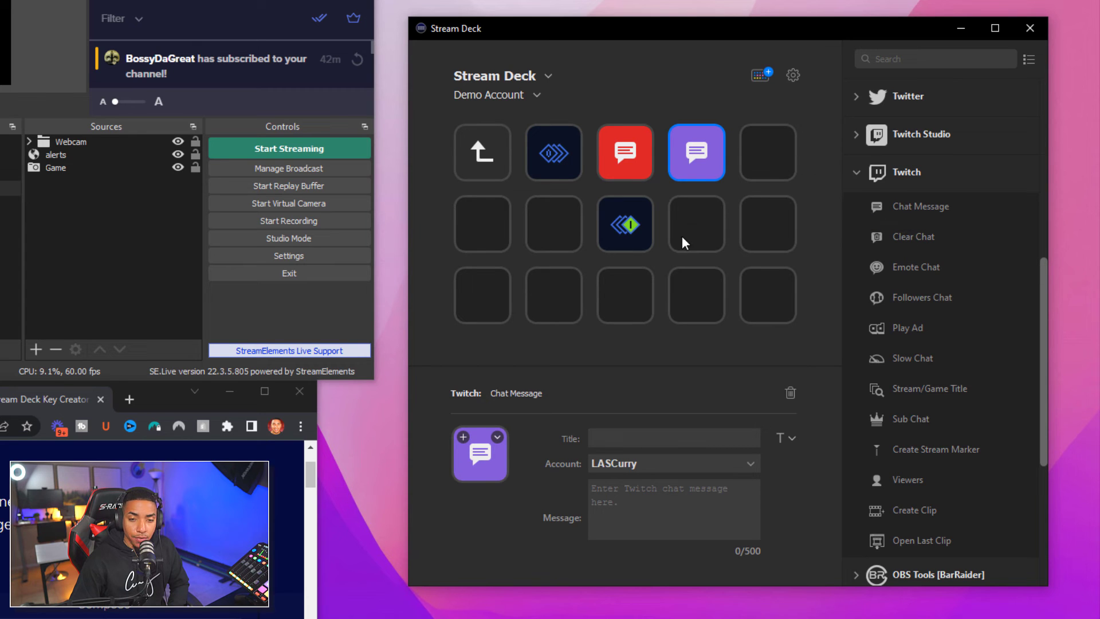
left_click(517, 94)
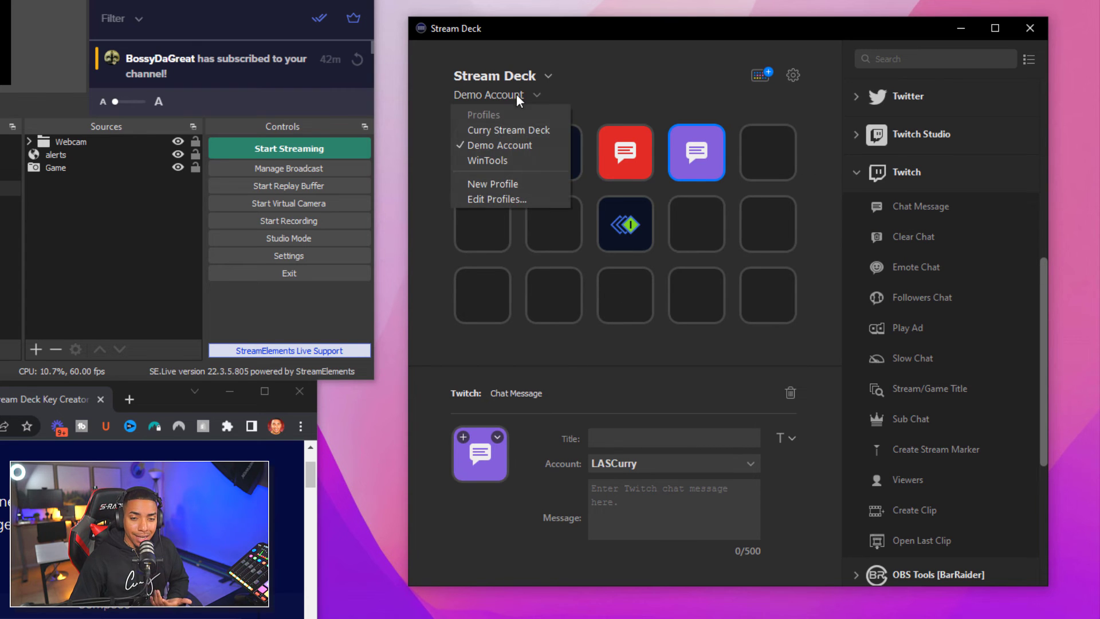
left_click(505, 121)
Inspect the power toggle multi action switch in Curry Stream Deck's folder, then switch to Demo Account
double_click(626, 200)
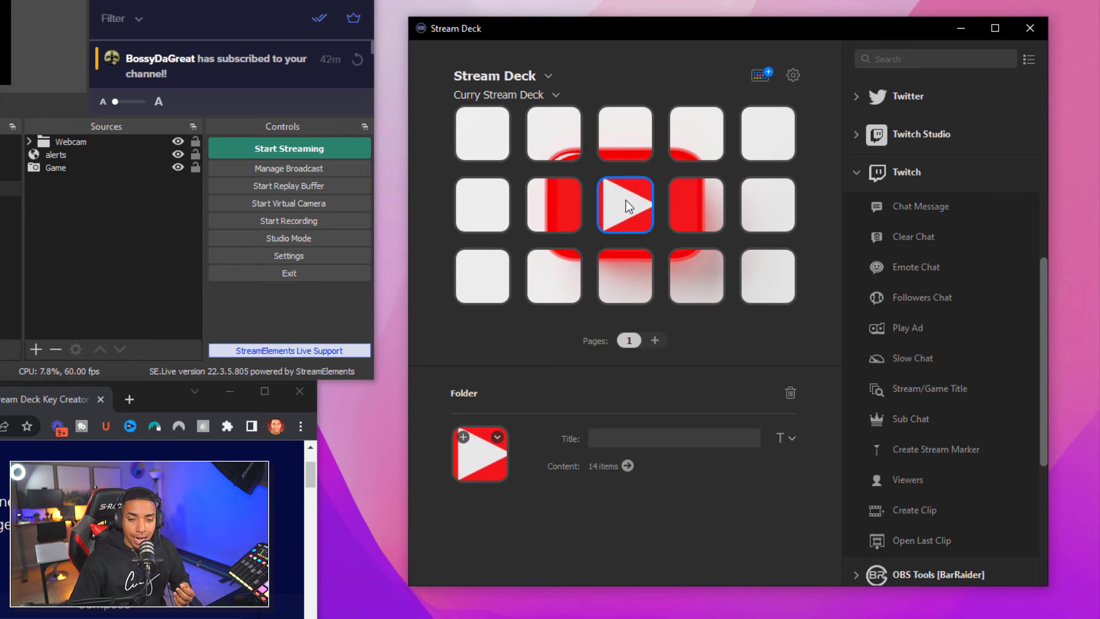
left_click(626, 206)
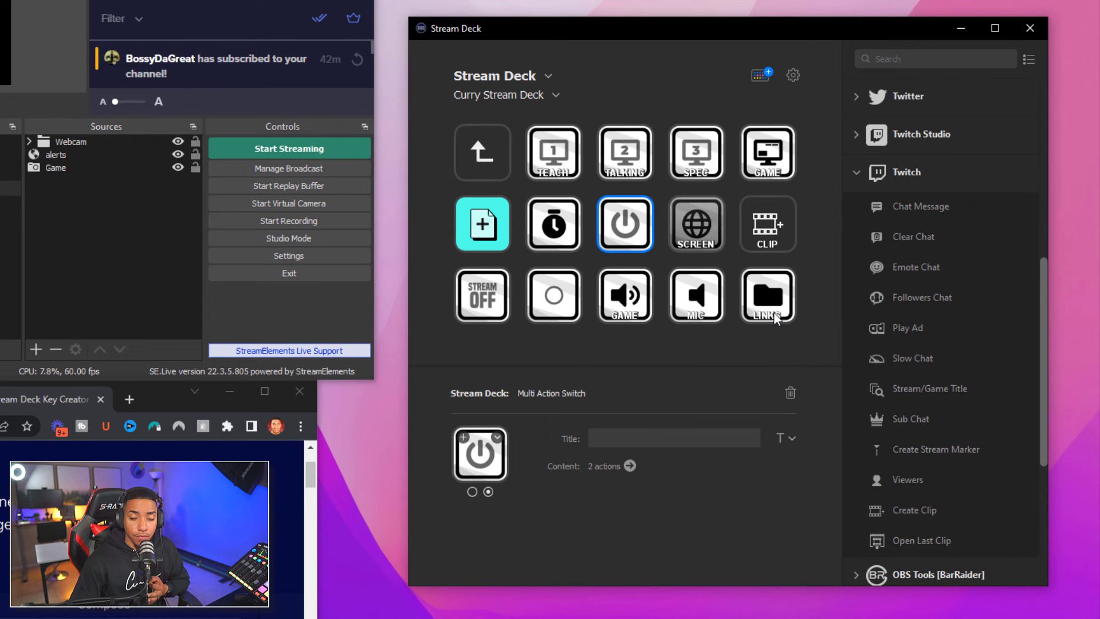
left_click(488, 157)
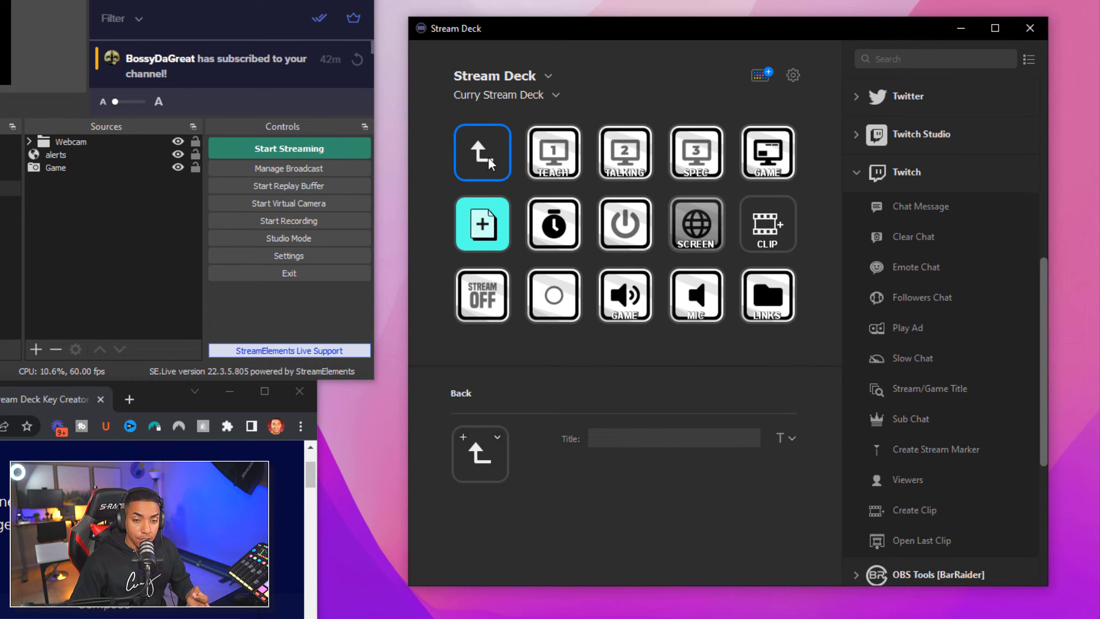
left_click(529, 96)
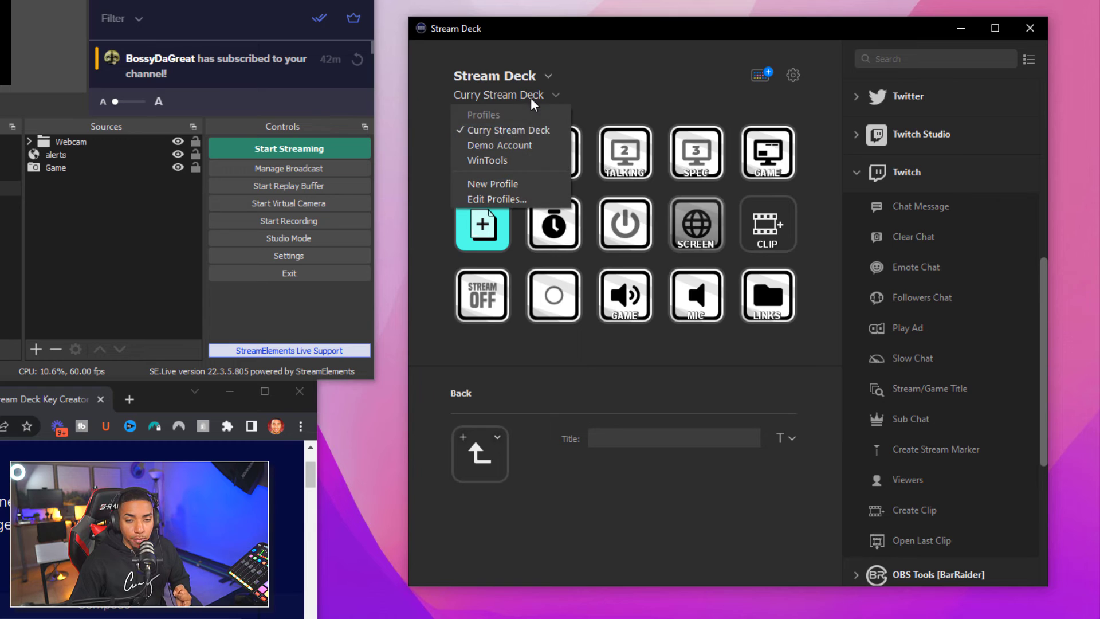
left_click(501, 147)
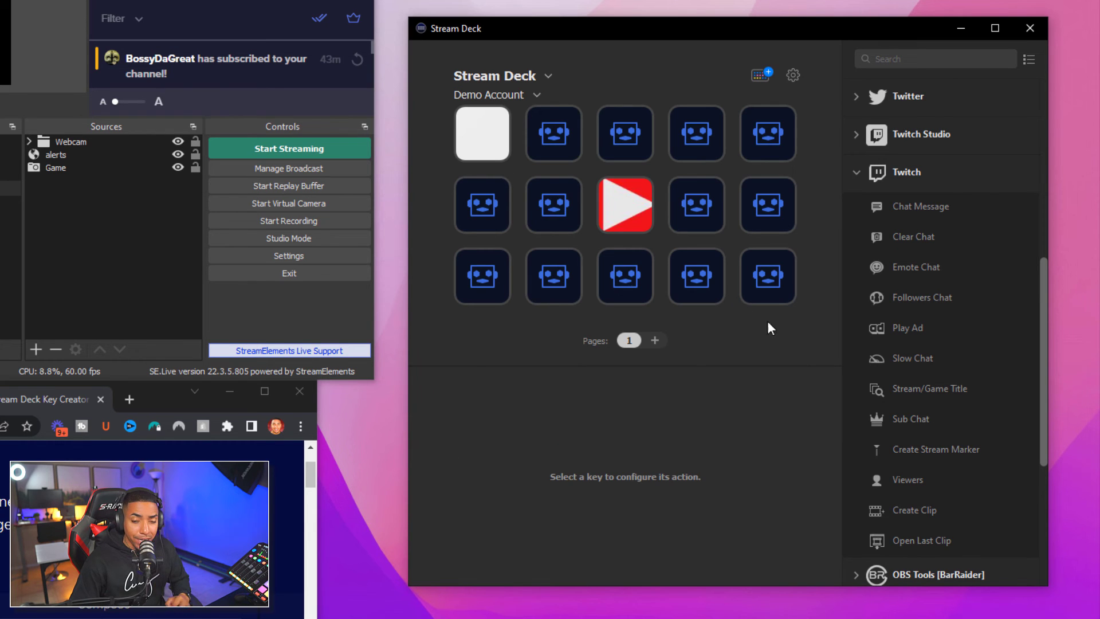
Place a Twitter Tweet action on an empty key in the folder with the chat keys
left_click(858, 172)
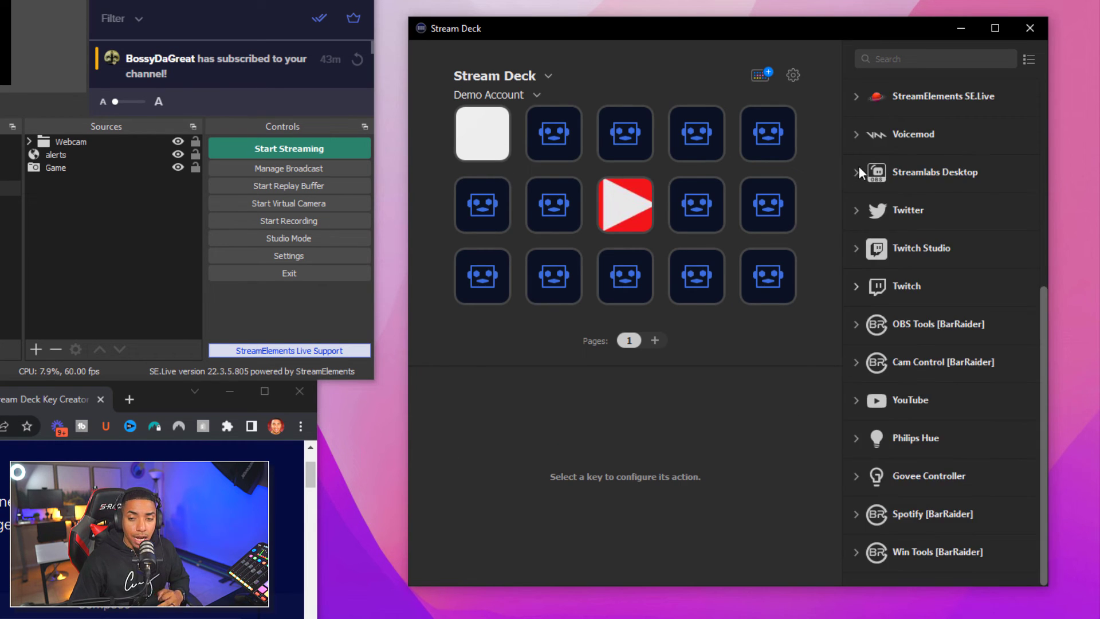
left_click(858, 213)
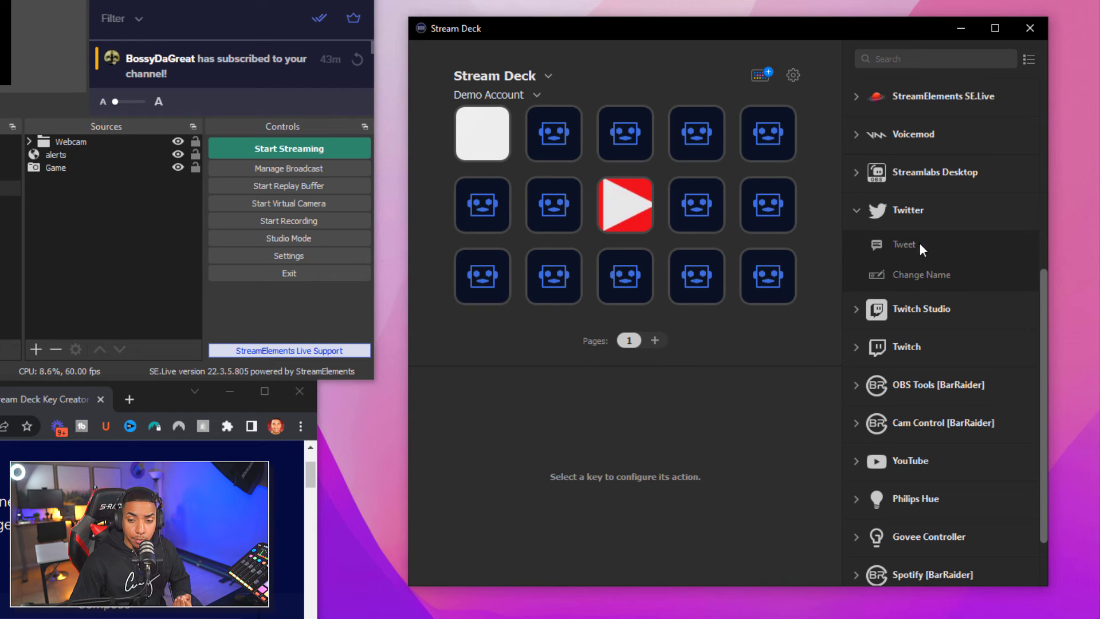
left_click(607, 204)
double_click(607, 204)
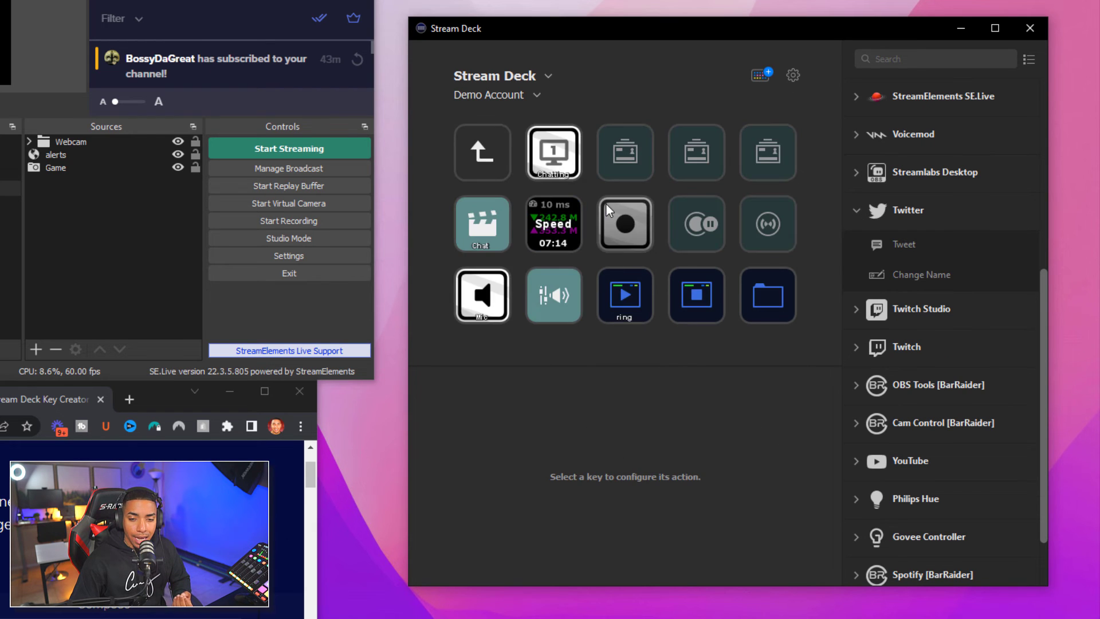
double_click(754, 304)
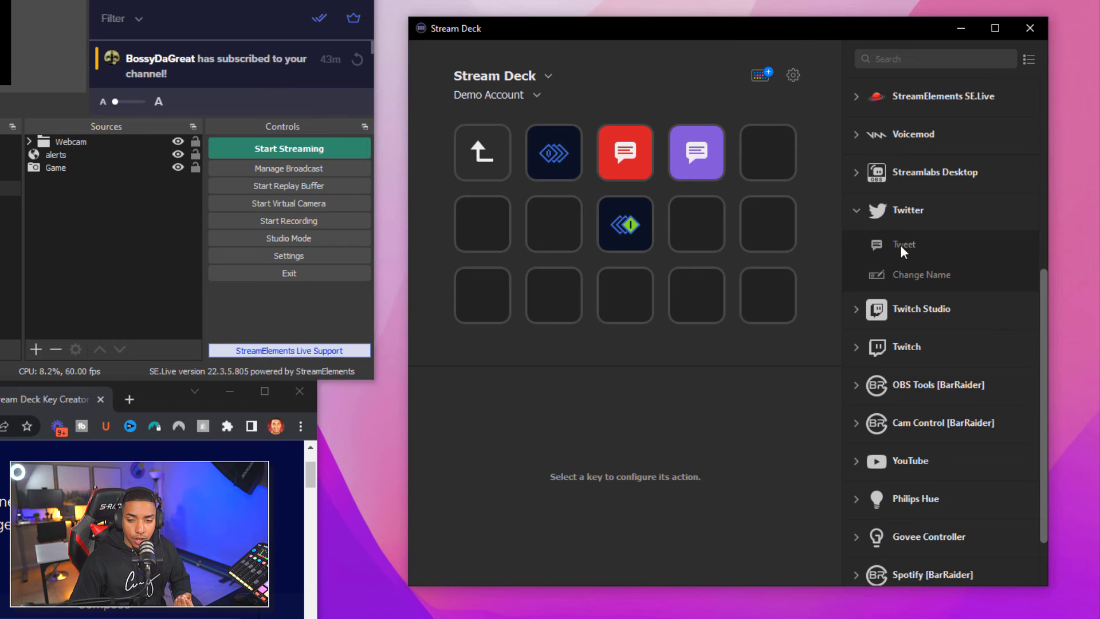
left_click_drag(899, 245, 682, 219)
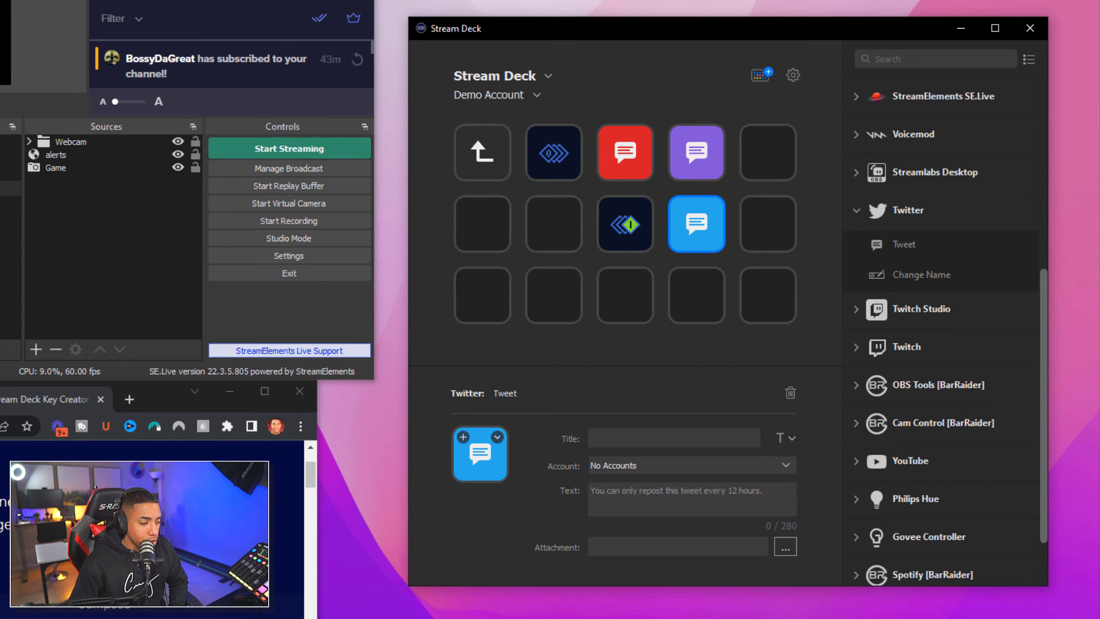
left_click(490, 169)
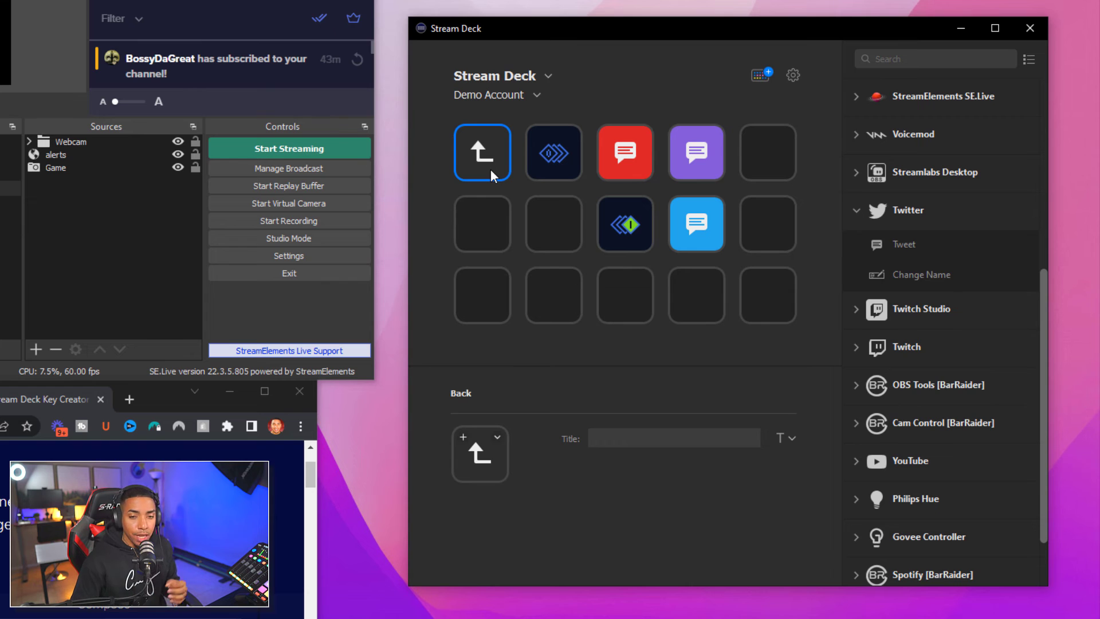
Put a Timestamp New Log key on the folder's bottom row and open the Multi Action Switch
double_click(491, 169)
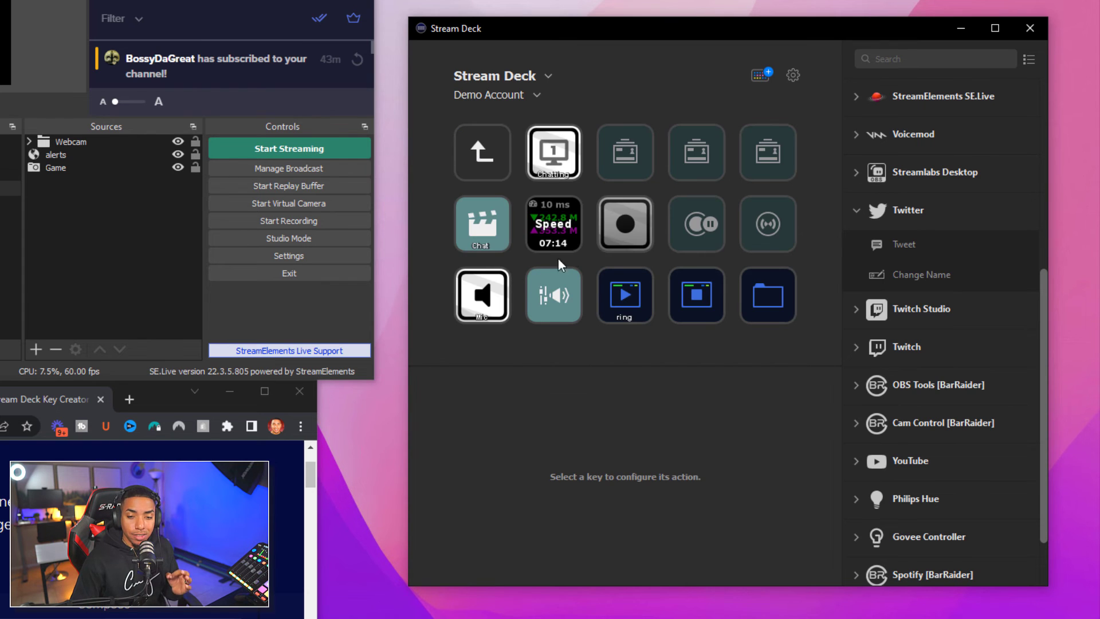
double_click(757, 294)
left_click(858, 220)
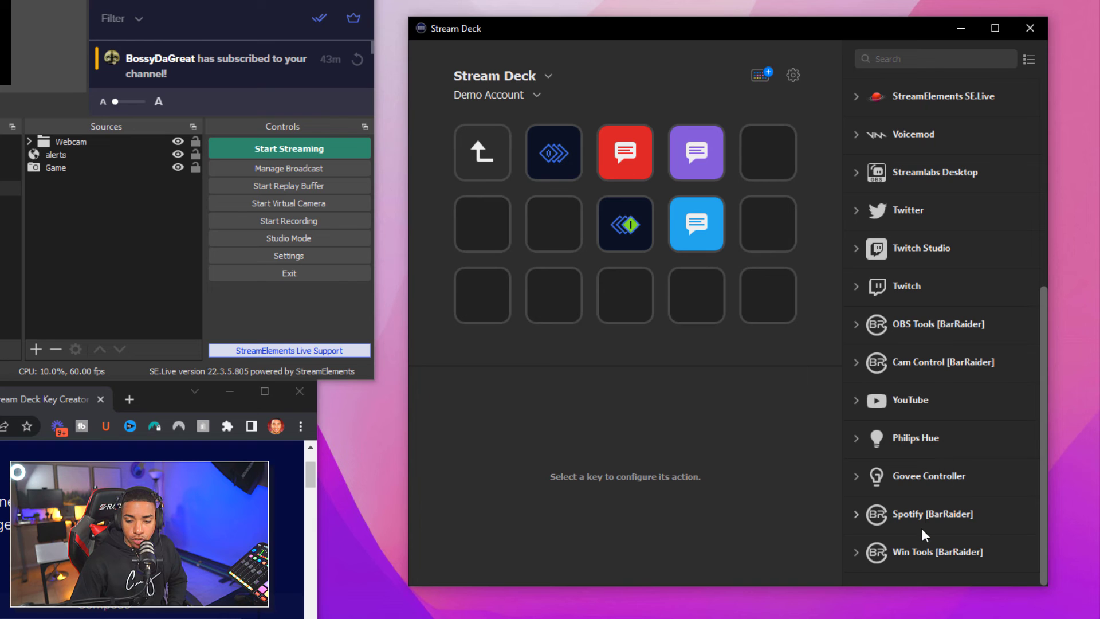
scroll(923, 528, "up", 6)
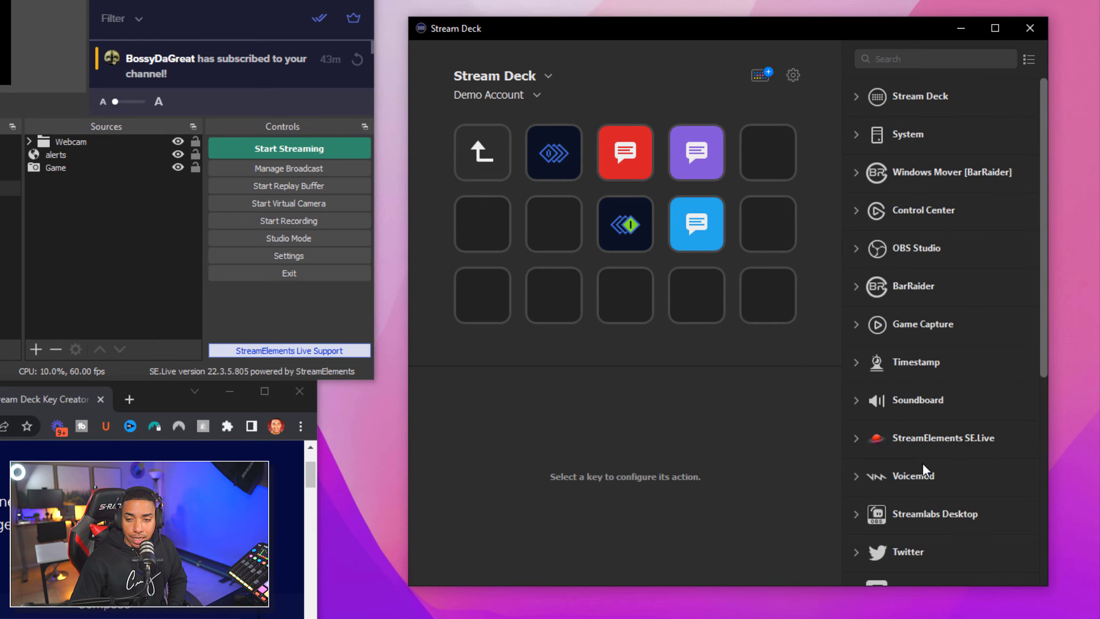
left_click(855, 367)
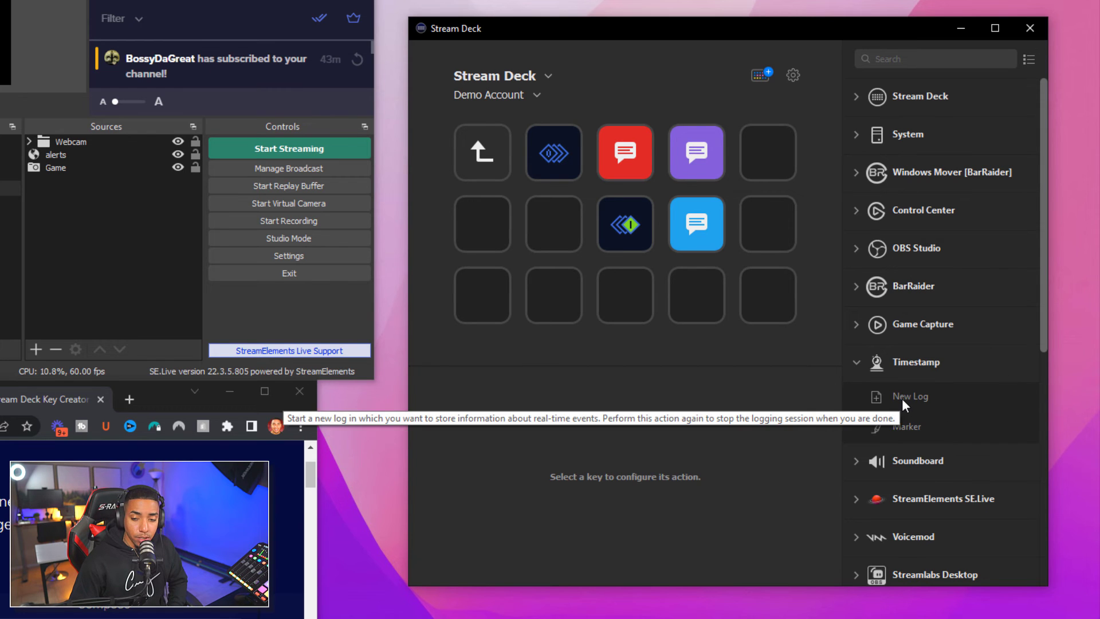
left_click_drag(903, 395, 555, 295)
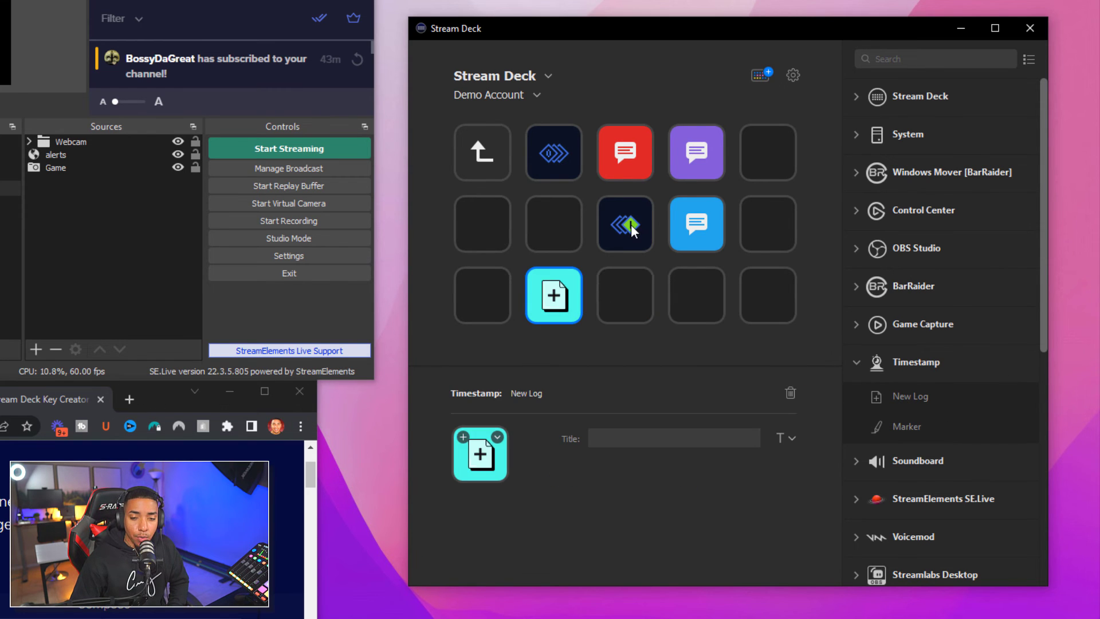
double_click(628, 227)
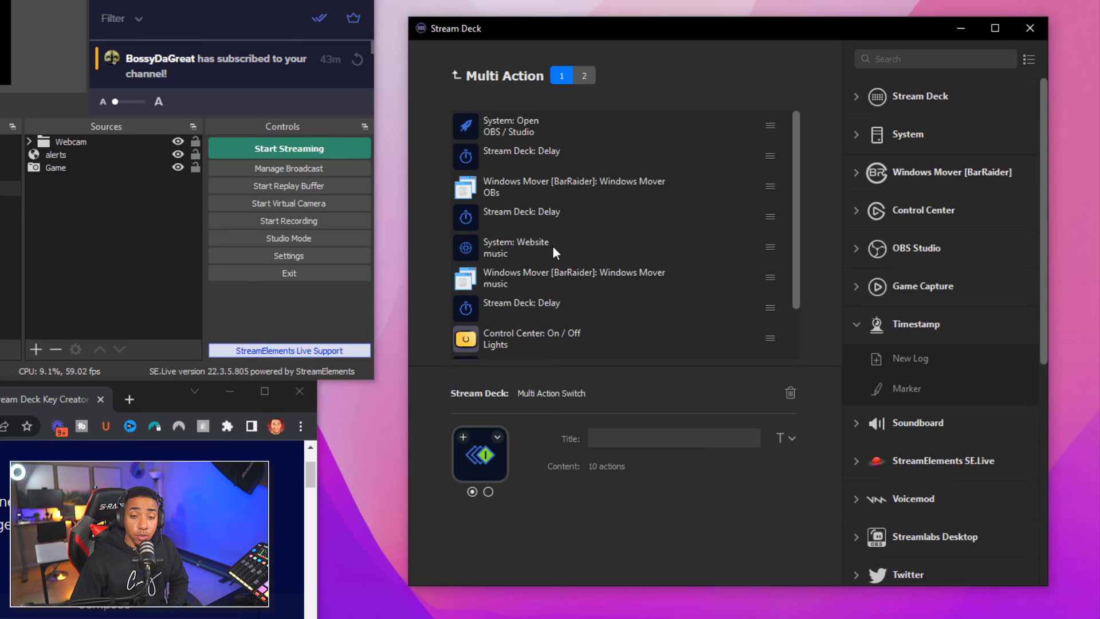
Add a 1000 ms Delay step after the Philips Hue step in the switch's first state
scroll(554, 248, "down", 2)
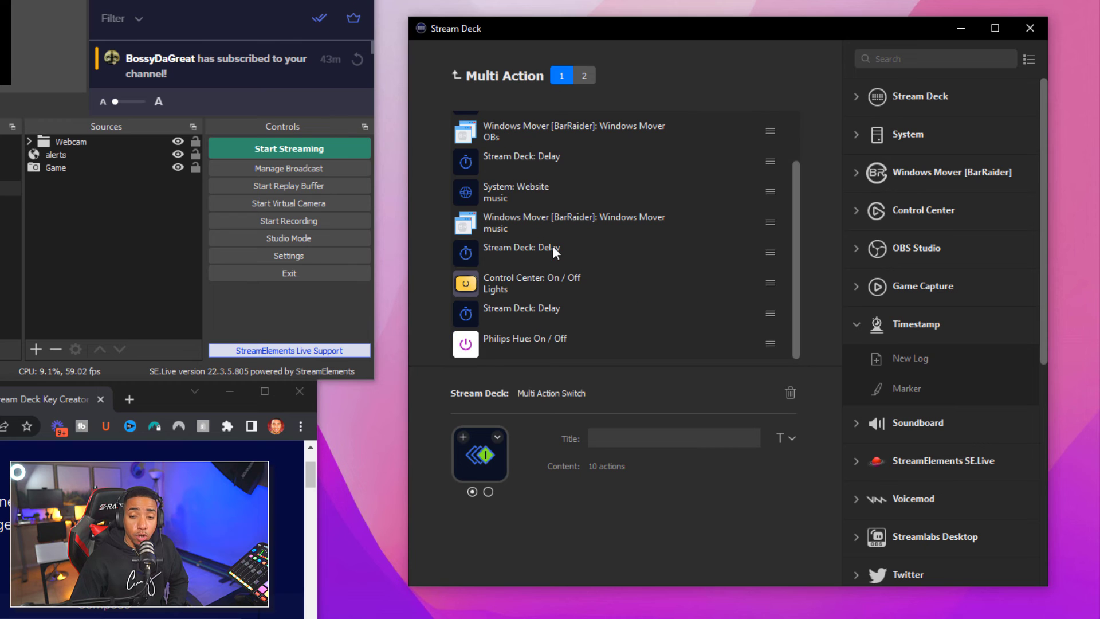
left_click(856, 136)
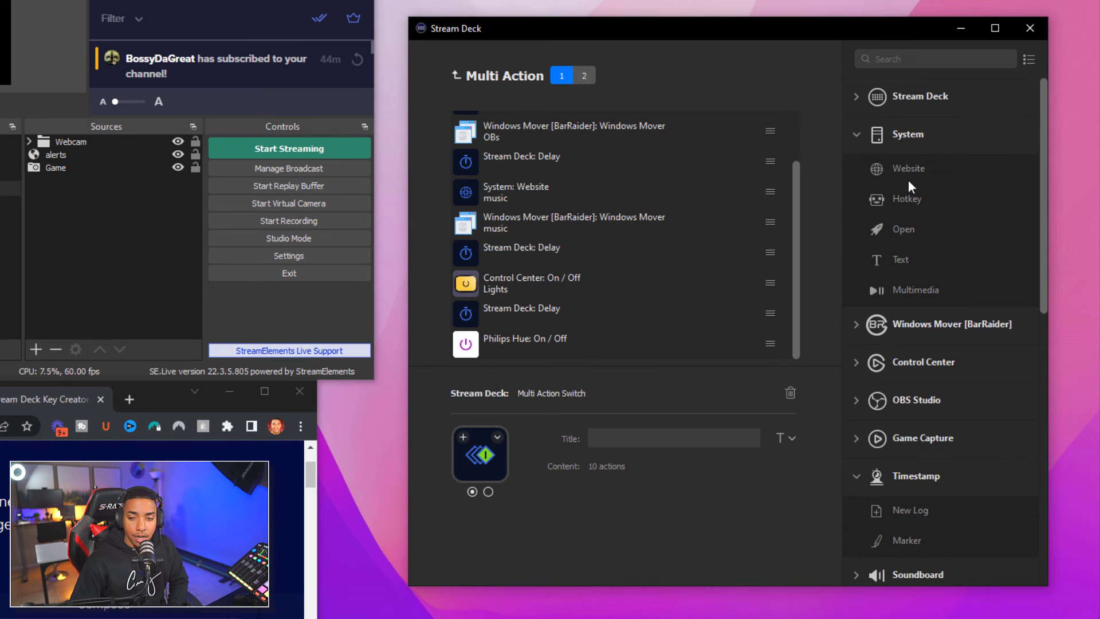
left_click(863, 100)
left_click_drag(892, 161, 597, 358)
left_click_drag(904, 158, 601, 343)
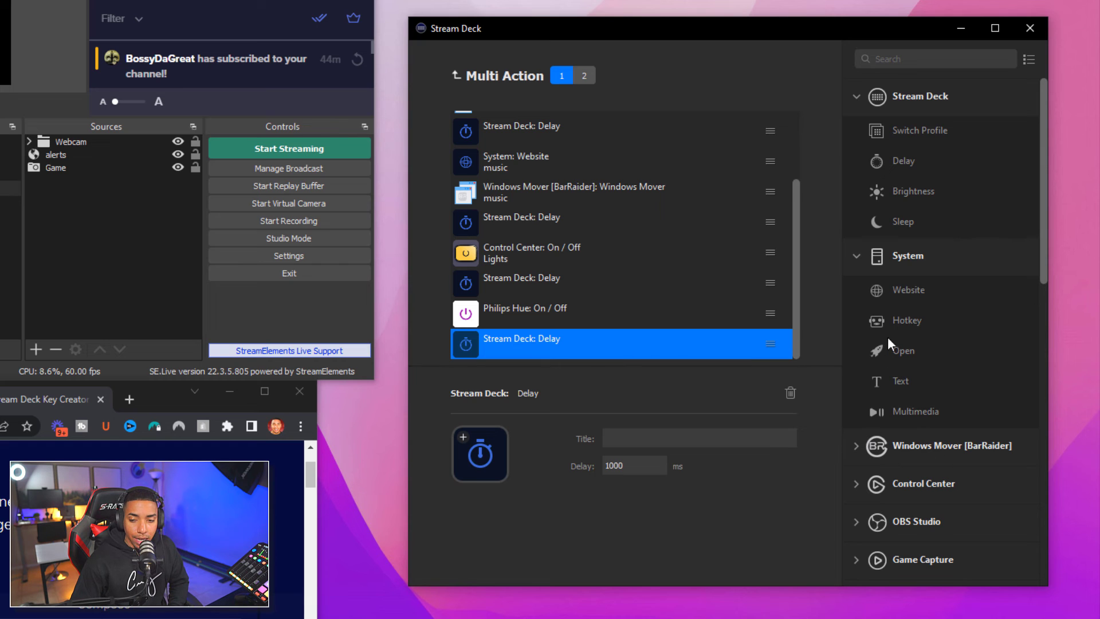
left_click(859, 256)
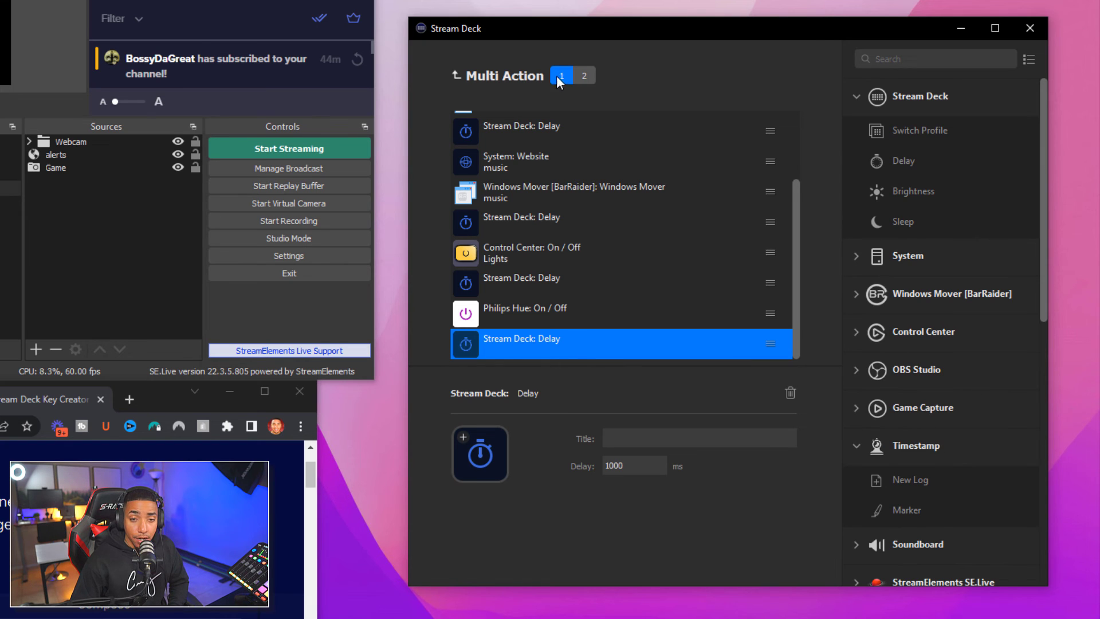
Convert the OBS Stream key into a Multi Action chaining OBS Stream, a Delay and Timestamp New Log
left_click(458, 76)
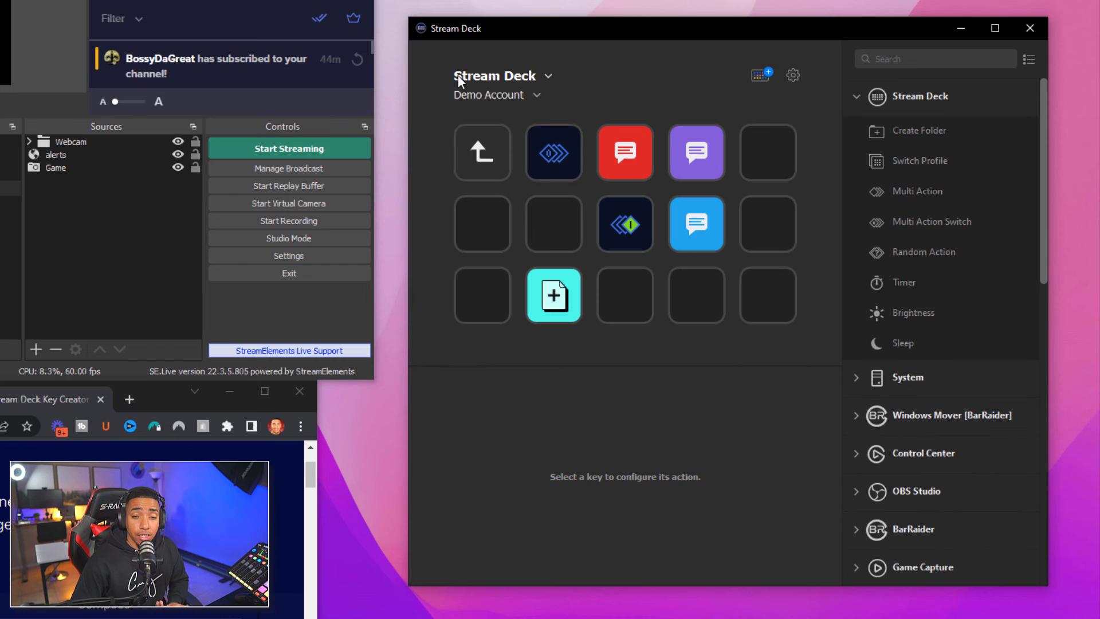
left_click(484, 151)
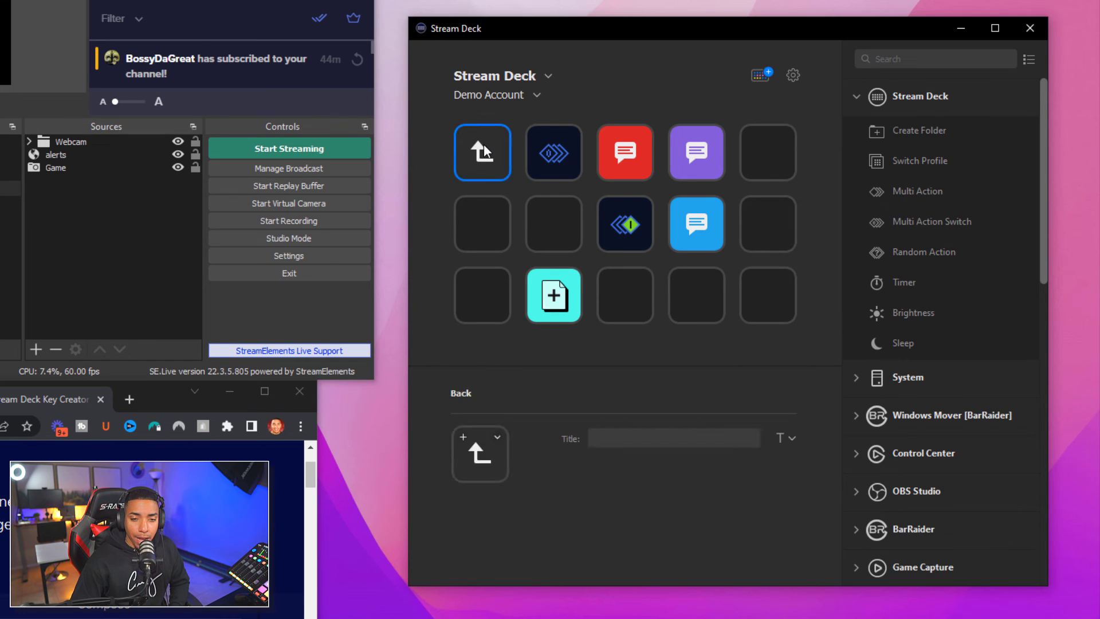
left_click(484, 151)
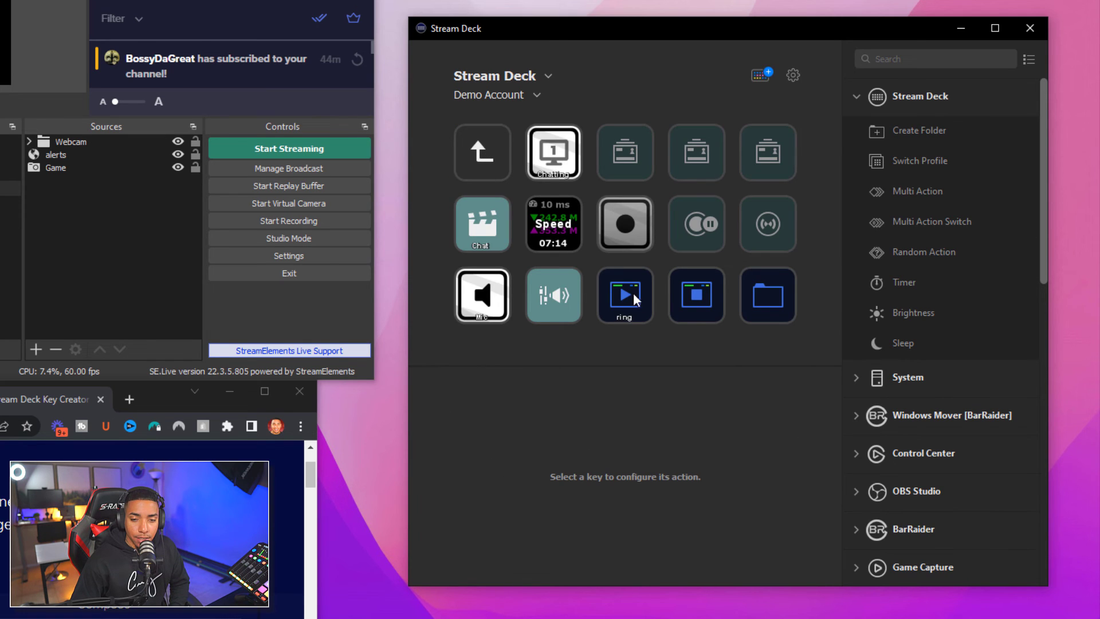
left_click(759, 230)
right_click(759, 229)
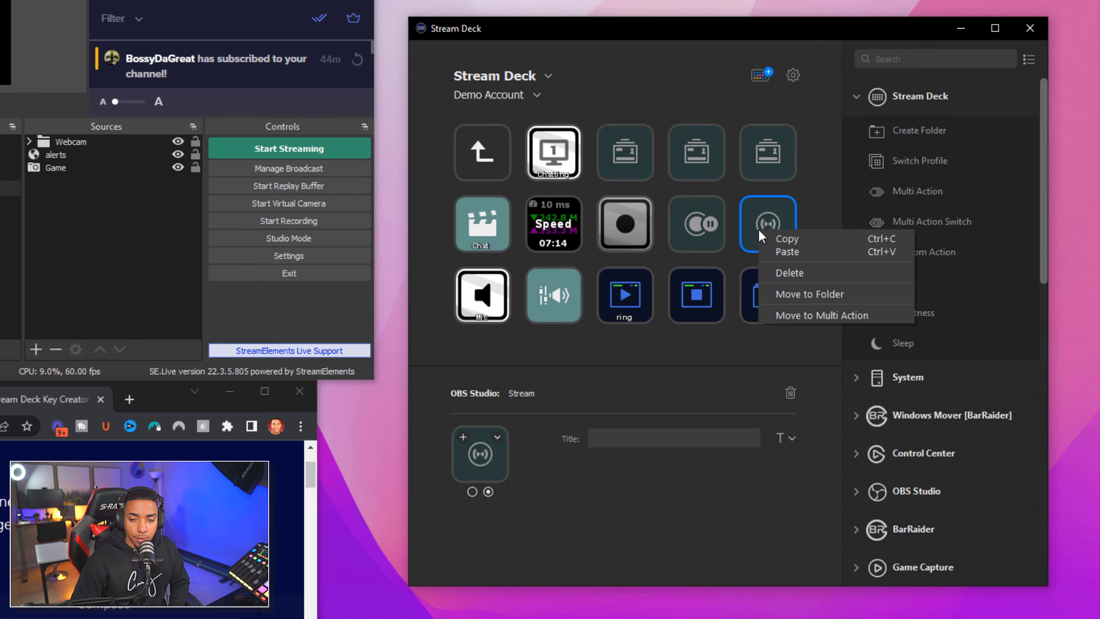
left_click(801, 316)
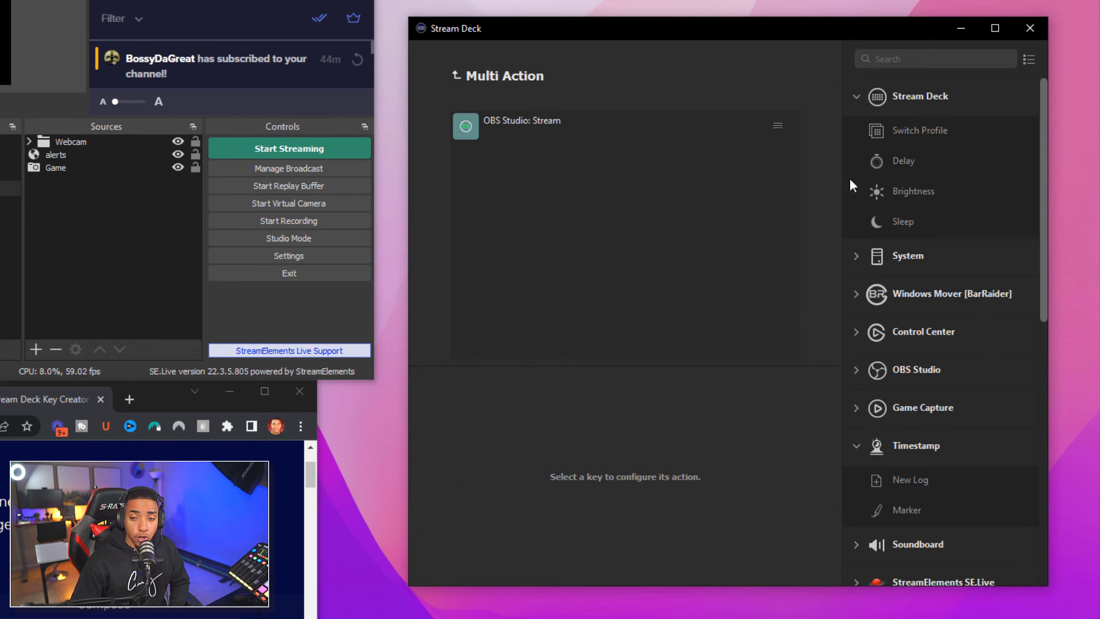
left_click_drag(880, 166, 565, 151)
left_click_drag(910, 480, 538, 199)
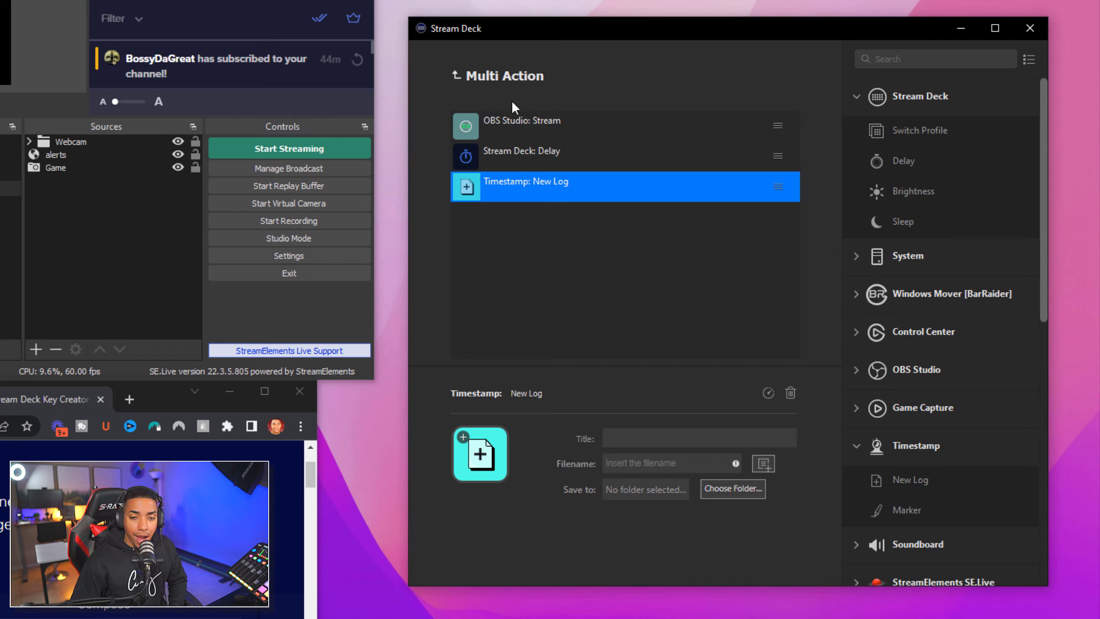
left_click(455, 77)
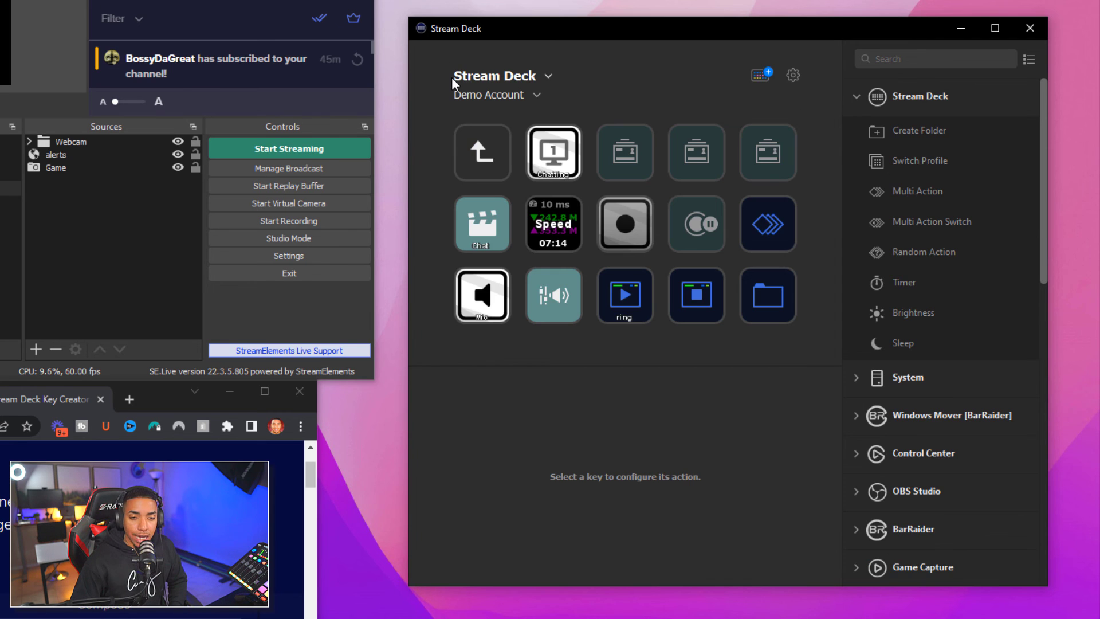
In the timestamp folder, drop a Timestamp Marker action on the empty key beside New Log
double_click(753, 281)
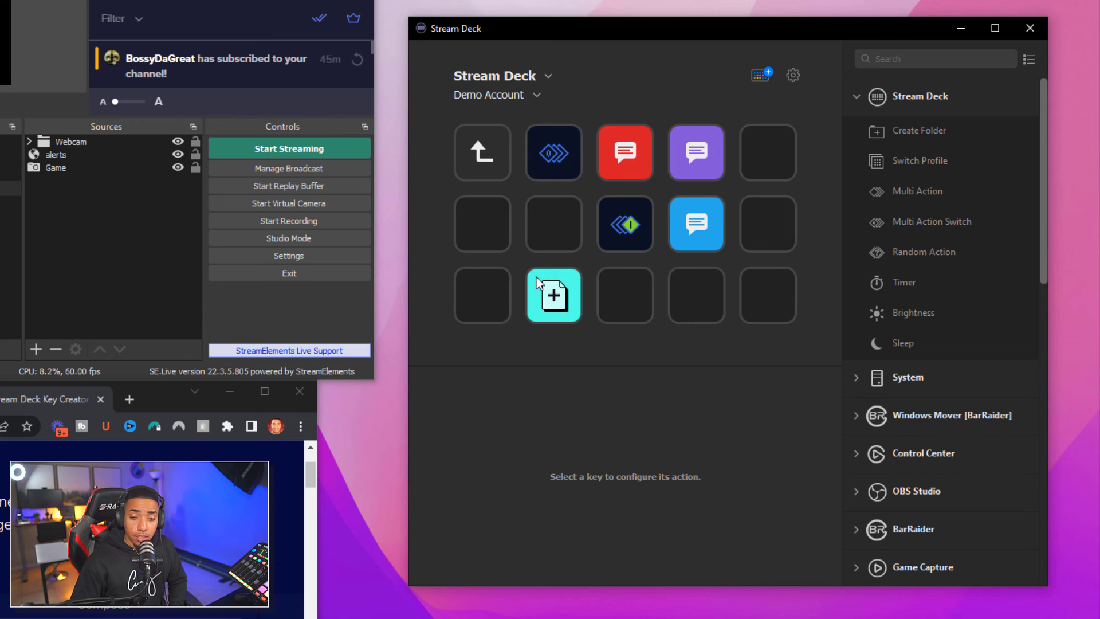
left_click(854, 97)
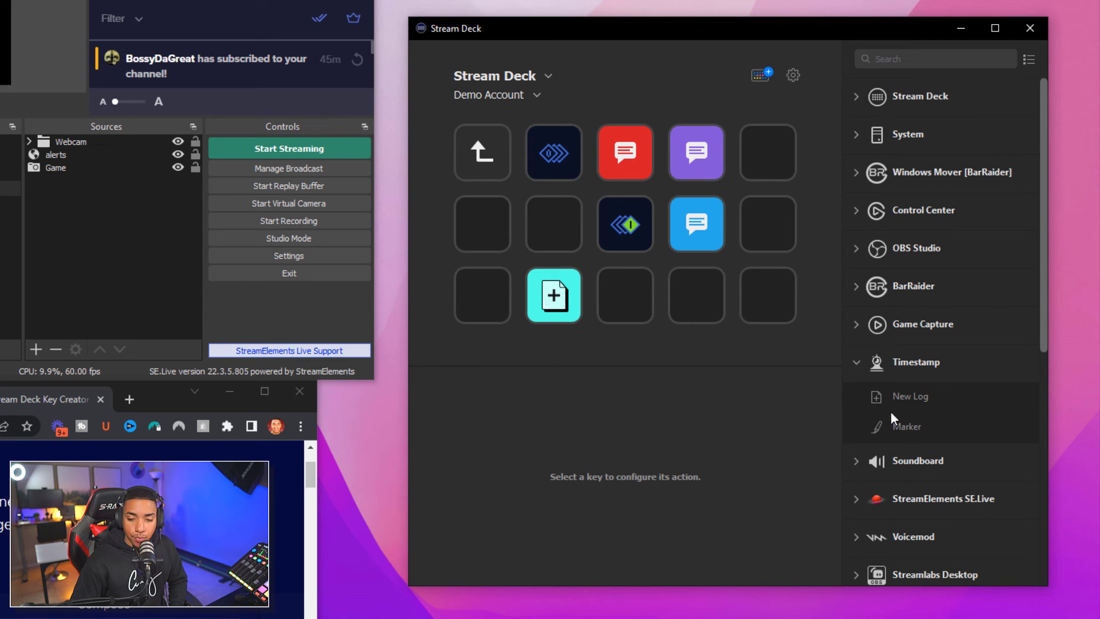
mouse_move(905, 426)
left_mouse_down()
mouse_move(666, 300)
mouse_move(628, 297)
mouse_move(611, 309)
left_mouse_up()
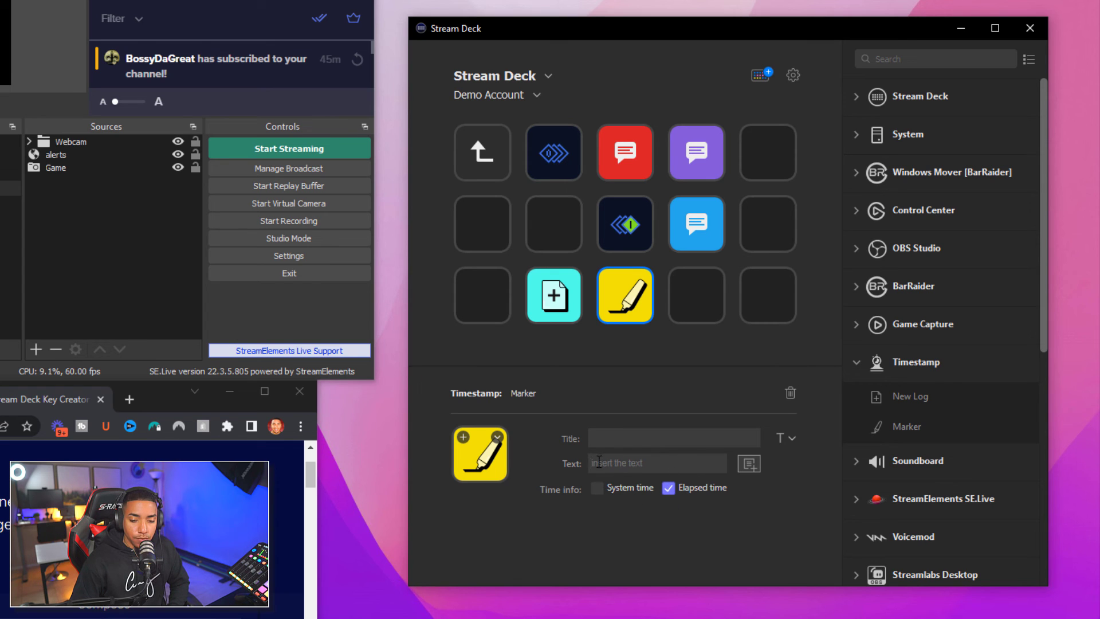
Fill the Marker text with the %Hour_since_log_created and %Minute_since_log_created variables
left_click(747, 467)
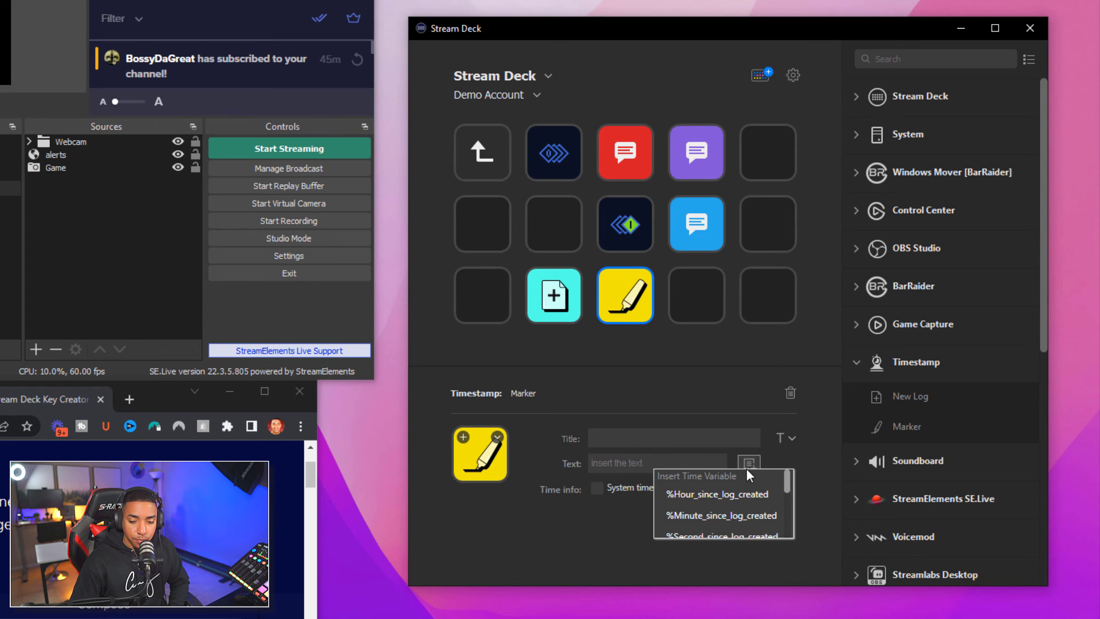
left_click(721, 496)
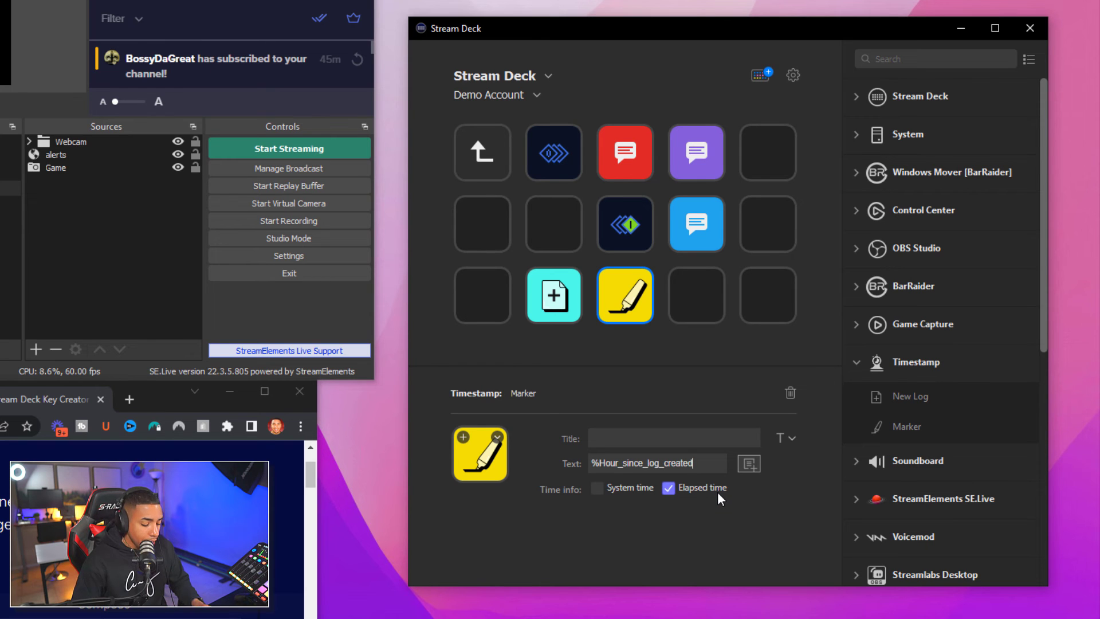
left_click(754, 463)
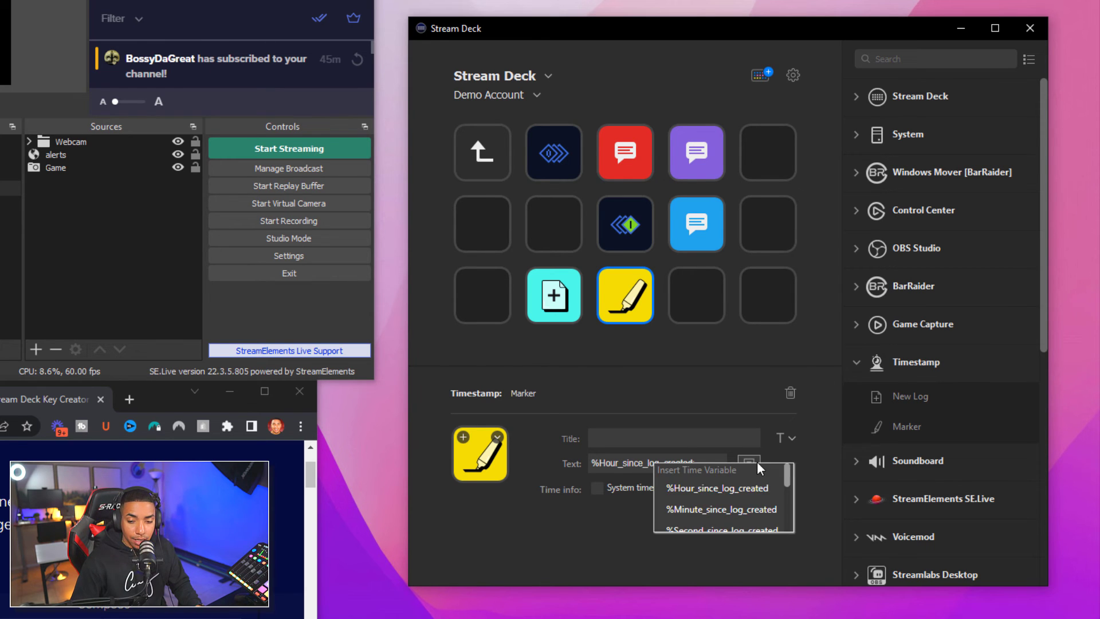
left_click(745, 510)
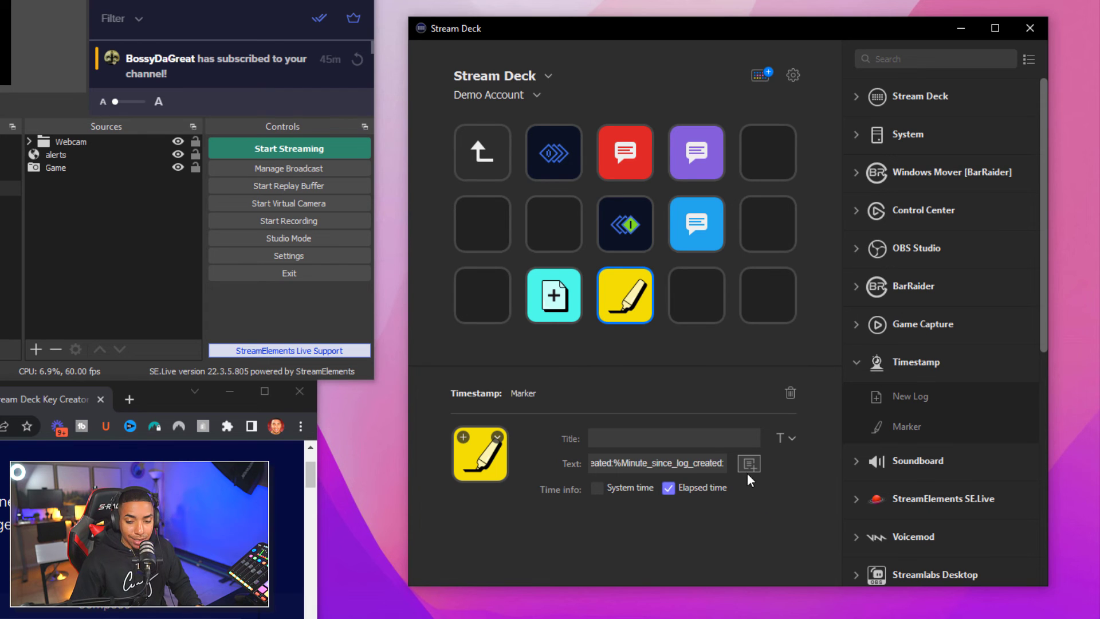
left_click(748, 465)
left_click(745, 533)
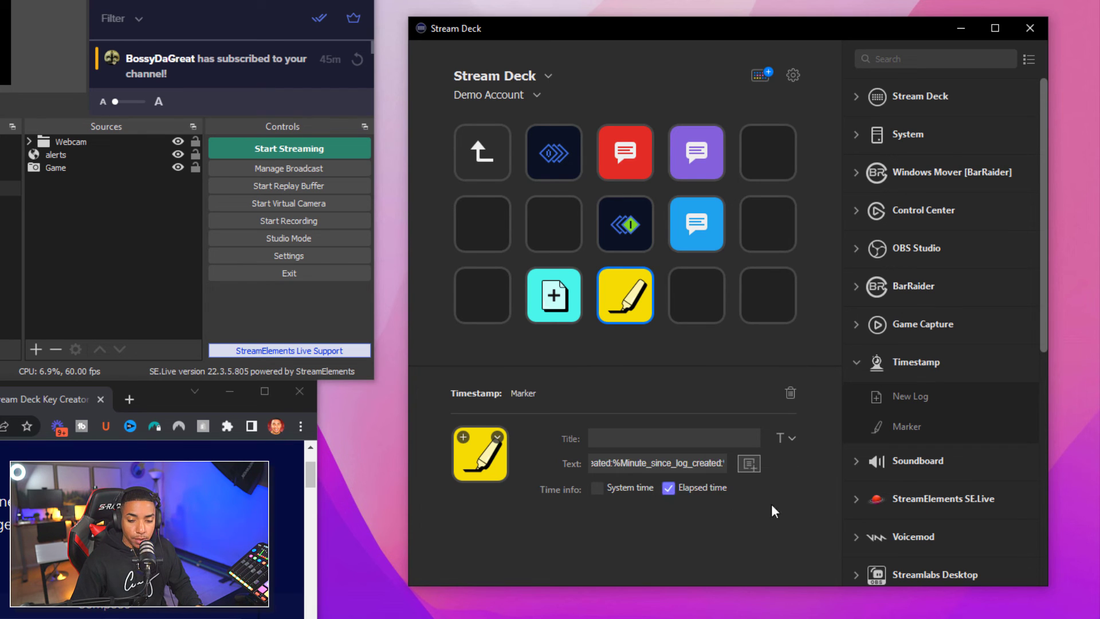
left_click(632, 436)
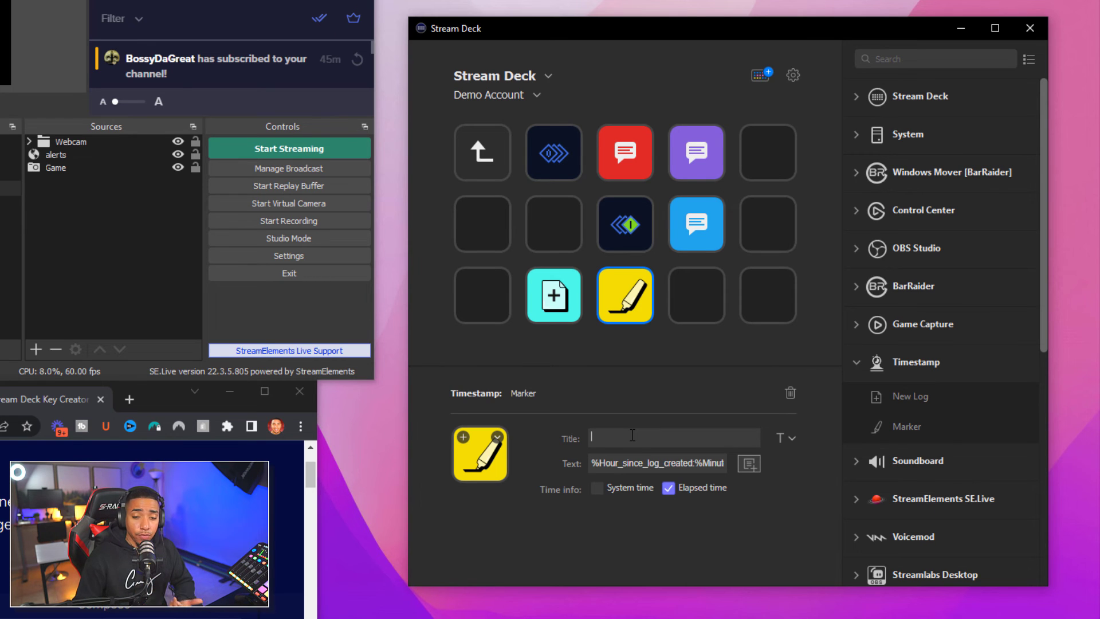
left_click(569, 303)
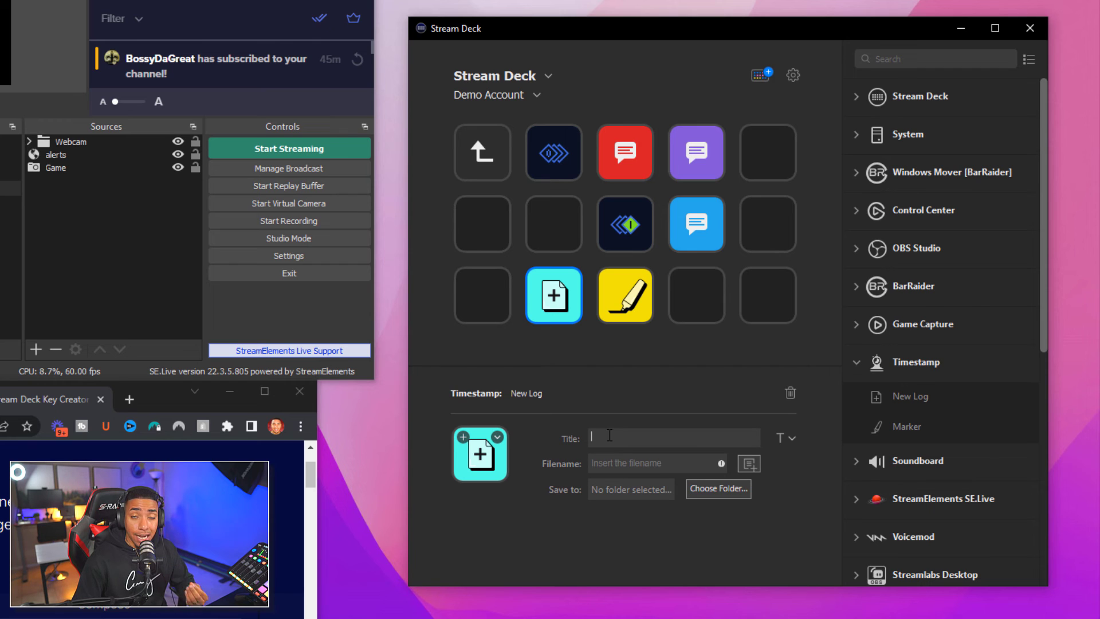
Set the New Log key's filename to %day/%month/%year, then return to the Marker key
left_click(631, 460)
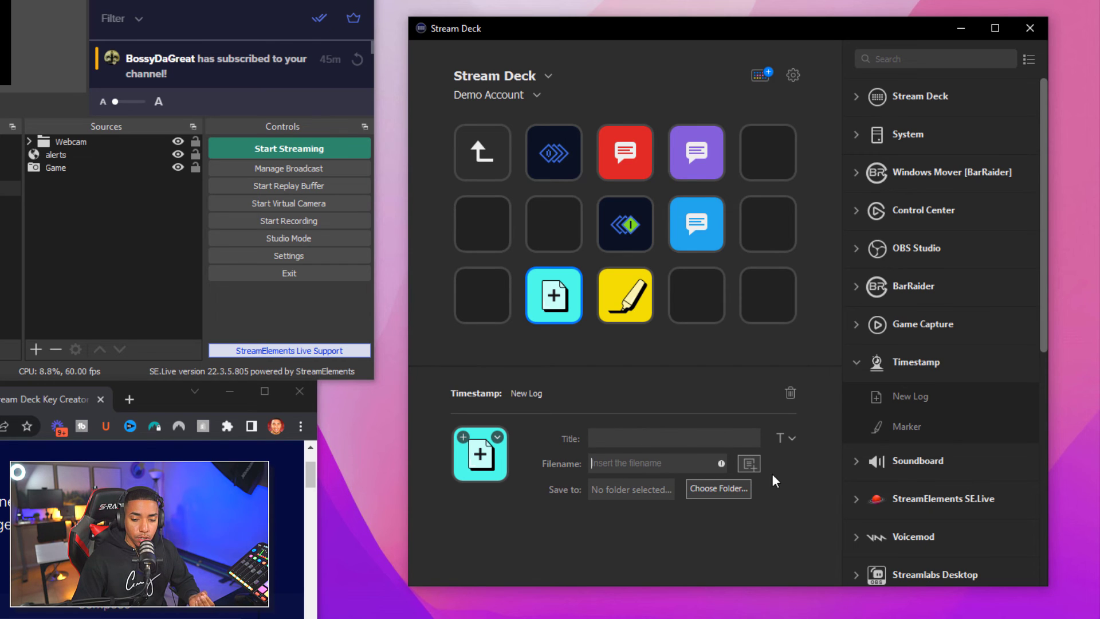
left_click(752, 464)
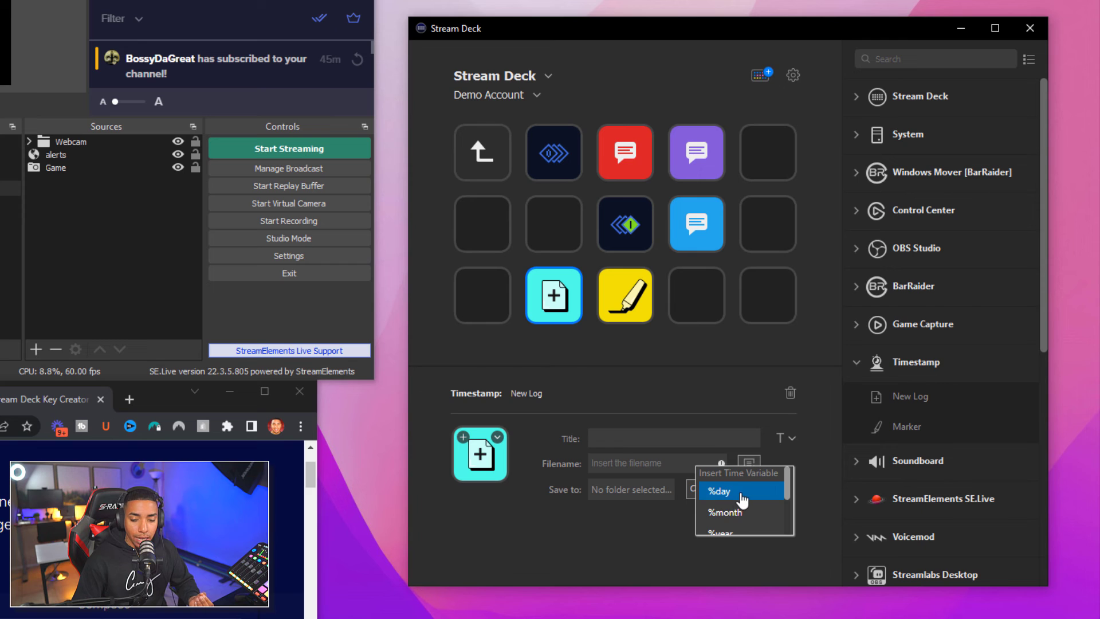
left_click(742, 496)
type("/")
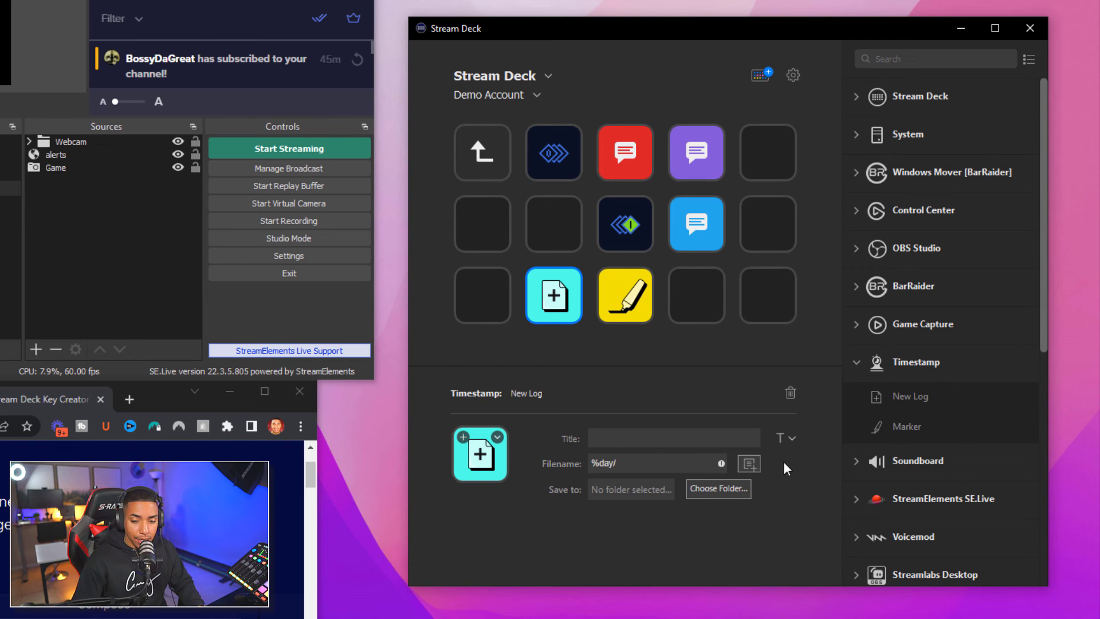
left_click(758, 462)
left_click(753, 500)
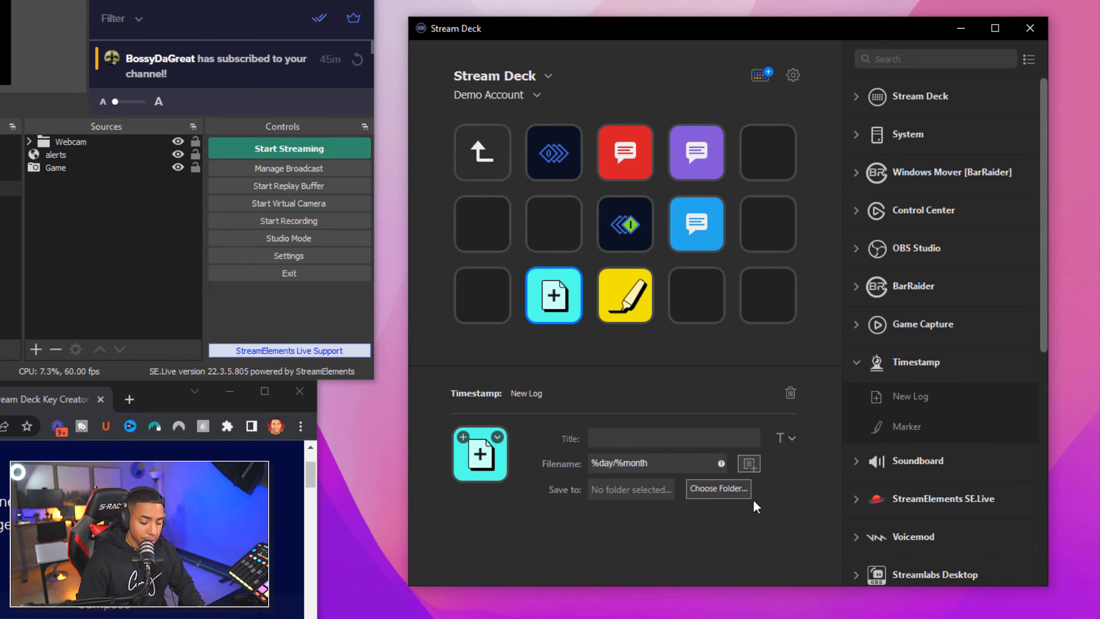
type("/")
left_click(755, 461)
left_click(745, 528)
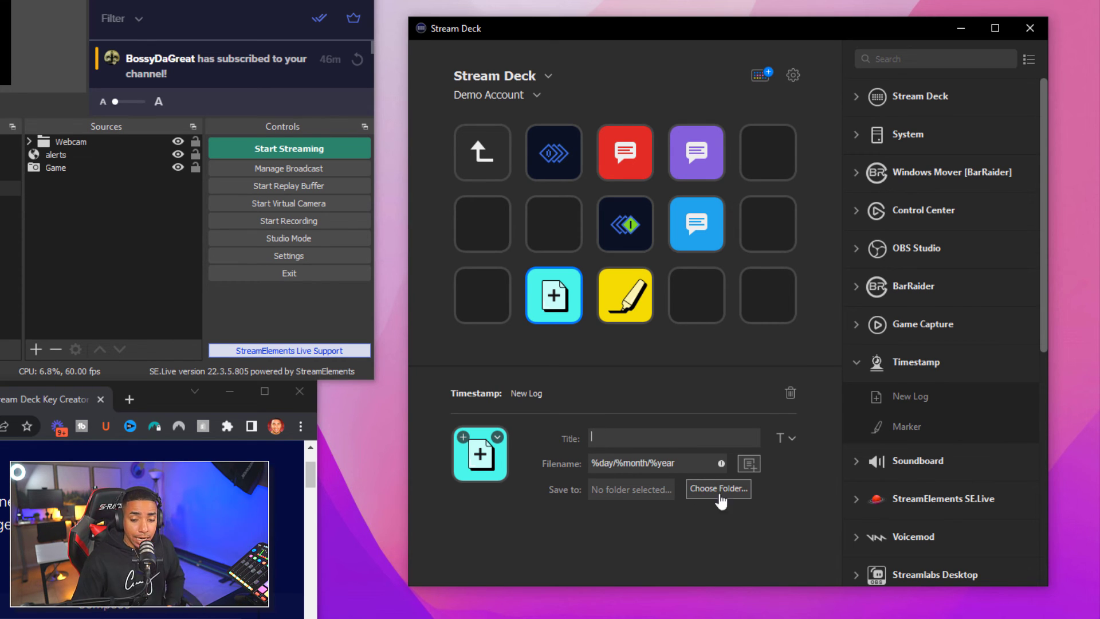
left_click(646, 440)
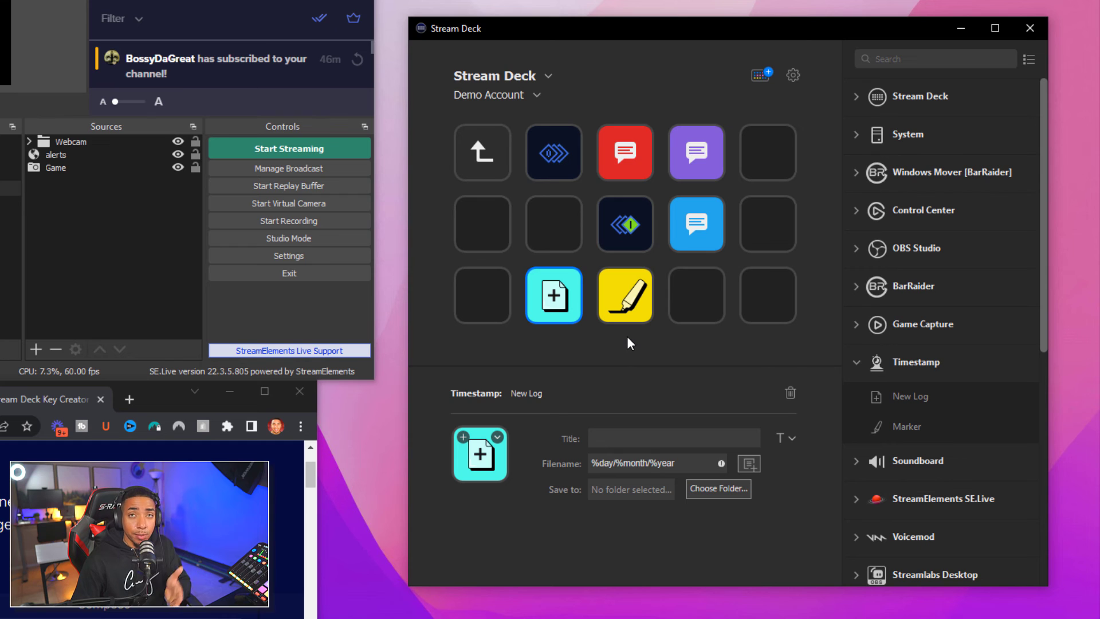
left_click(621, 311)
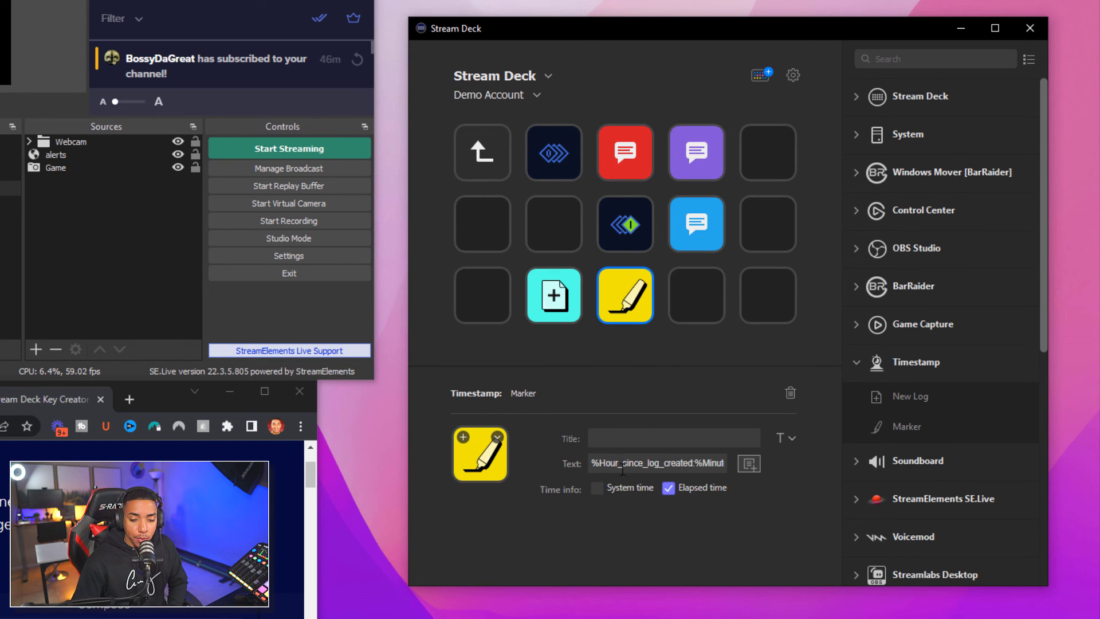
Toggle the Marker key's Elapsed time off and back on, then switch to File Explorer
left_click(668, 489)
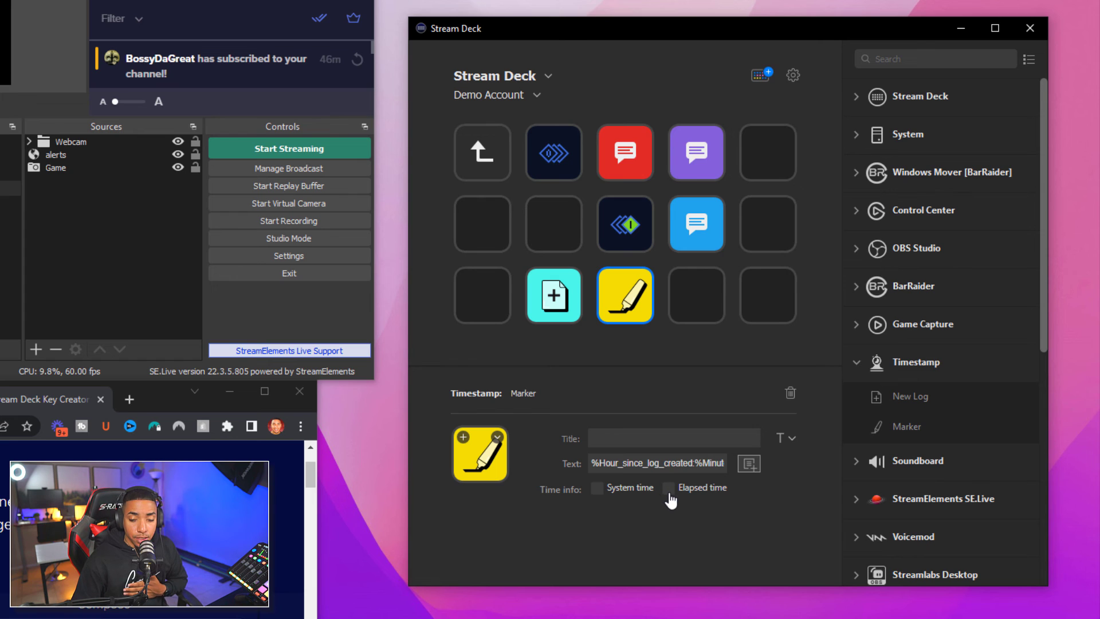
left_click(668, 489)
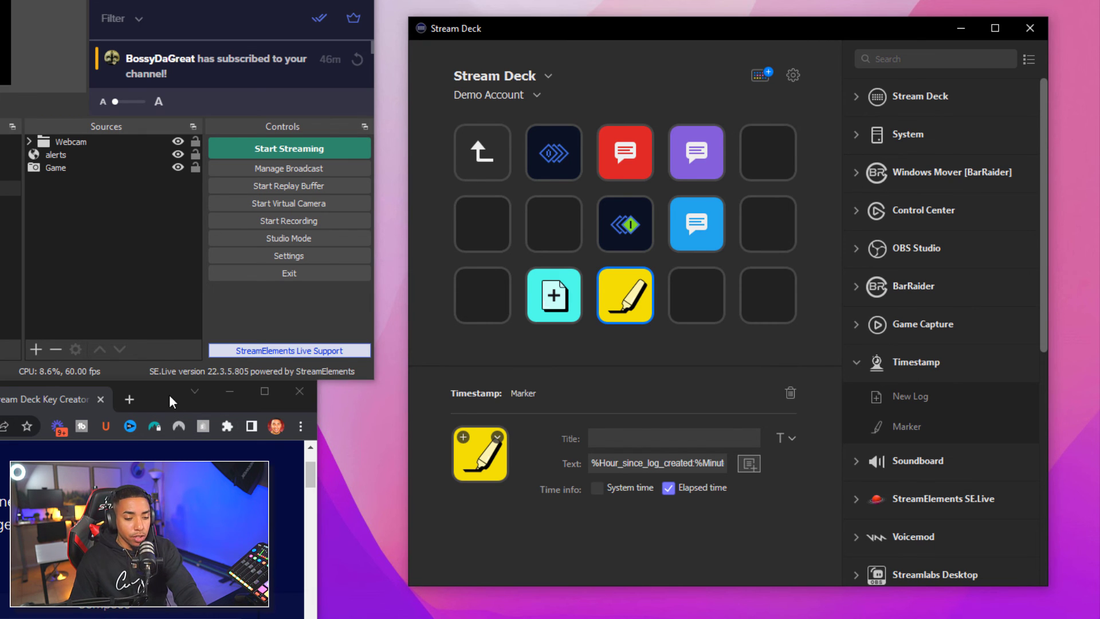
left_click_drag(170, 394, 189, 201)
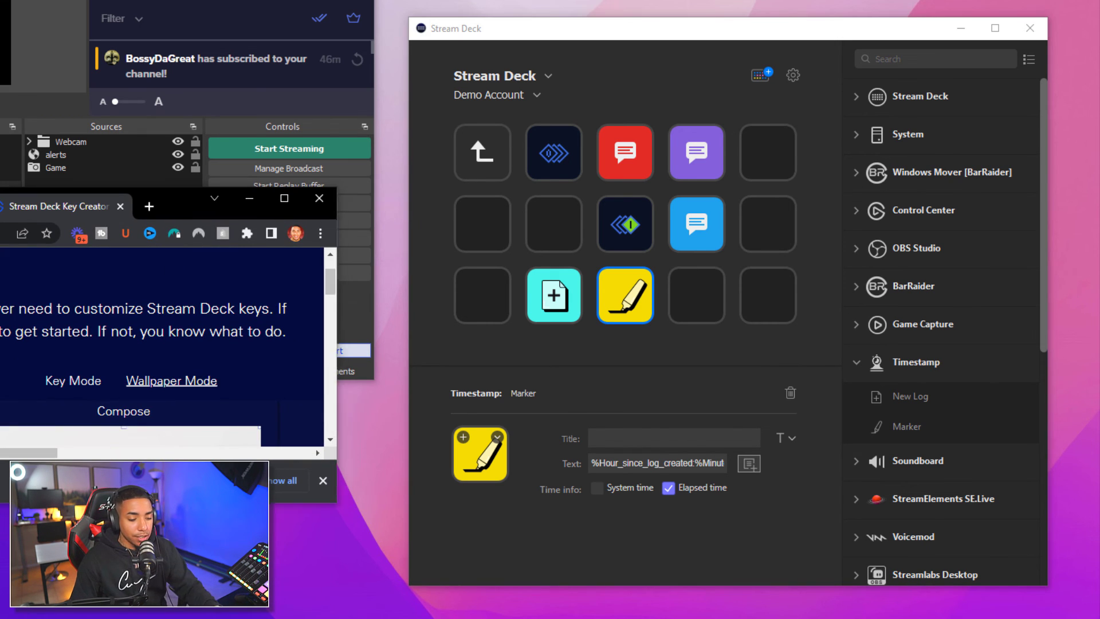
key("alt+Tab")
Open the TIMESTAMP folder under OBS RECORDINGS and open the YT LIVE 07-21-2022 log
scroll(33, 429, "down", 3)
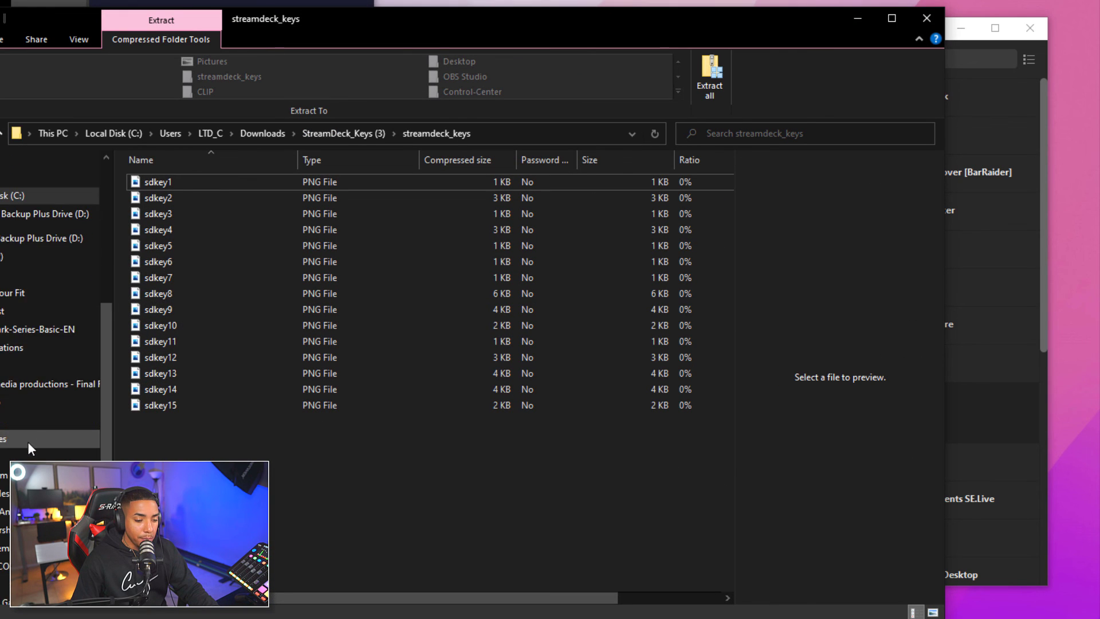
left_click(35, 512)
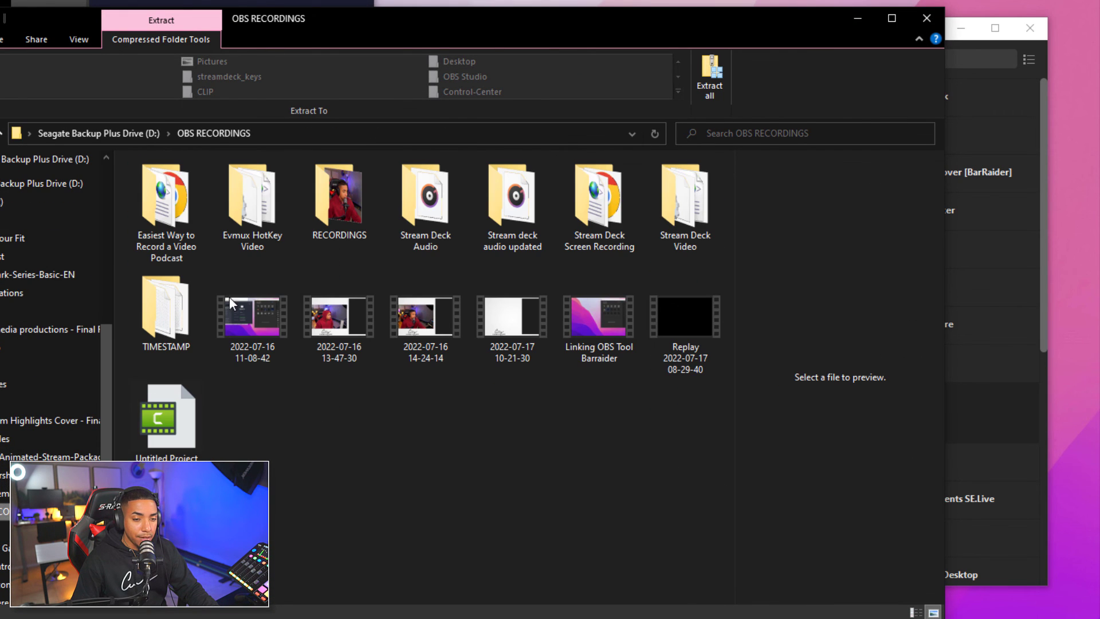
left_click(173, 321)
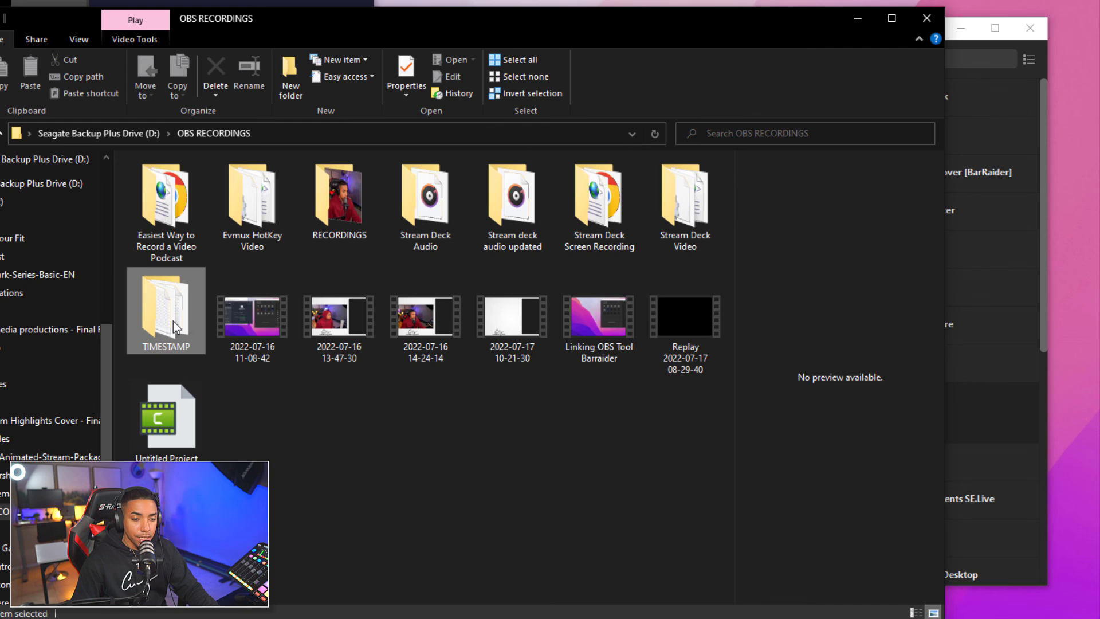
double_click(173, 321)
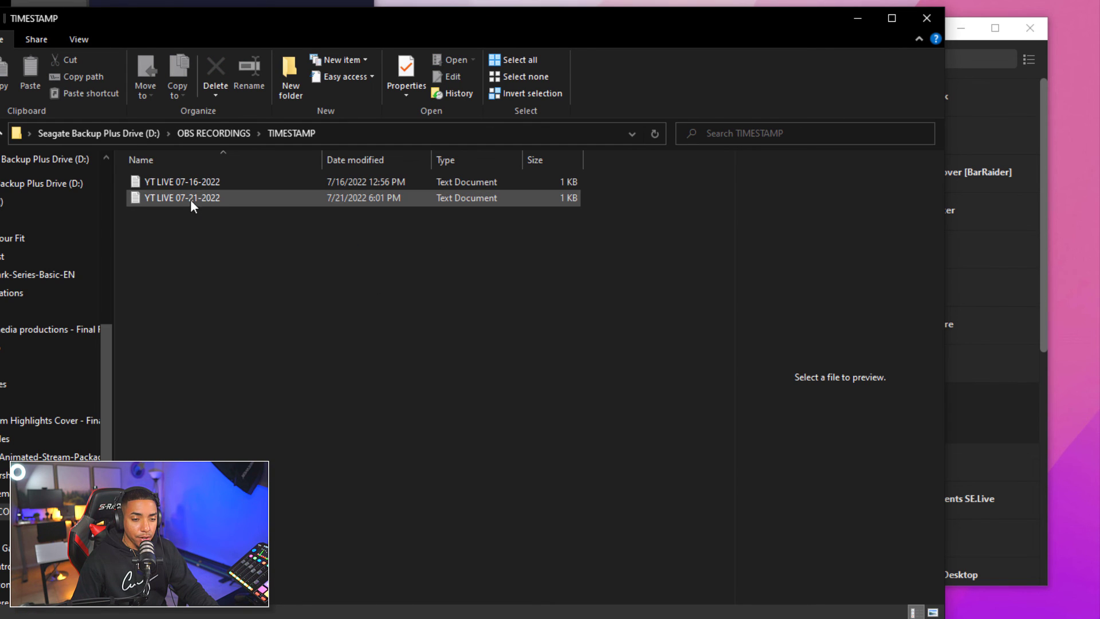
left_click(218, 197)
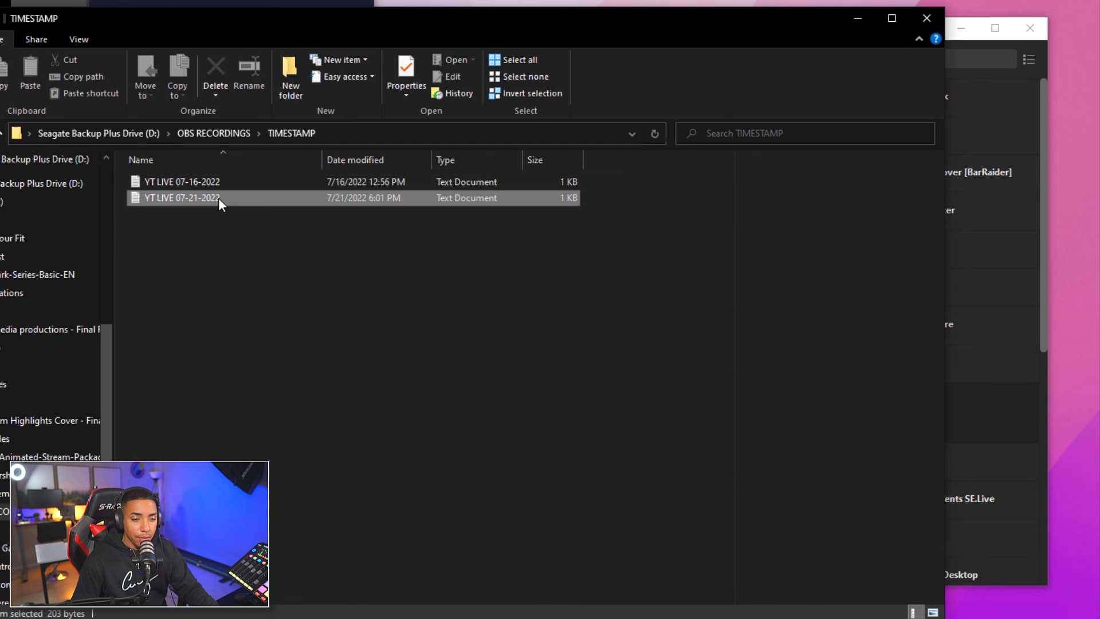
double_click(219, 198)
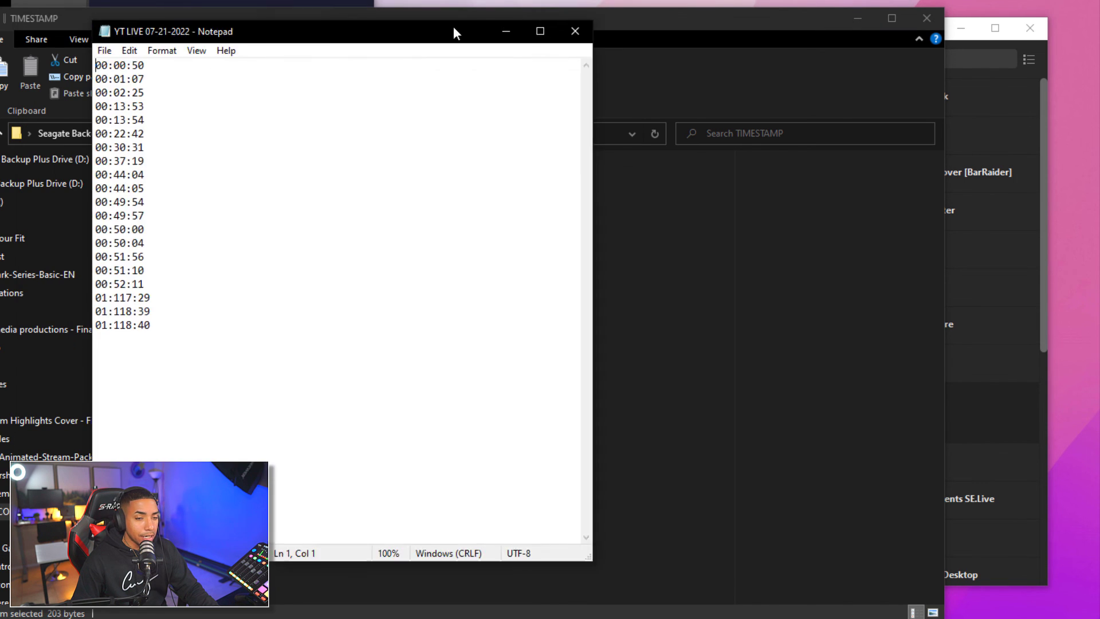
Review the YT LIVE 07-21-2022 marker timestamps, then minimize Notepad and File Explorer
left_click_drag(454, 29, 565, 17)
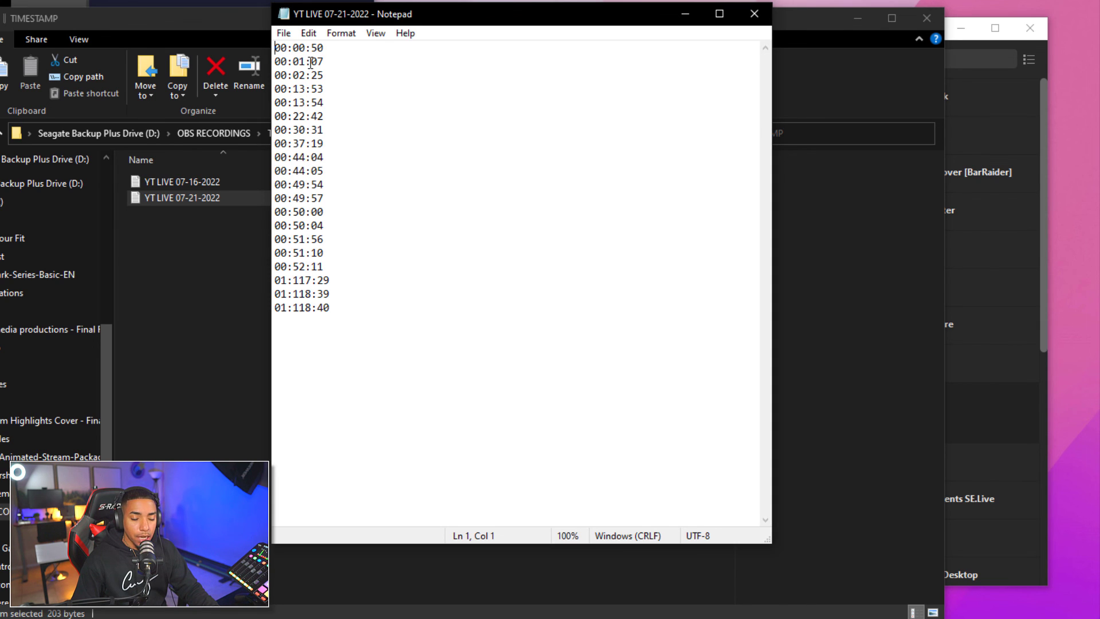
left_click(686, 14)
left_click(858, 18)
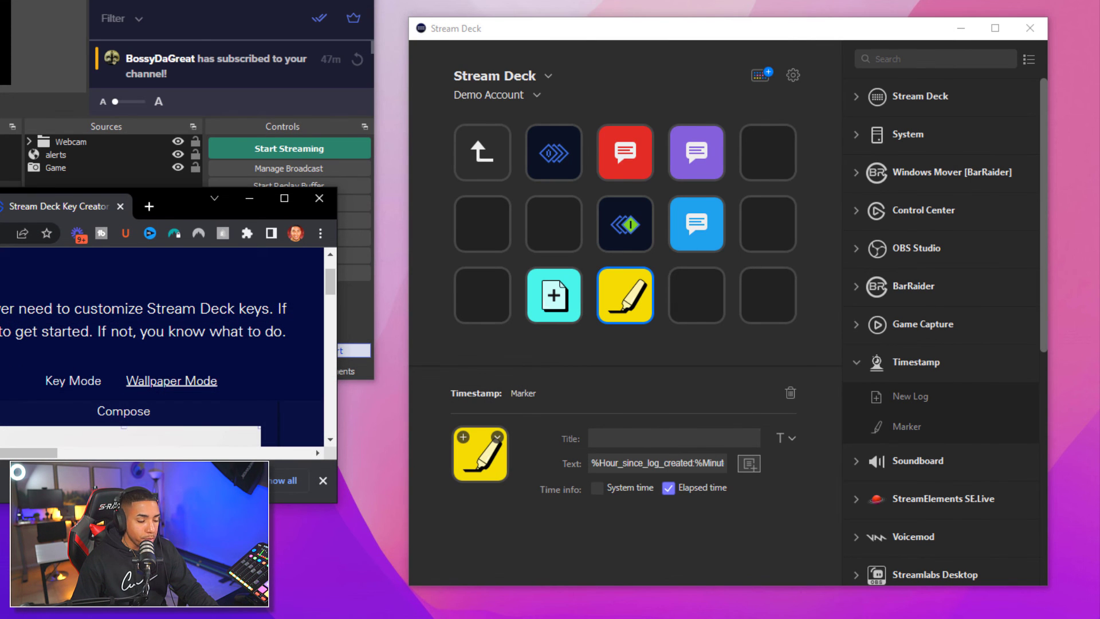
Collapse the Timestamp actions and navigate back into the folder holding the timestamp keys
left_click_drag(193, 214, 177, 421)
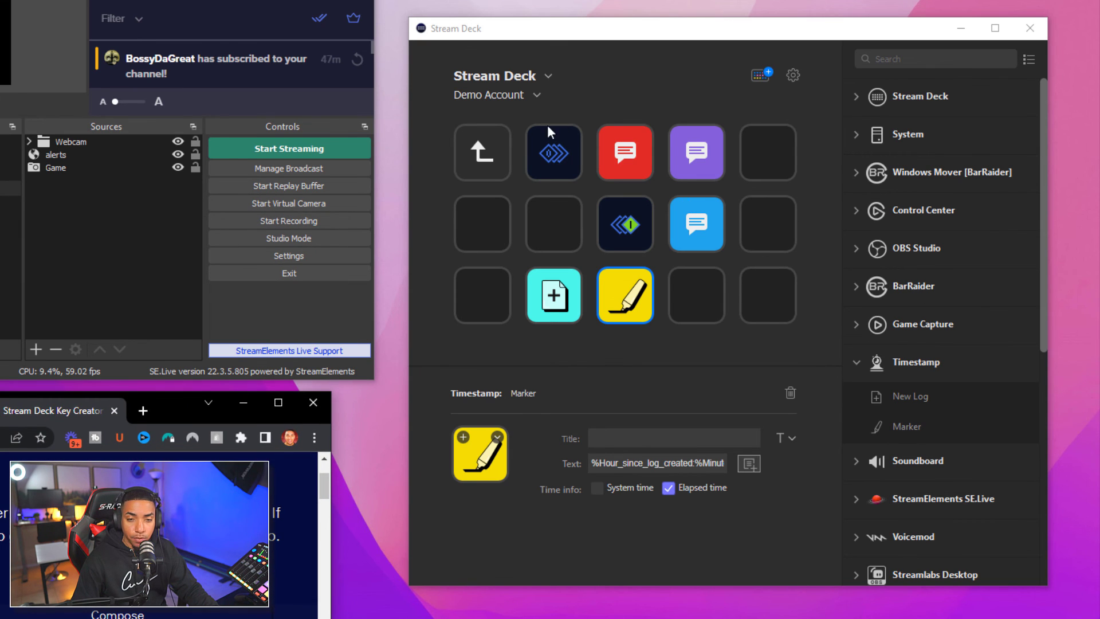
left_click(862, 359)
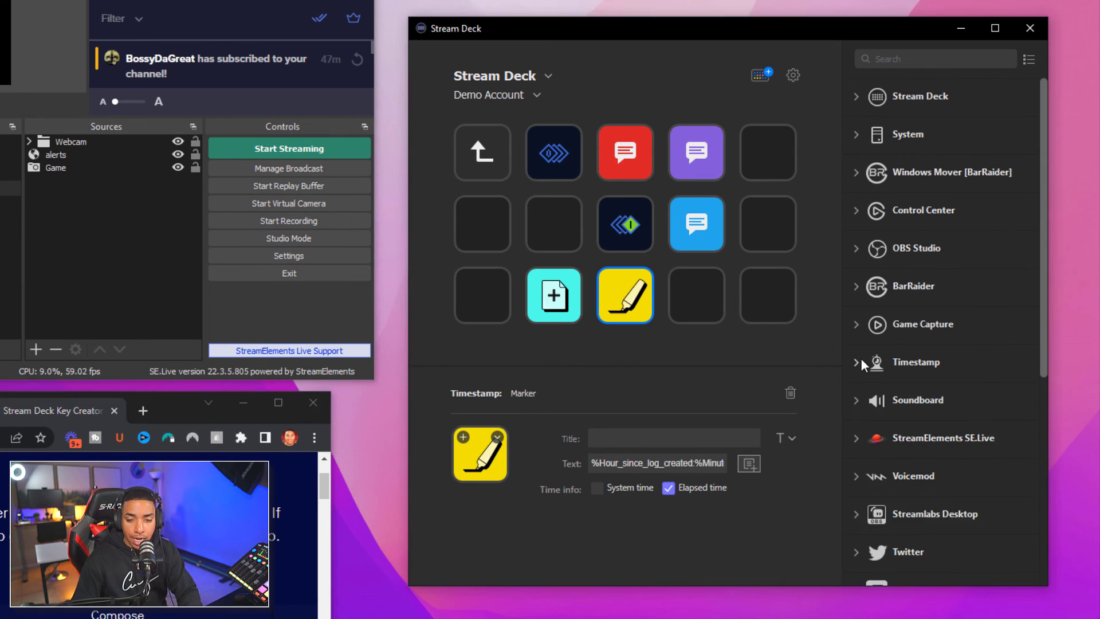
left_click(485, 161)
double_click(487, 164)
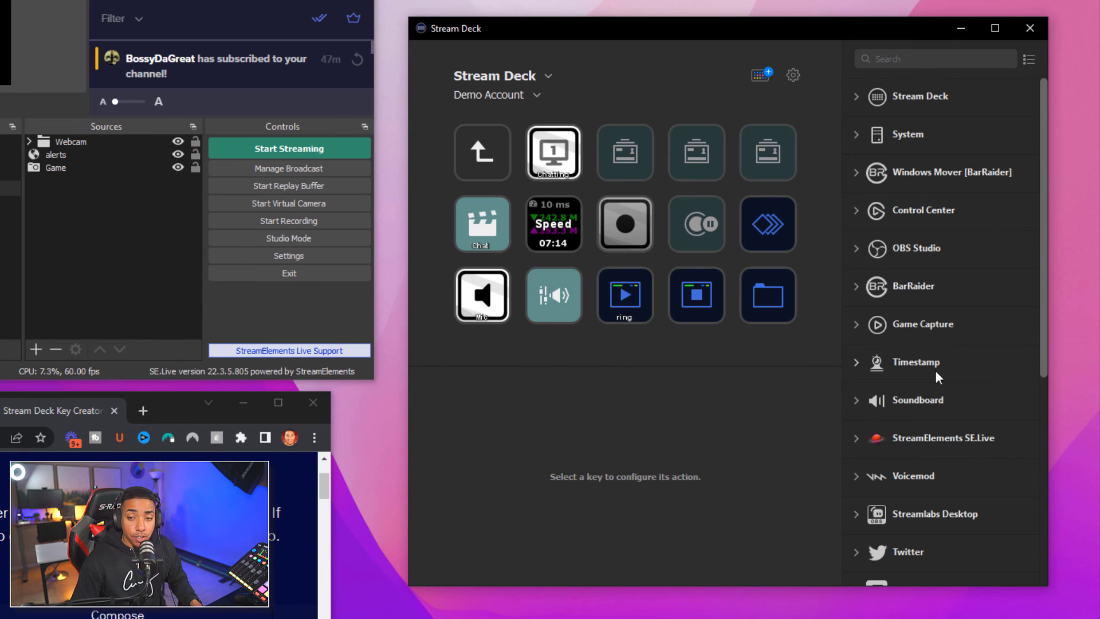
double_click(763, 308)
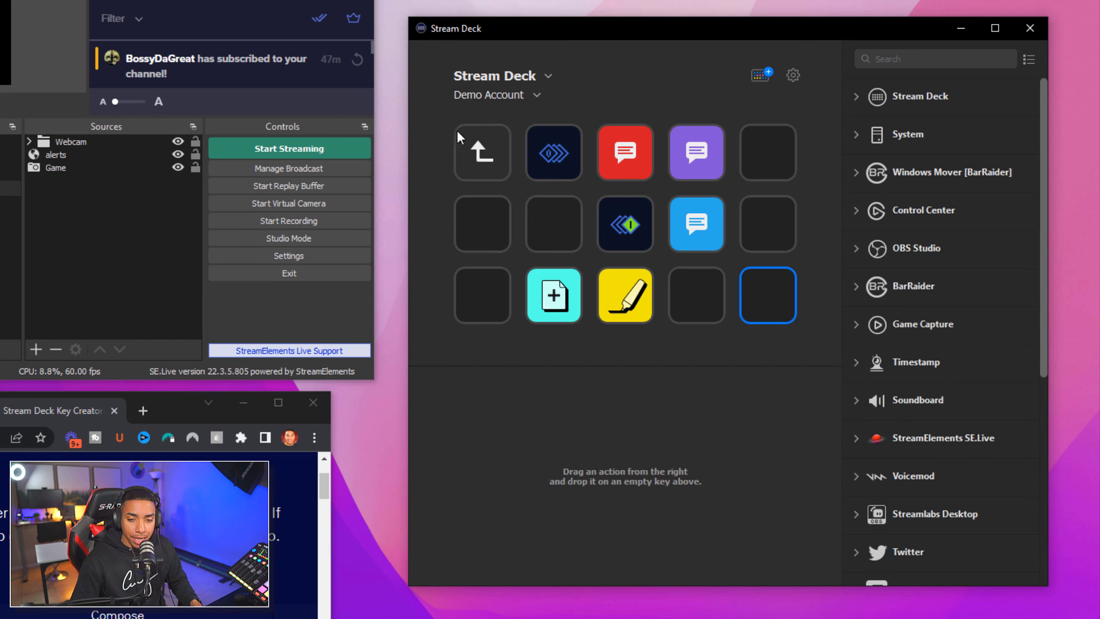
Create a folder titled 'Music' on the empty key beside Marker and open it
left_click(717, 301)
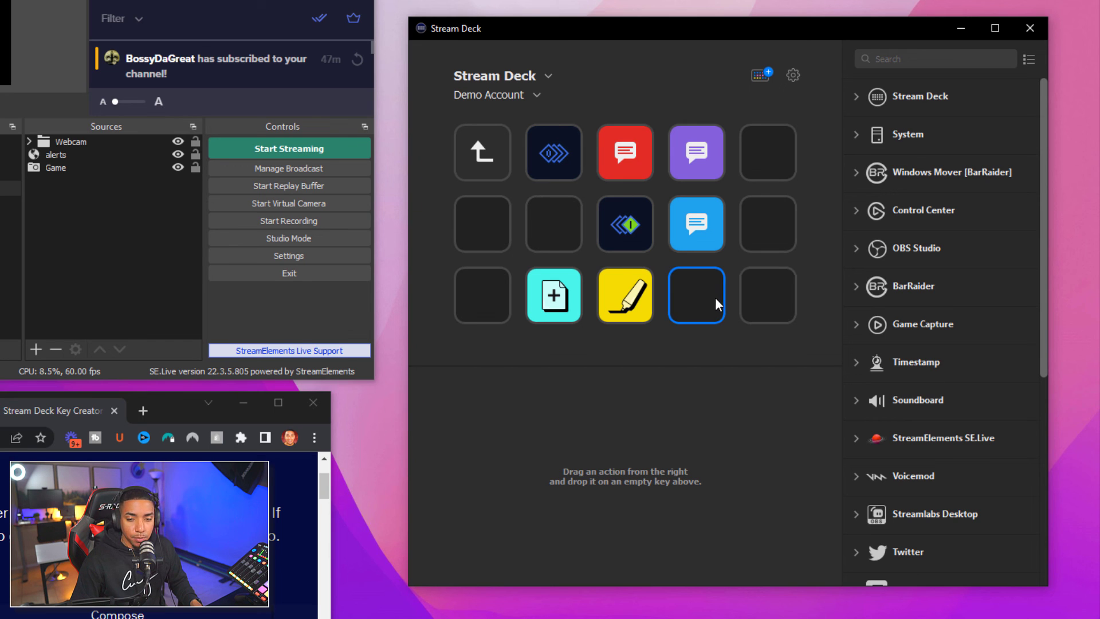
right_click(682, 304)
left_click(719, 334)
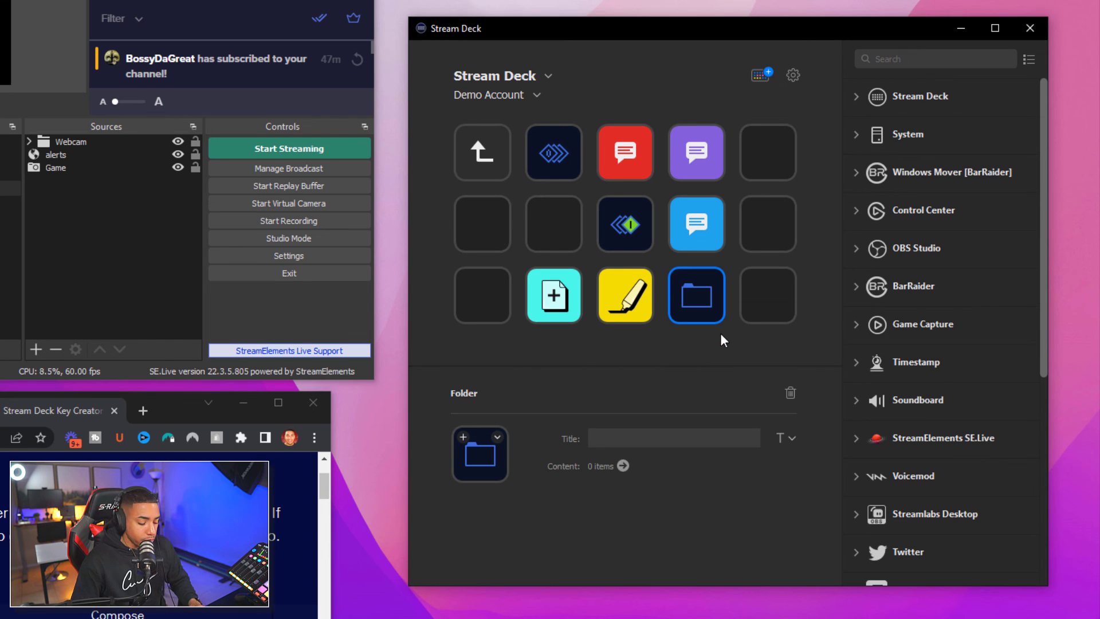
left_click(636, 442)
type("Music")
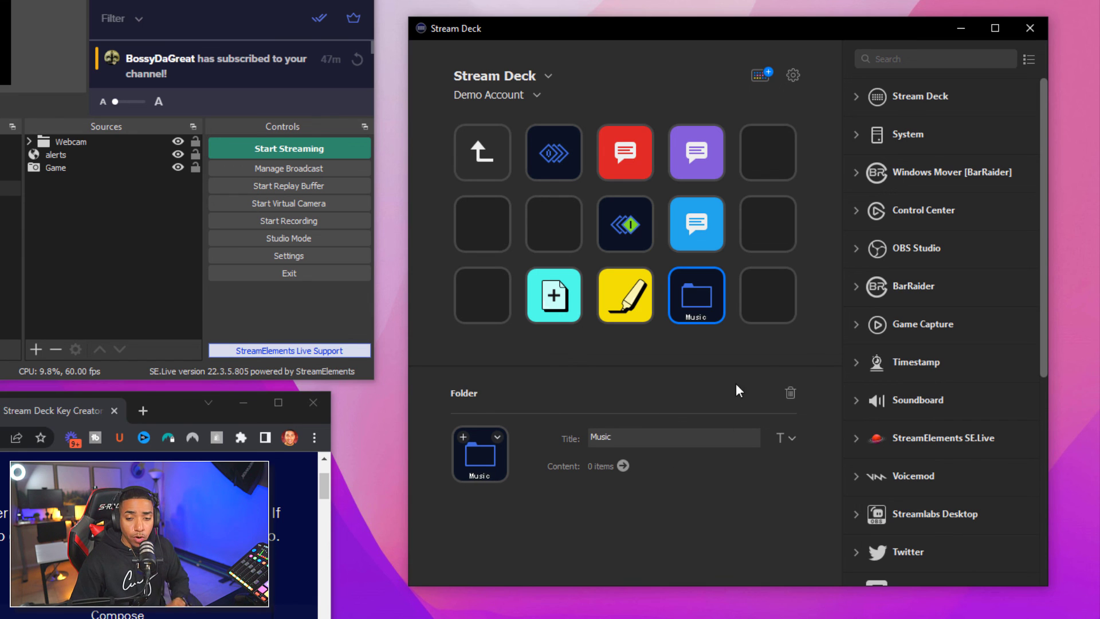
double_click(690, 298)
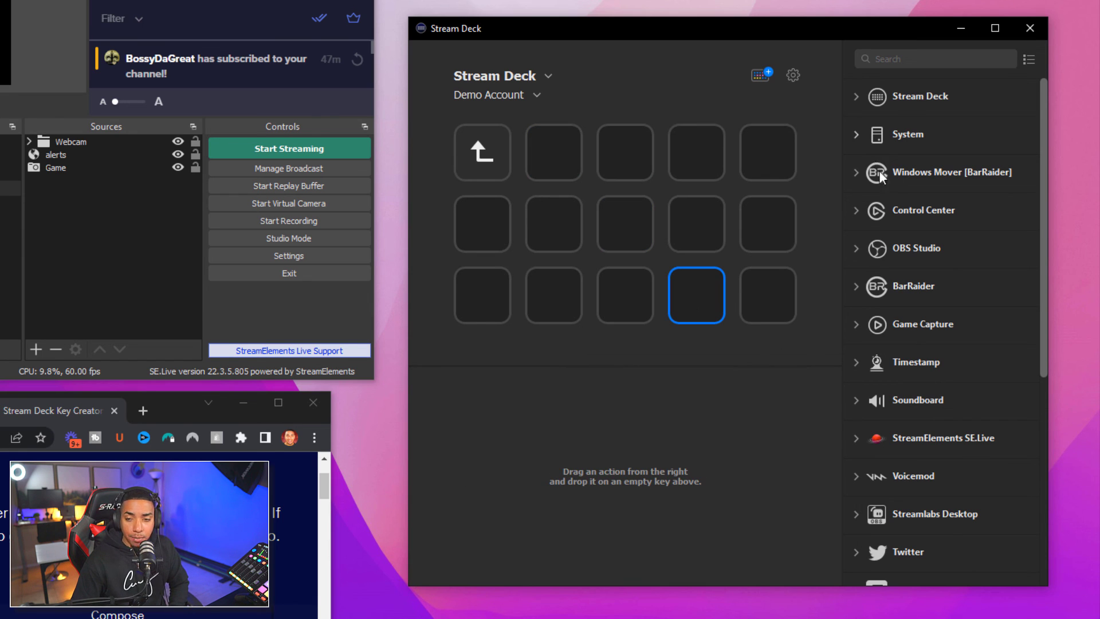
Put Spotify [BarRaider] Play/Pause on the Music folder's second key, declining the Premium setup
scroll(899, 243, "down", 5)
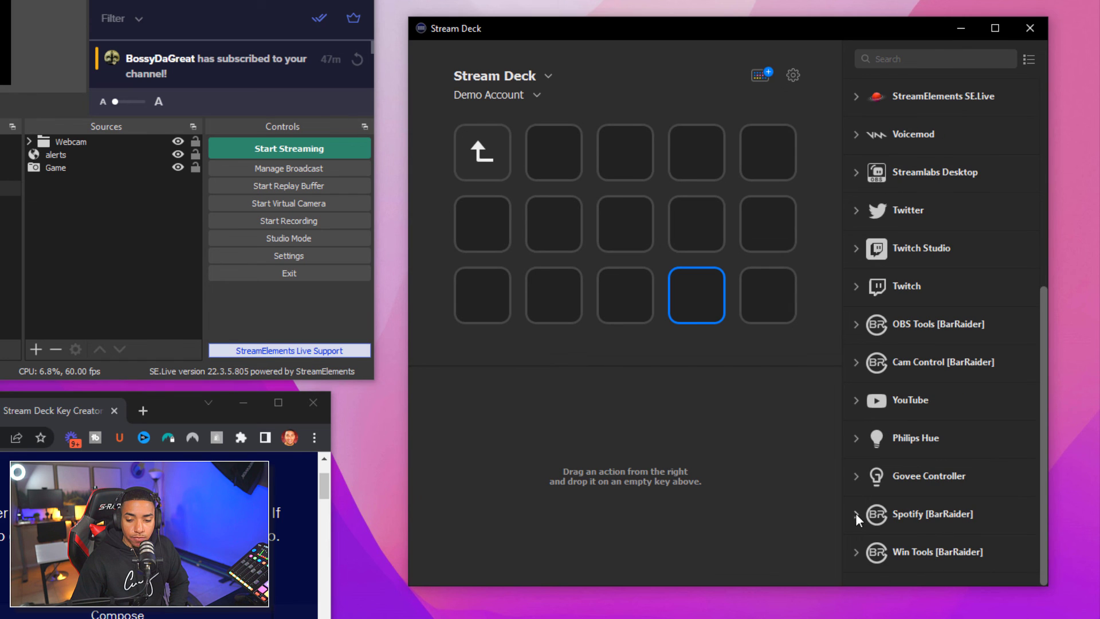
left_click(857, 514)
scroll(912, 487, "down", 5)
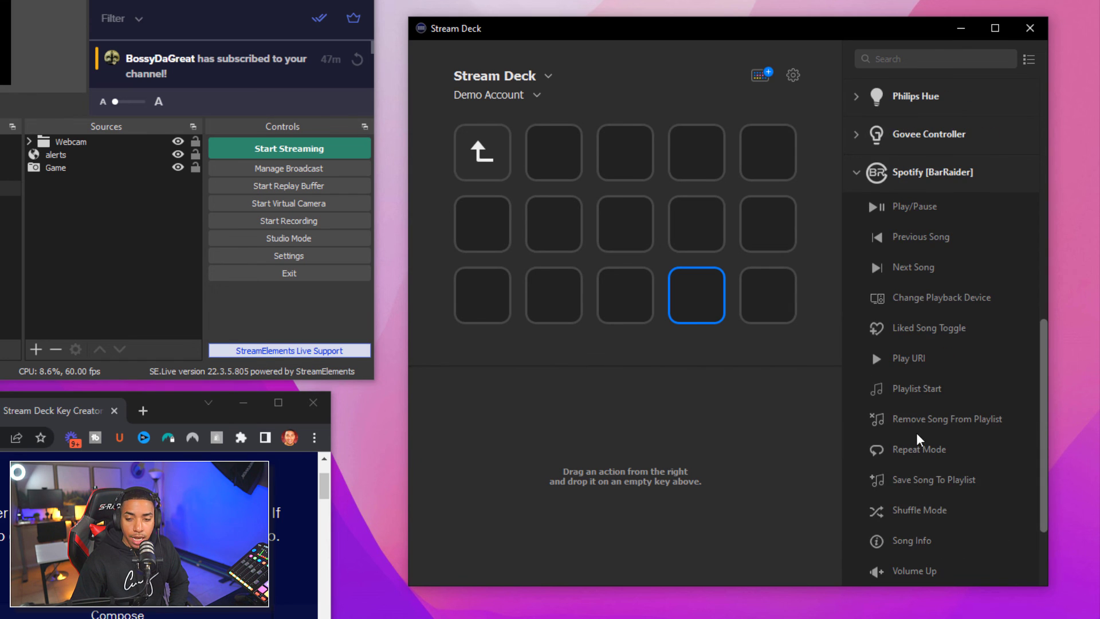
scroll(917, 432, "down", 3)
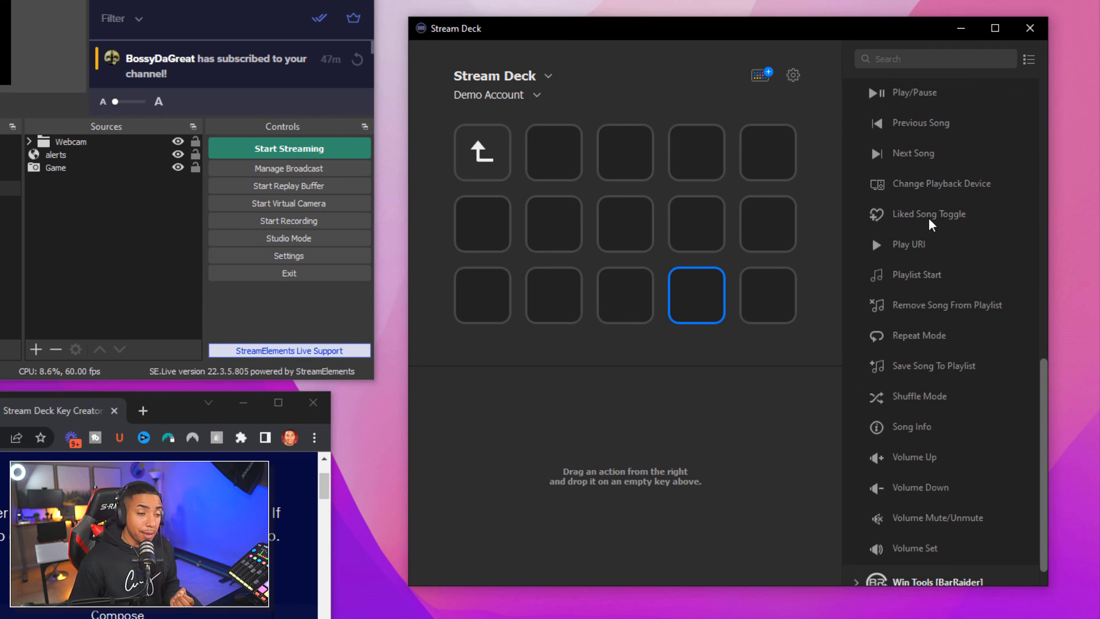
scroll(926, 212, "up", 3)
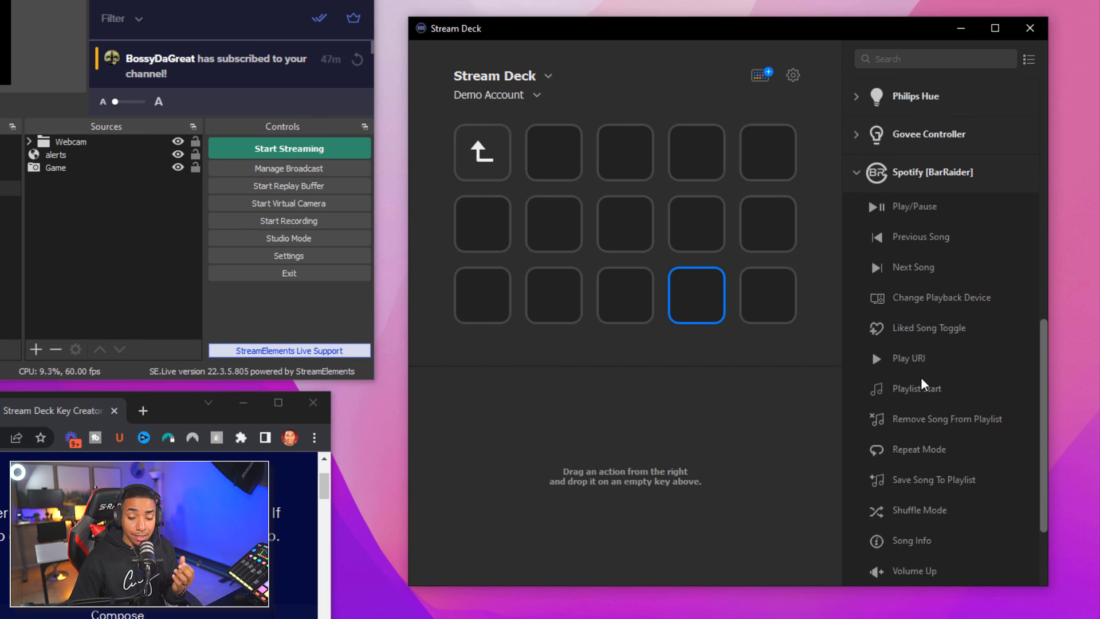
left_click_drag(913, 214, 553, 151)
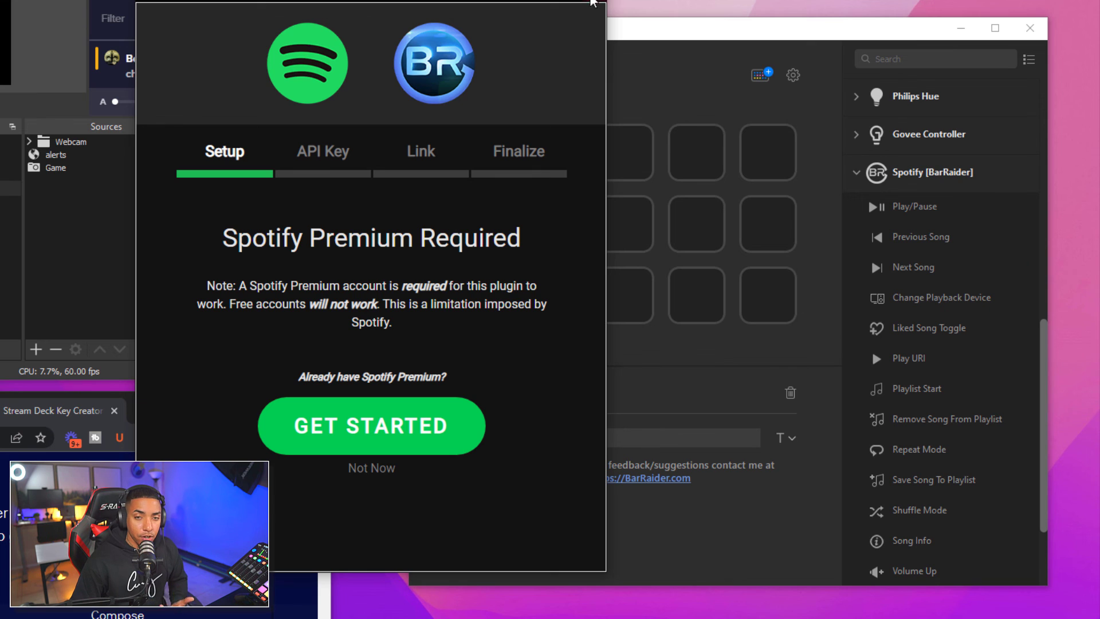
left_click(593, 2)
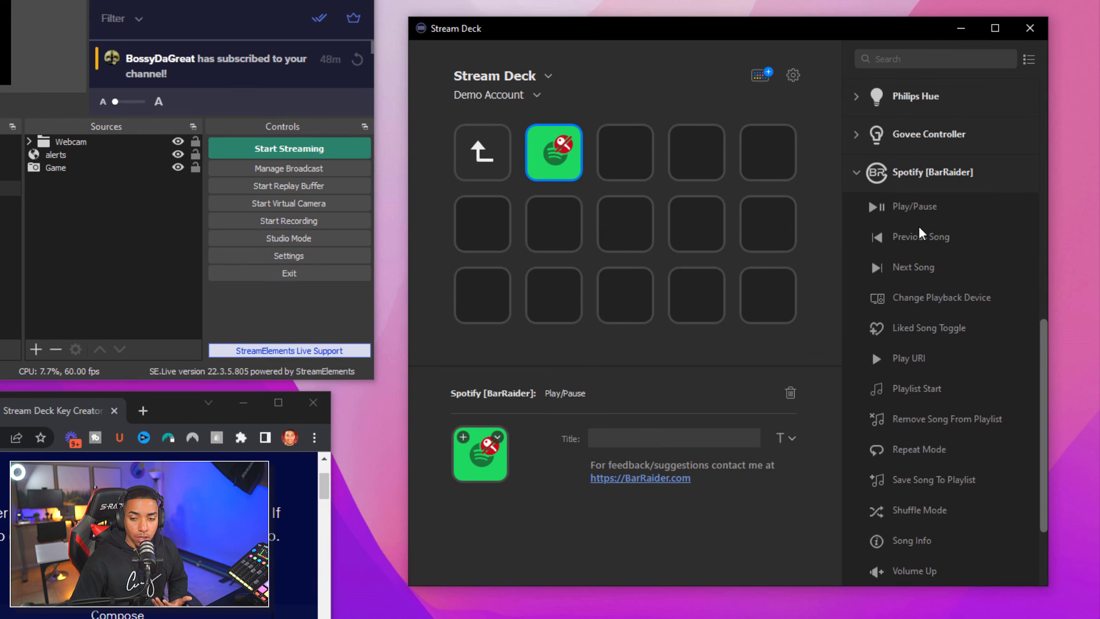
left_click(858, 170)
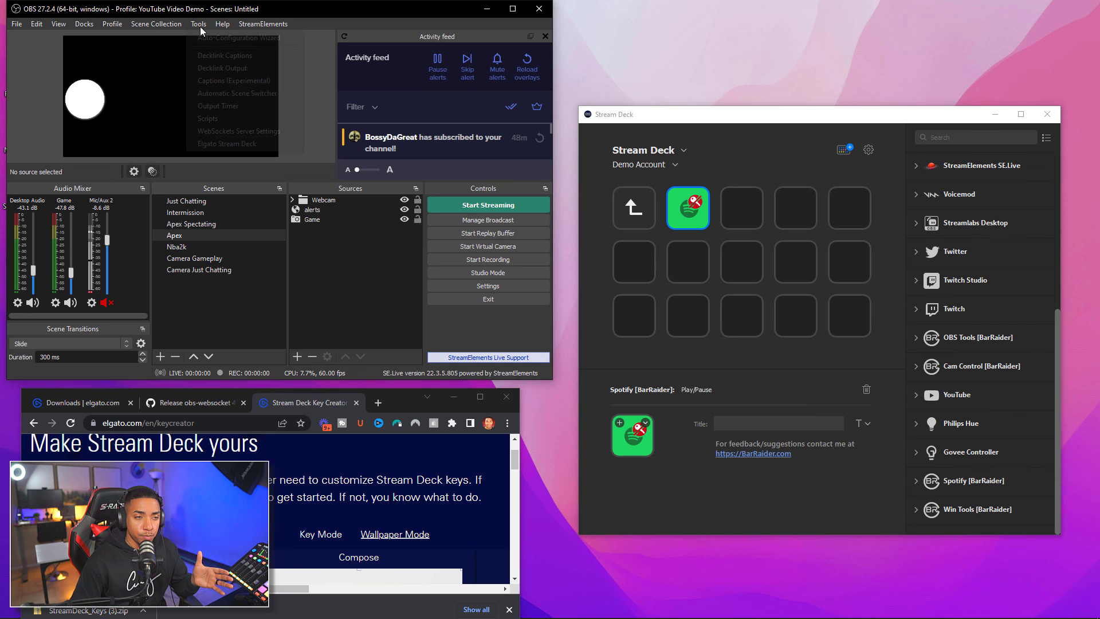
Check OBS's Tools menu for WebSockets Server Settings, then expand OBS Tools [BarRaider] actions
left_click(199, 24)
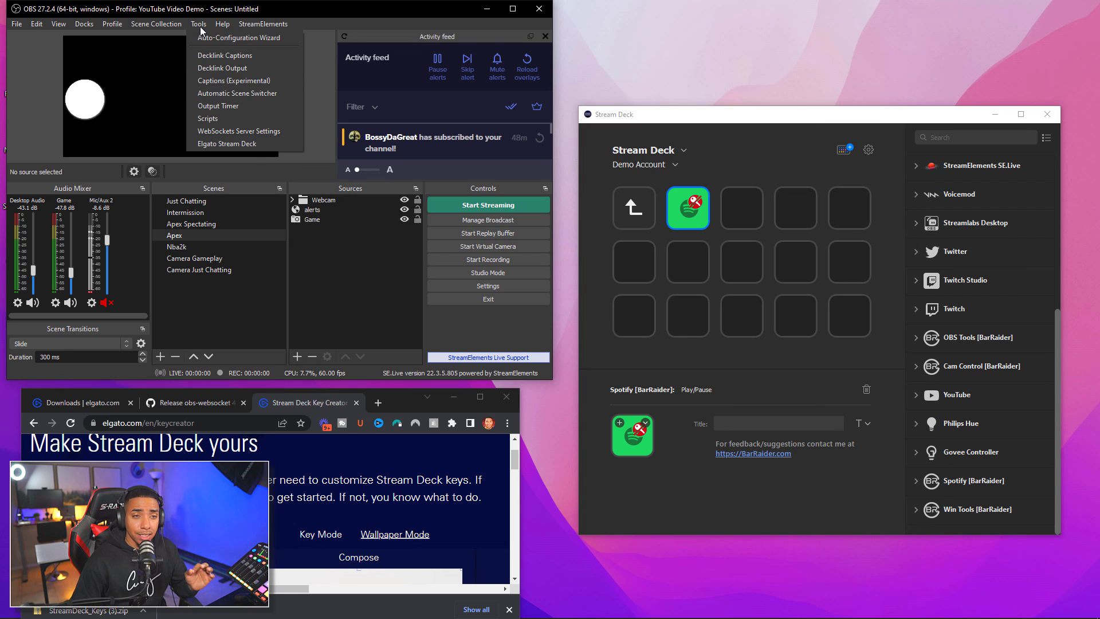
left_click(201, 27)
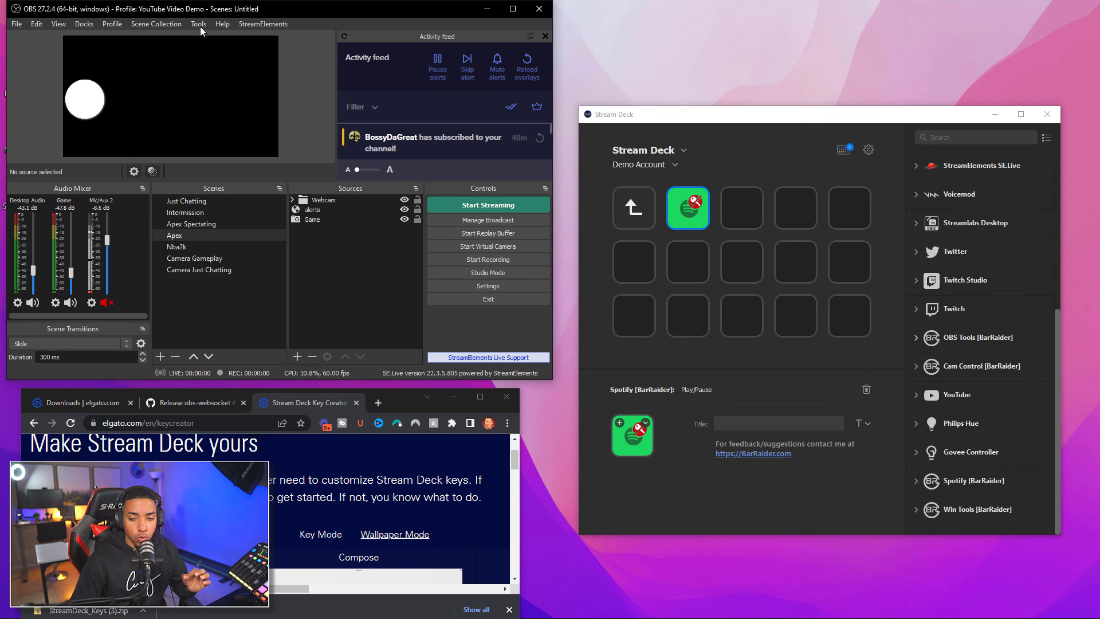
left_click(917, 337)
scroll(1000, 343, "down", 3)
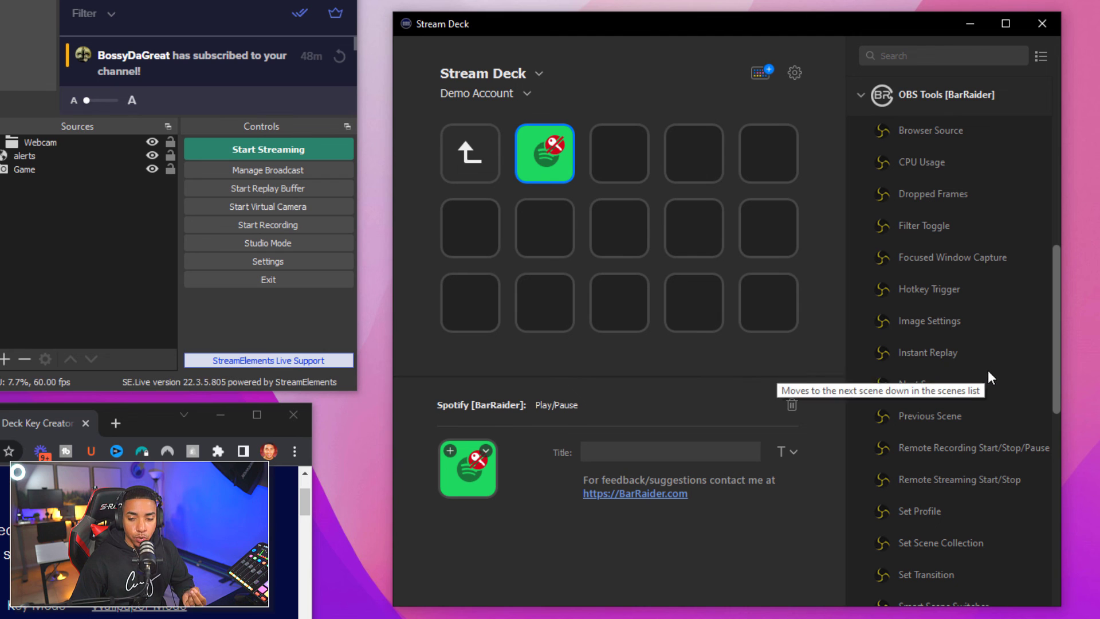
Add Source Visibility to the bottom row's second key and link OBS with the WebSocket password
scroll(1001, 435, "down", 3)
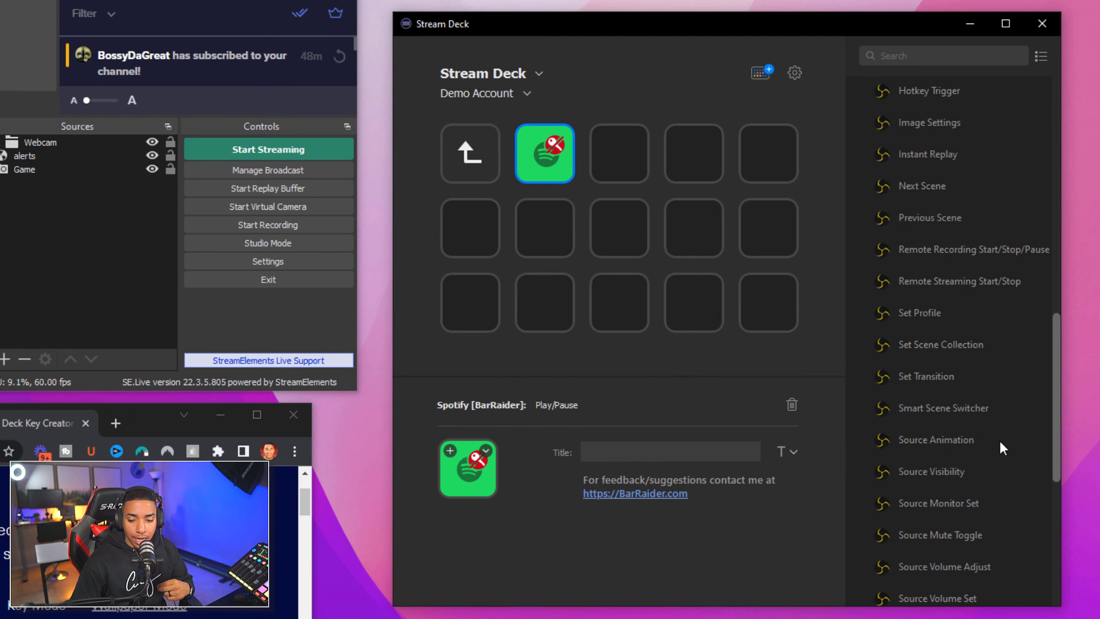
left_click_drag(944, 473, 545, 299)
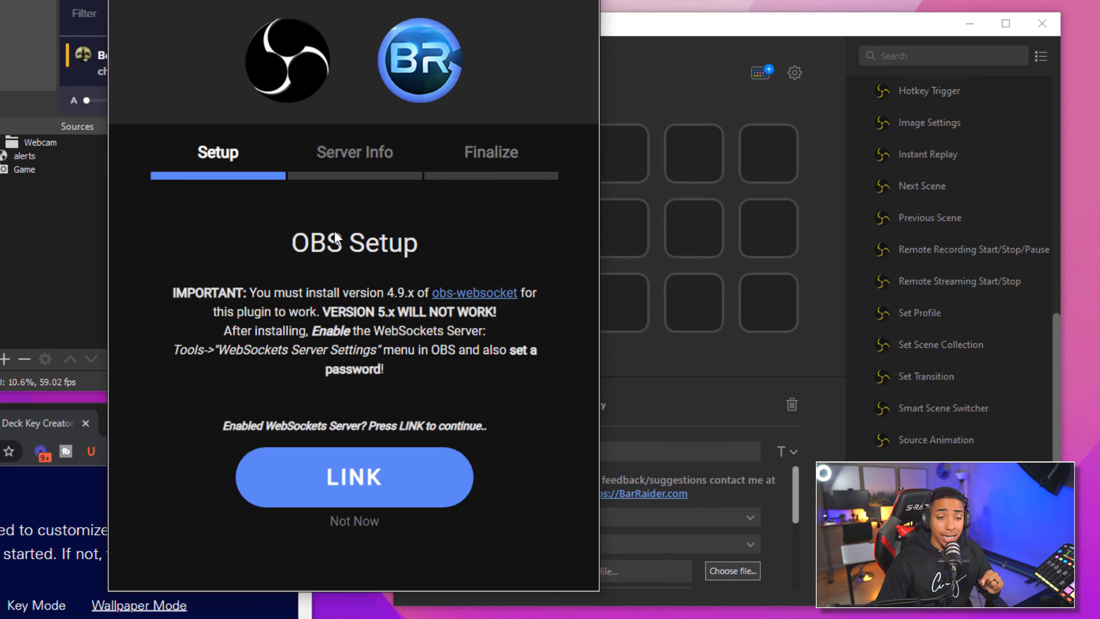
left_click(374, 481)
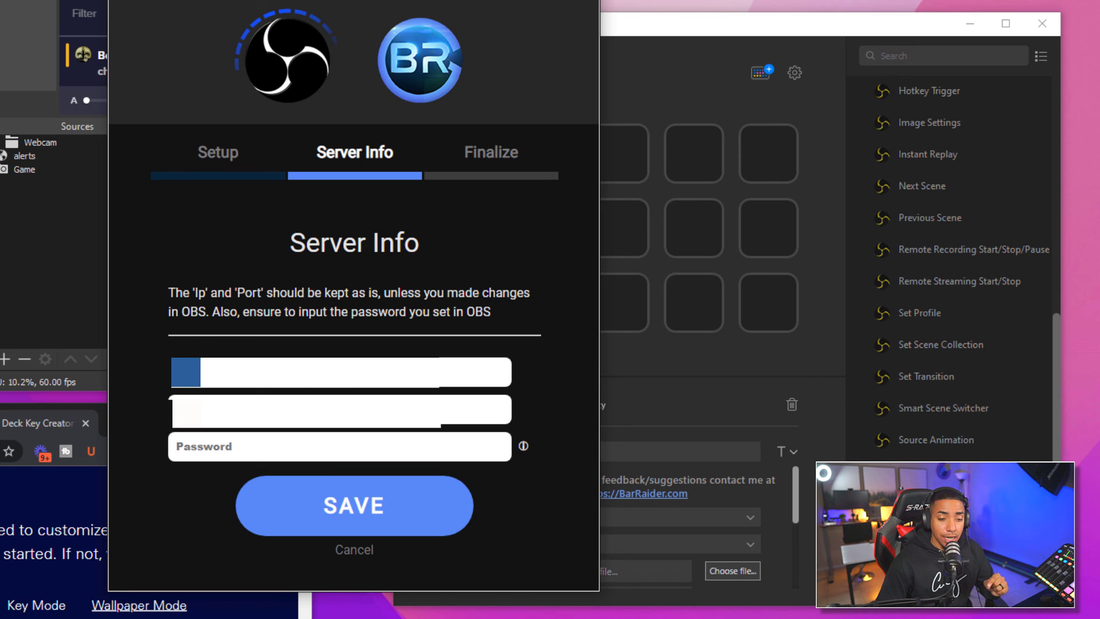
left_click(207, 446)
type("1234")
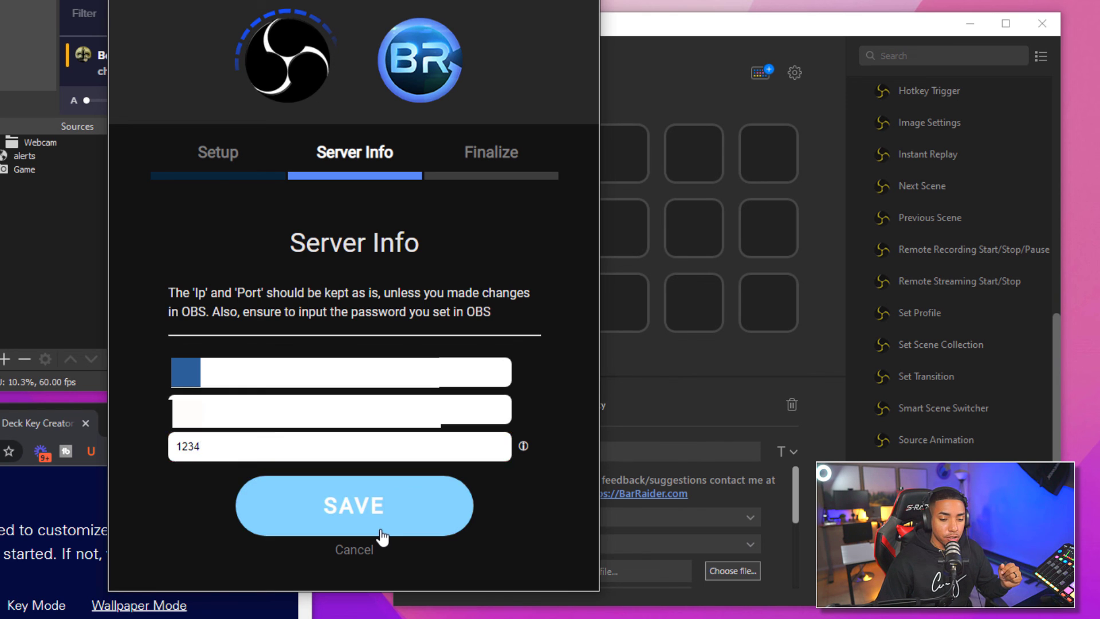
left_click(381, 504)
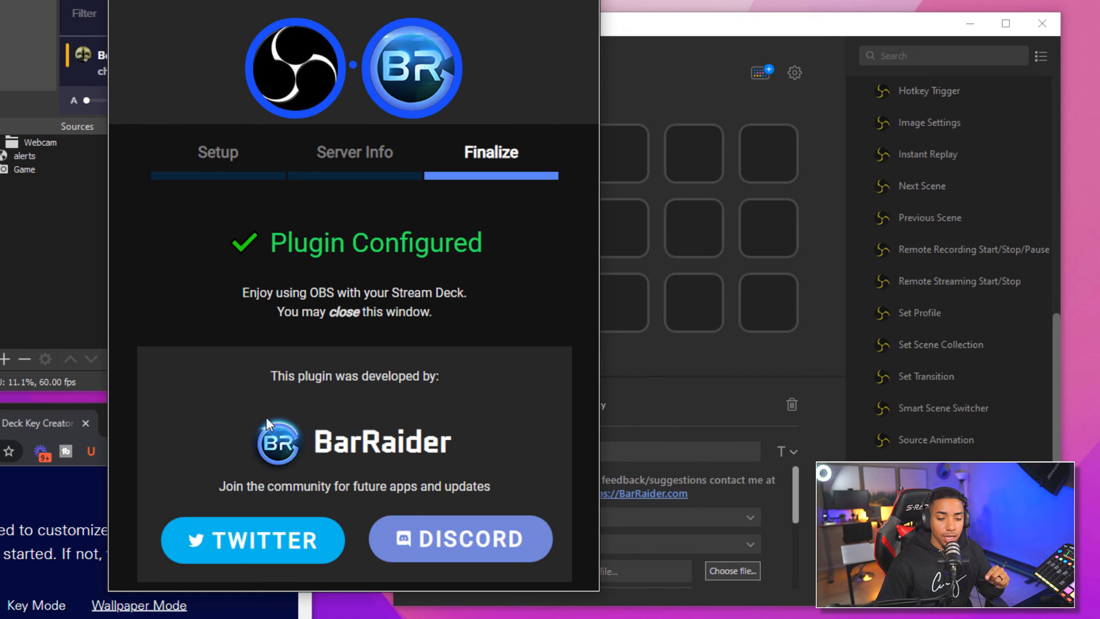
left_click(583, 1)
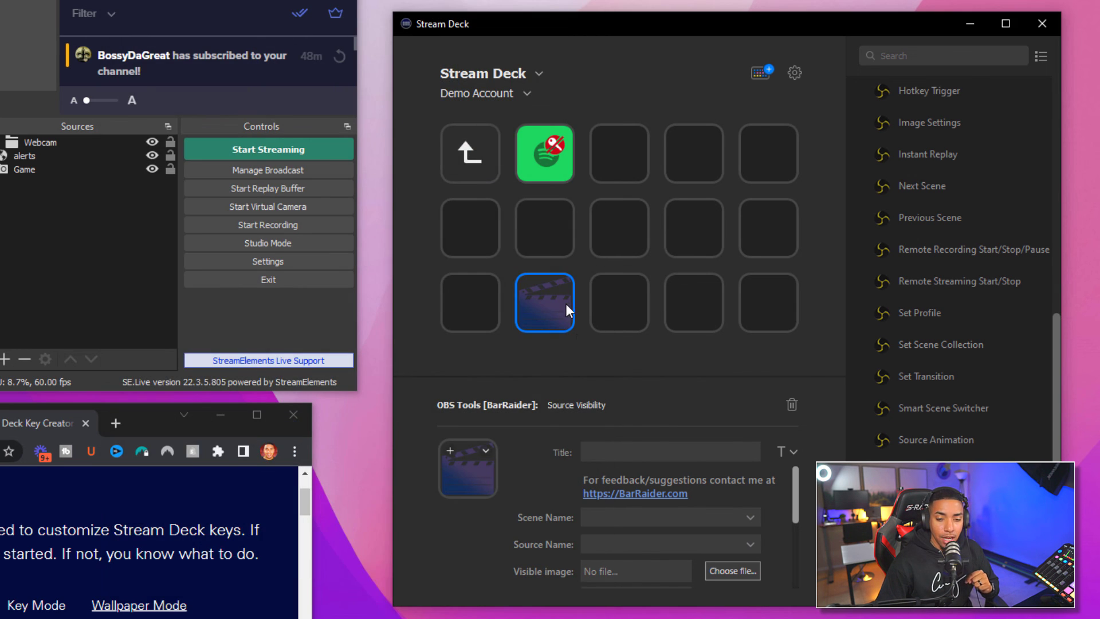
Set the Source Visibility key's Scene Name to Active Scene and collapse OBS Tools [BarRaider]
left_click(614, 514)
left_click(642, 535)
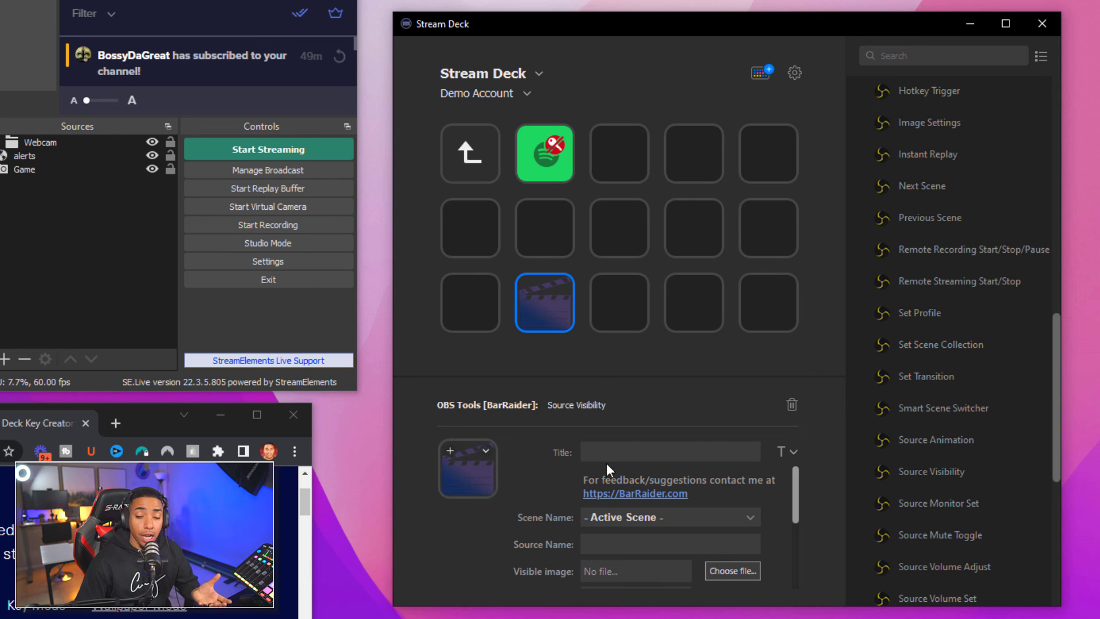
scroll(982, 393, "up", 10)
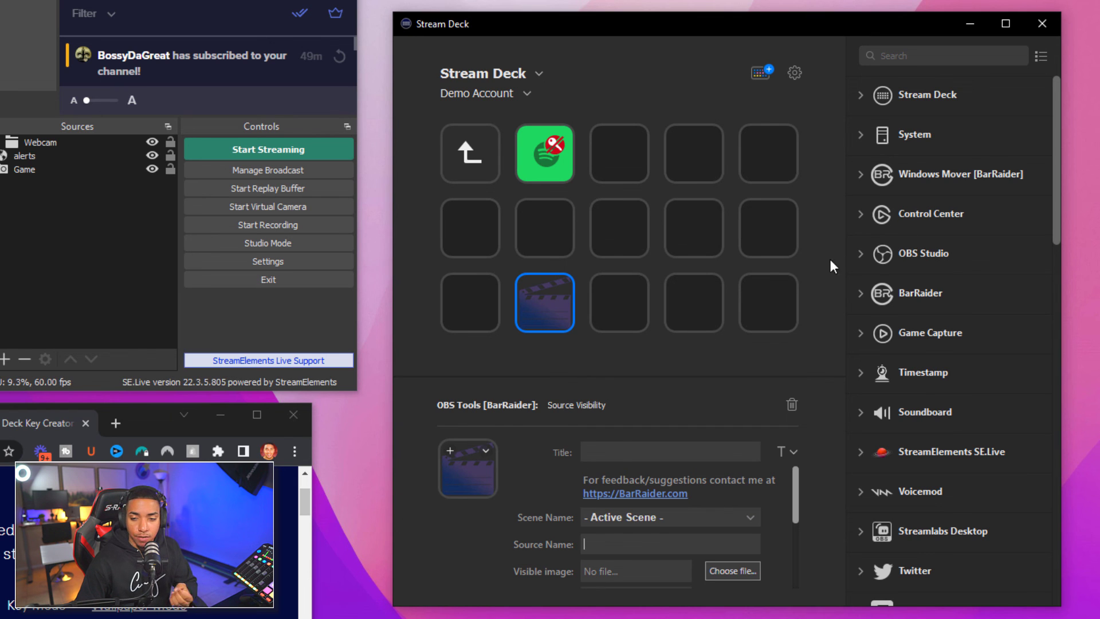
scroll(932, 270, "down", 10)
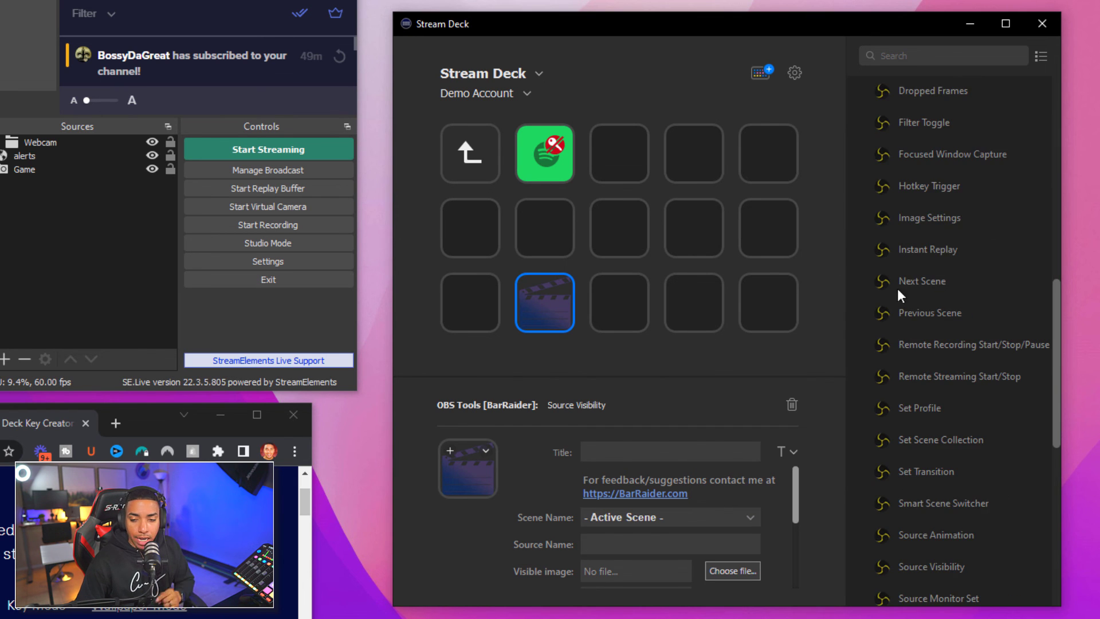
scroll(883, 179, "up", 3)
left_click(866, 228)
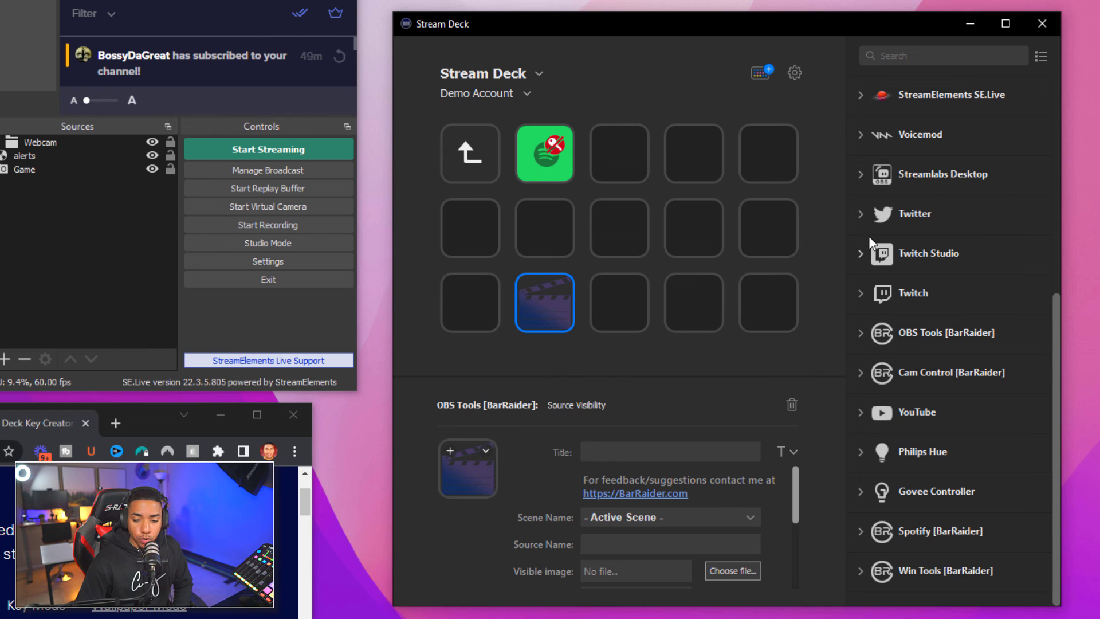
Place a Win Tools [BarRaider] Uptime Counter on the fourth key of the bottom row
left_click(860, 571)
scroll(948, 479, "down", 9)
scroll(947, 480, "up", 3)
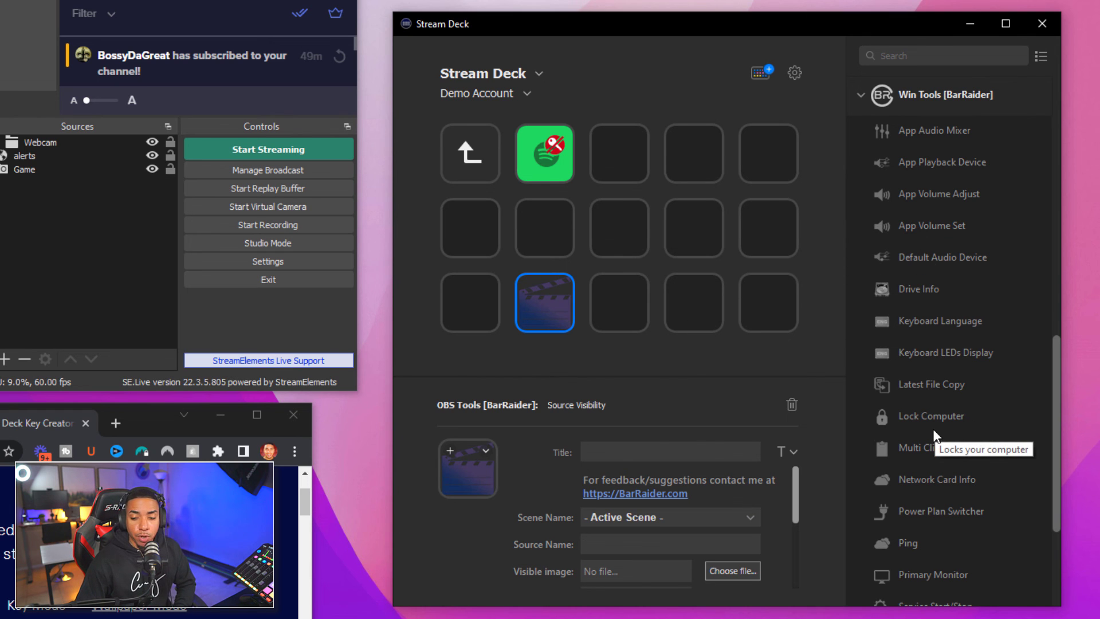
scroll(934, 434, "down", 3)
scroll(948, 455, "down", 3)
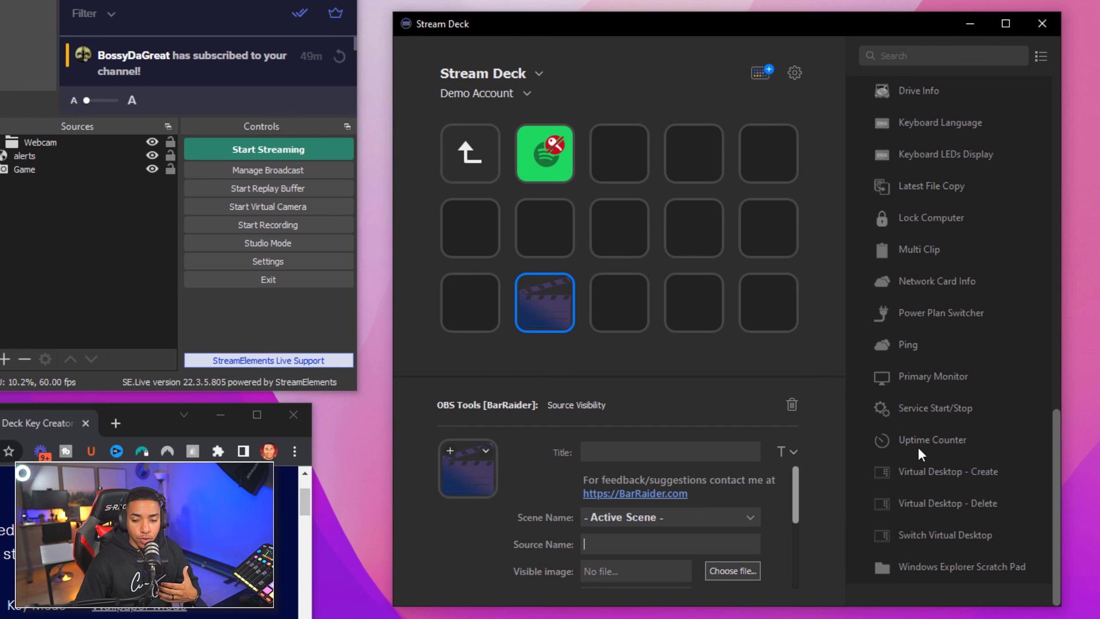
left_click_drag(920, 438, 693, 329)
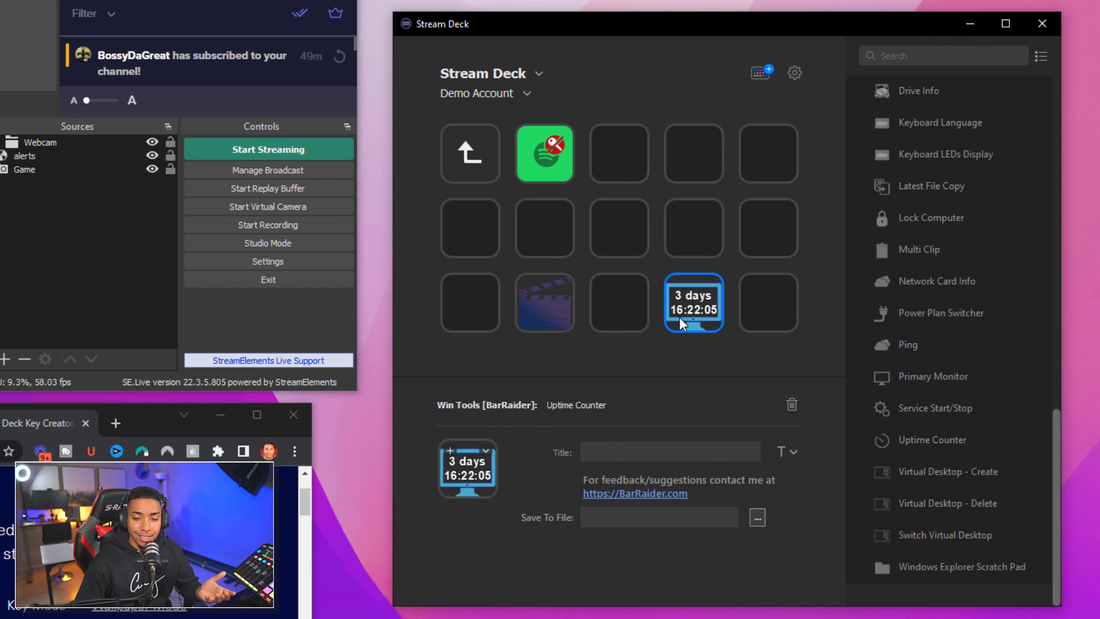
Switch to the Curry Stream Deck profile, then drill into YouTube and its LINKS folder keys
left_click(490, 156)
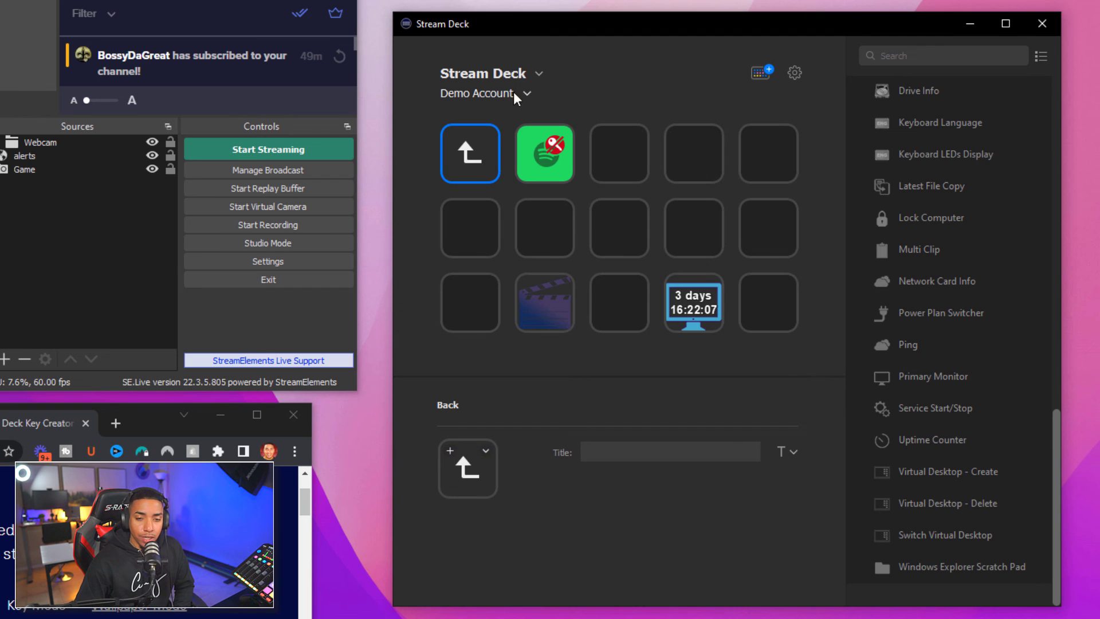
left_click(531, 73)
left_click(599, 92)
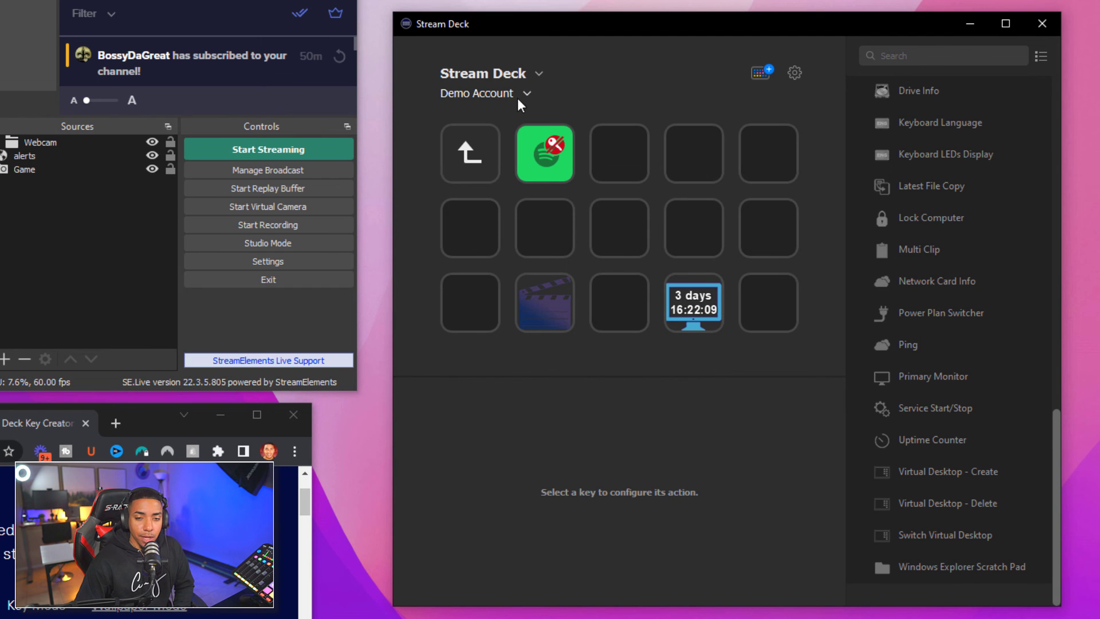
left_click(518, 94)
left_click(481, 134)
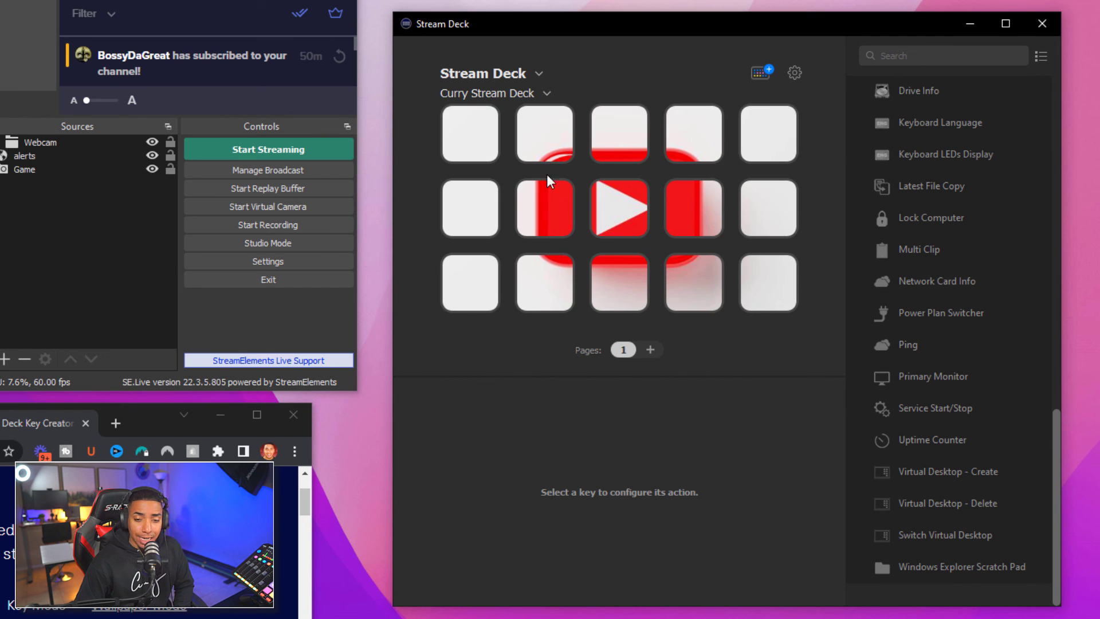
double_click(610, 225)
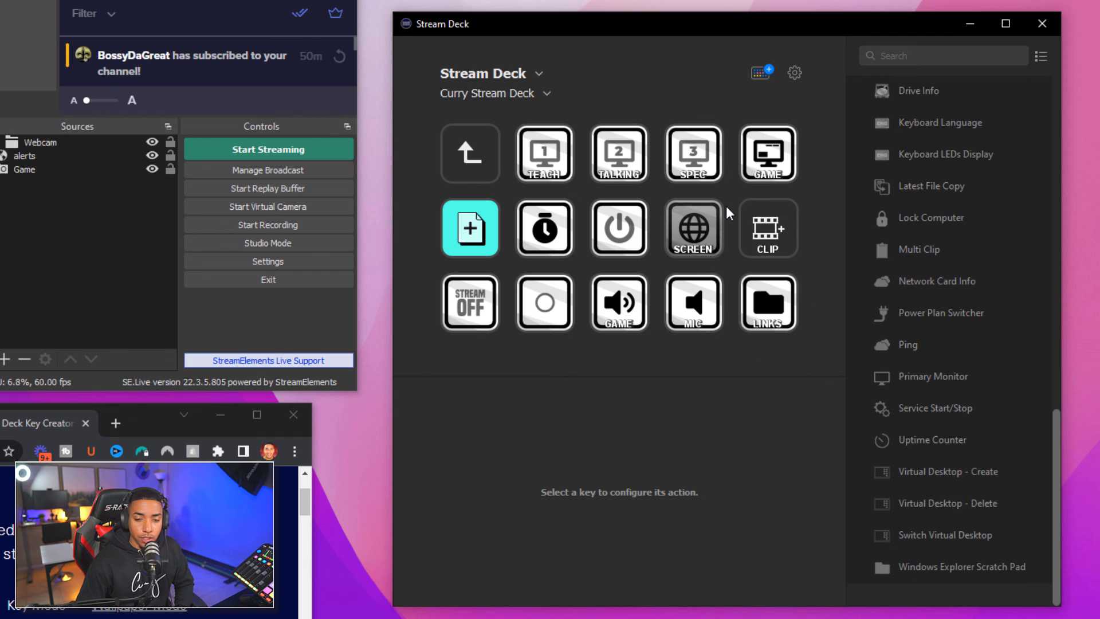
double_click(768, 303)
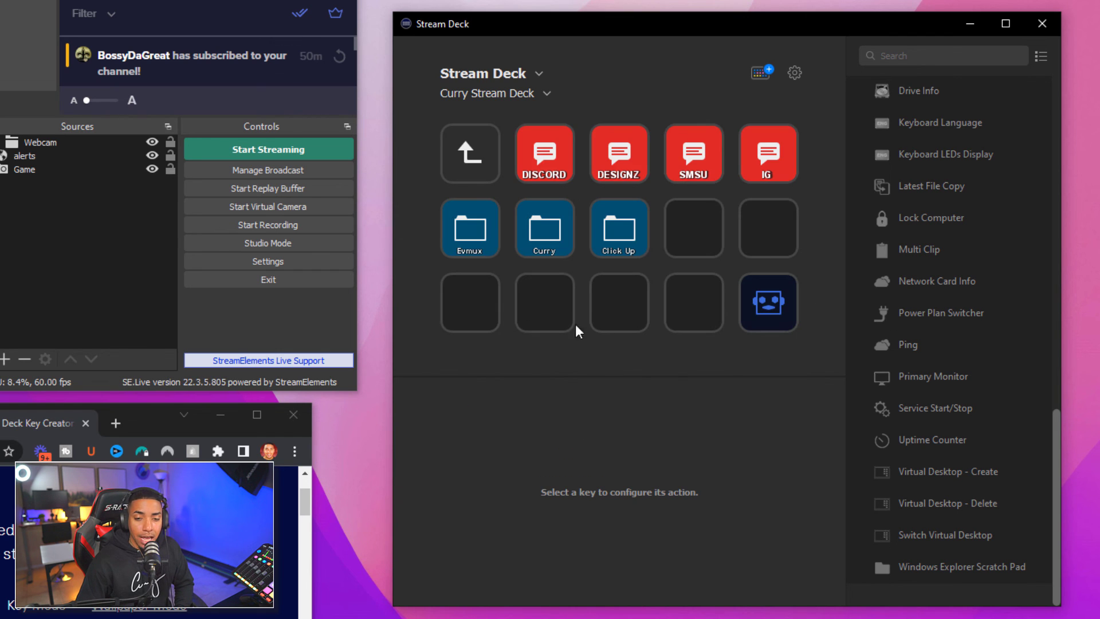